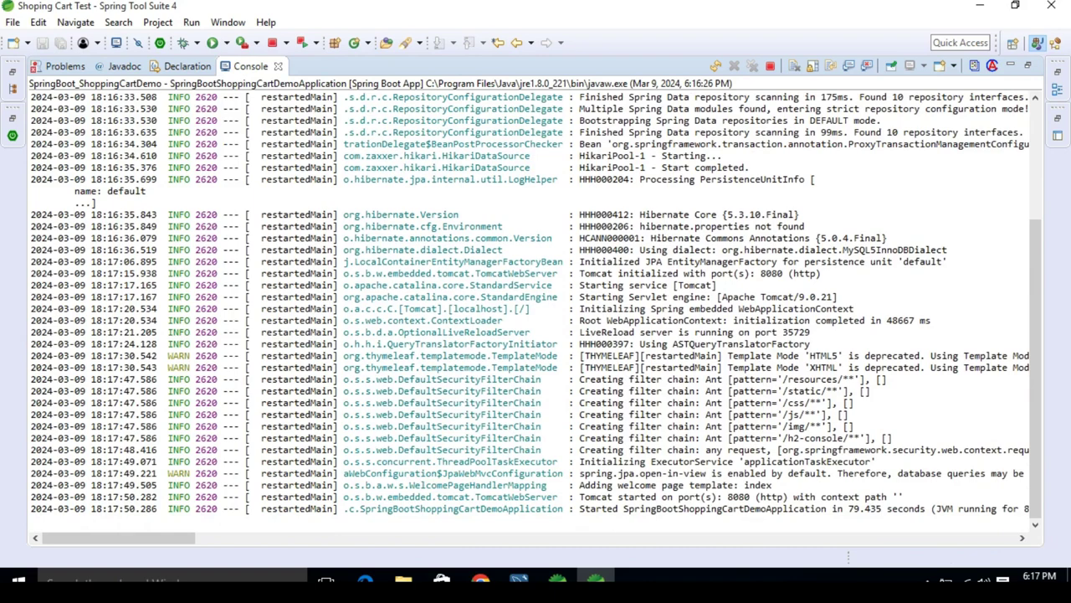
Step: Highlight port 8080 in the Tomcat started console line, then bring MySQL Workbench forward
drag(727, 496, 751, 496)
click(519, 579)
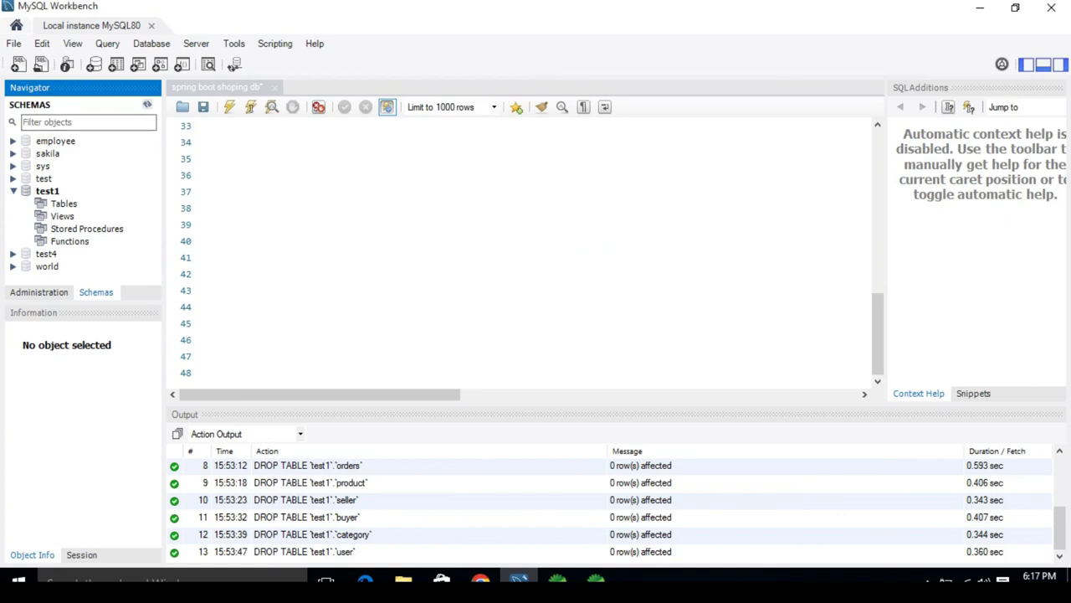
Step: Expand test1's tables and run SELECT * on user, seller, product, orders and order_item
double_click(63, 203)
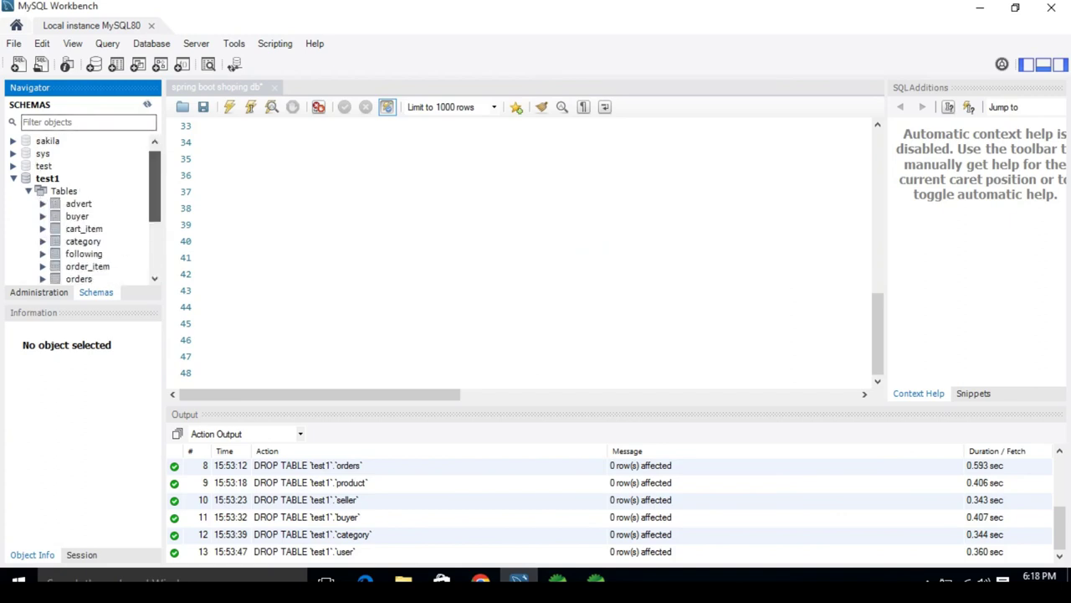
scroll(83, 210, down, 5)
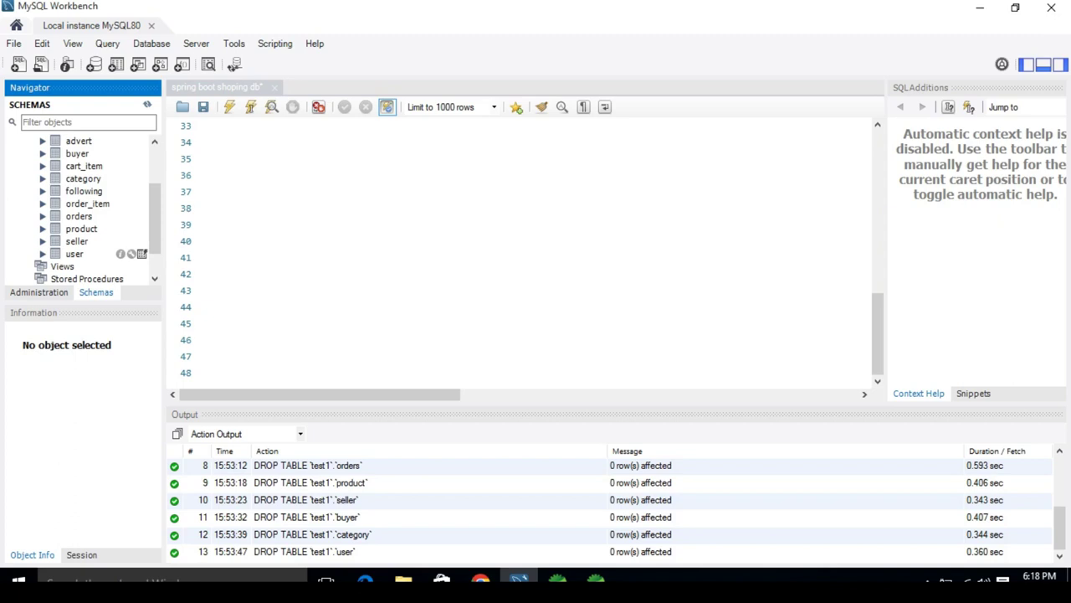
click(141, 254)
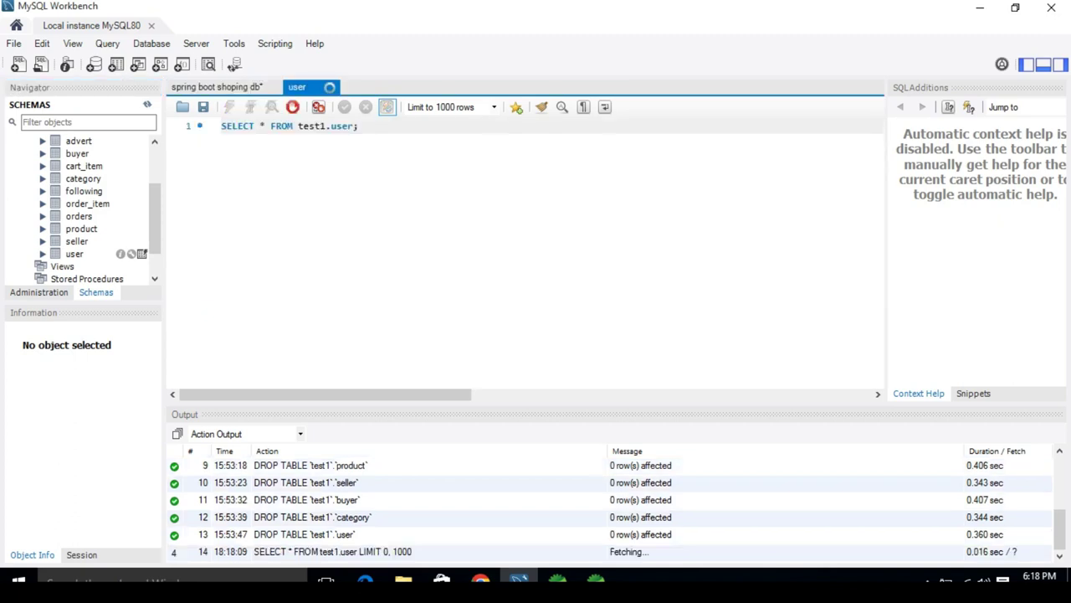
click(142, 241)
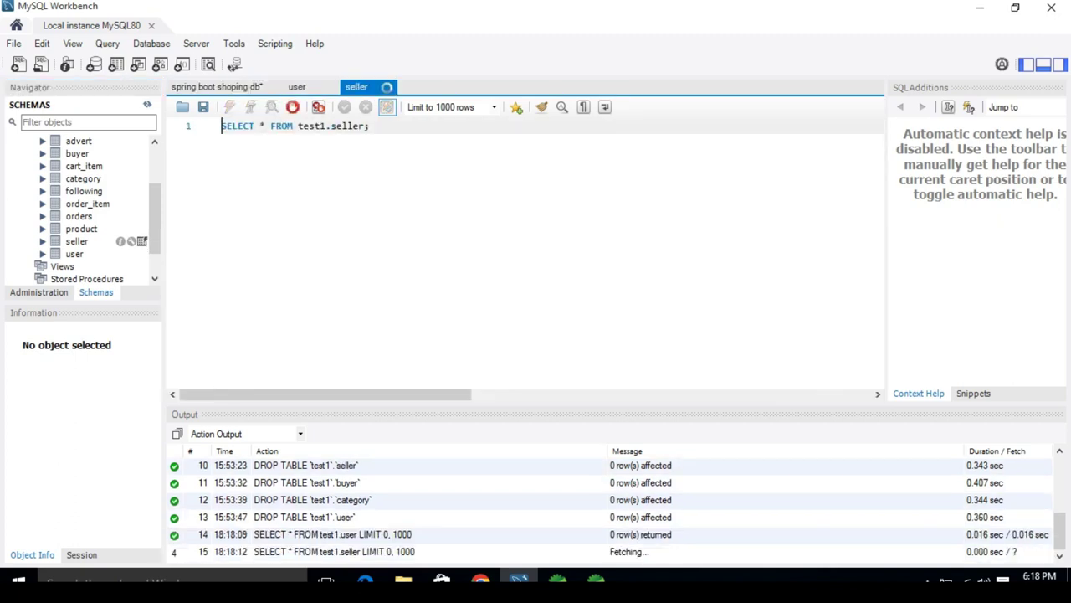
click(141, 228)
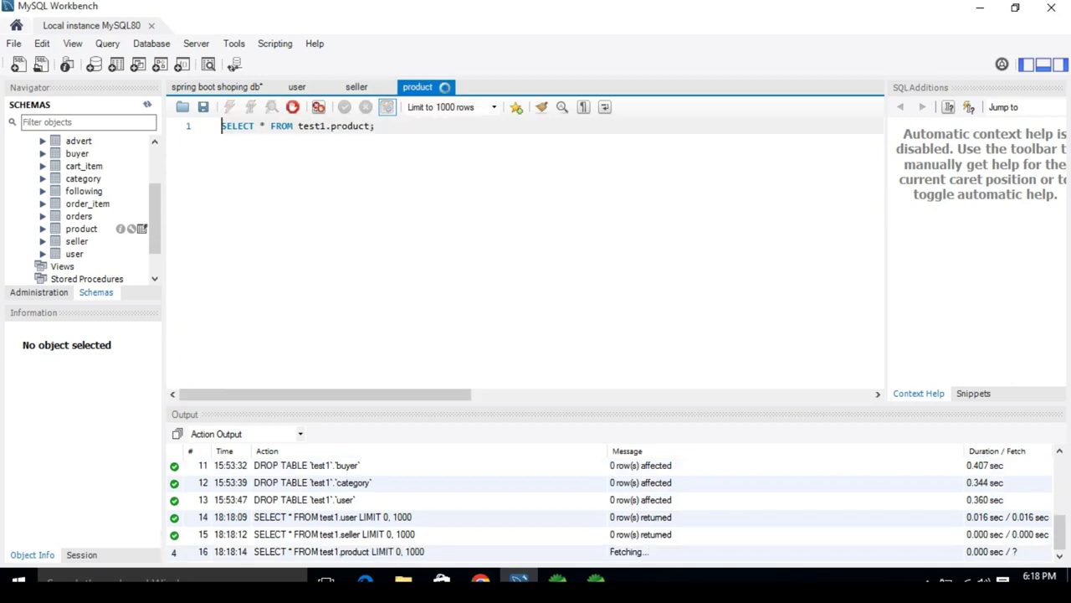
click(141, 216)
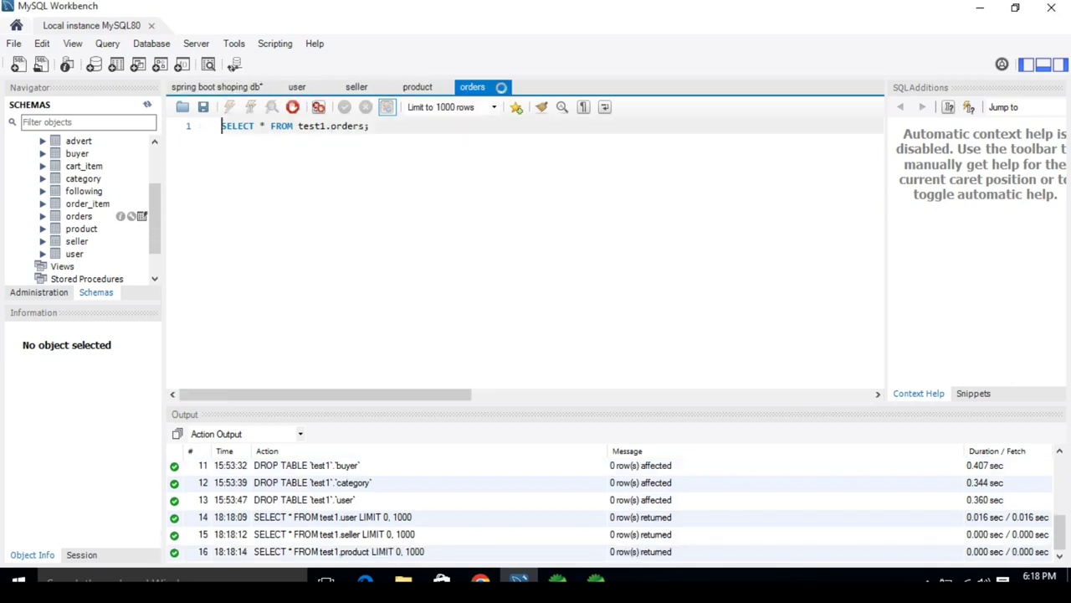
click(141, 204)
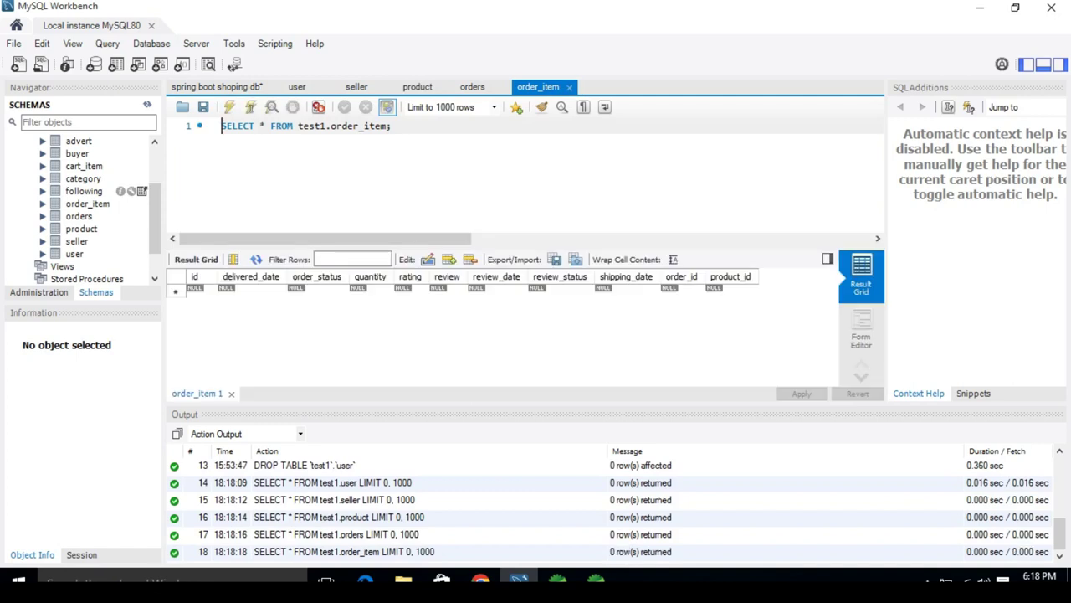
Step: Query the following, category, cart_item, buyer and advert tables, recheck user, then switch to Chrome
click(141, 191)
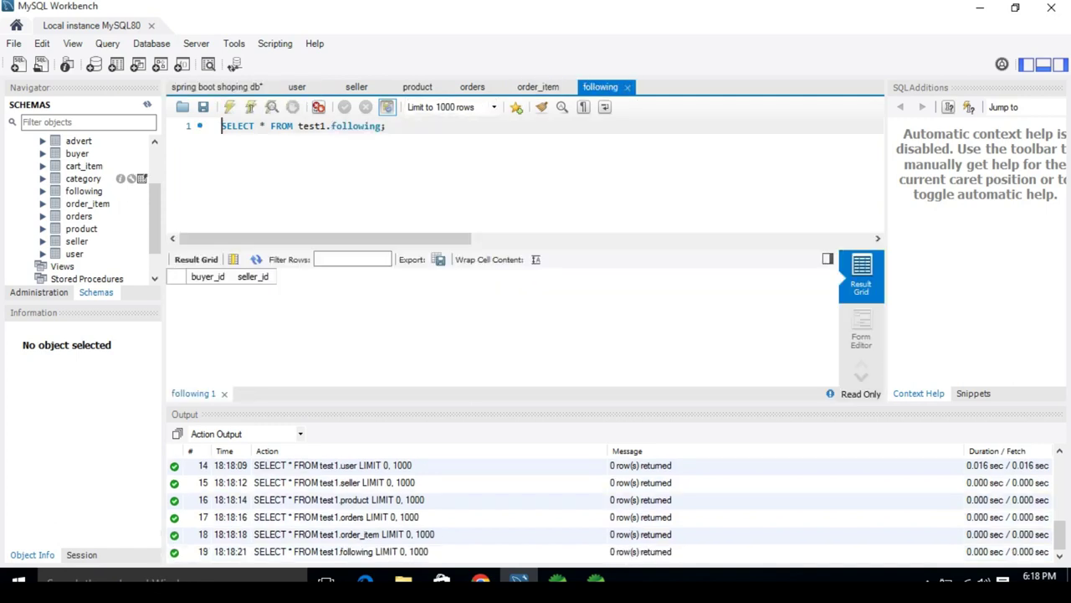
click(142, 178)
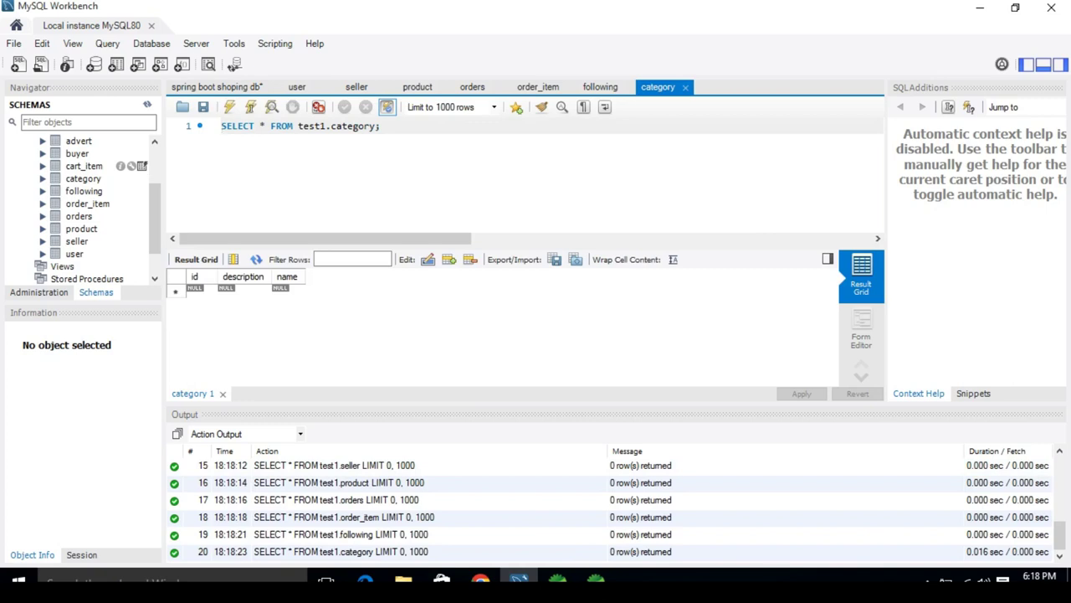
click(142, 166)
click(142, 154)
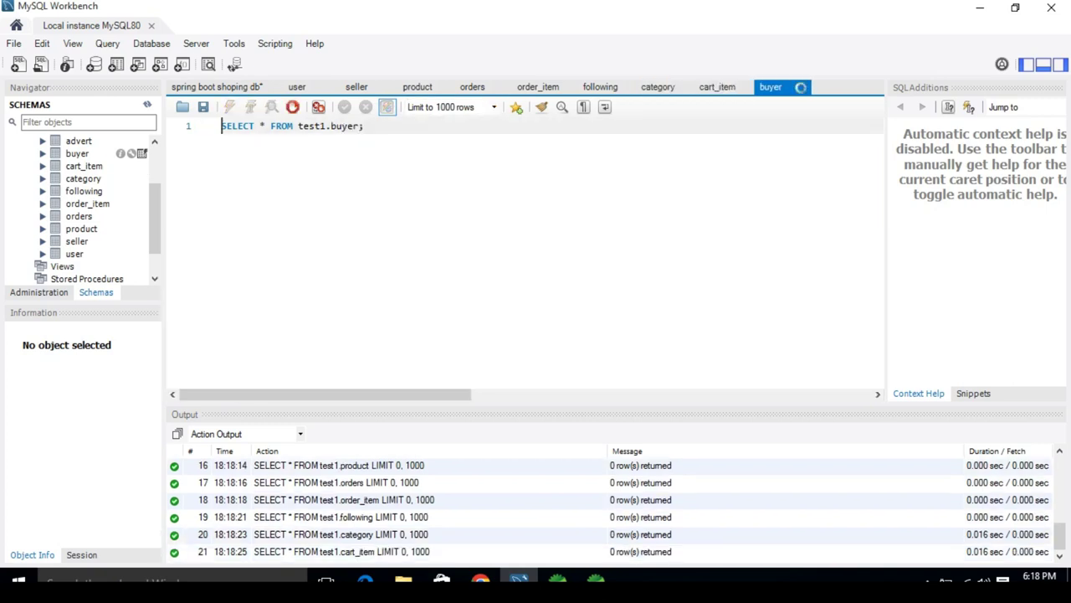
click(141, 140)
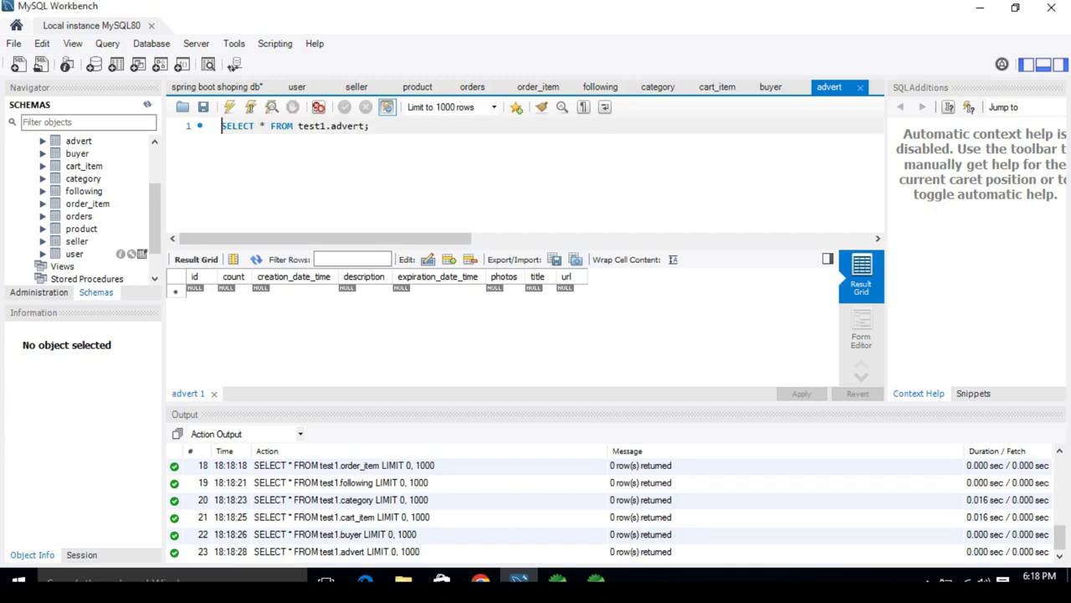
click(141, 254)
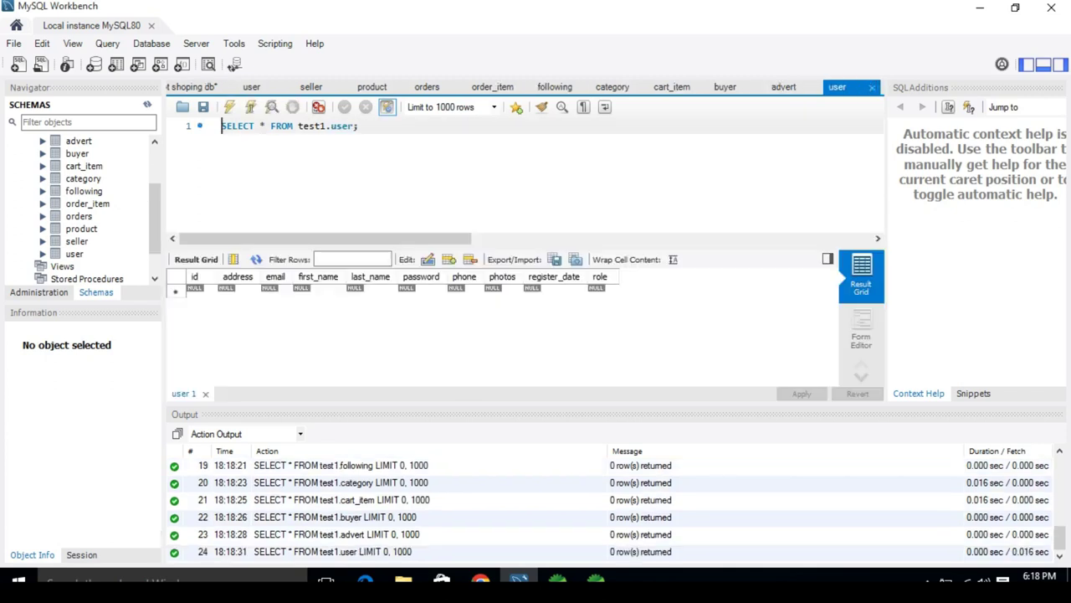
click(480, 579)
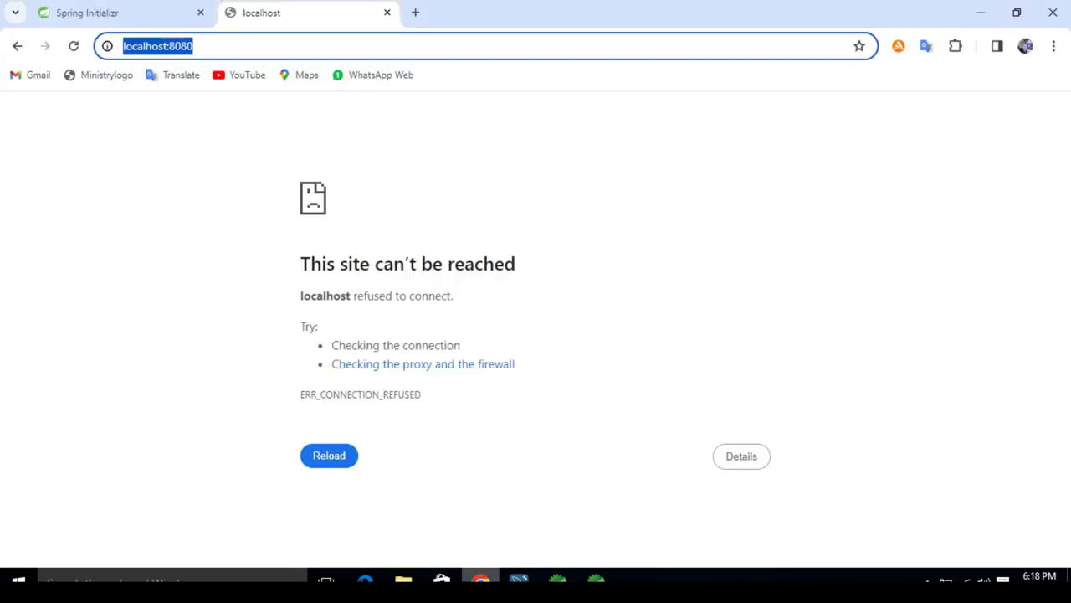
Step: Reload localhost:8080 so the Online cart Home page loads
click(193, 46)
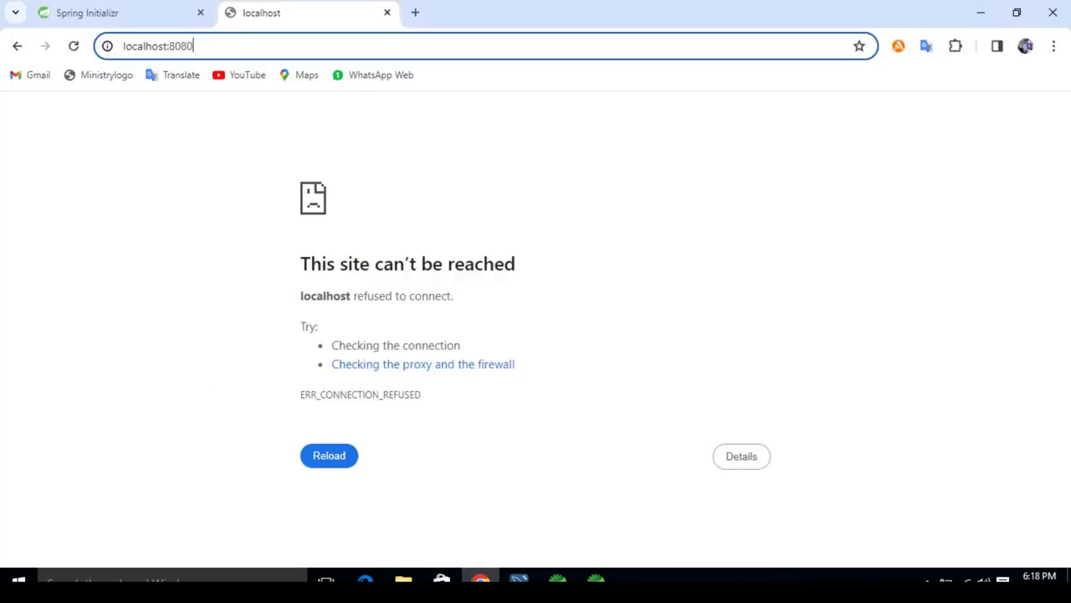
key(Return)
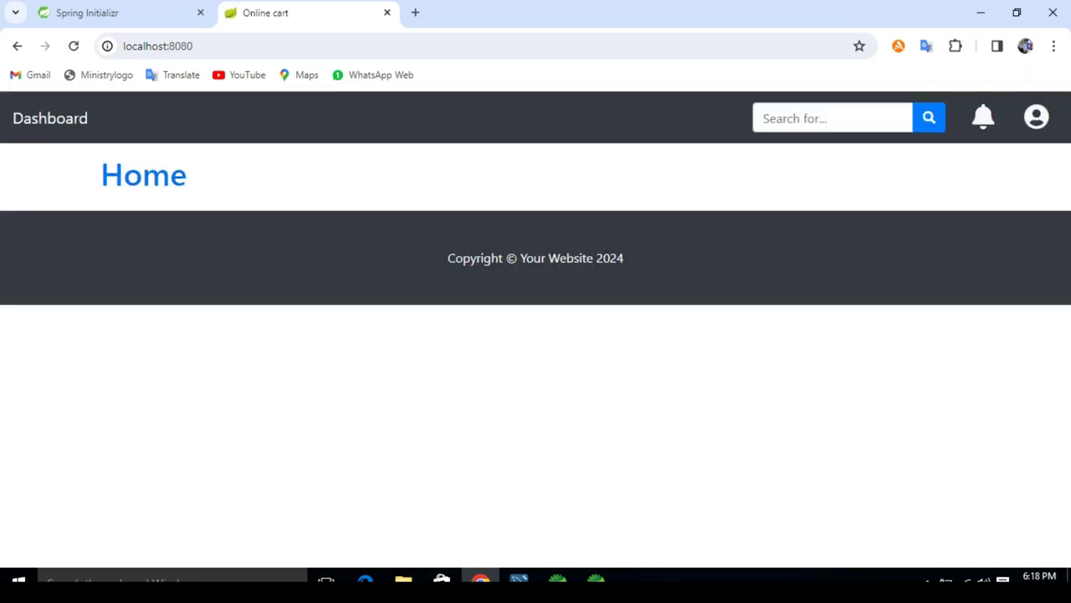
click(143, 175)
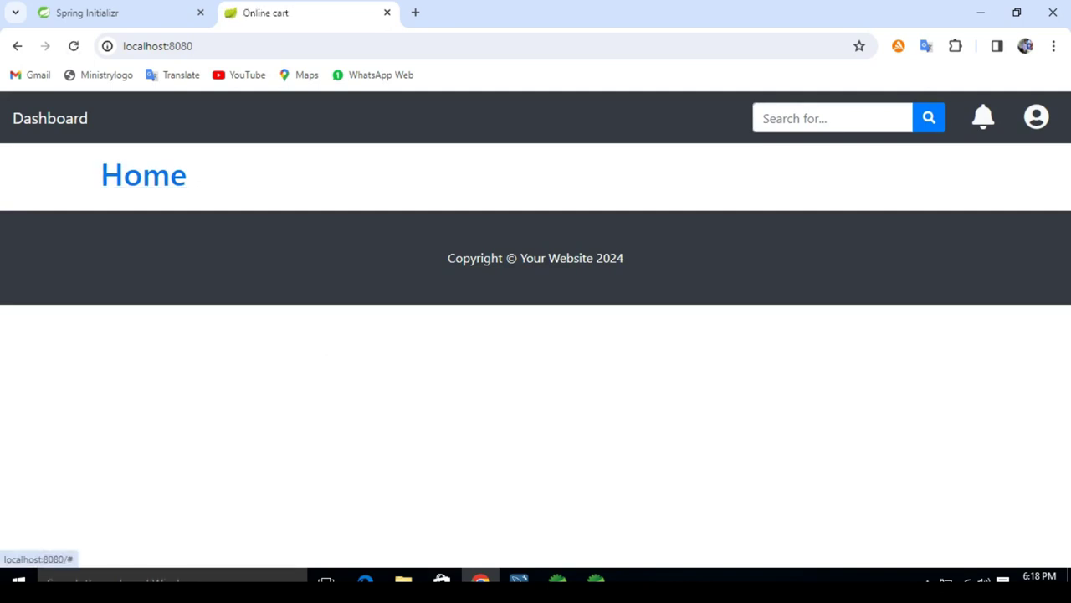
Step: Open the Login page from the account menu, then return to MySQL Workbench
click(1036, 117)
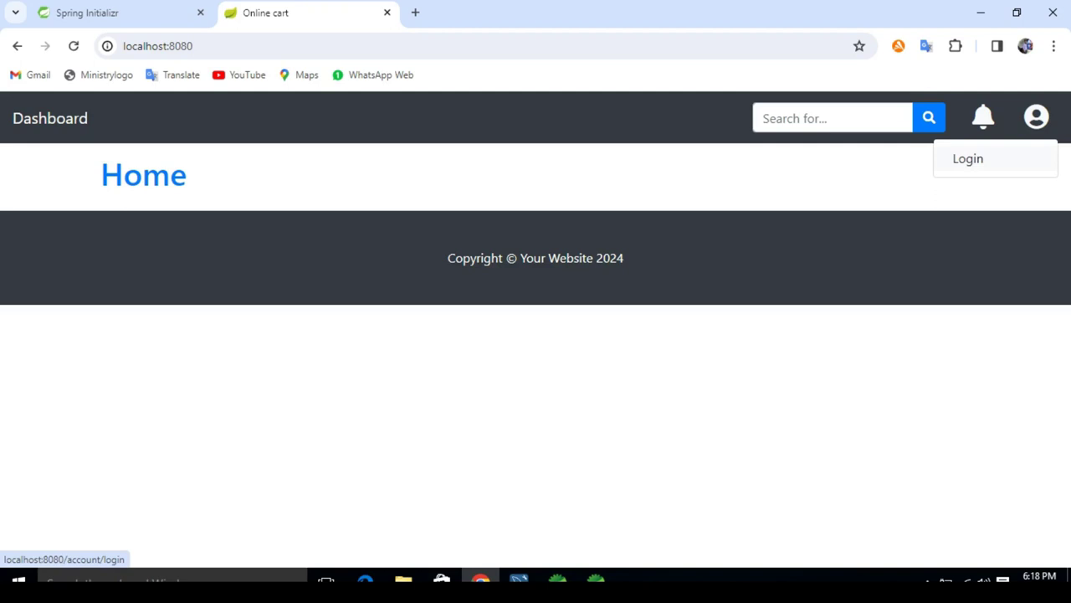
click(969, 159)
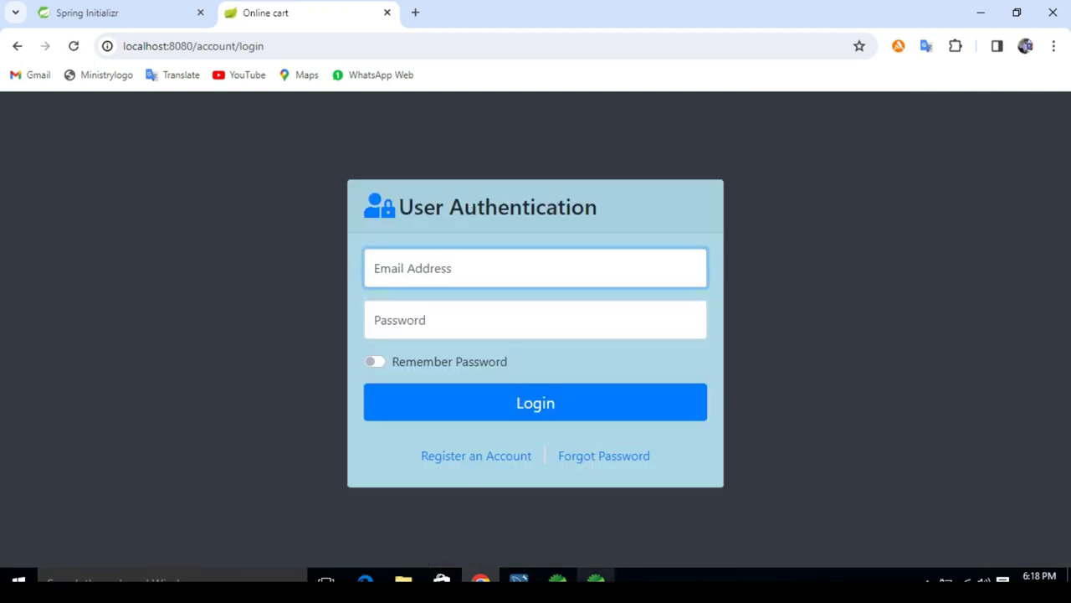
key(alt+Tab)
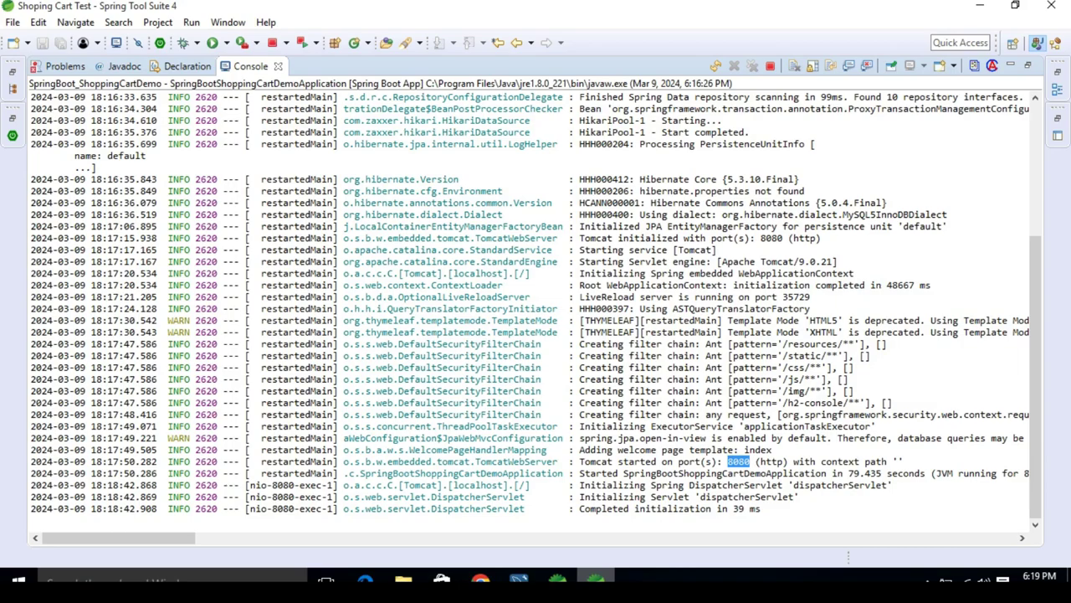
key(alt+Tab)
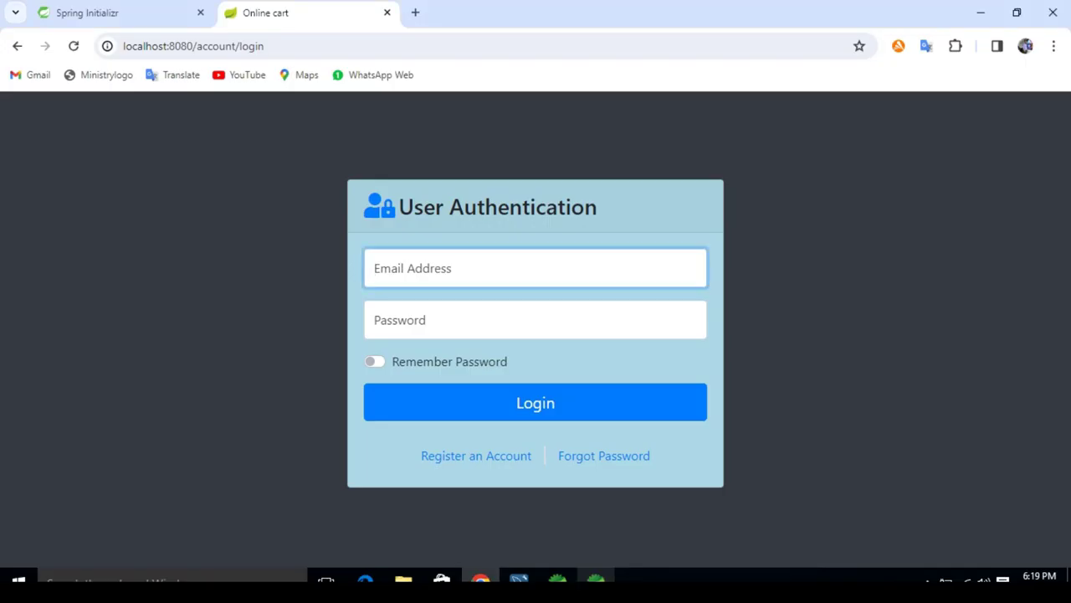
key(alt+Tab)
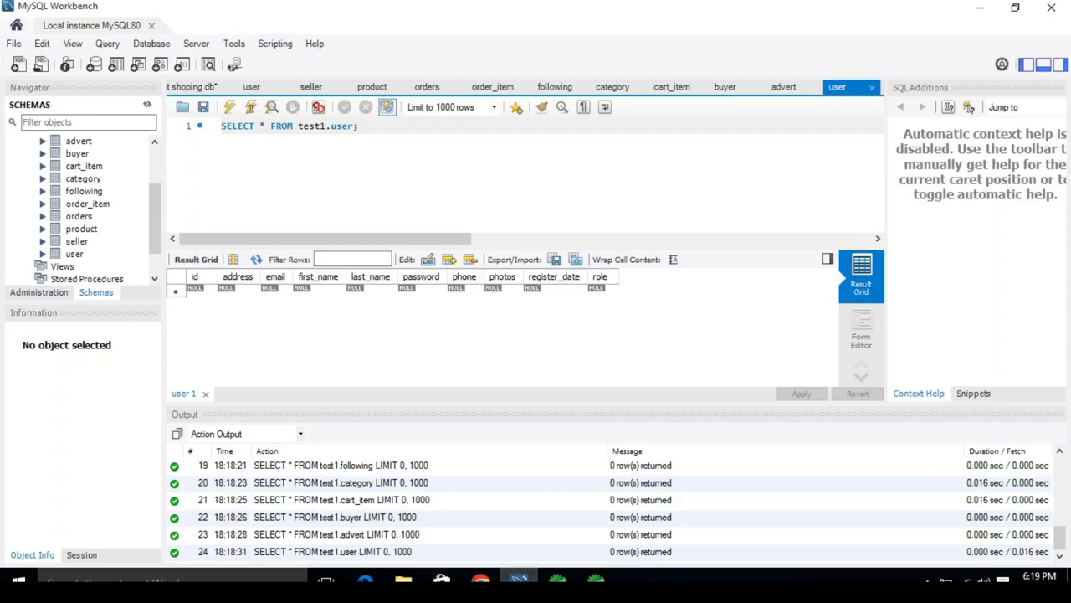
Step: Delete the trailing blank lines in the spring boot shoping db script and save it
key(ctrl+Tab)
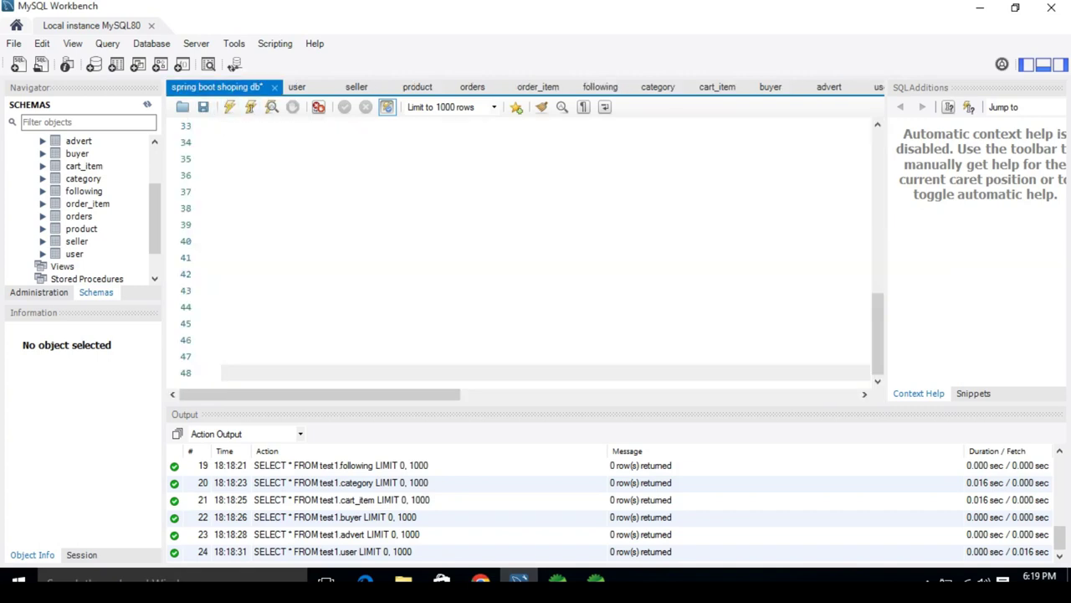
key(BackSpace)
key(BackSpace)
key(BackSpace)
key(BackSpace)
key(BackSpace)
key(BackSpace)
key(BackSpace)
key(BackSpace)
key(BackSpace)
key(BackSpace)
key(BackSpace)
key(BackSpace)
key(BackSpace)
key(BackSpace)
key(ctrl+s)
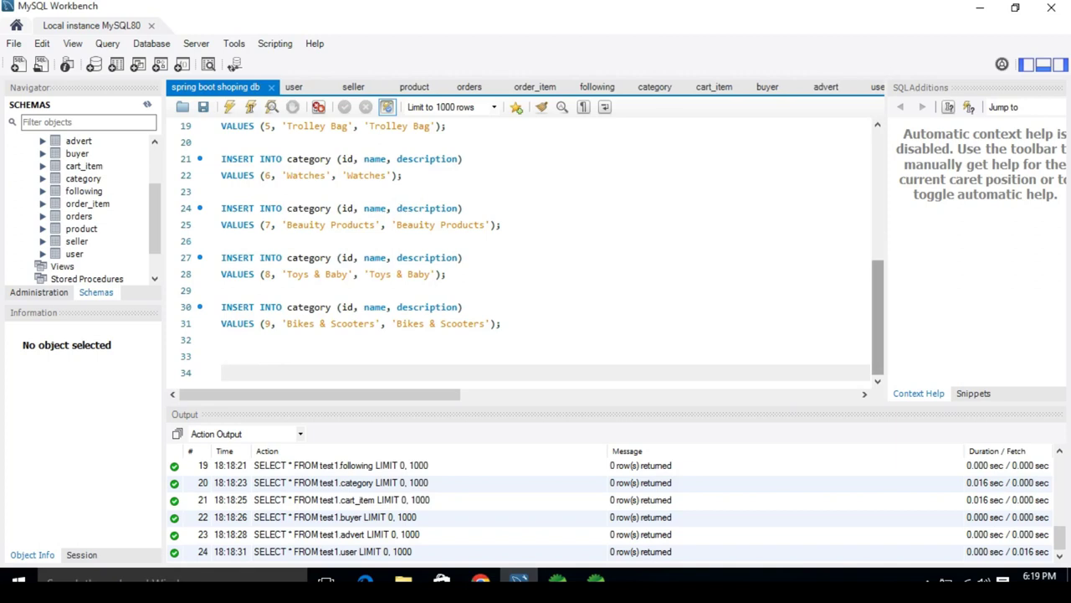
Step: Scroll up and highlight sections of the INSERT INTO user line to review its values
scroll(527, 251, up, 4)
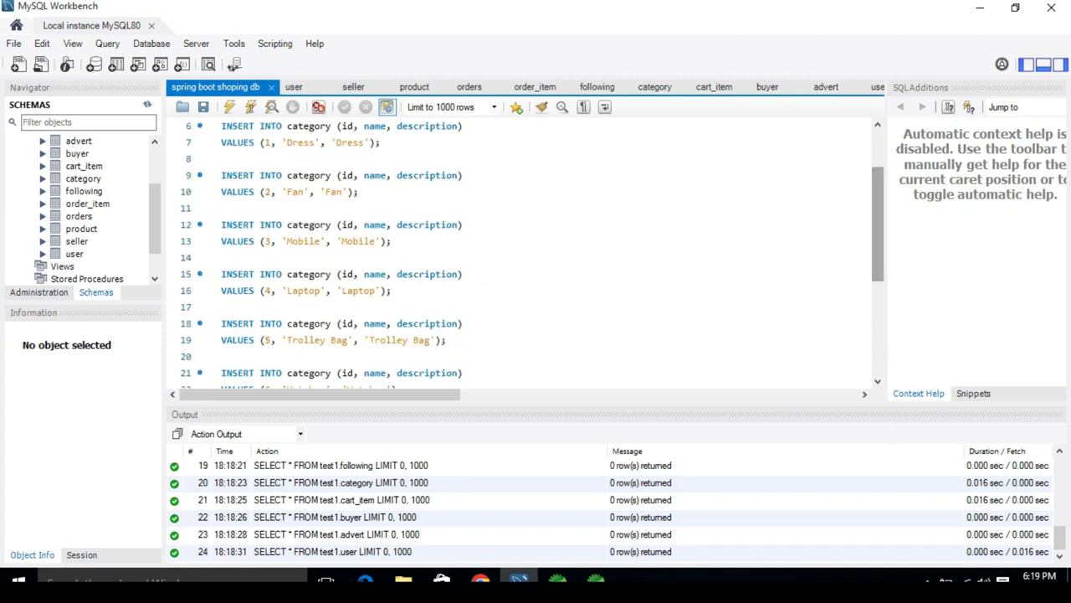
scroll(527, 251, up, 2)
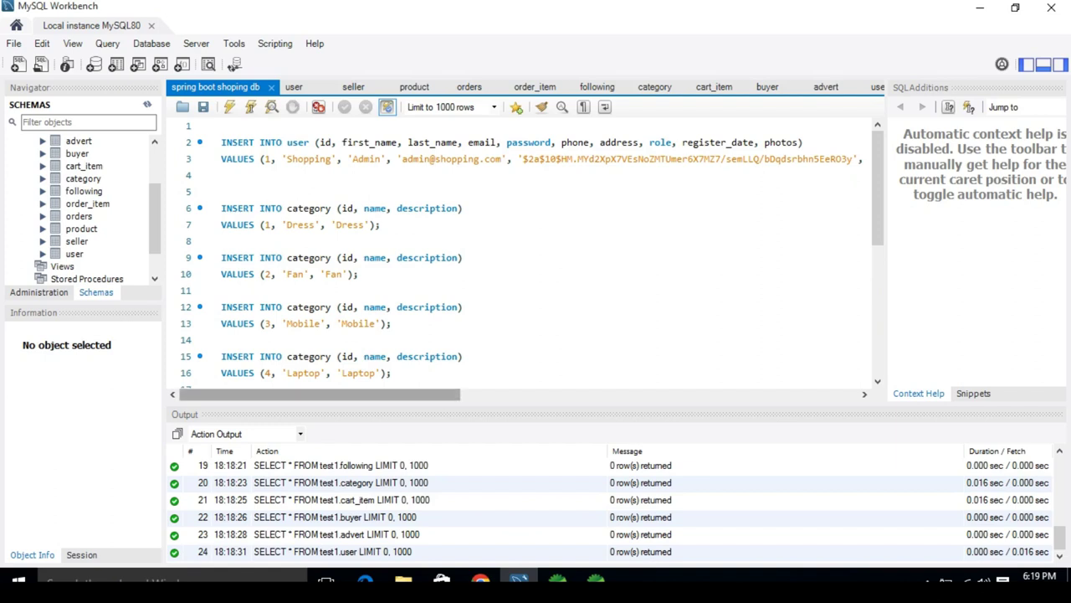
drag(320, 394, 405, 394)
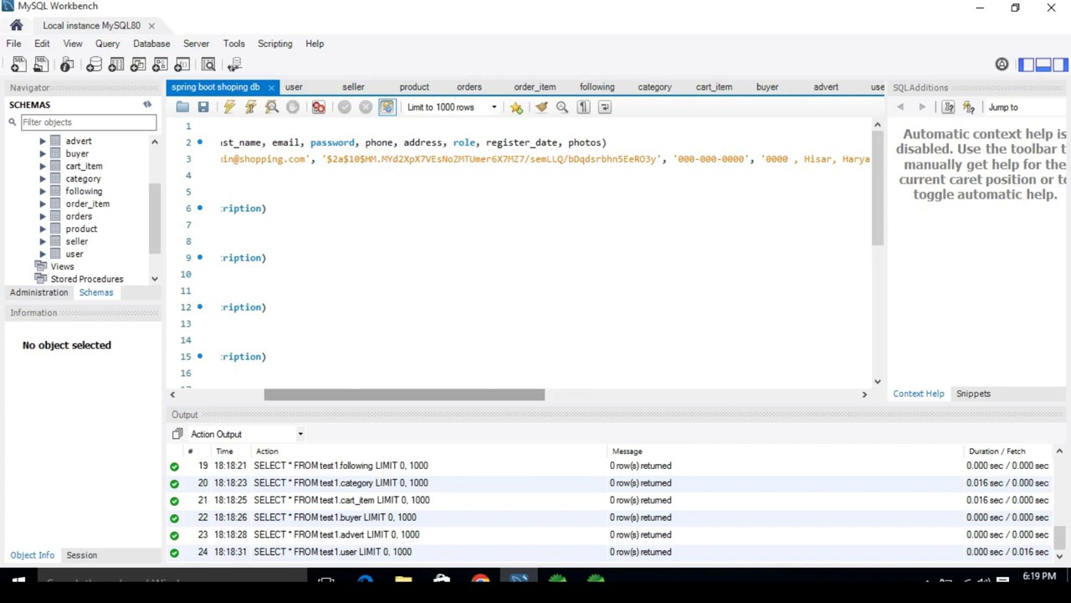
drag(404, 394, 539, 395)
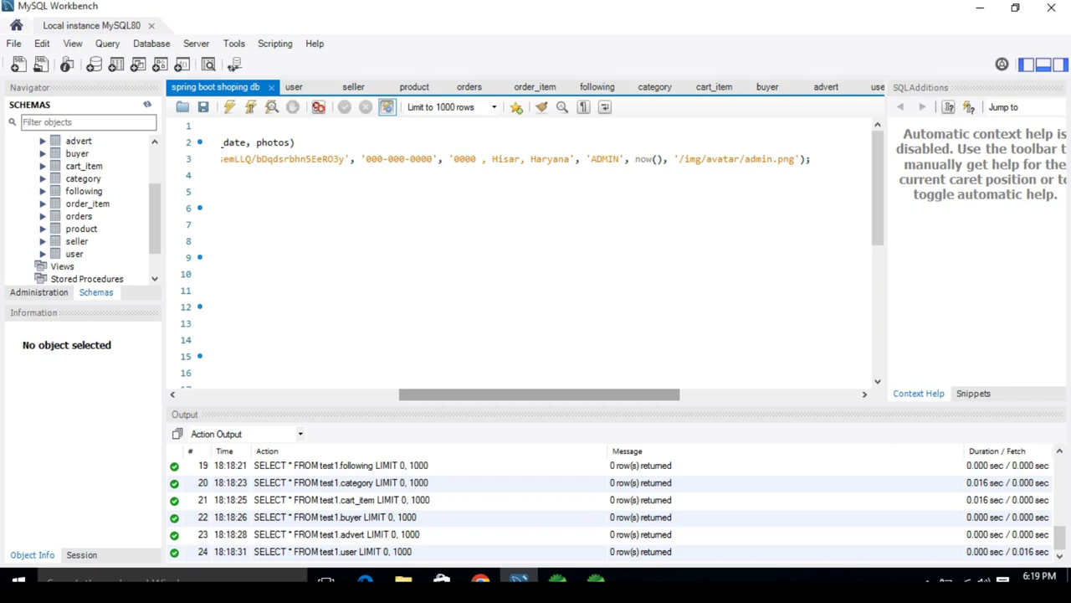
drag(539, 394, 445, 395)
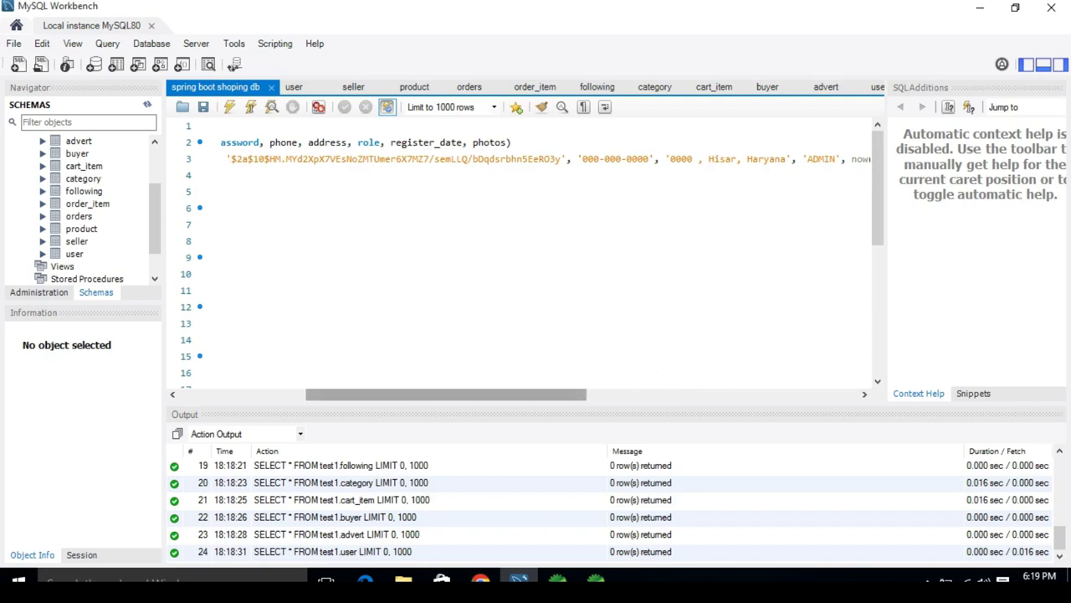
drag(446, 394, 394, 394)
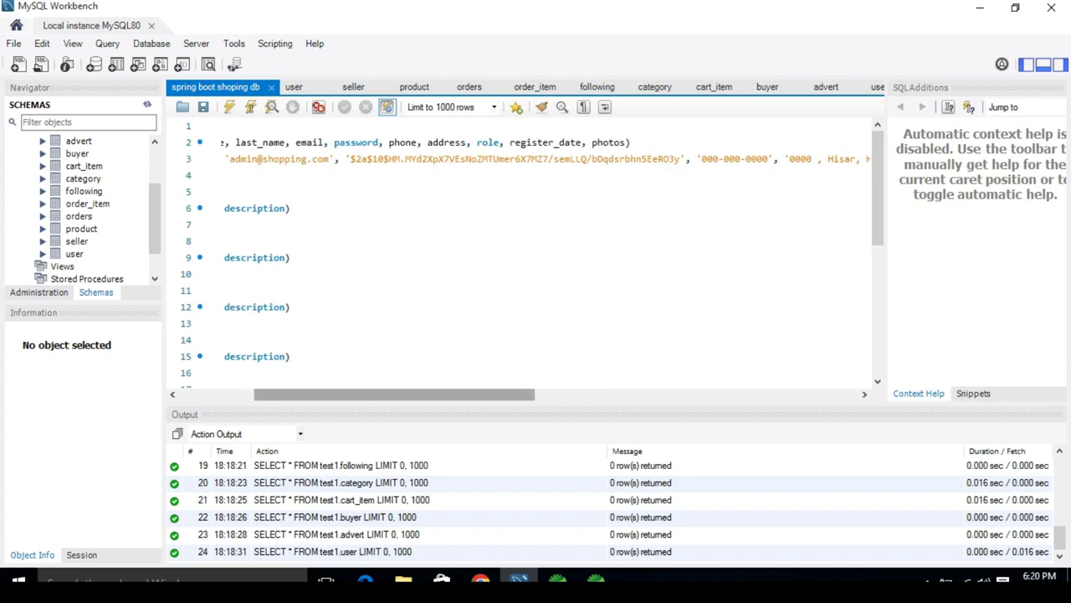
drag(394, 394, 319, 394)
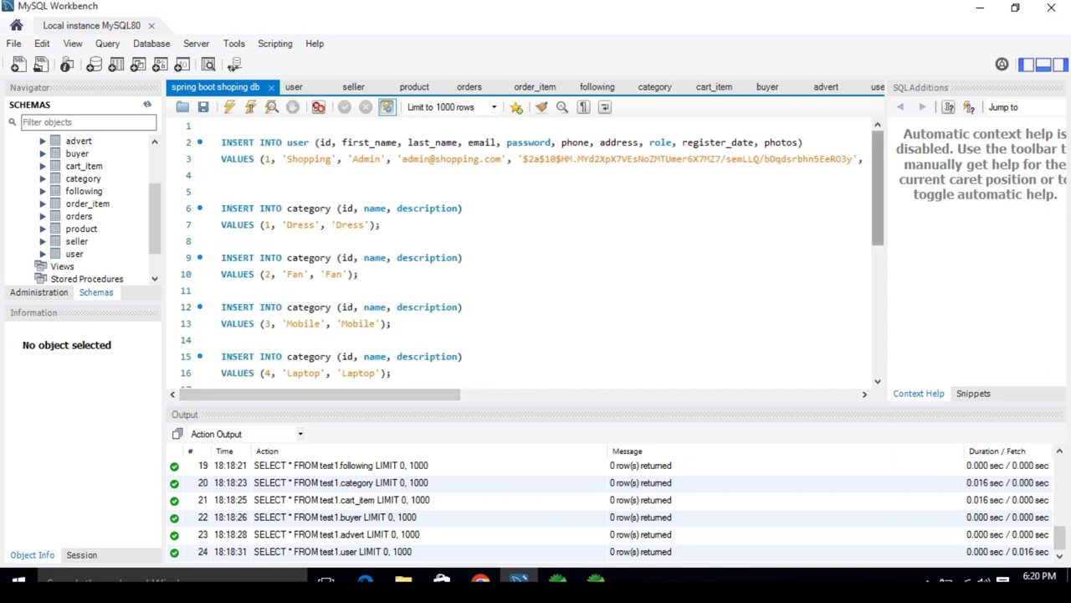
Step: Review the category inserts for Bikes & Scooters, Toys & Baby and Beauity Products (ids 9, 8, 7)
scroll(527, 251, down, 3)
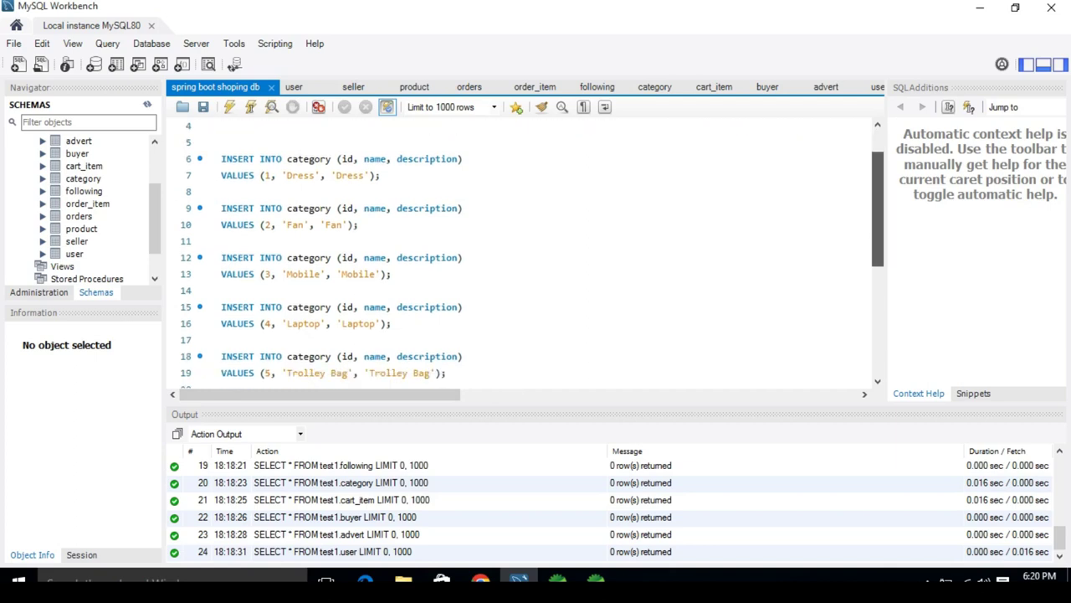
scroll(533, 263, down, 1)
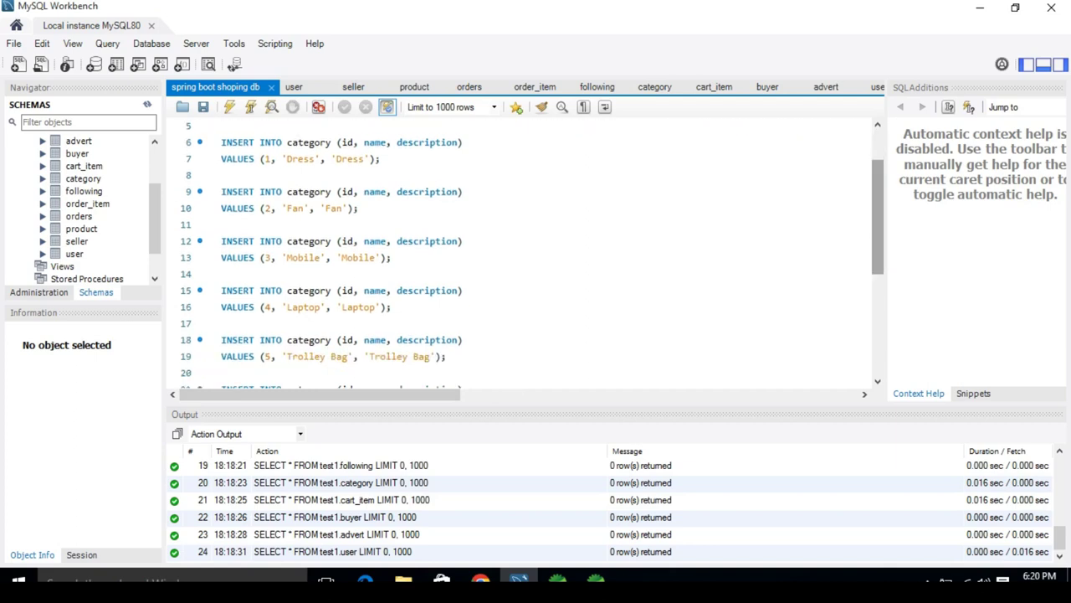
scroll(877, 226, down, 4)
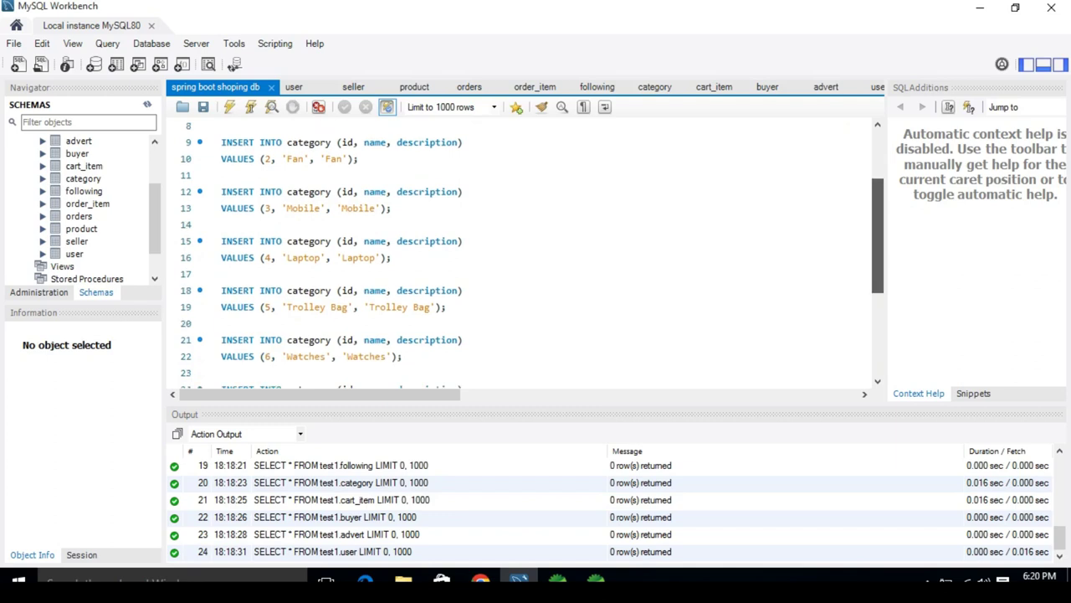
scroll(533, 254, down, 2)
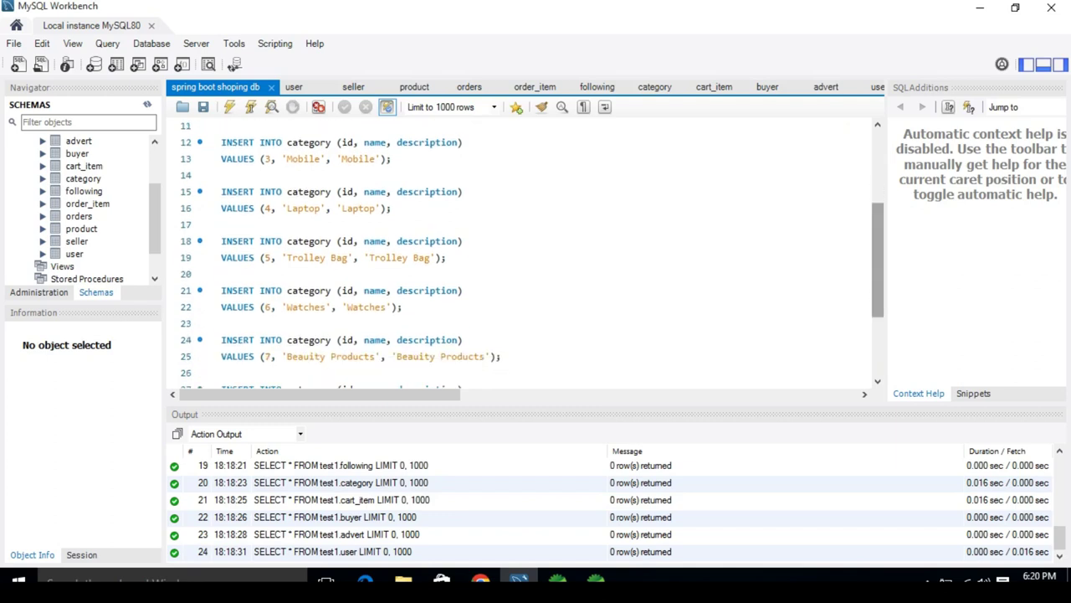
scroll(533, 254, down, 5)
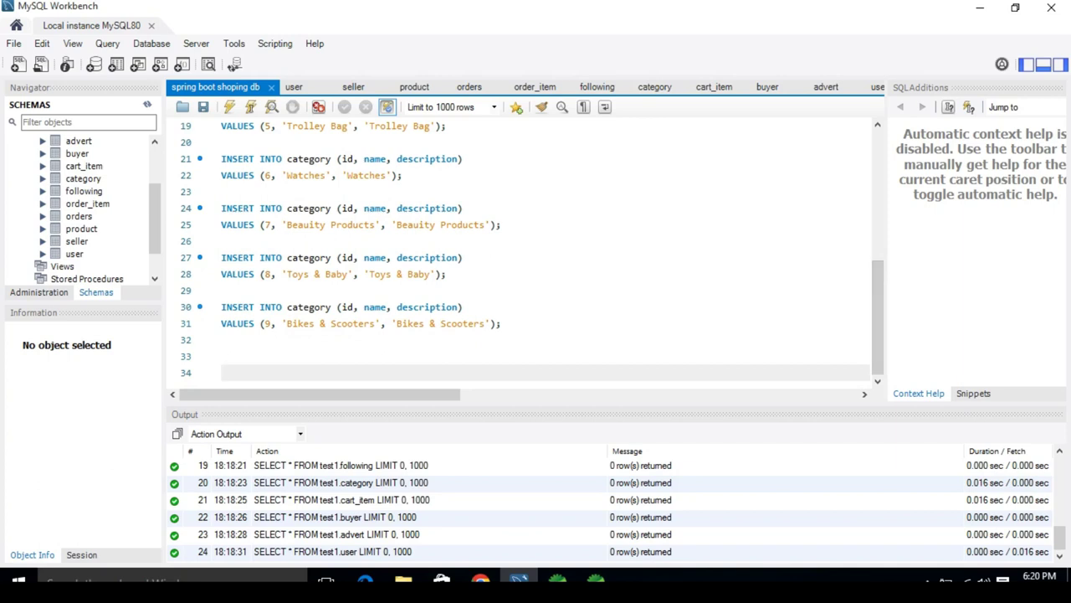
click(267, 323)
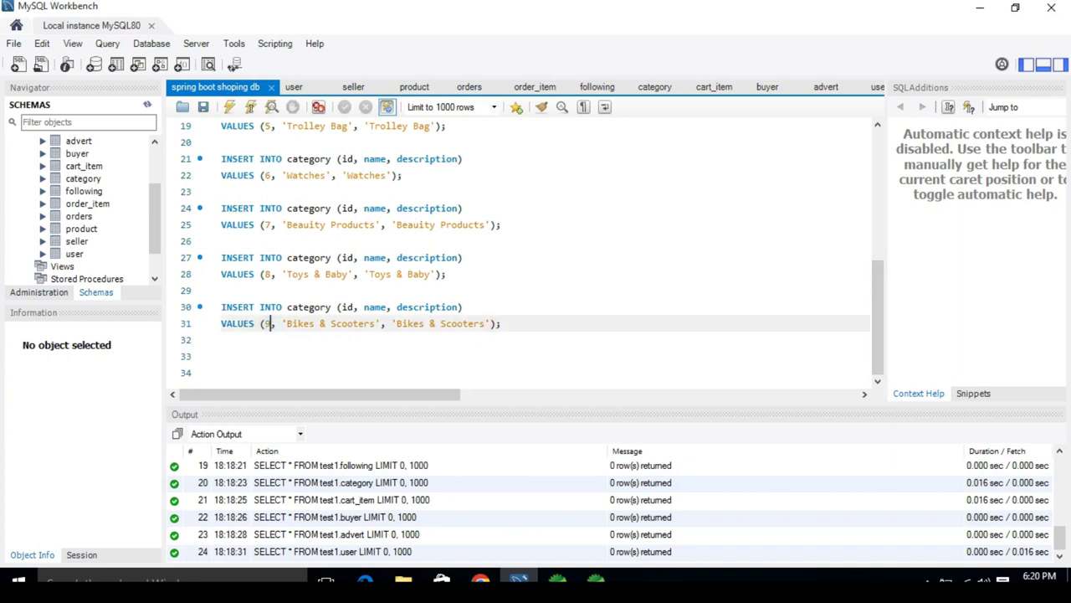
click(268, 274)
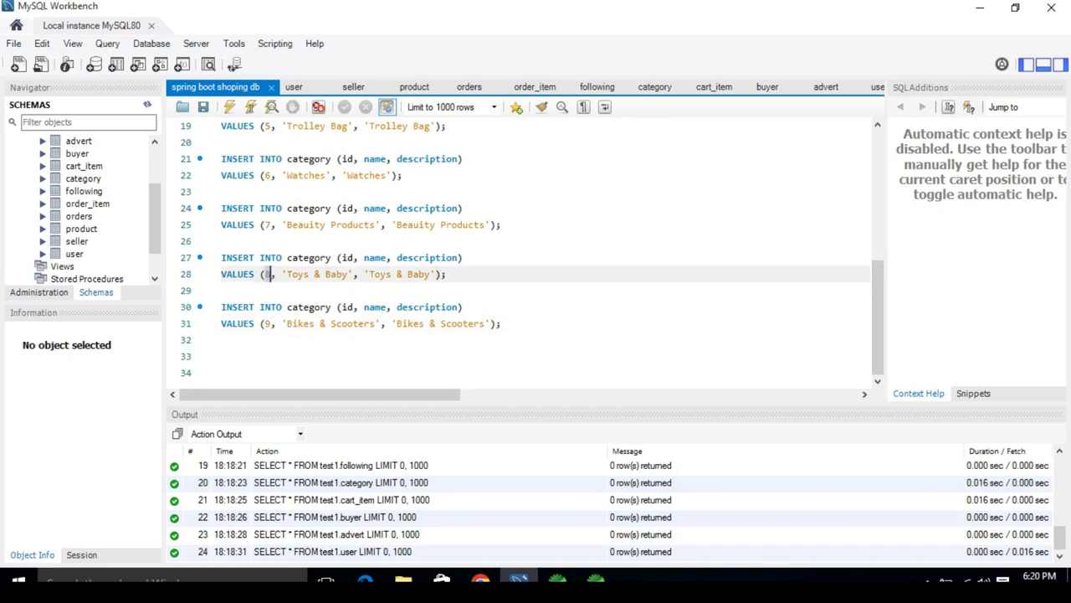
click(268, 224)
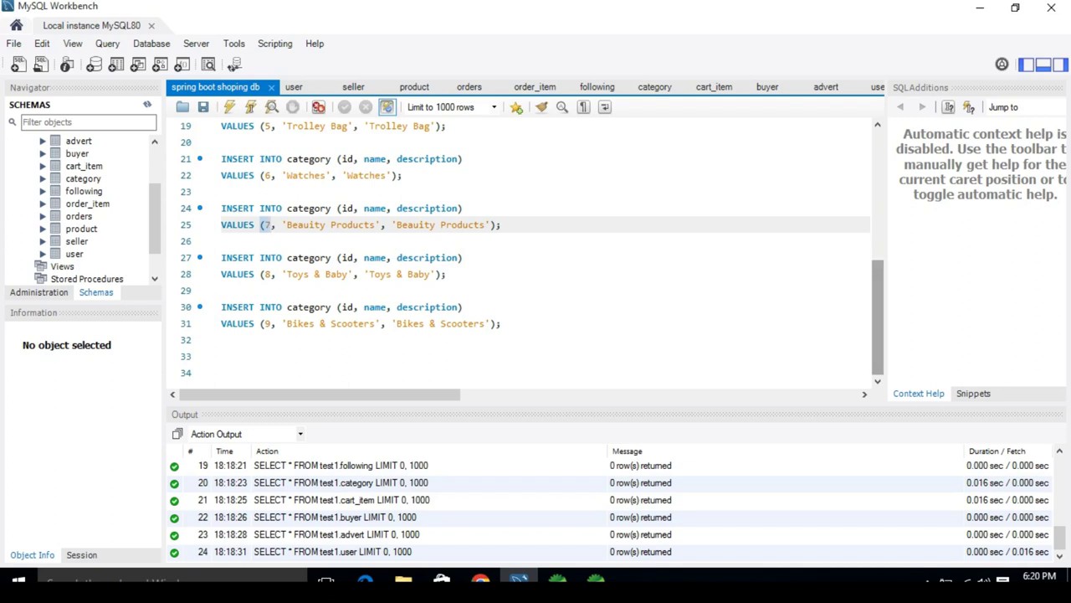
Step: Highlight the category table name, the admin user's e-mail value and its stored password hash
scroll(268, 224, up, 3)
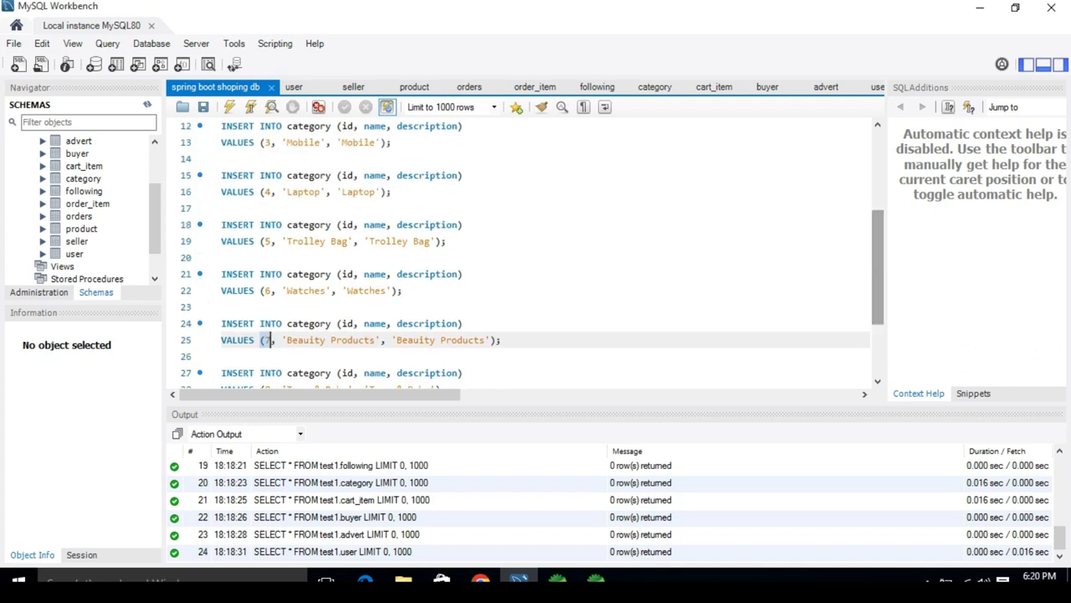
scroll(267, 340, up, 1)
scroll(533, 254, up, 2)
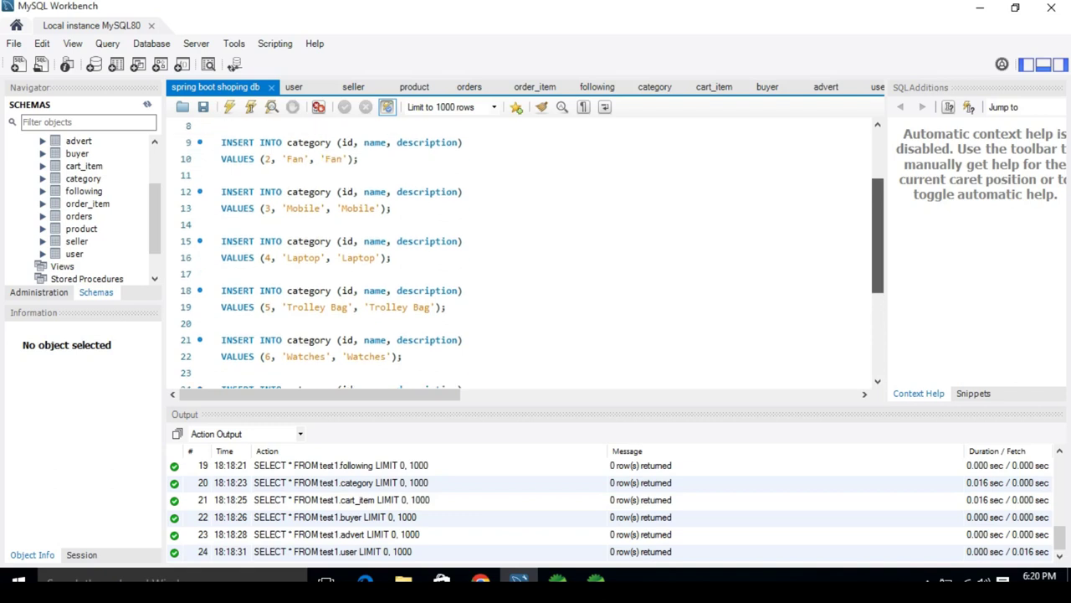
scroll(534, 254, up, 2)
scroll(533, 254, up, 2)
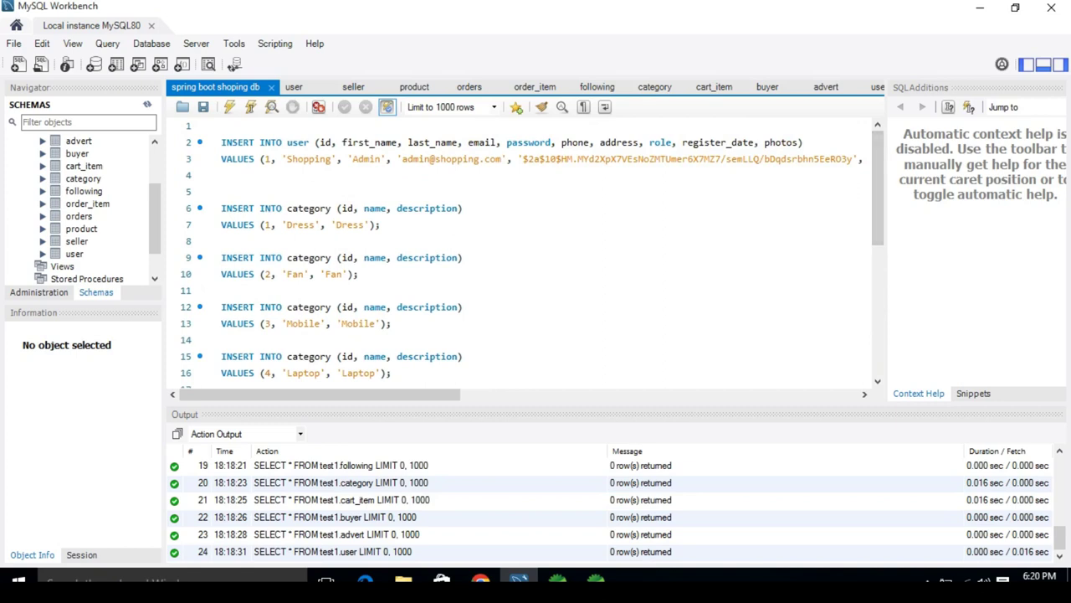
drag(286, 208, 331, 208)
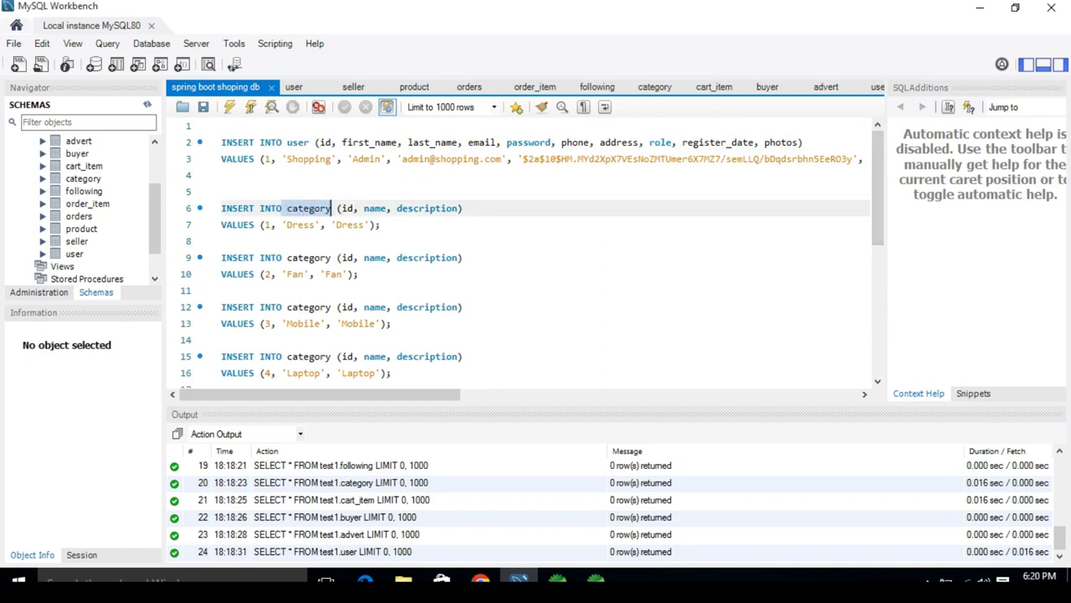
click(221, 241)
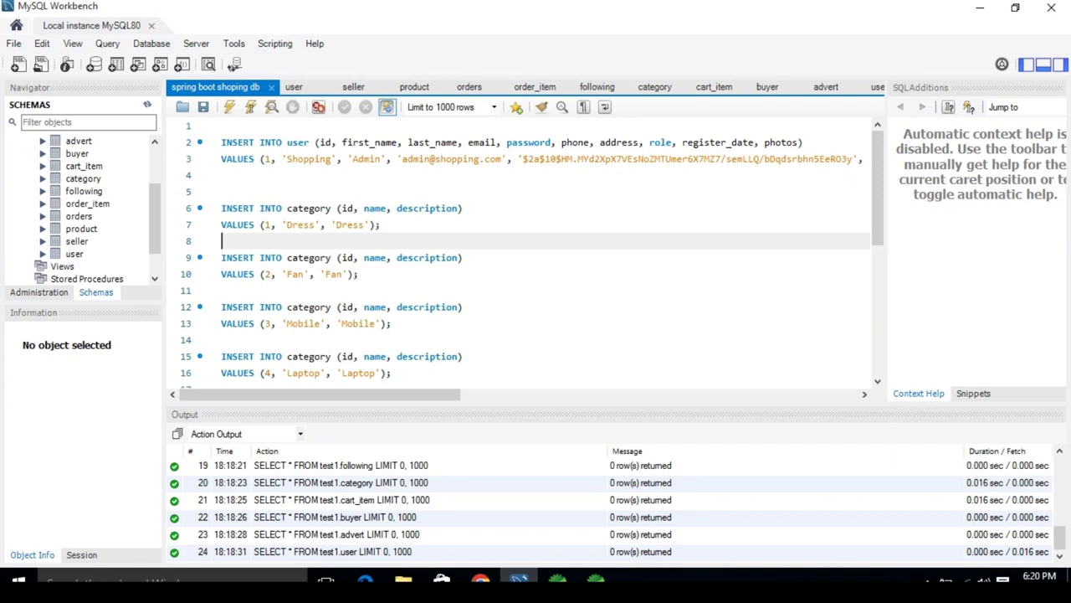
drag(402, 159, 503, 159)
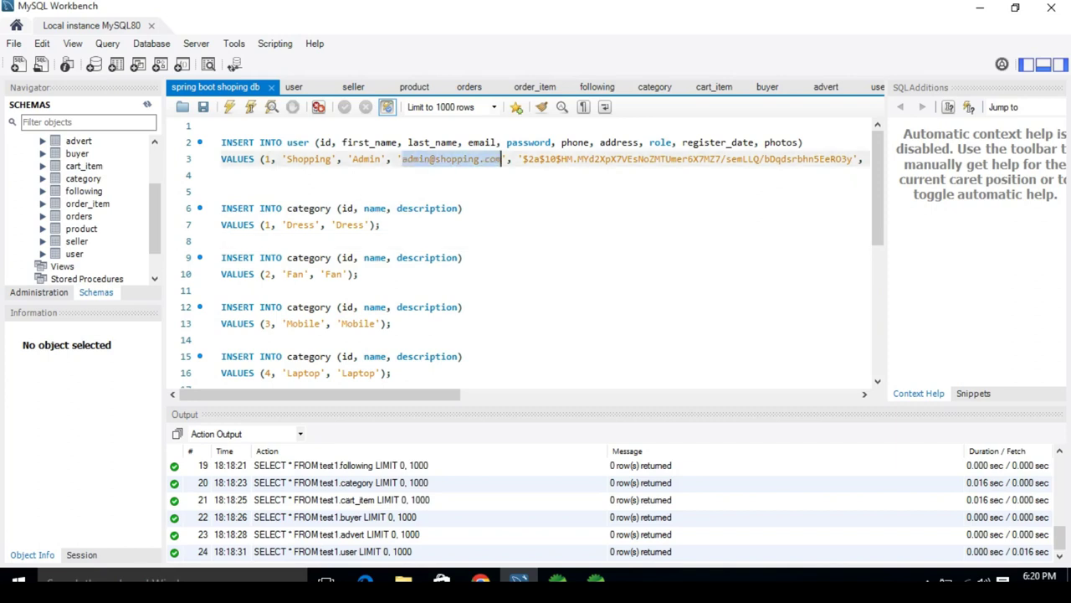
click(500, 159)
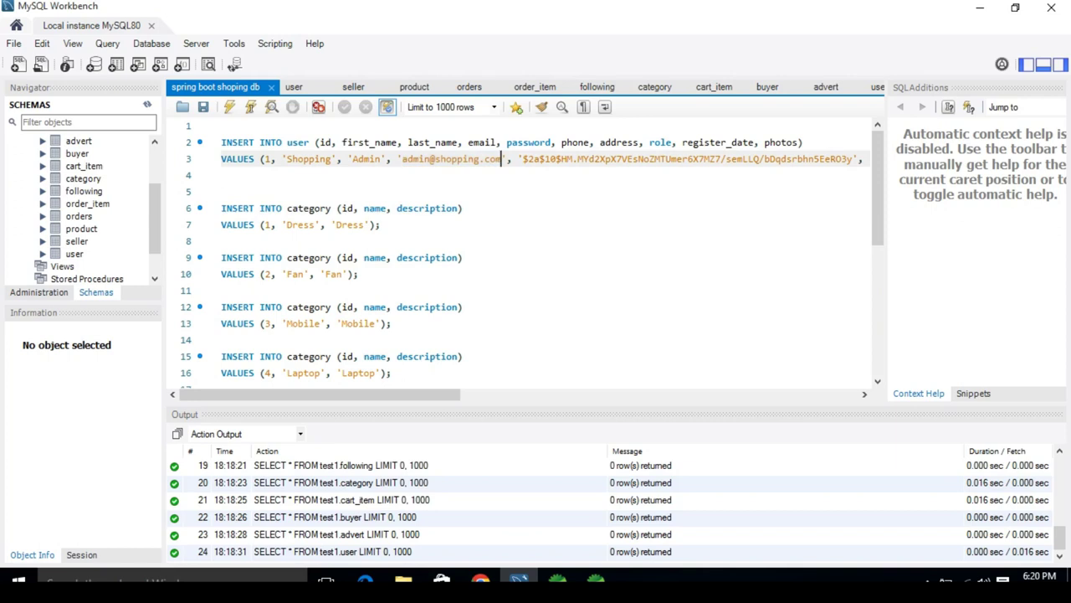
click(523, 159)
drag(523, 159, 852, 159)
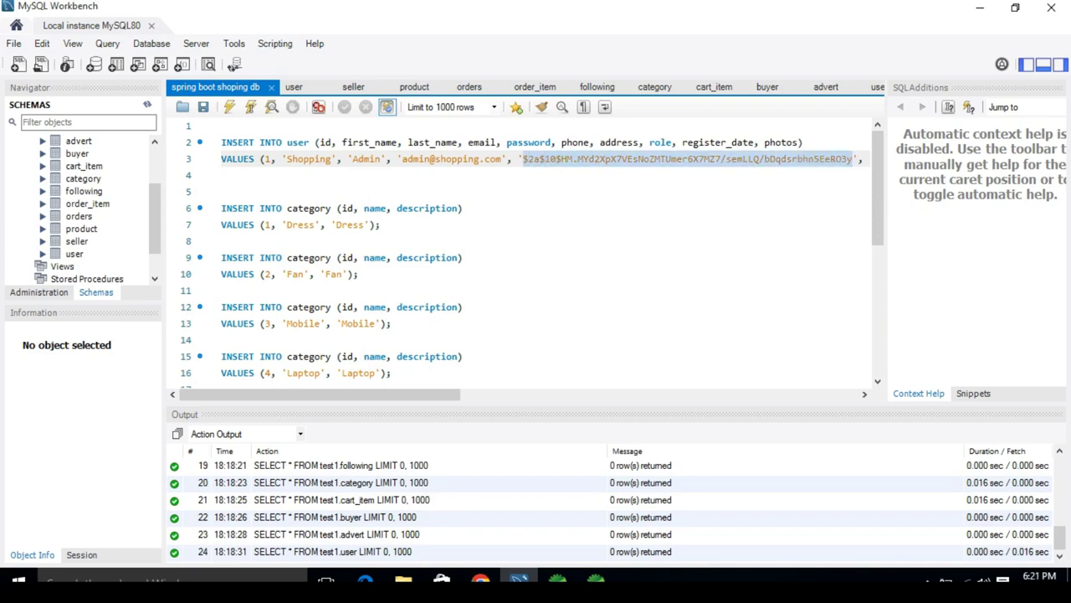
click(222, 291)
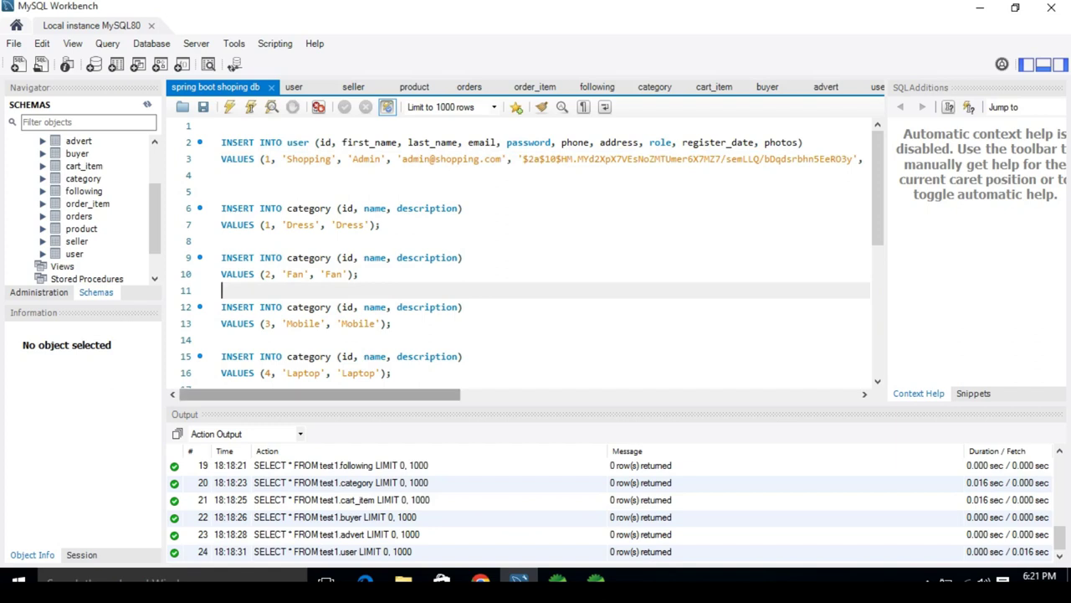
Step: Scroll across the user insert, then query the user table, which returns 0 rows
scroll(545, 269, right, 5)
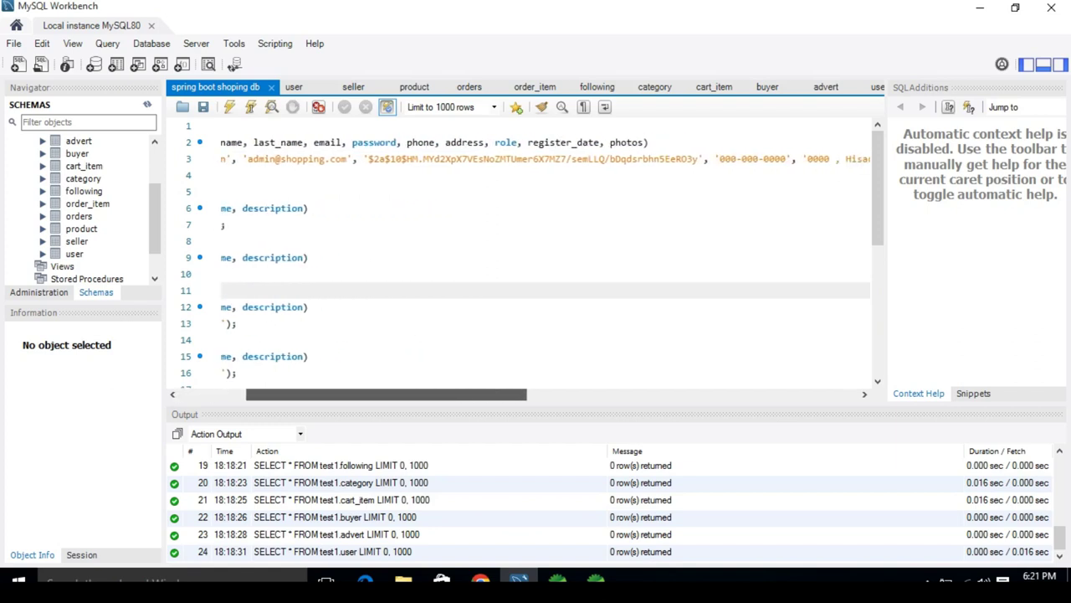
scroll(545, 269, right, 1)
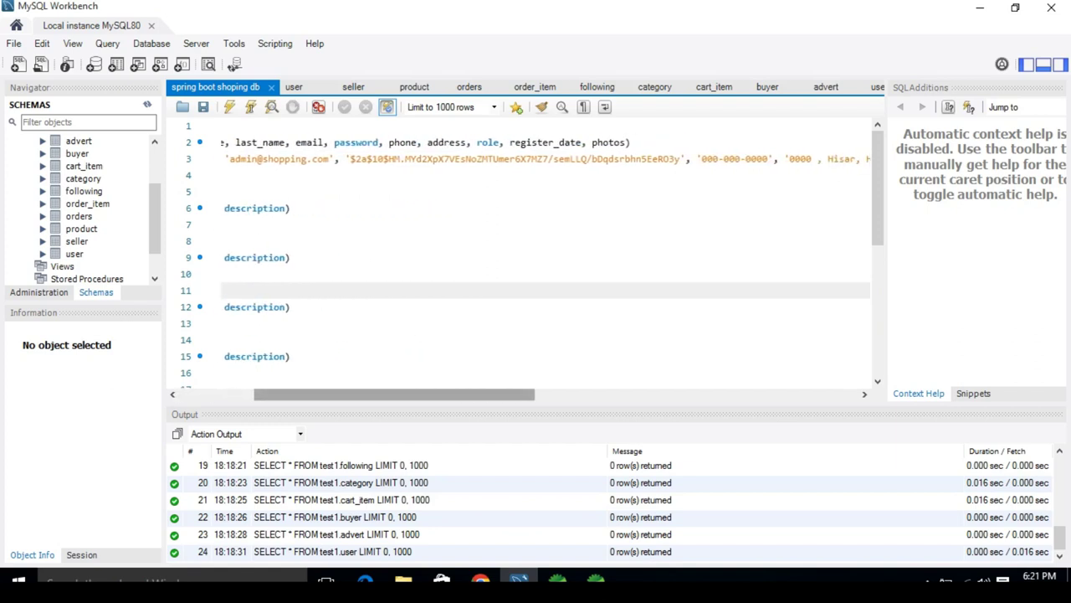
scroll(545, 269, right, 12)
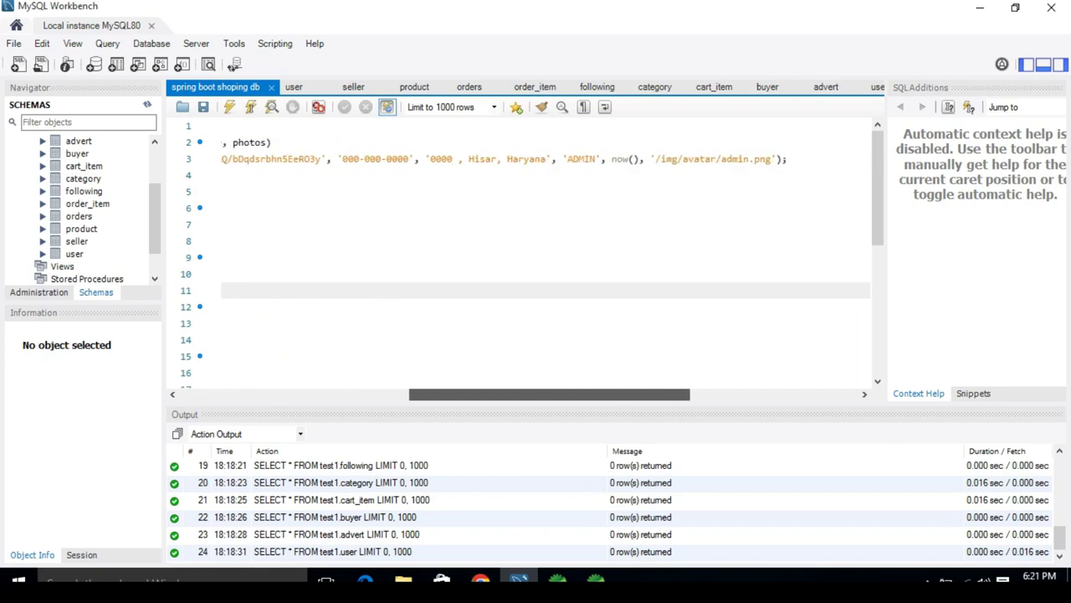
scroll(545, 269, left, 18)
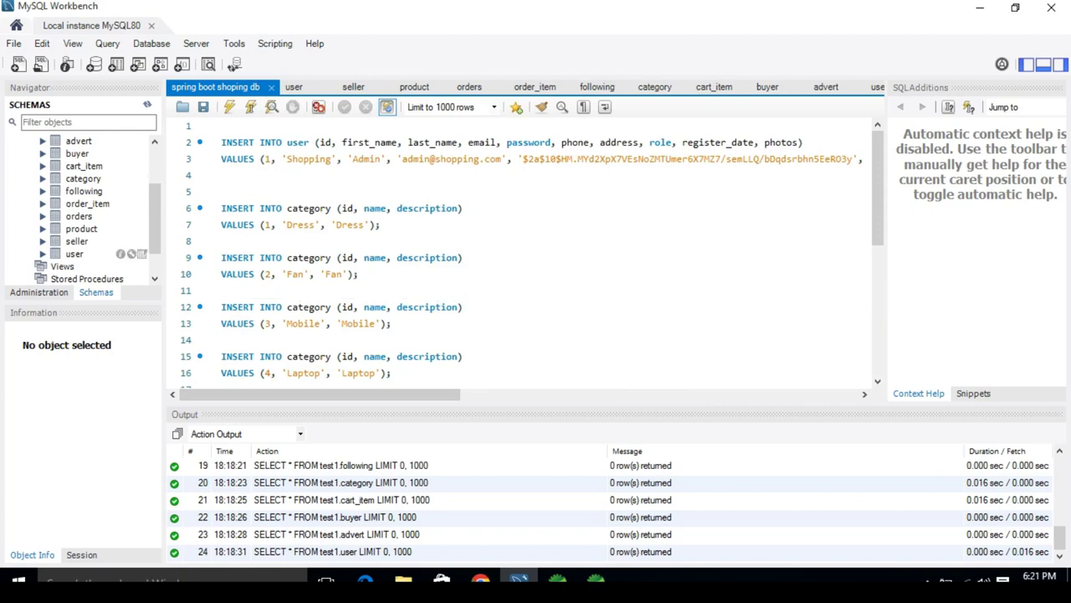
click(142, 253)
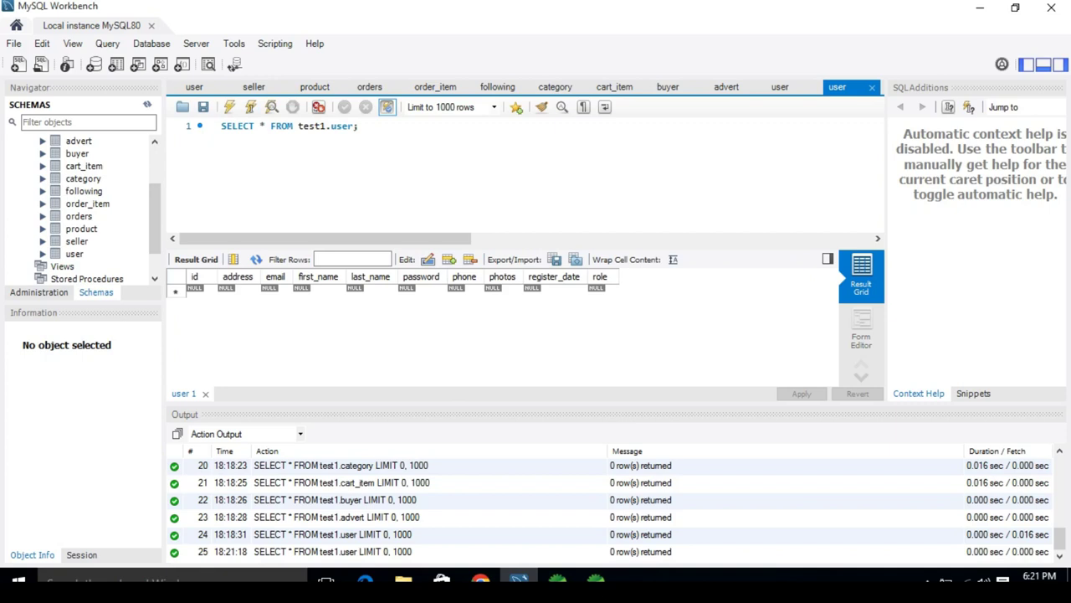
Step: Close the extra user, advert, buyer, cart_item, category, following, order_item, orders, product and seller query tabs
key(ctrl+w)
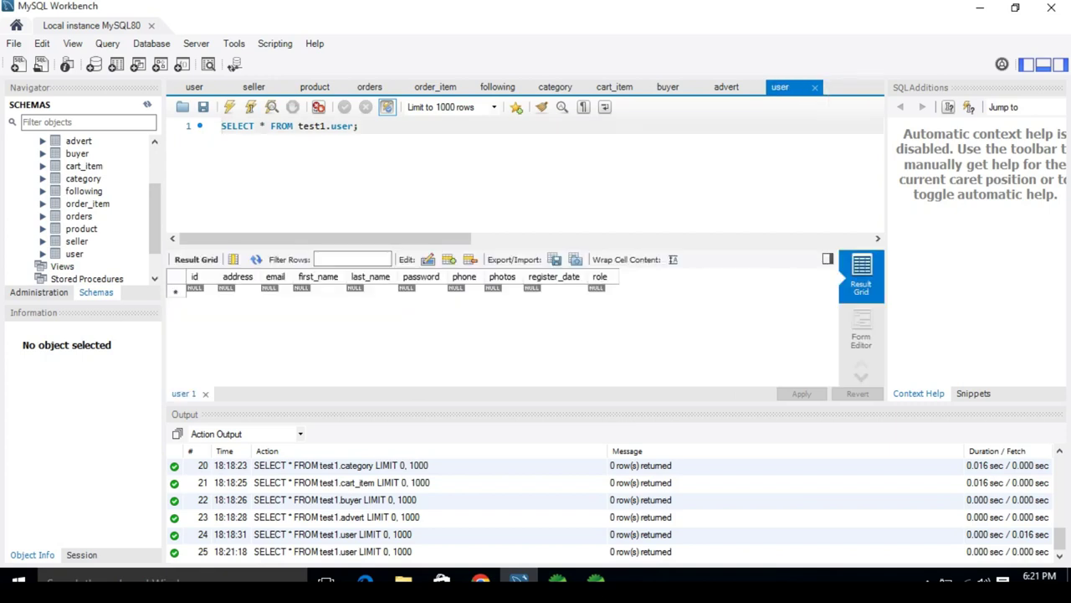
key(ctrl+w)
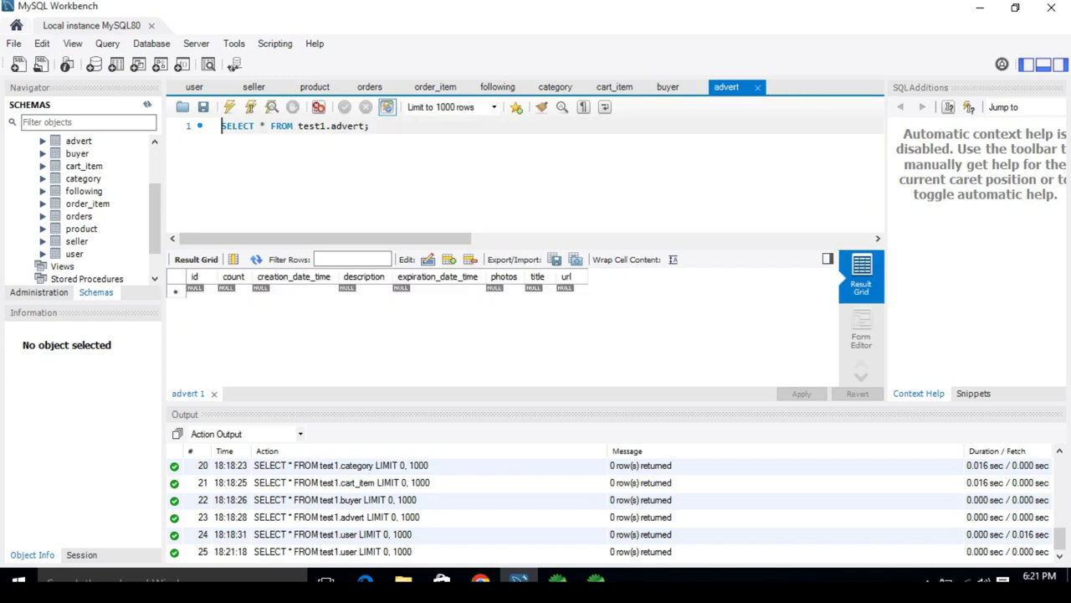
key(ctrl+w)
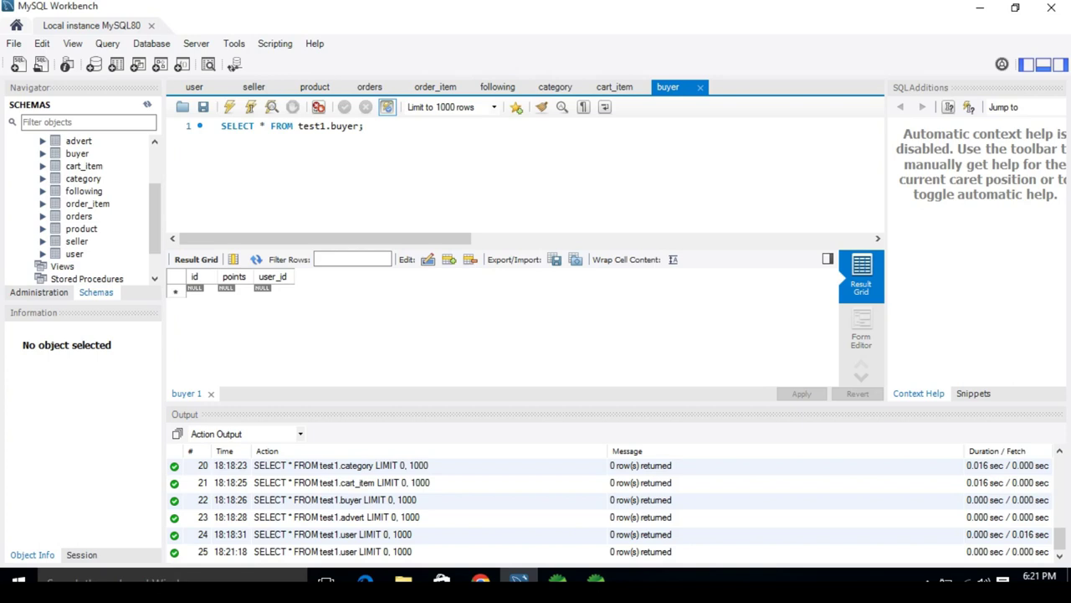
key(ctrl+w)
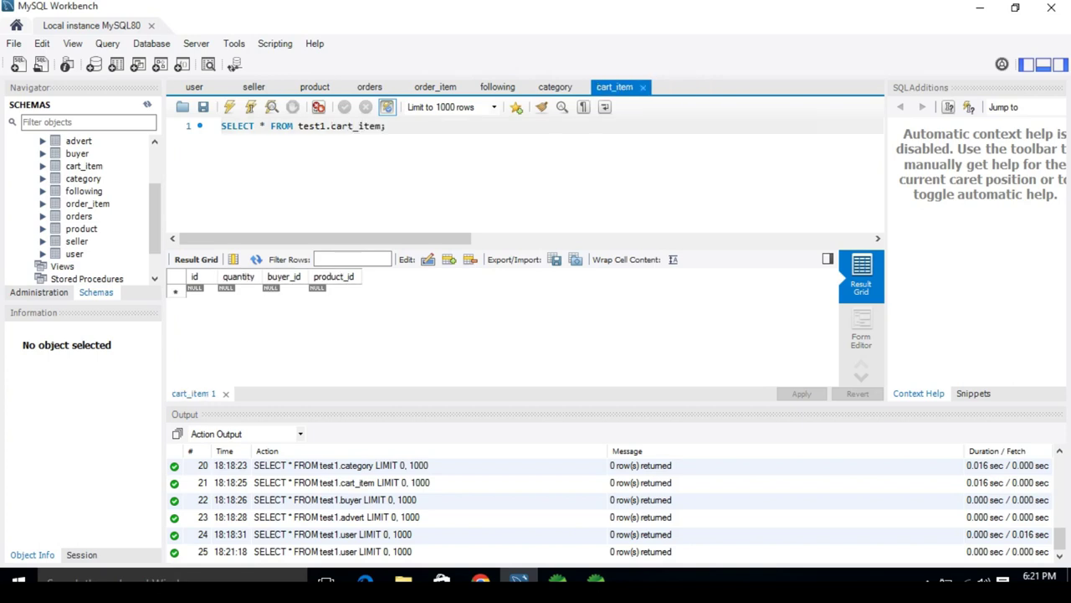
key(ctrl+w)
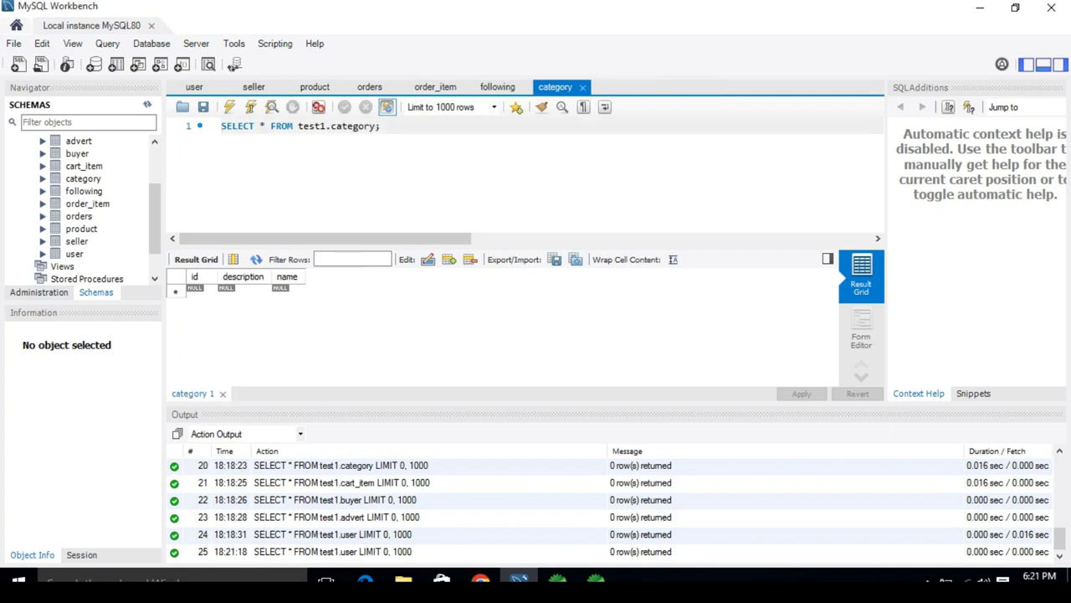
key(ctrl+w)
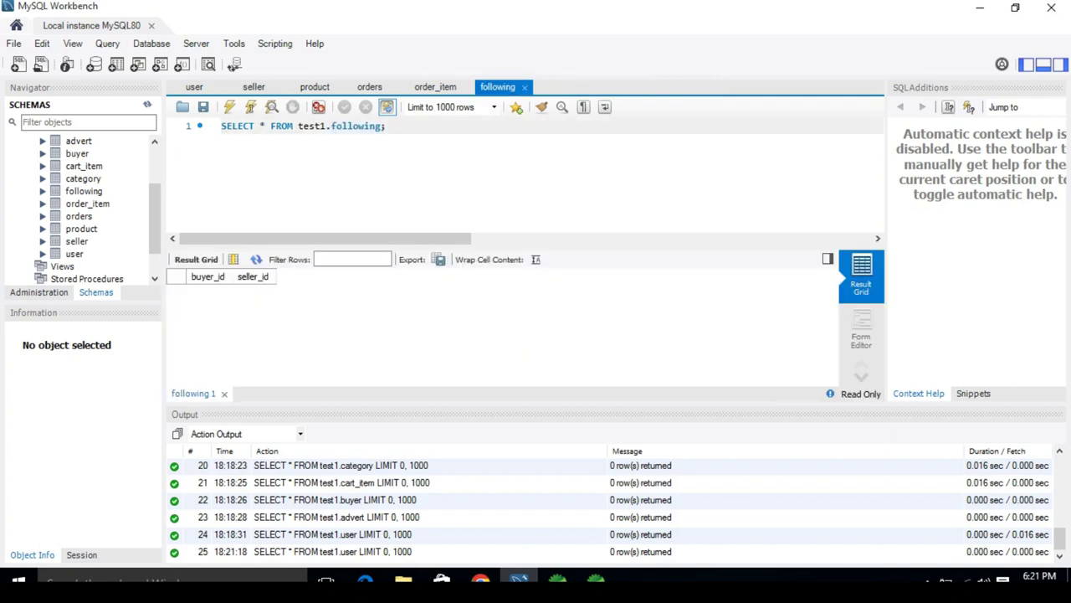
key(ctrl+w)
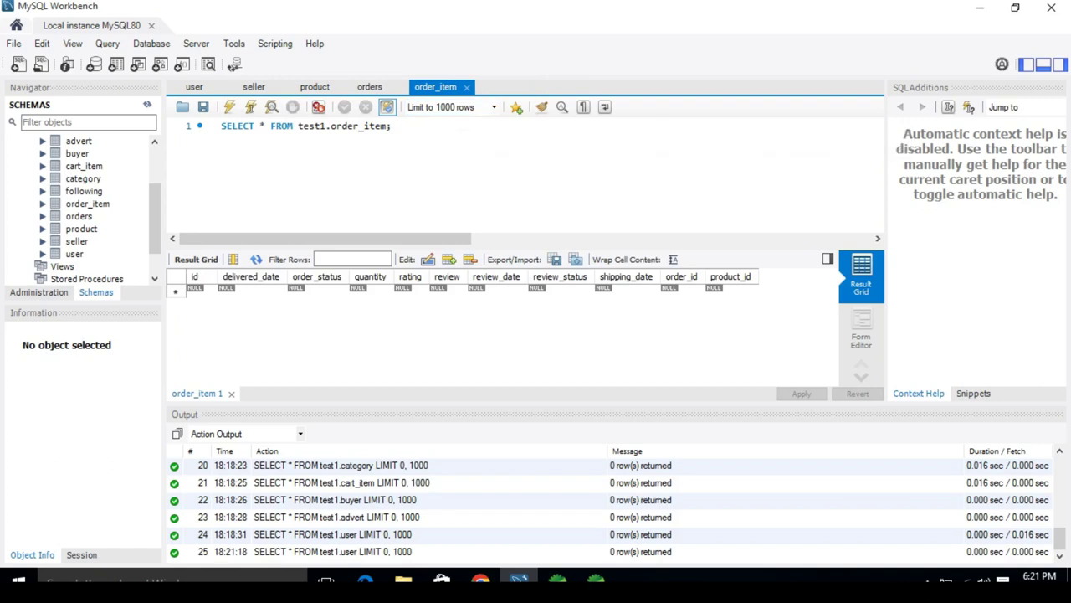
key(ctrl+w)
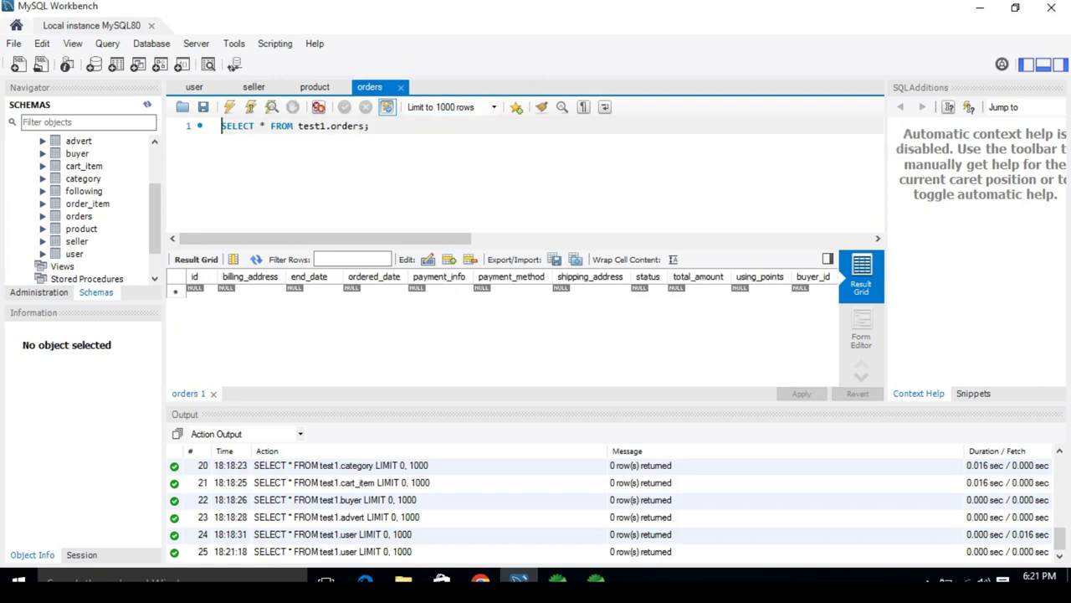
key(ctrl+w)
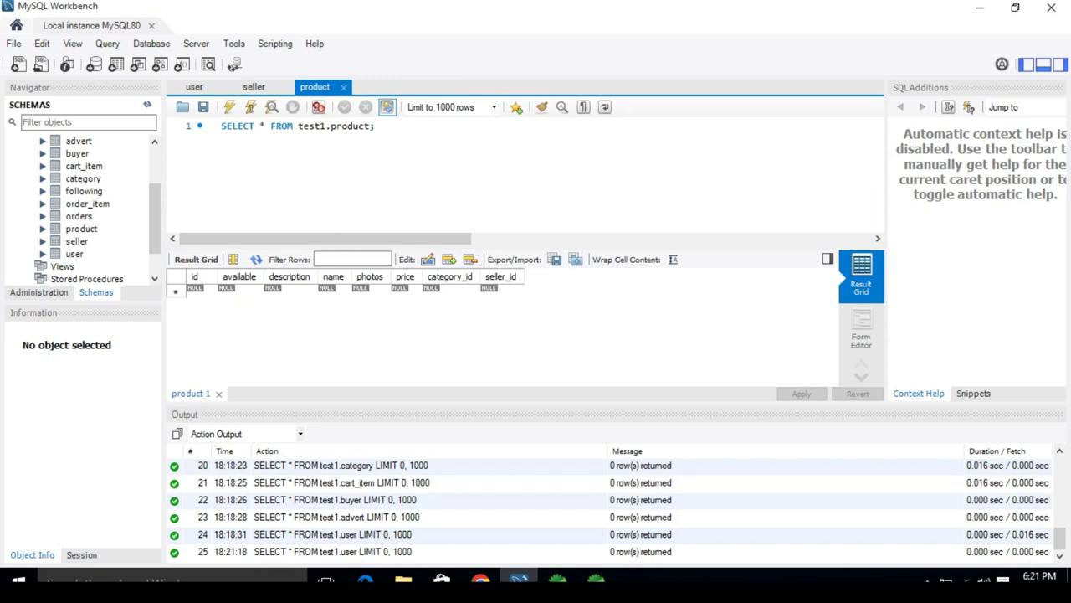
key(ctrl+w)
key(ctrl+w)
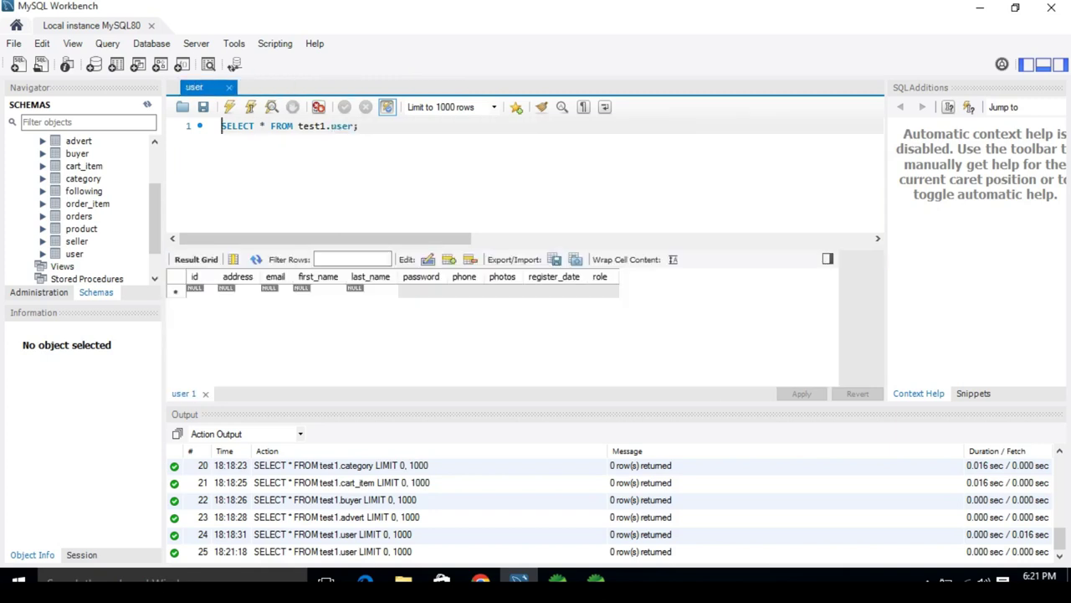
key(ctrl+w)
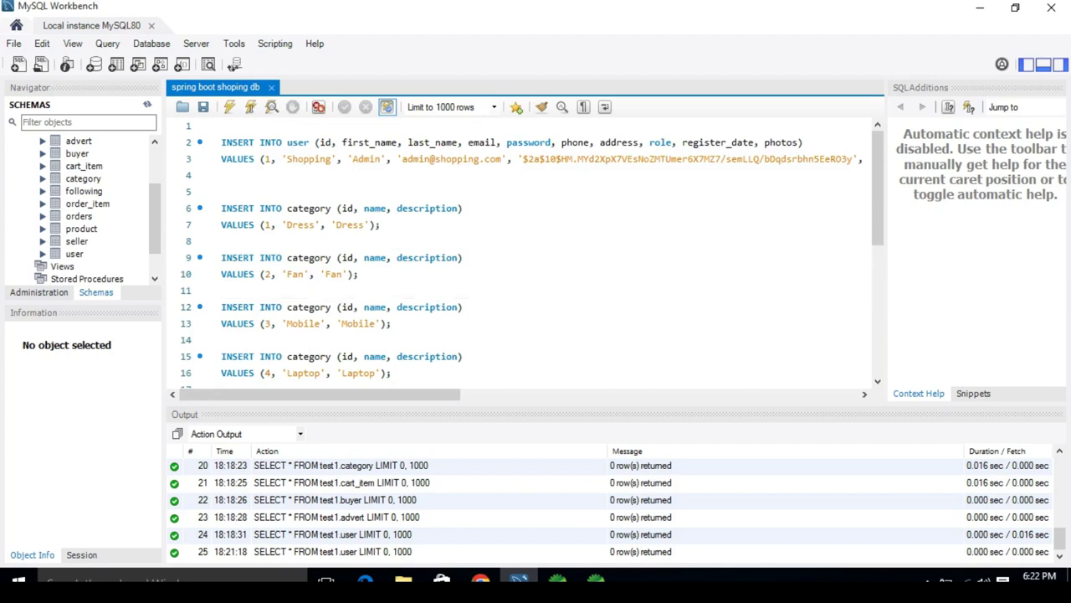
Step: Execute the insert script and refresh the user query to show the single ADMIN row
click(381, 224)
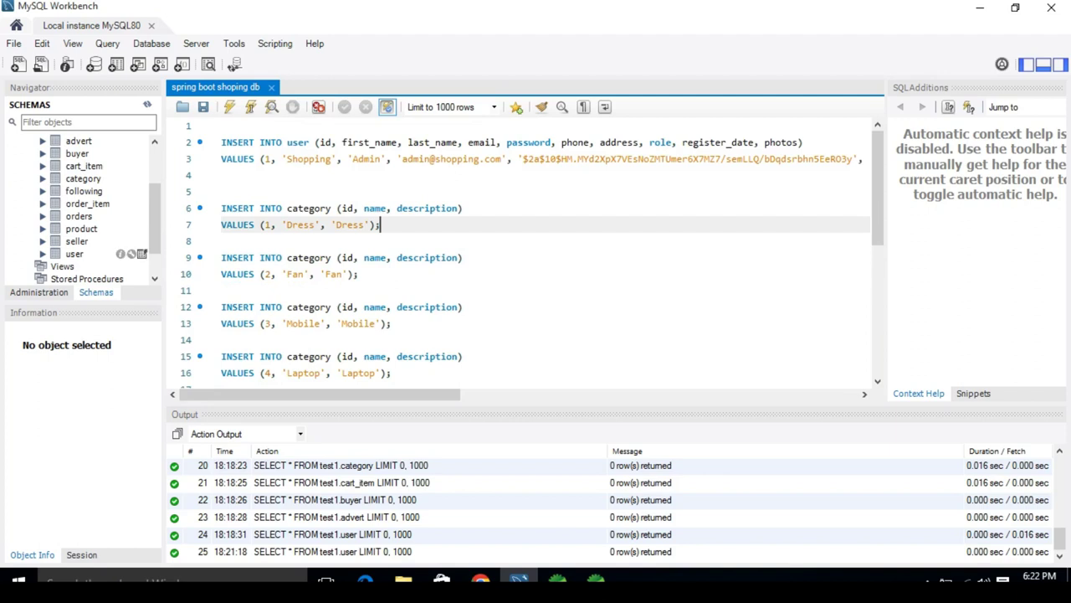
click(142, 254)
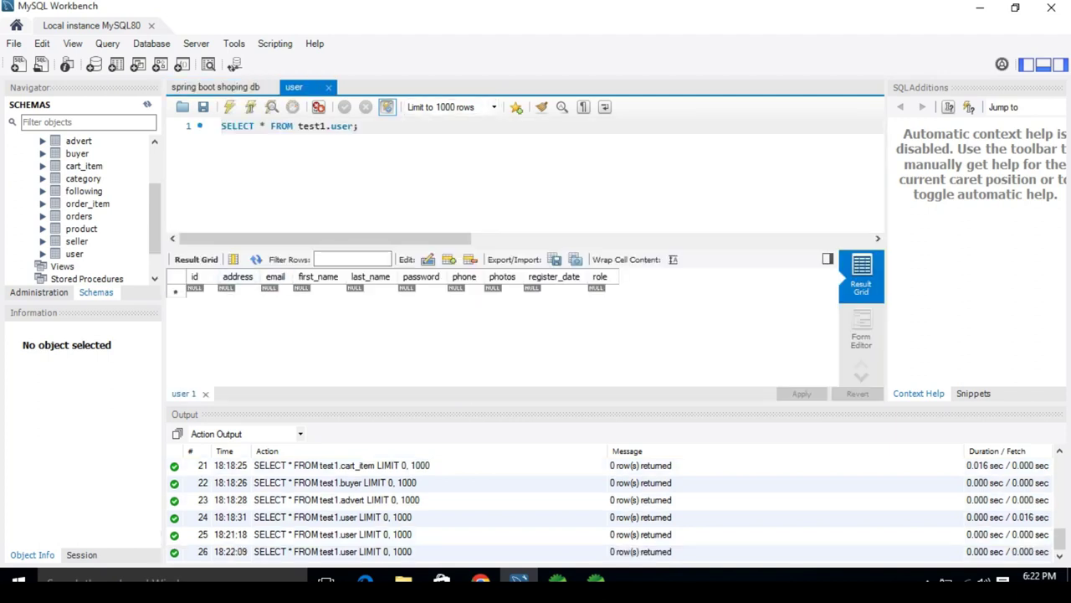
click(215, 86)
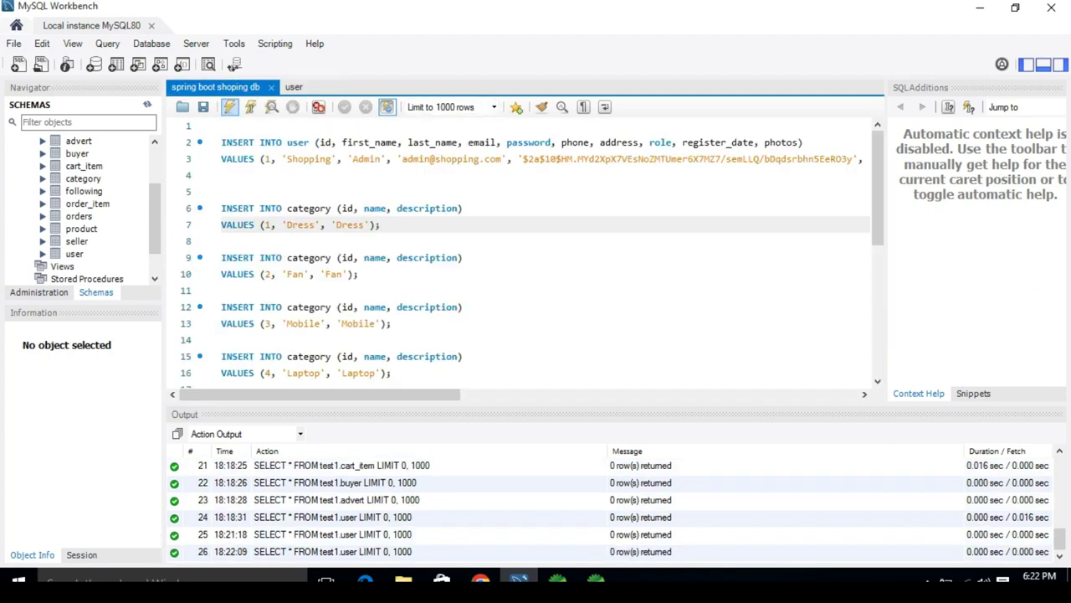
click(230, 107)
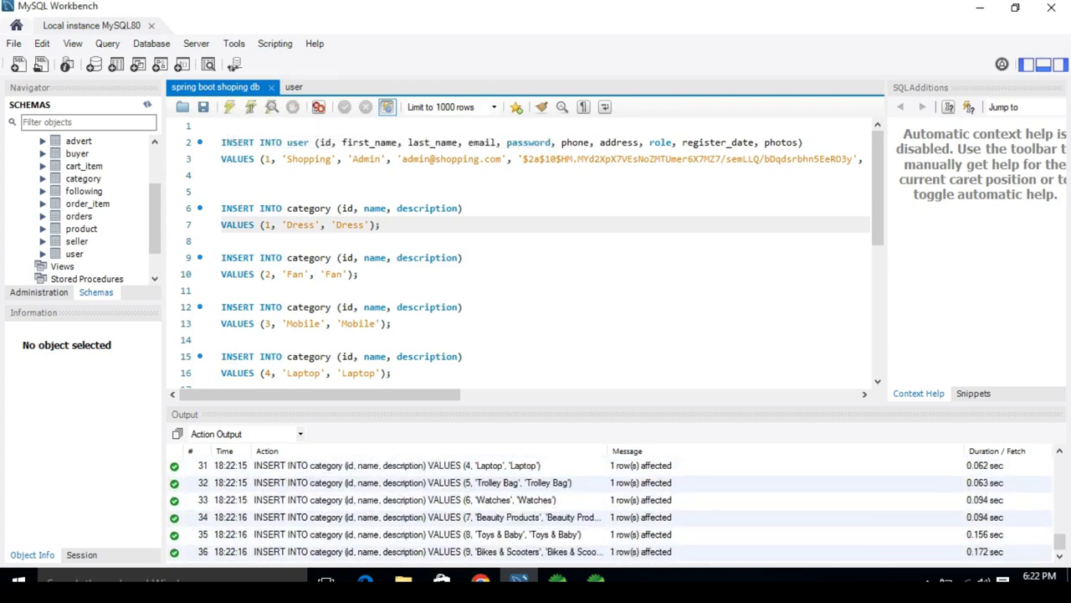
key(ctrl+Tab)
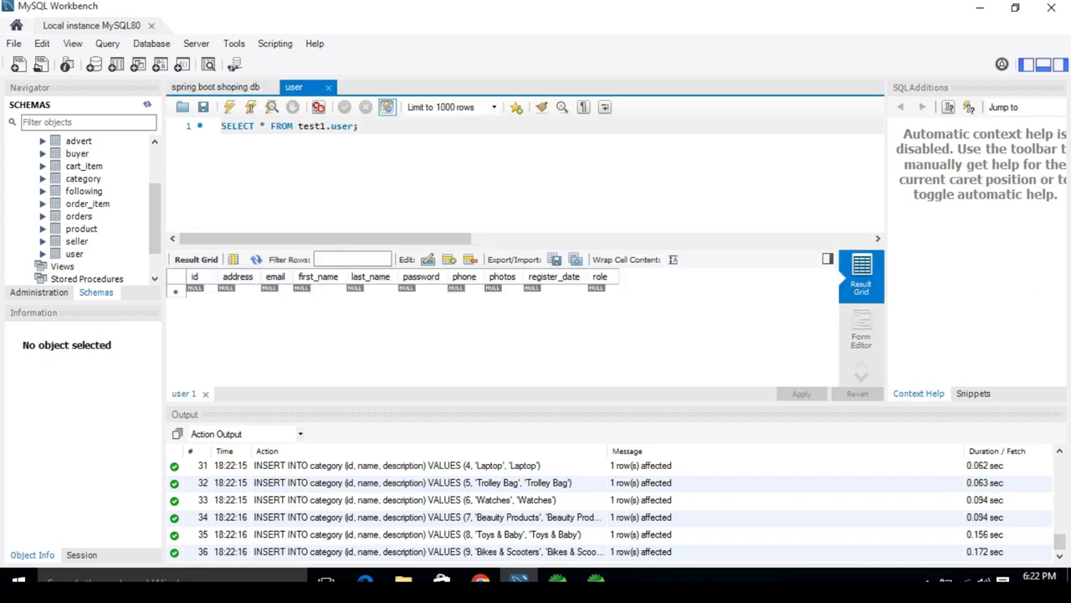
click(256, 260)
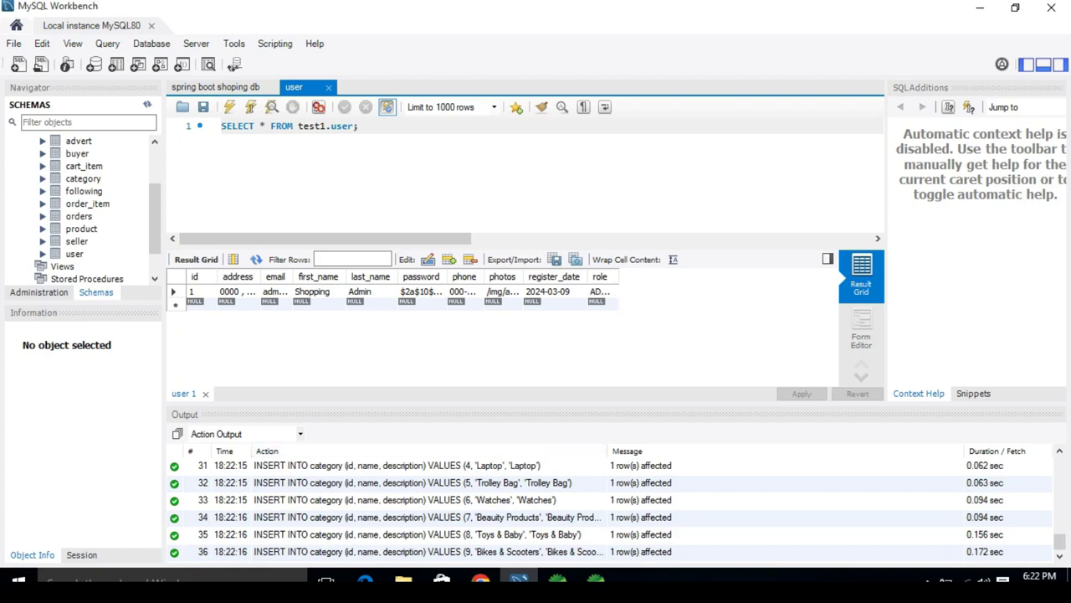
Step: Reload the Chrome login page, autofill the saved admin e-mail and type the admin password
click(481, 579)
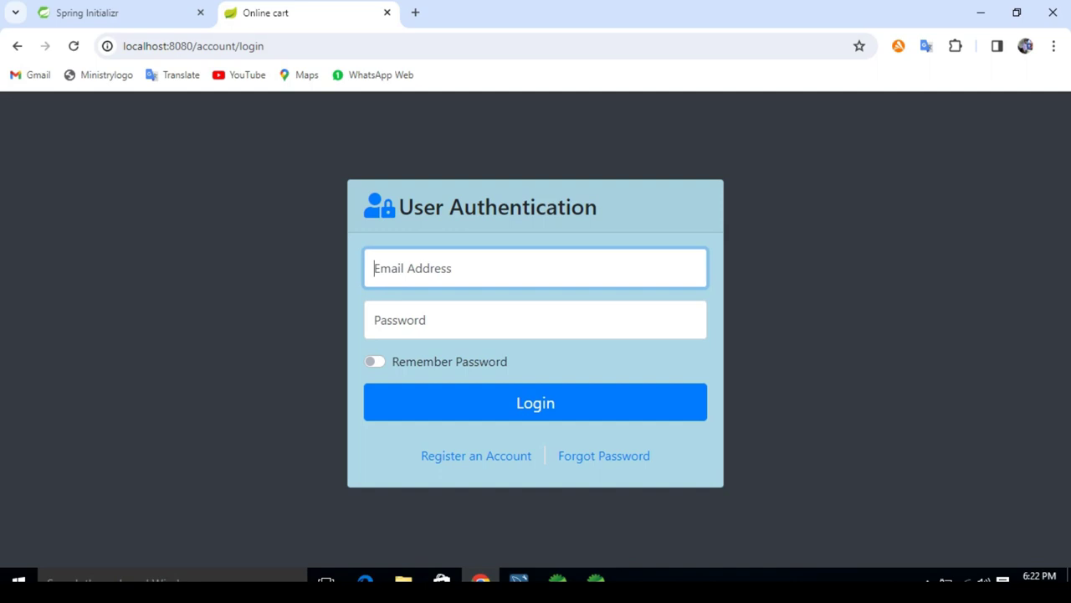
key(ctrl+l)
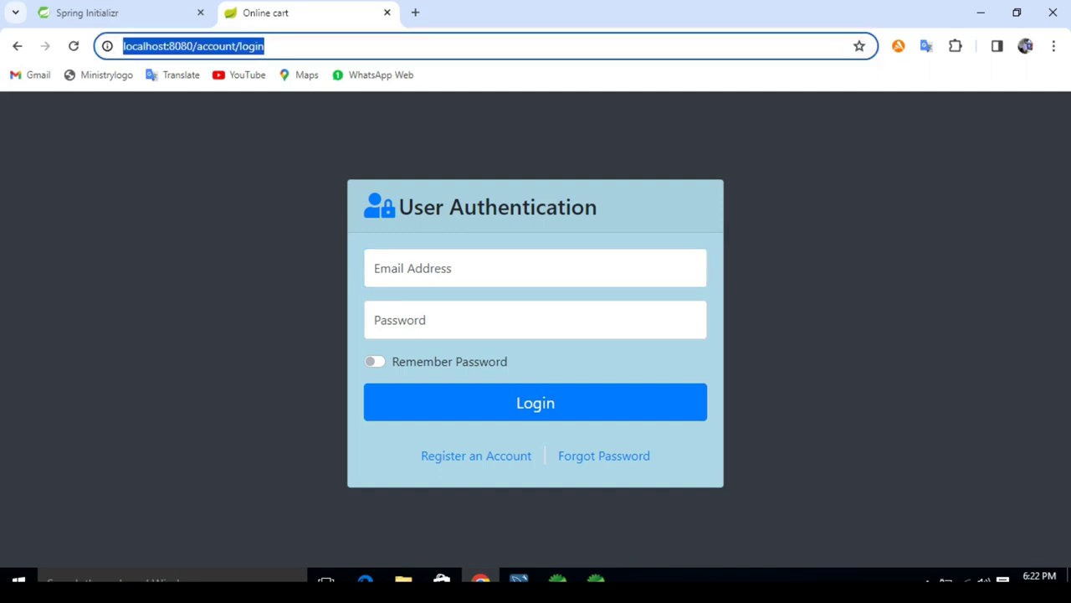
key(Return)
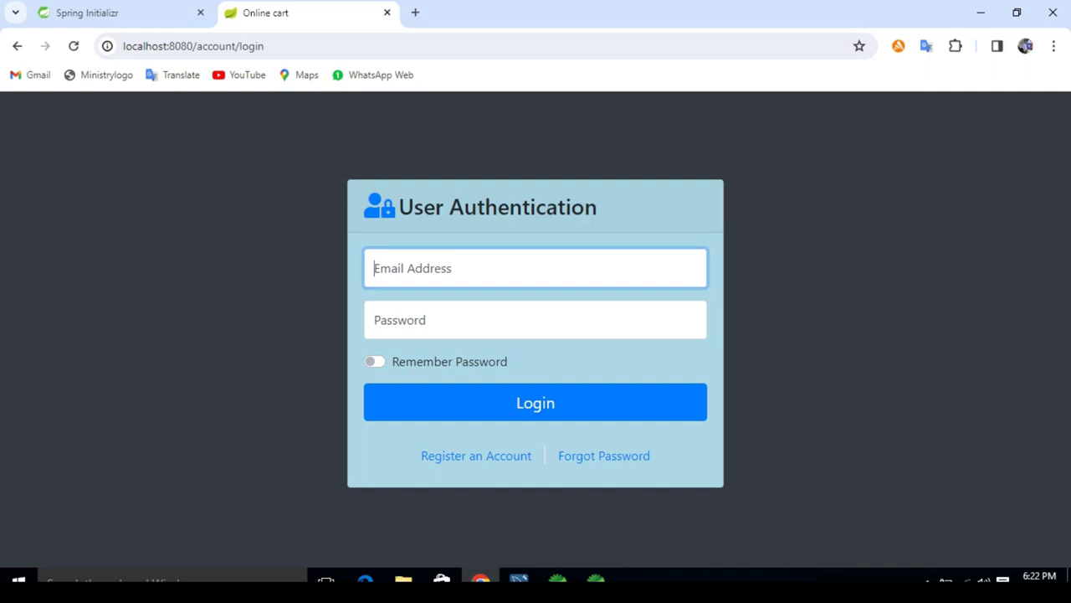
text(a)
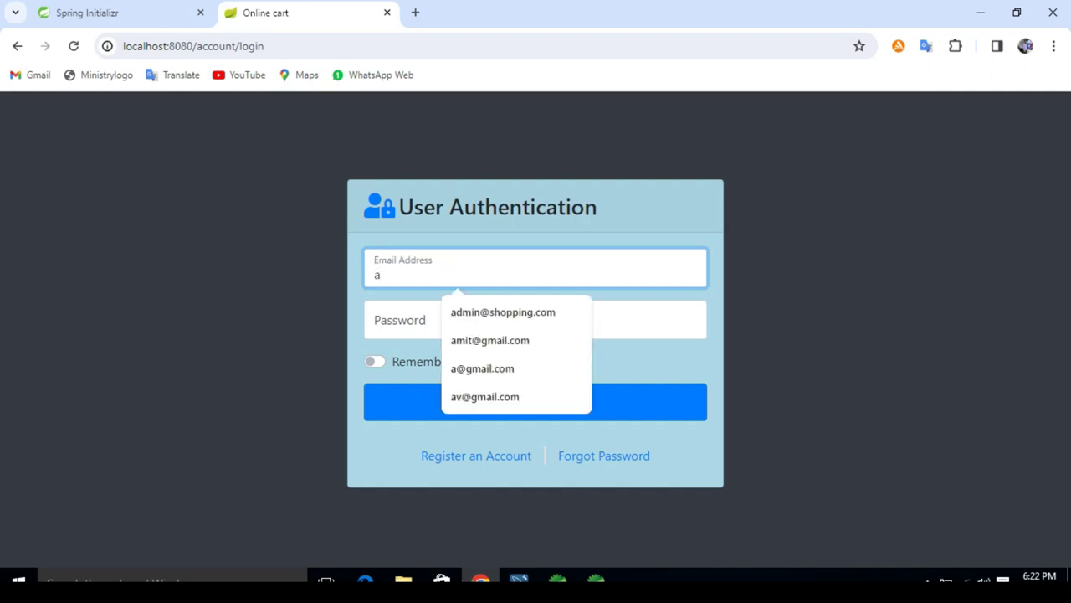
key(Down)
key(Return)
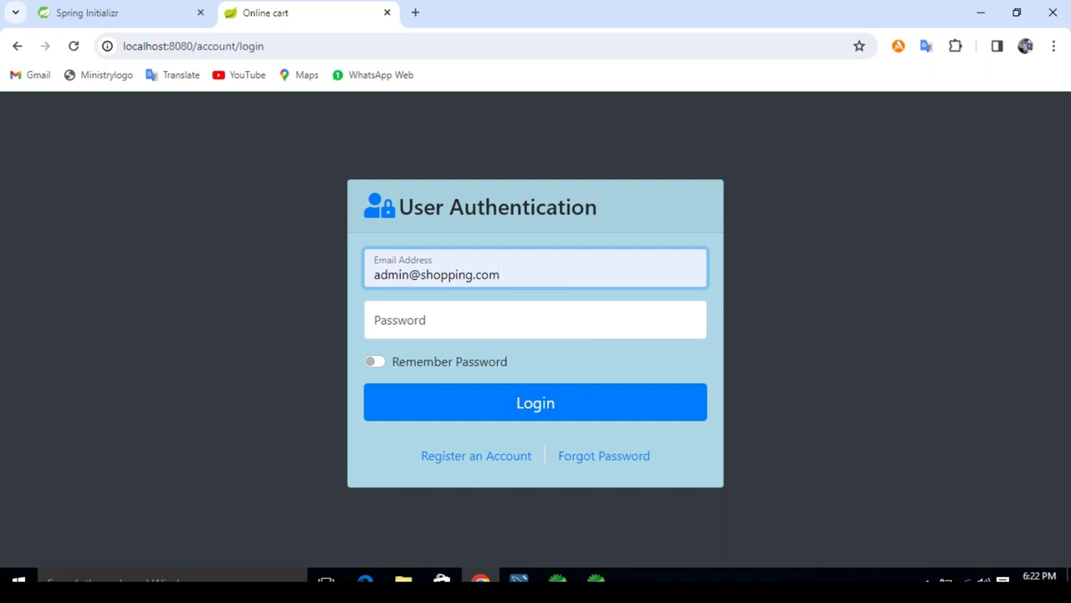
click(502, 320)
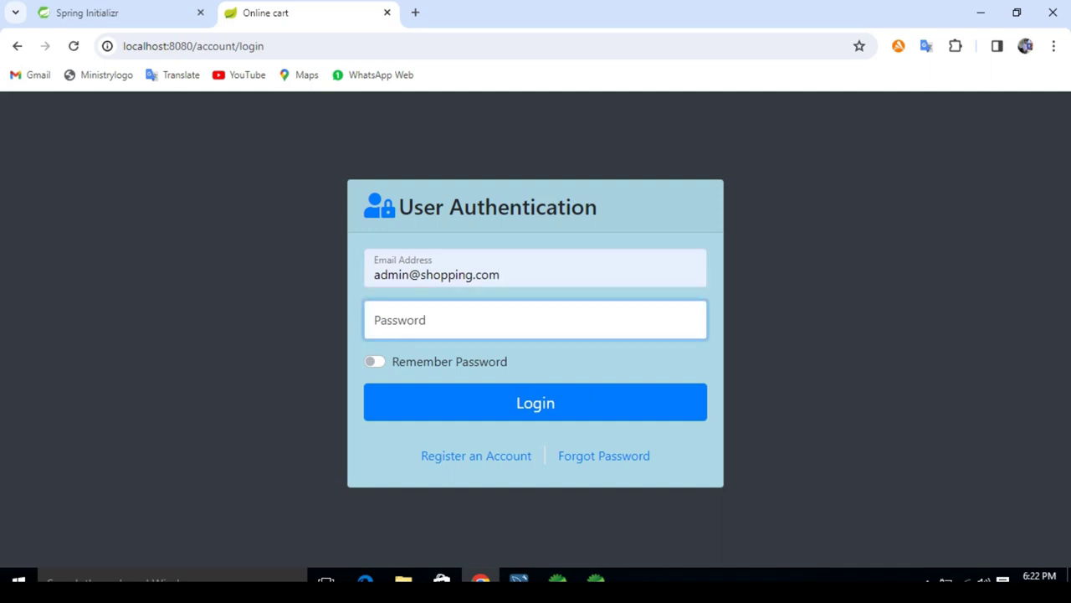
text(admin)
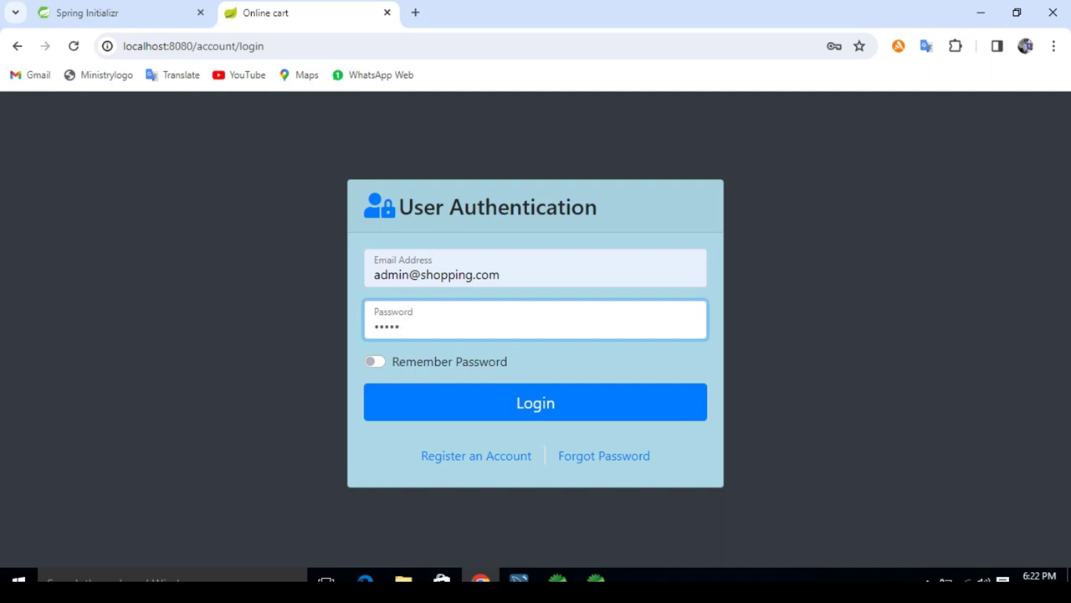
click(519, 579)
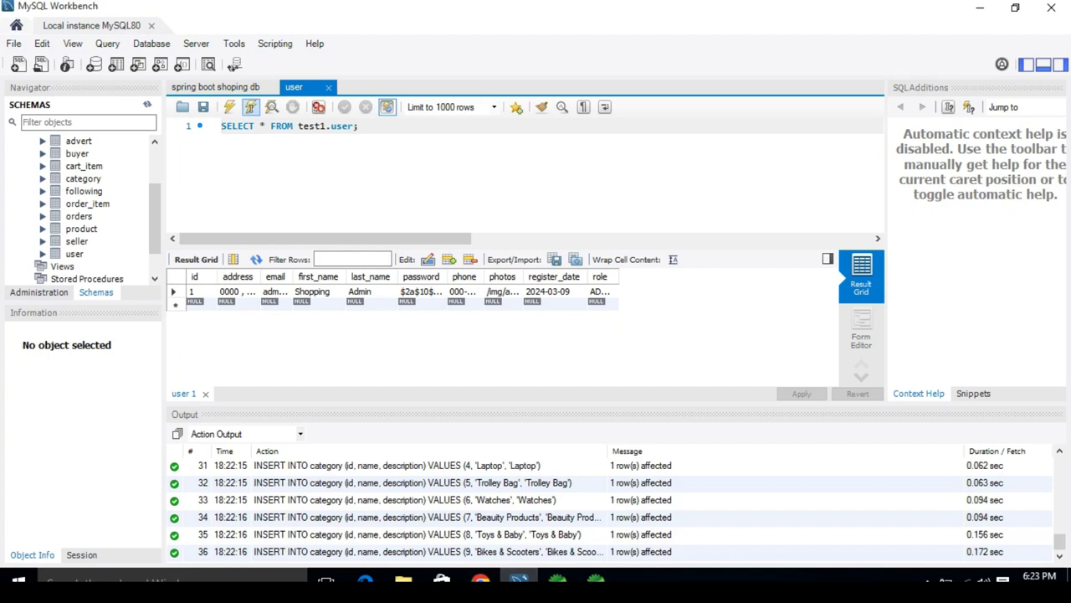
Step: Add a //Password comment on line 4 of the script noting the admin password
key(ctrl+Tab)
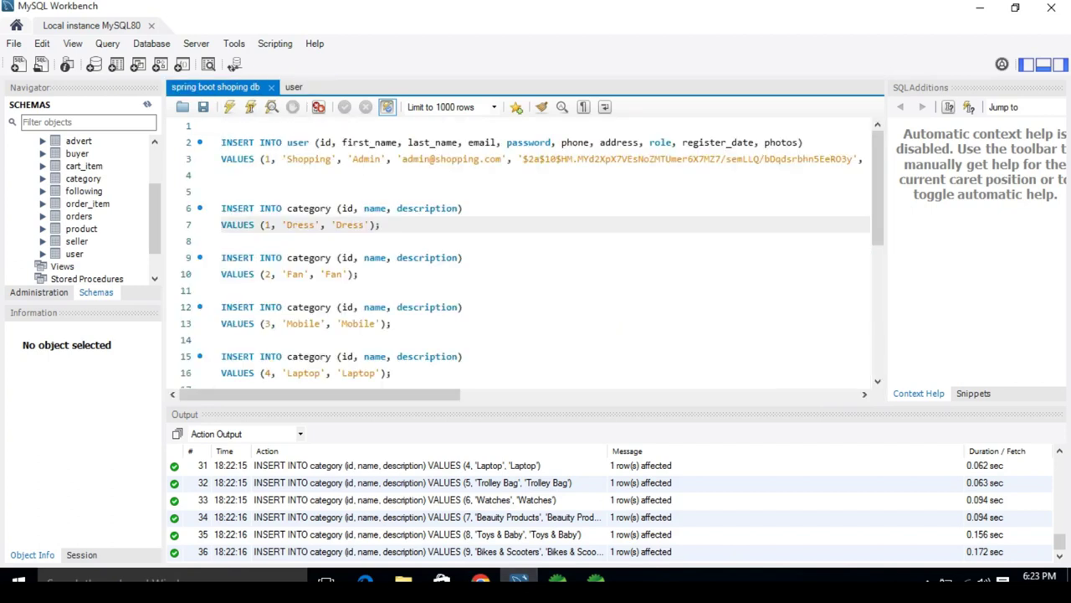
click(223, 175)
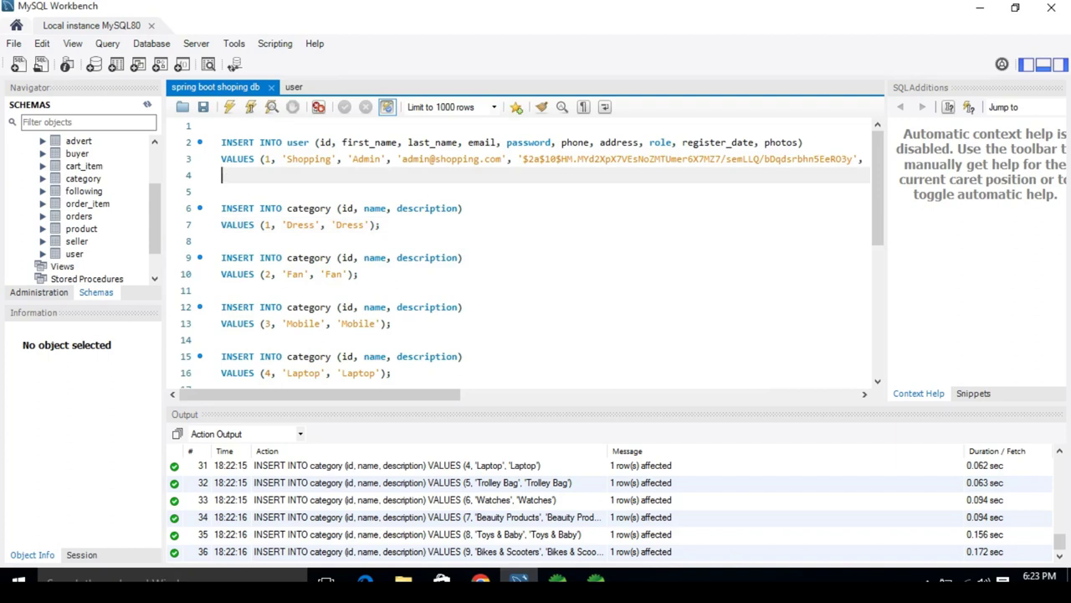
text(//Passwoe)
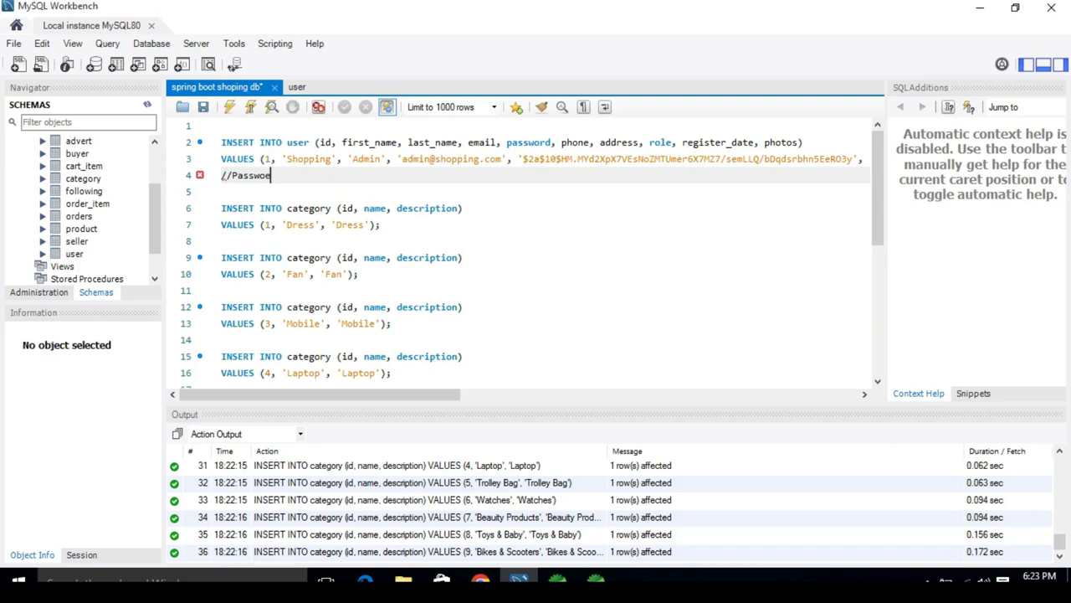
key(BackSpace)
text(rd   admin)
key(ctrl+Left)
key(shift+Right)
key(shift+Right)
key(shift+Right)
key(shift+Right)
key(shift+Right)
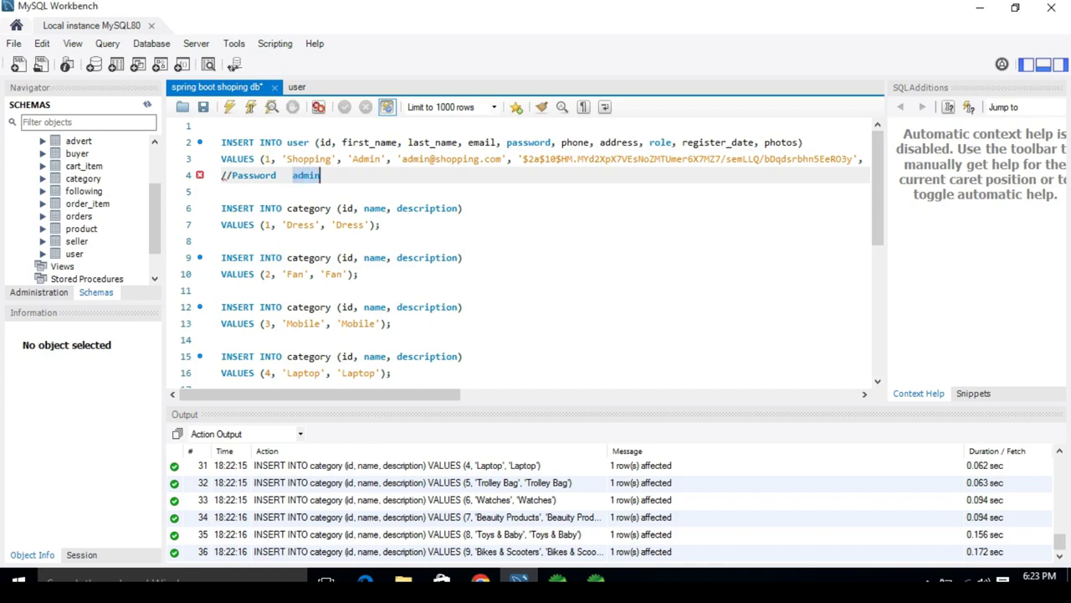
key(Right)
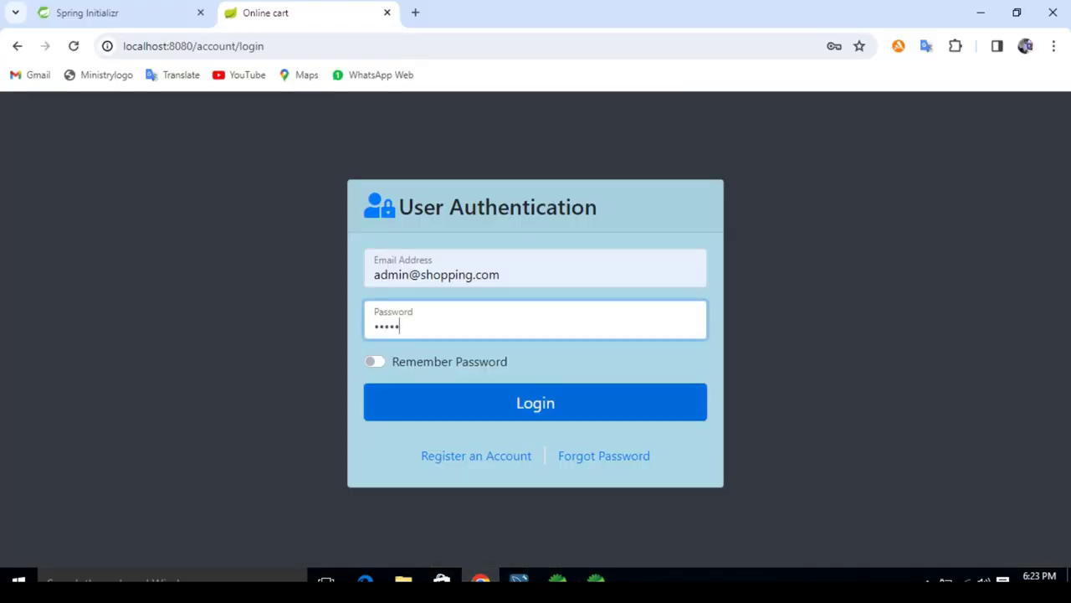
Step: Submit the admin login, dismiss Chrome's password warning, and choose Dashboard from the profile menu
key(Return)
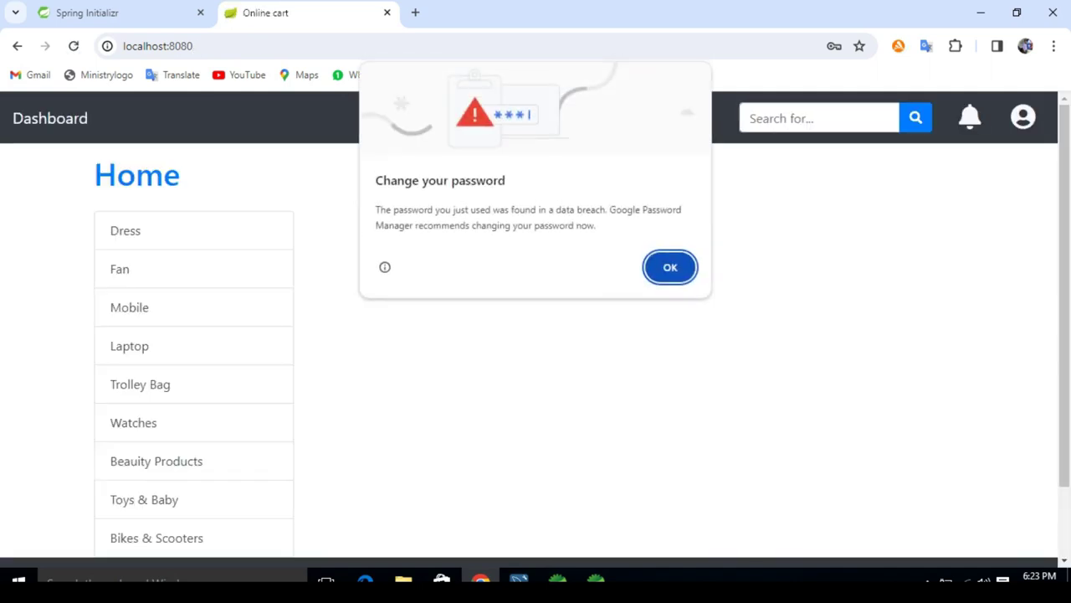
key(Return)
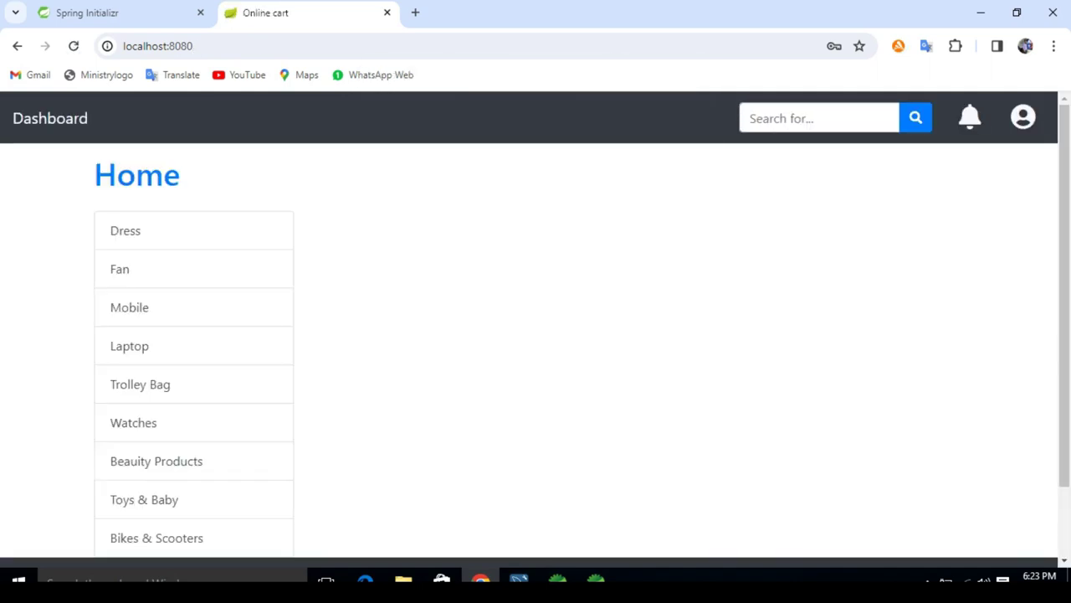
scroll(1064, 293, down, 1)
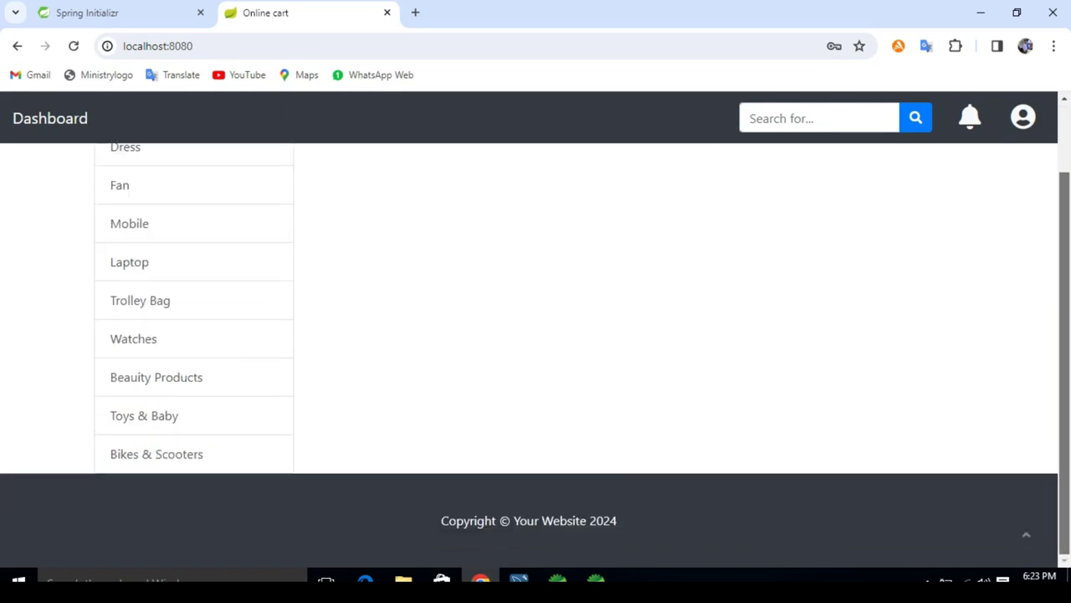
scroll(1064, 293, up, 1)
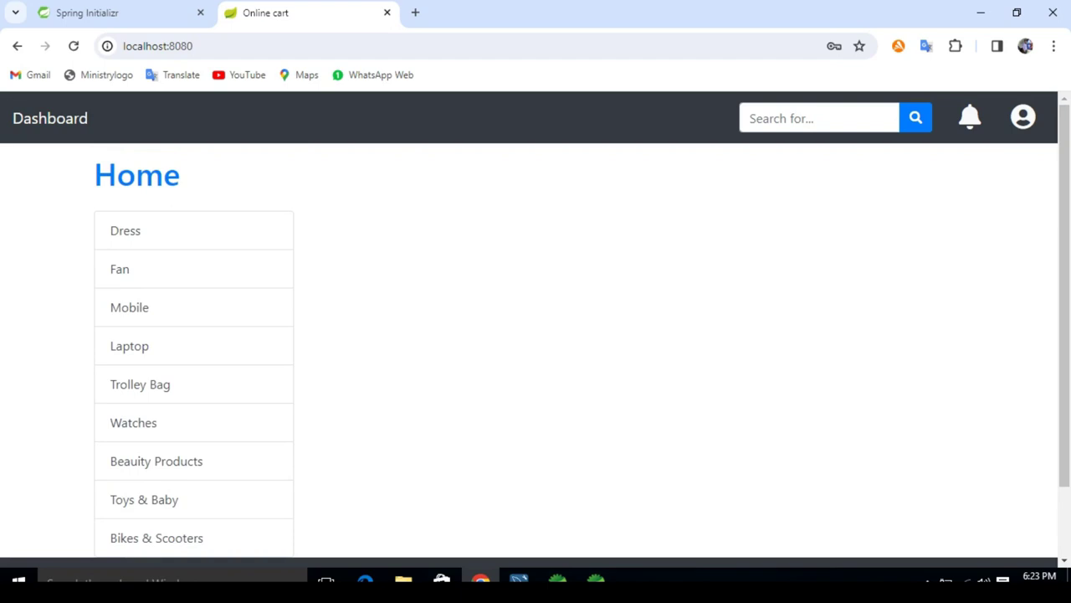
click(1023, 116)
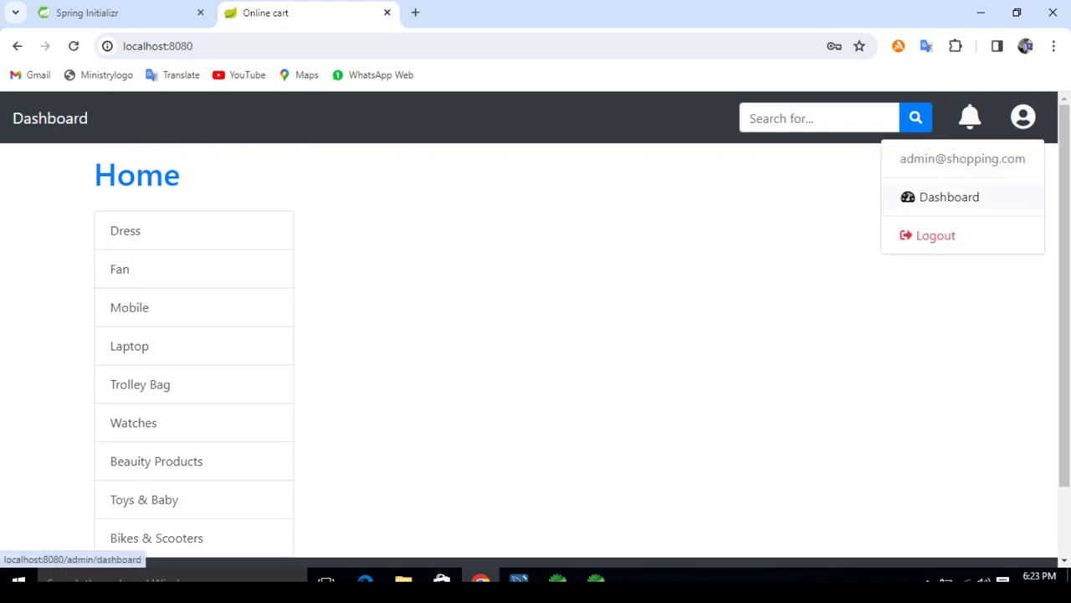
click(949, 196)
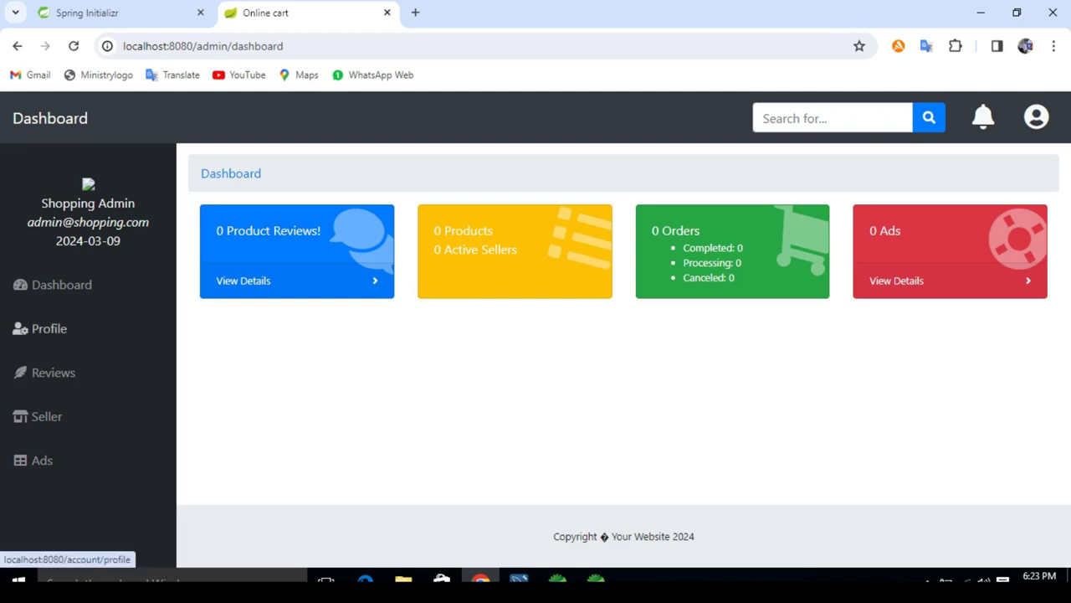
Step: Save 27470335_7309683.jpg as the admin's profile picture, then return to the dashboard
click(48, 329)
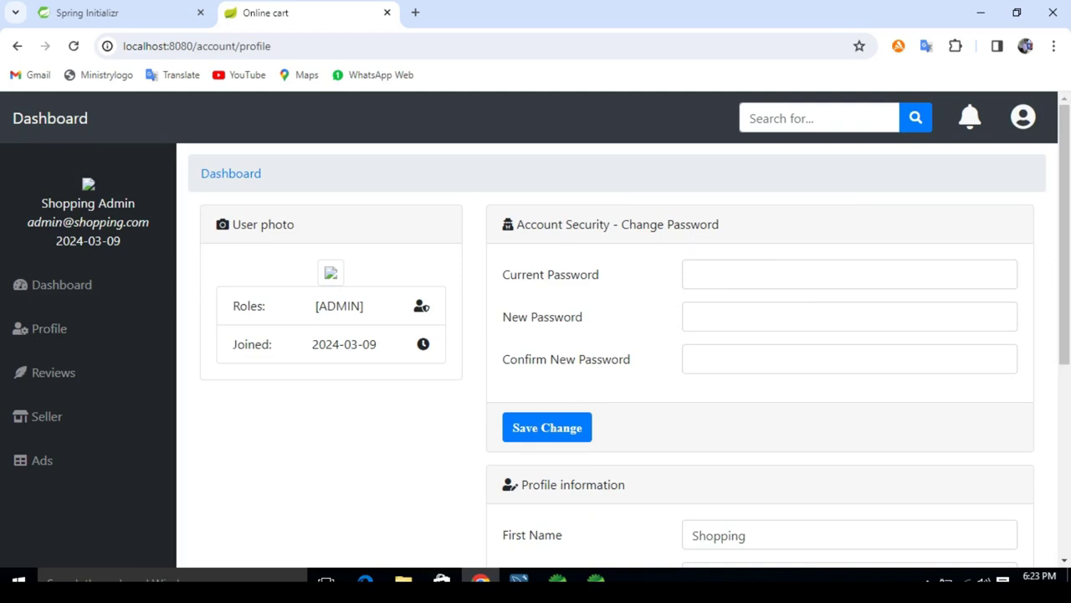
scroll(536, 351, down, 3)
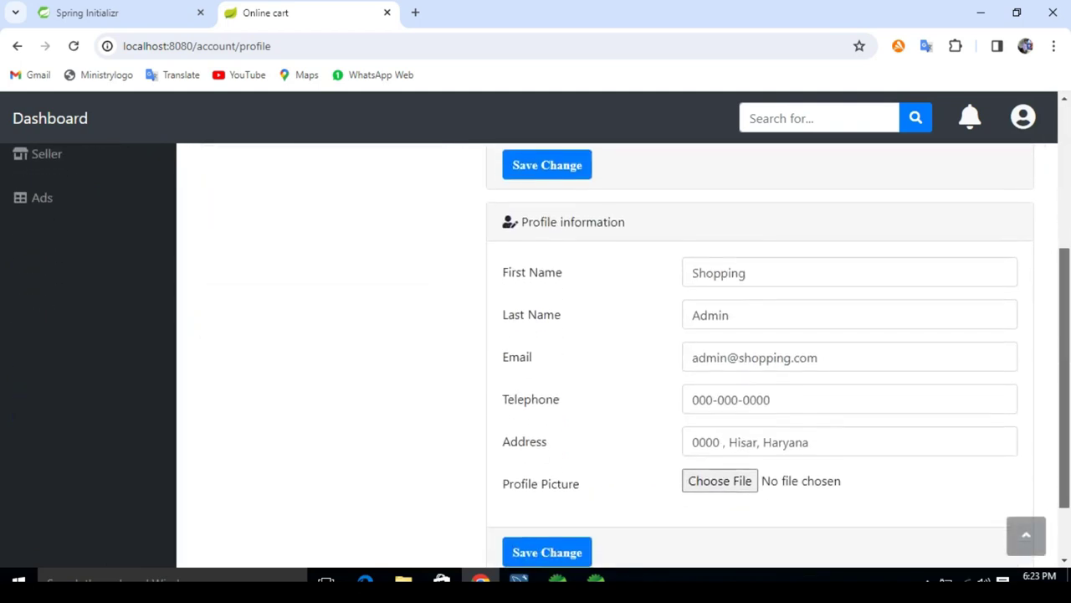
click(720, 478)
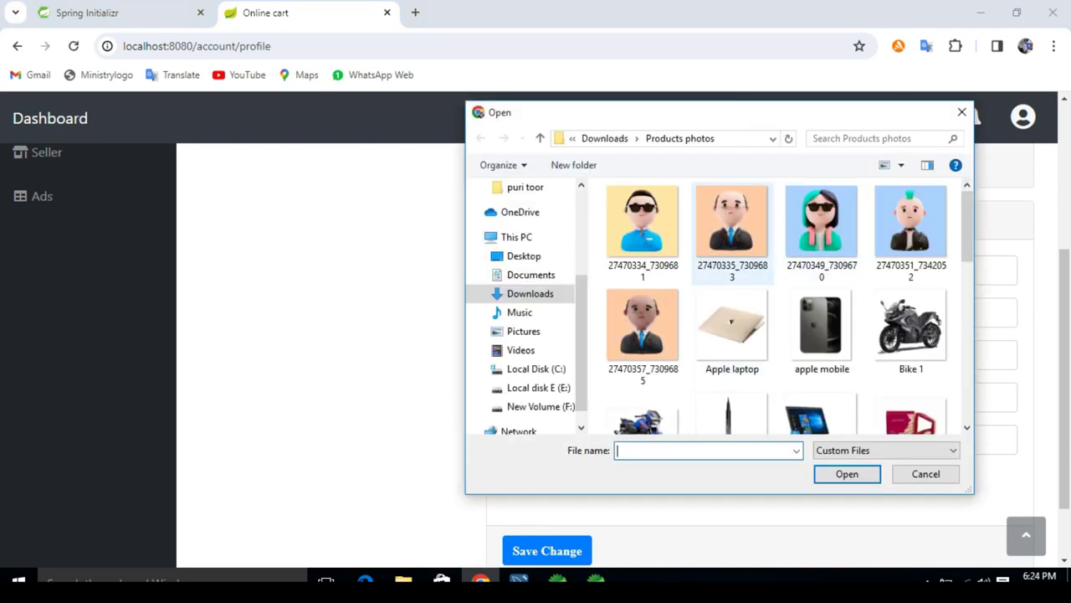
click(732, 230)
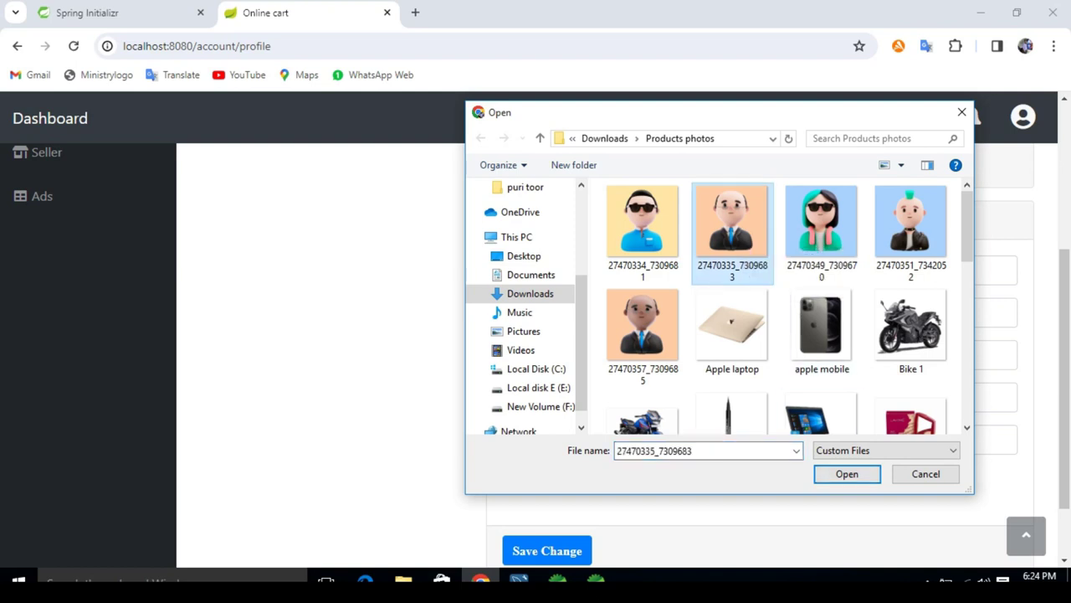
click(847, 473)
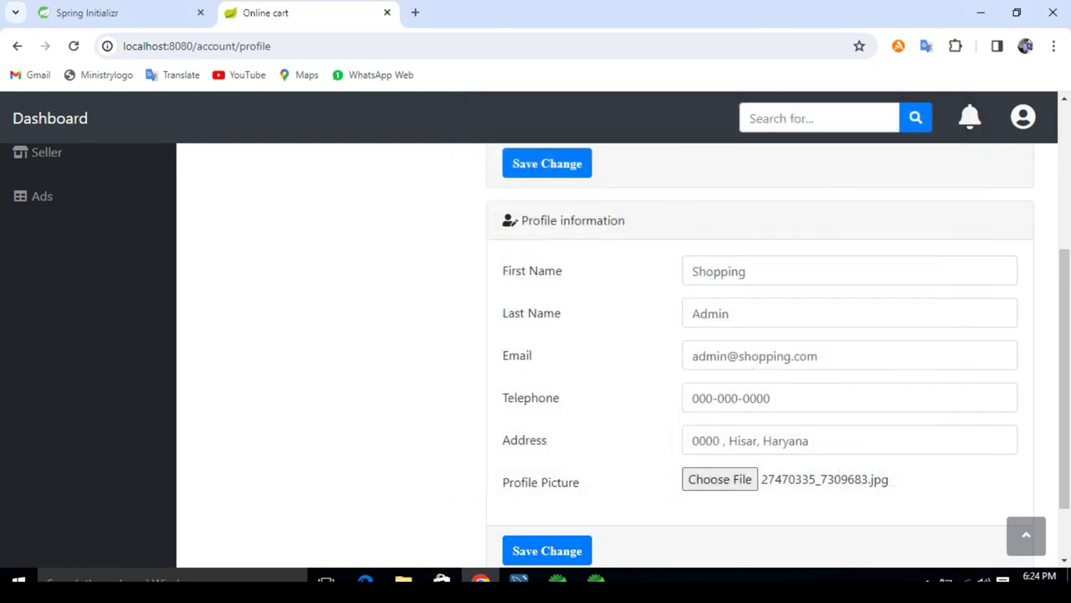
click(546, 550)
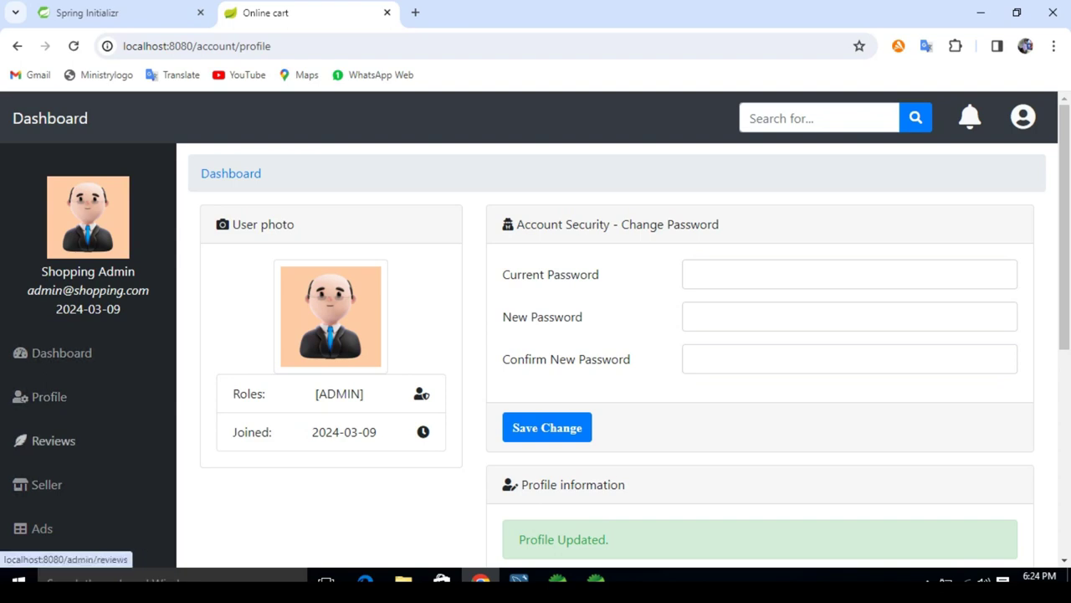
click(61, 353)
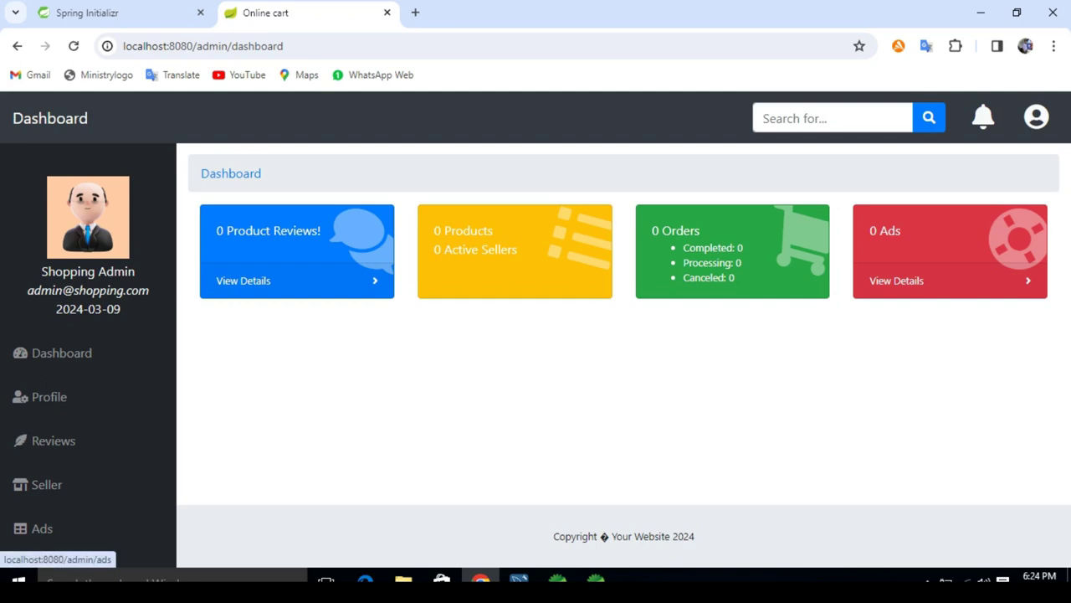
Step: Start a new advertisement and attach the electronics WhatsApp banner image
click(41, 528)
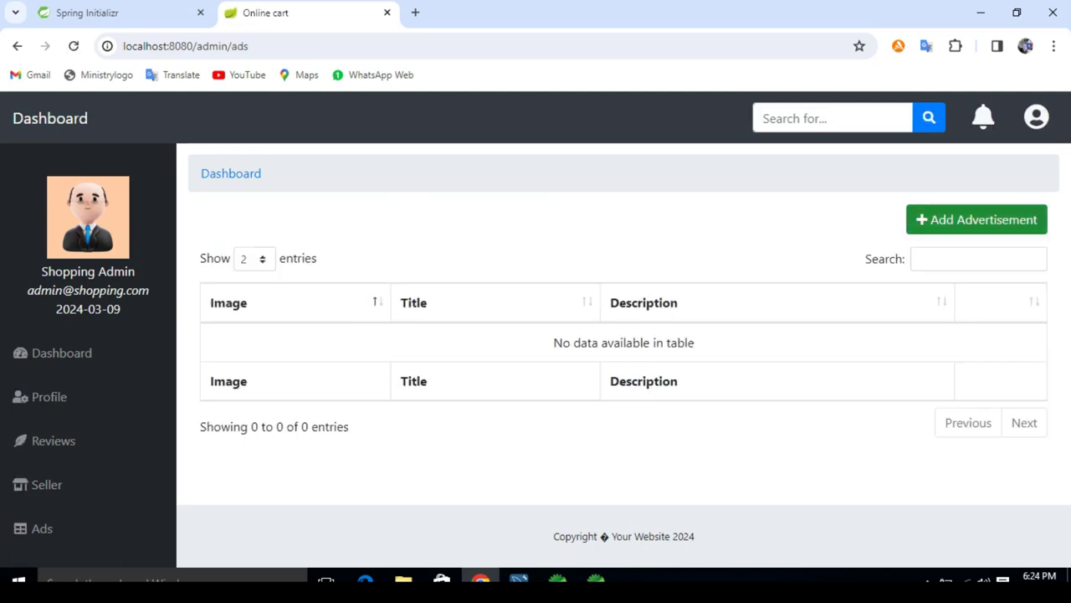
click(977, 219)
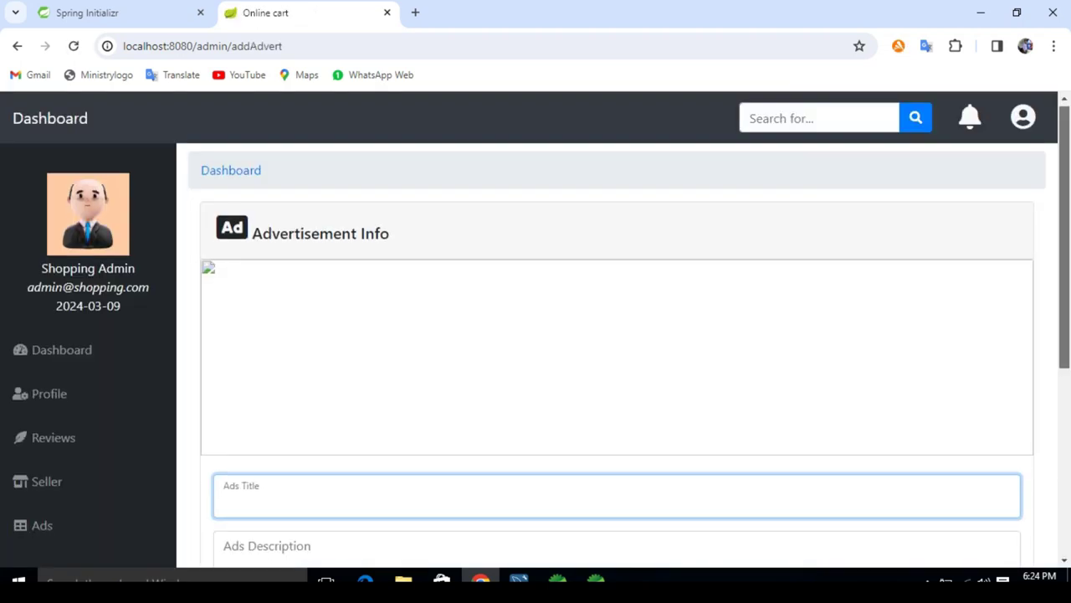
scroll(616, 351, down, 2)
scroll(617, 352, down, 2)
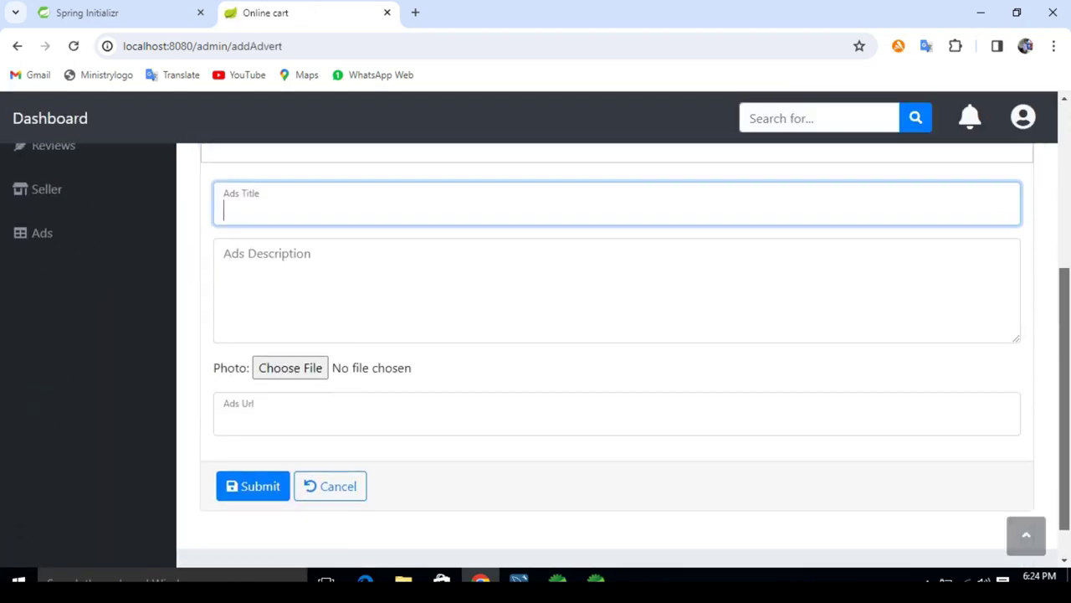
scroll(617, 352, up, 1)
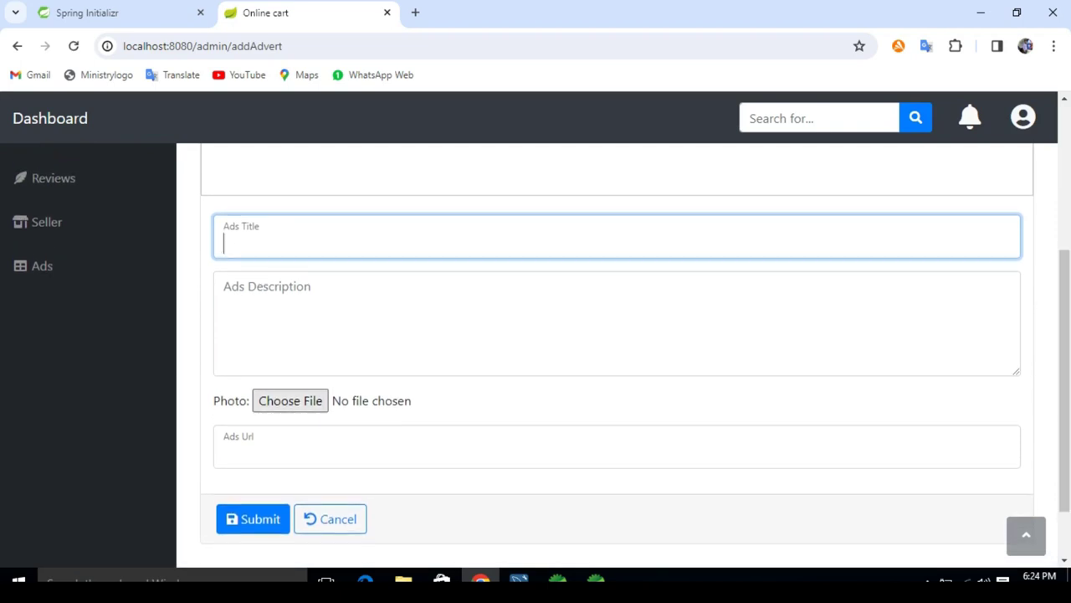
click(291, 400)
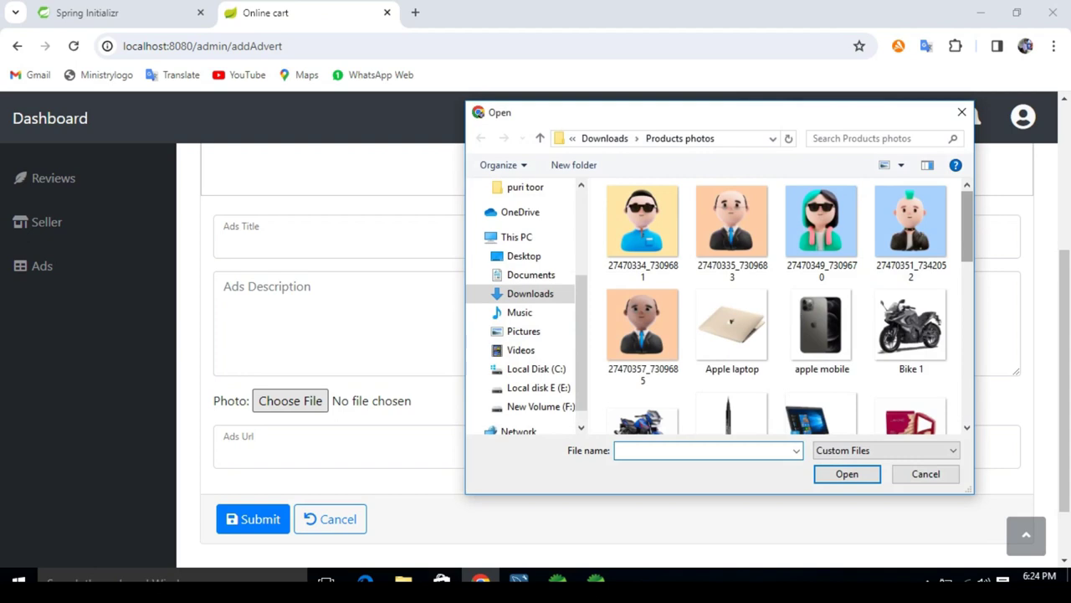
scroll(805, 241, down, 5)
scroll(805, 241, down, 2)
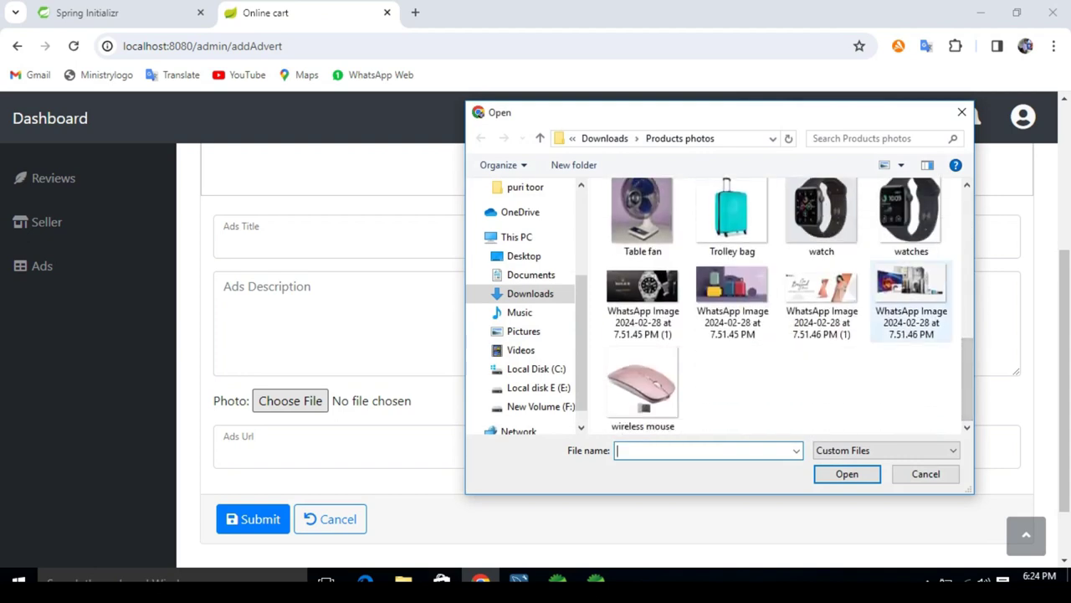
double_click(912, 293)
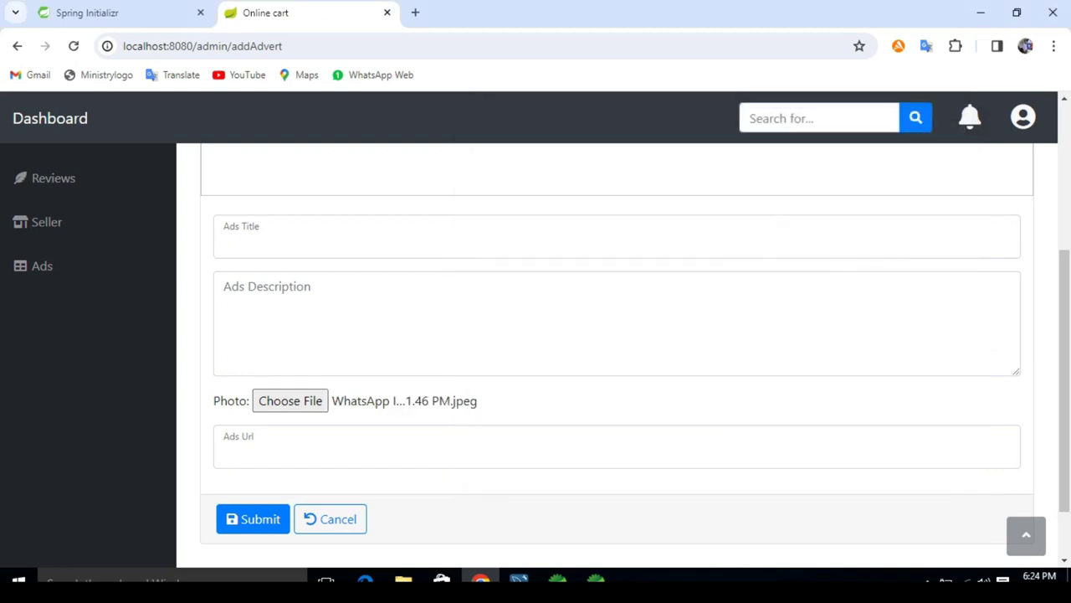
Step: Title the advertisement 'Electronic items' and submit it
click(616, 241)
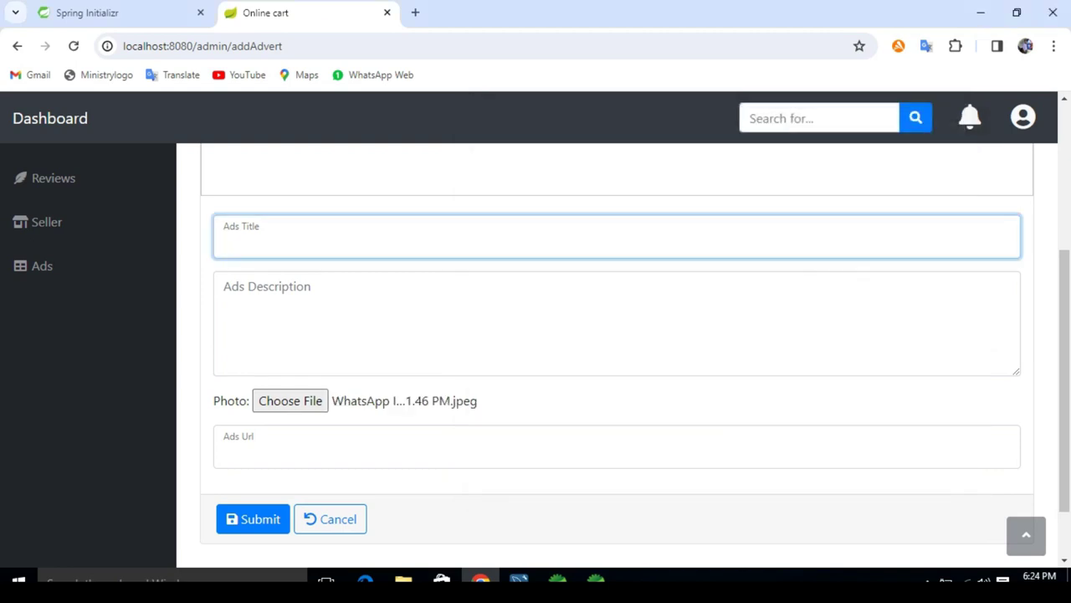
text(Electronic ites)
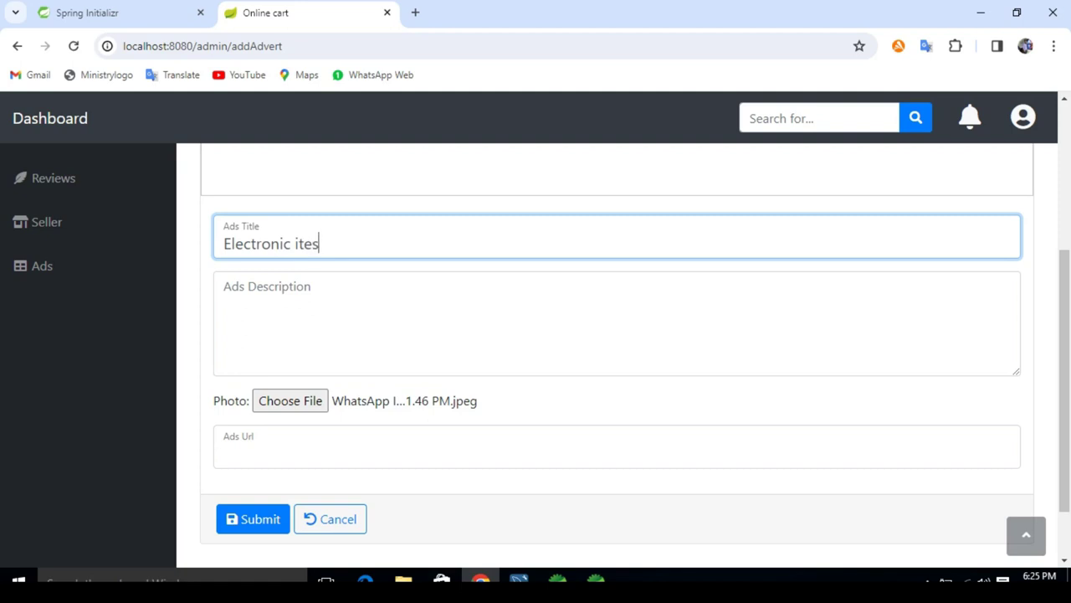
key(BackSpace)
text(ms)
key(Tab)
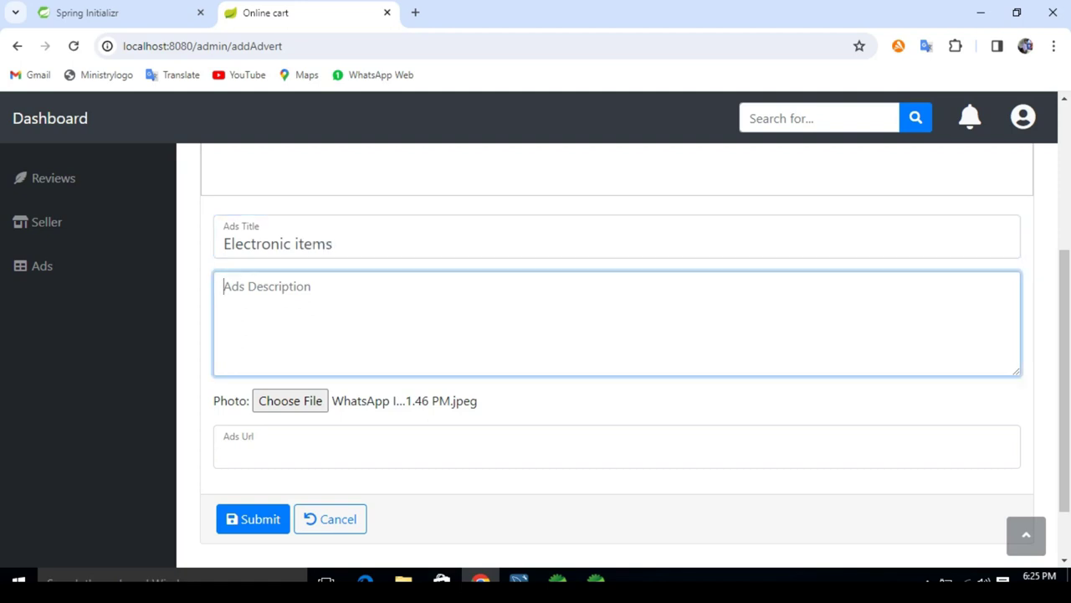
key(Tab)
key(Tab)
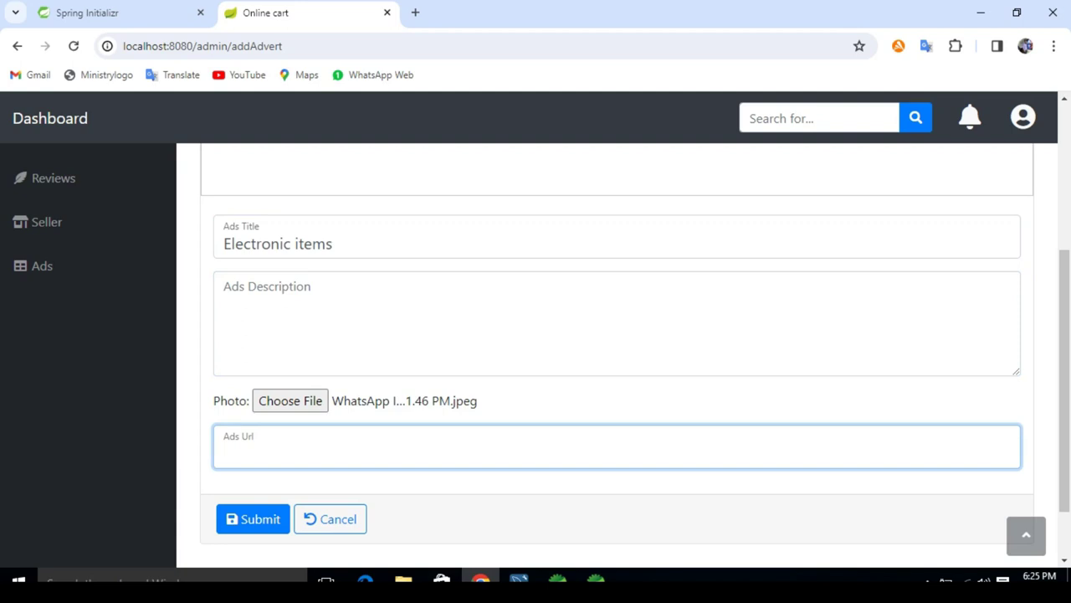
key(Tab)
key(Return)
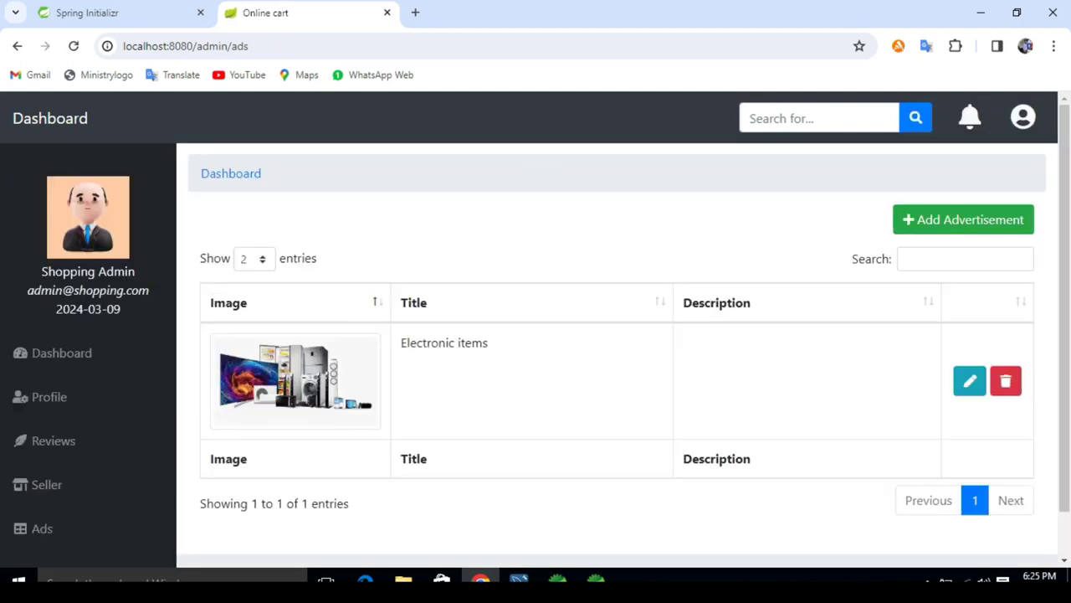
Step: Visit the storefront home page, then return to the admin dashboard showing 1 ad
key(Tab)
key(Return)
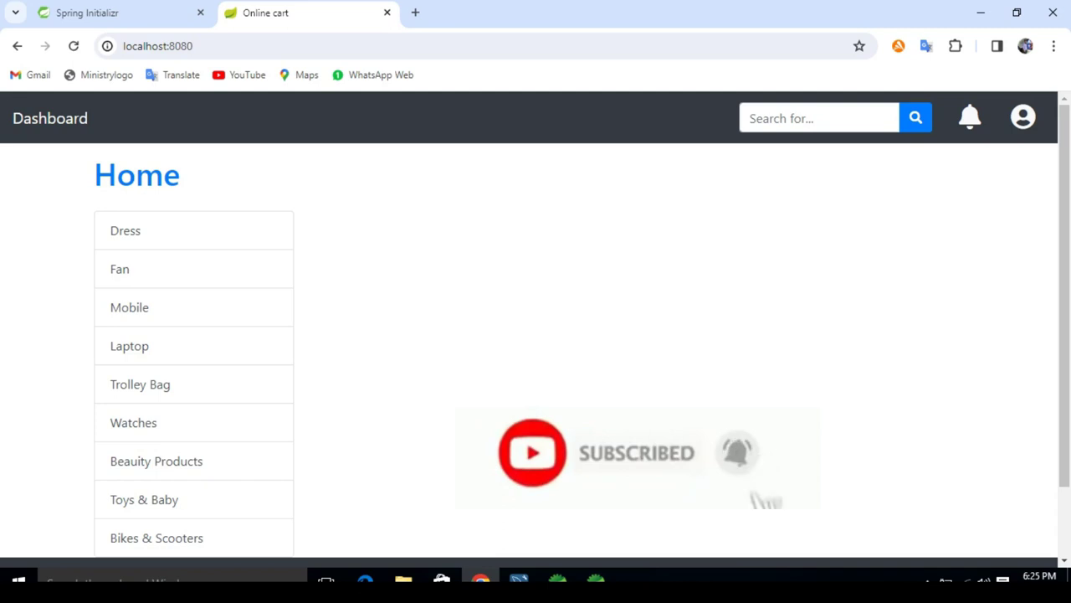
key(Tab)
key(Return)
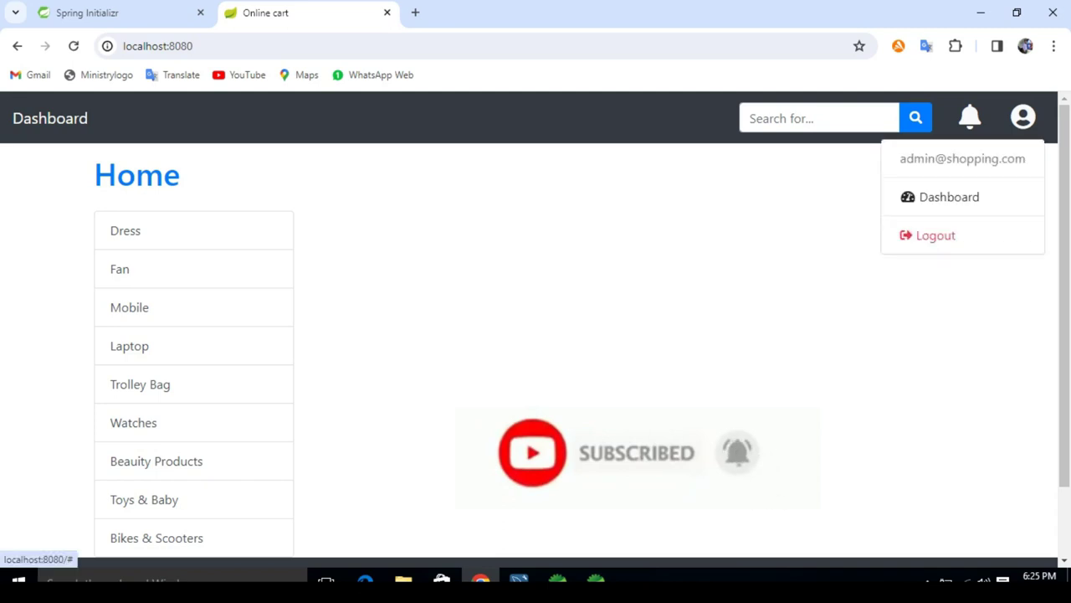
key(Tab)
key(Return)
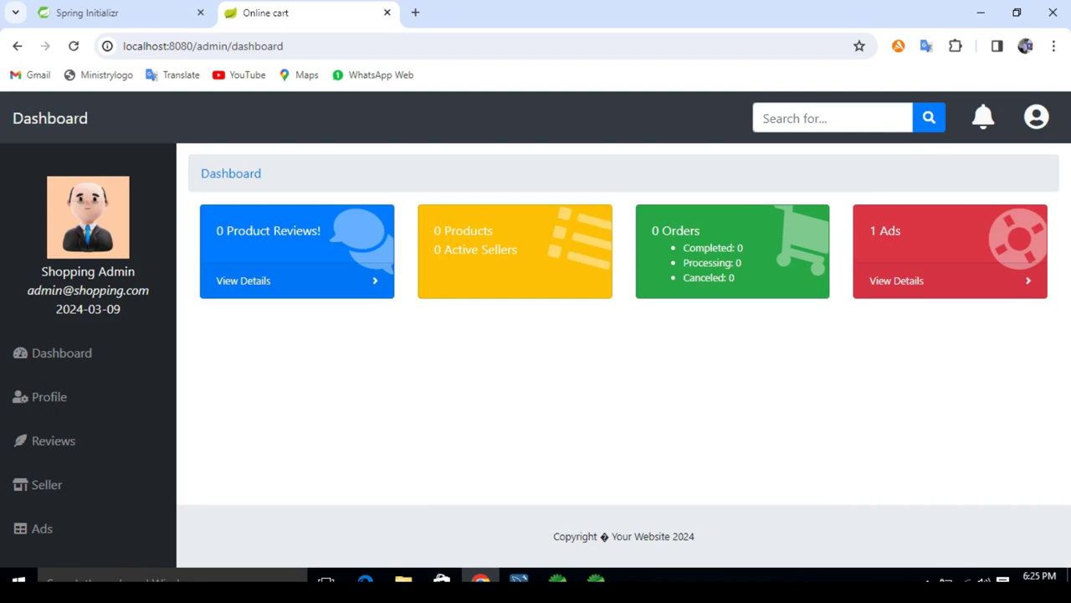
Step: Open a blank Add Advertisement form from the Ads list
key(Tab)
key(Return)
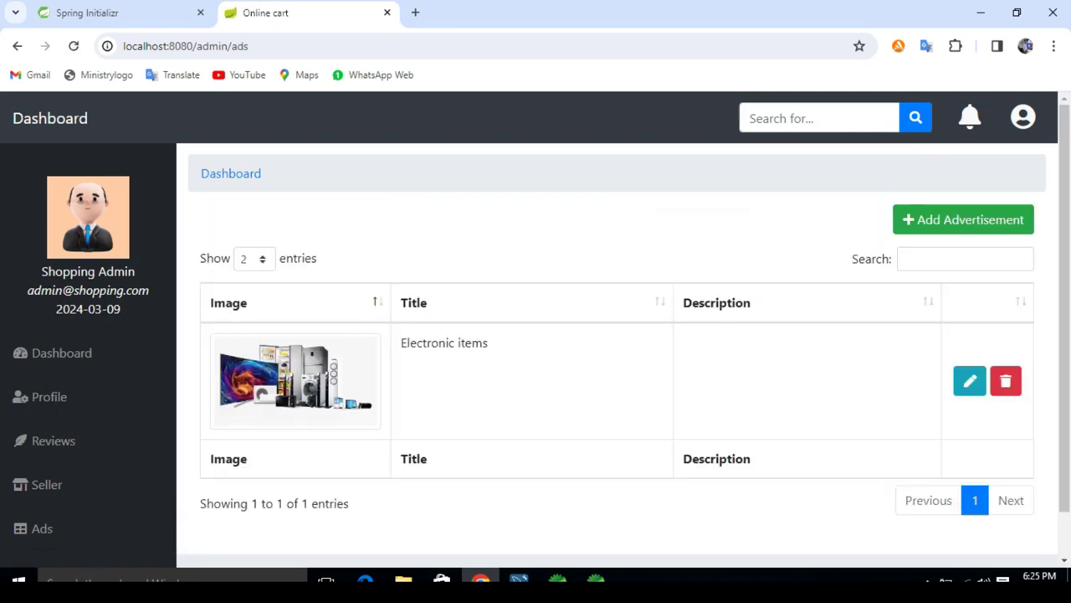
key(Tab)
key(Return)
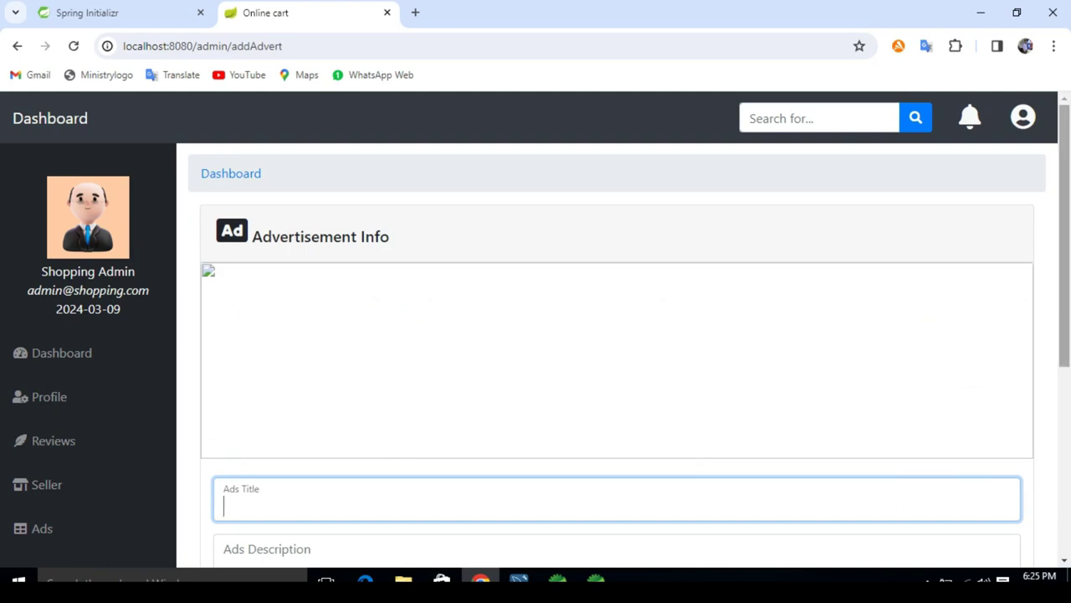
Step: Attach the fashion banner image WhatsApp Image (1) to the new advertisement
scroll(624, 351, down, 3)
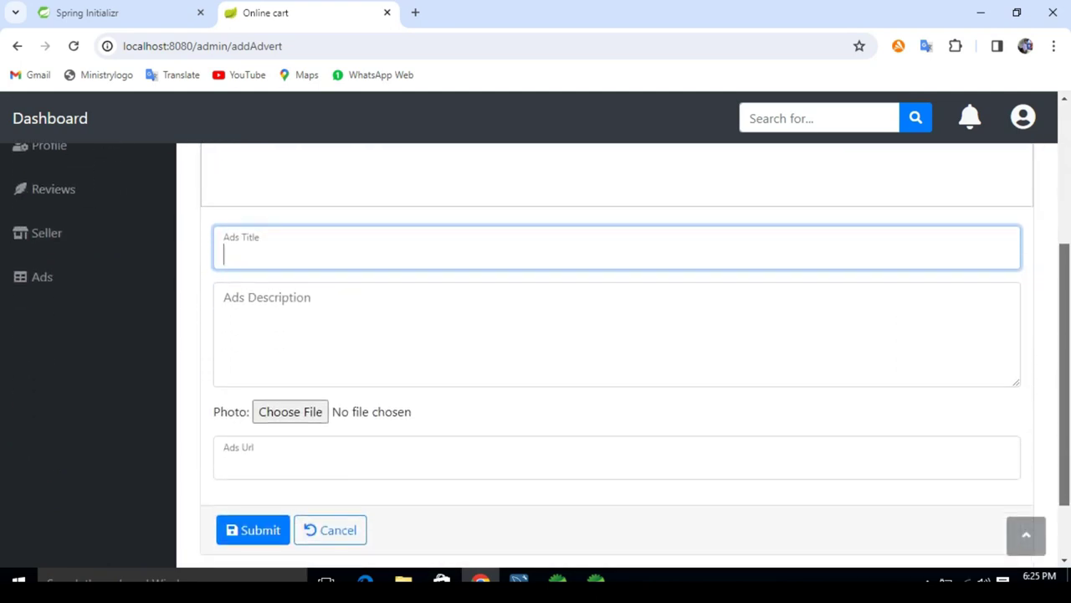
click(290, 410)
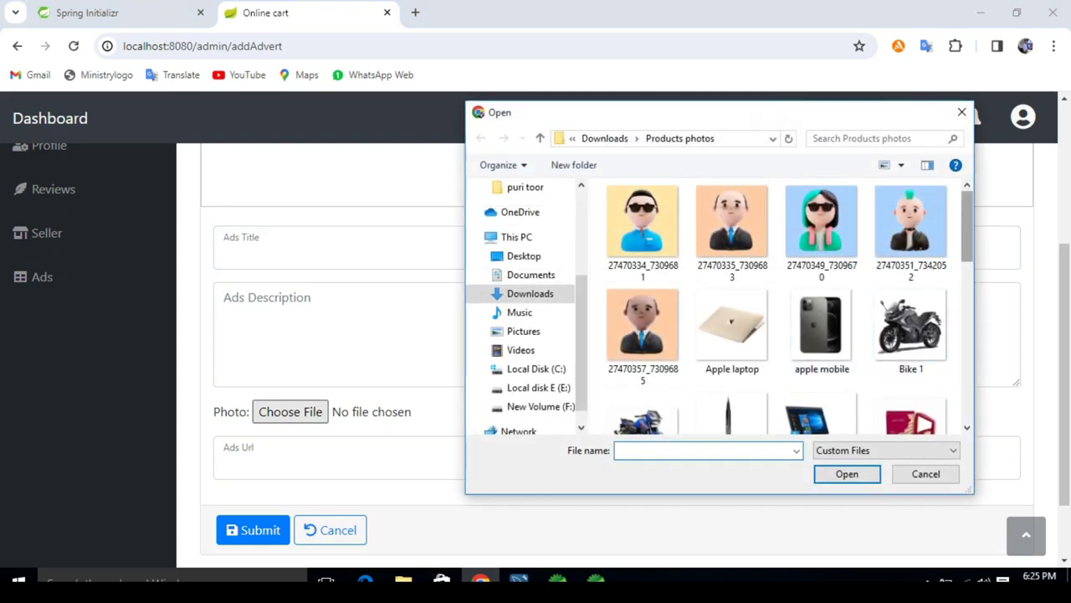
scroll(824, 251, down, 5)
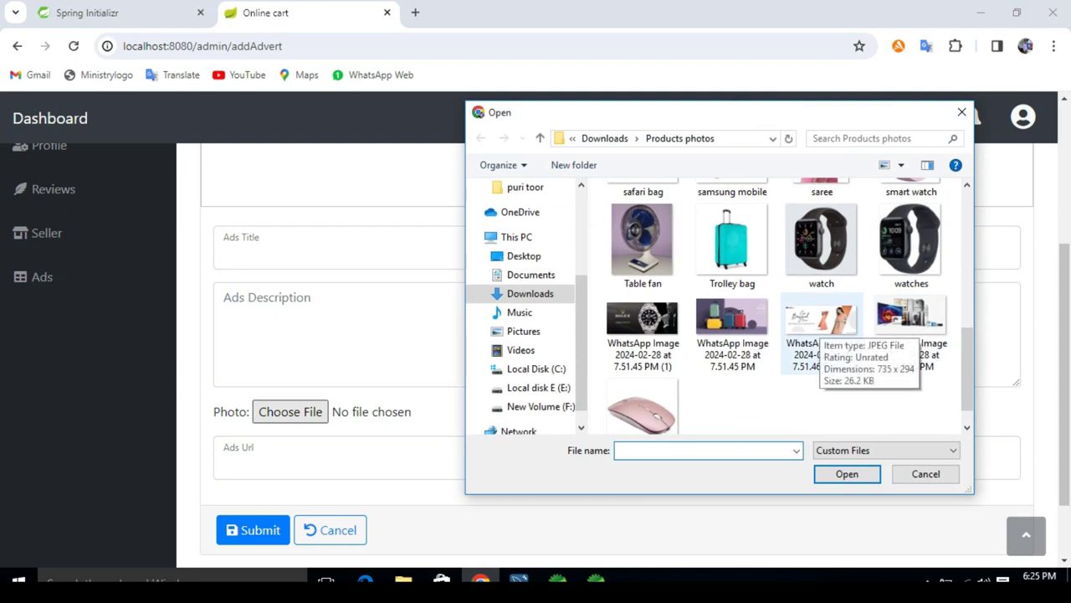
double_click(816, 322)
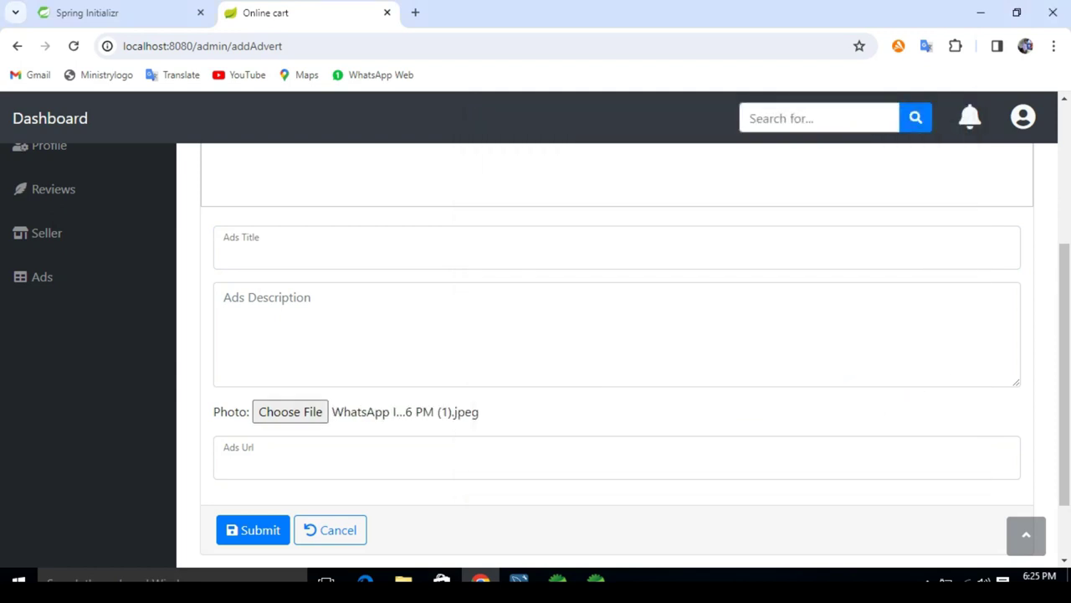
Step: Title the advertisement 'Faishion' and submit it, checking the ads list
click(502, 251)
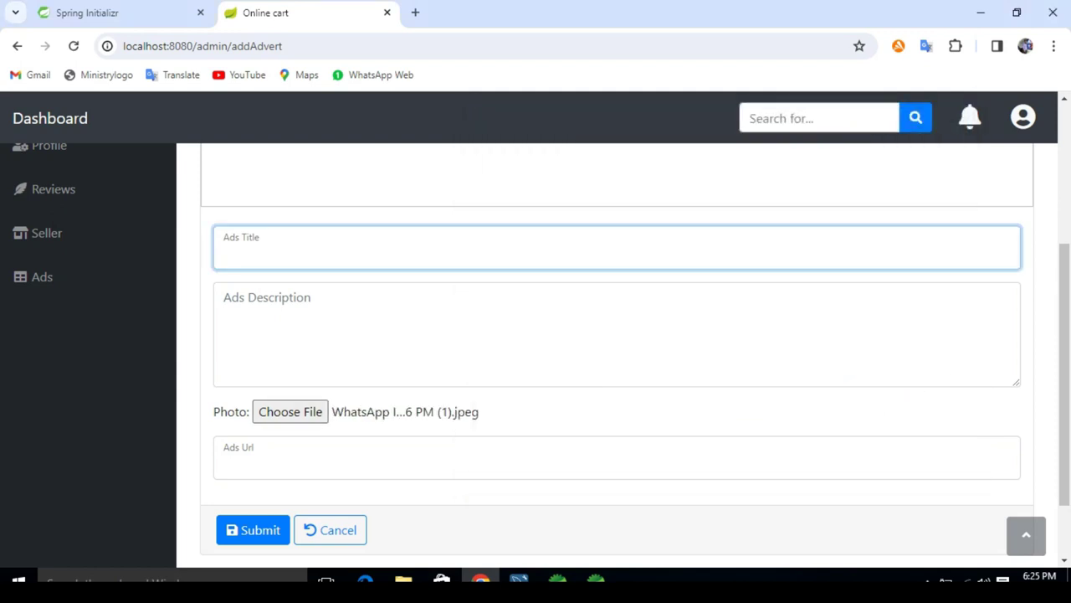
text(Faishion)
key(Tab)
key(Tab)
key(Tab)
key(Tab)
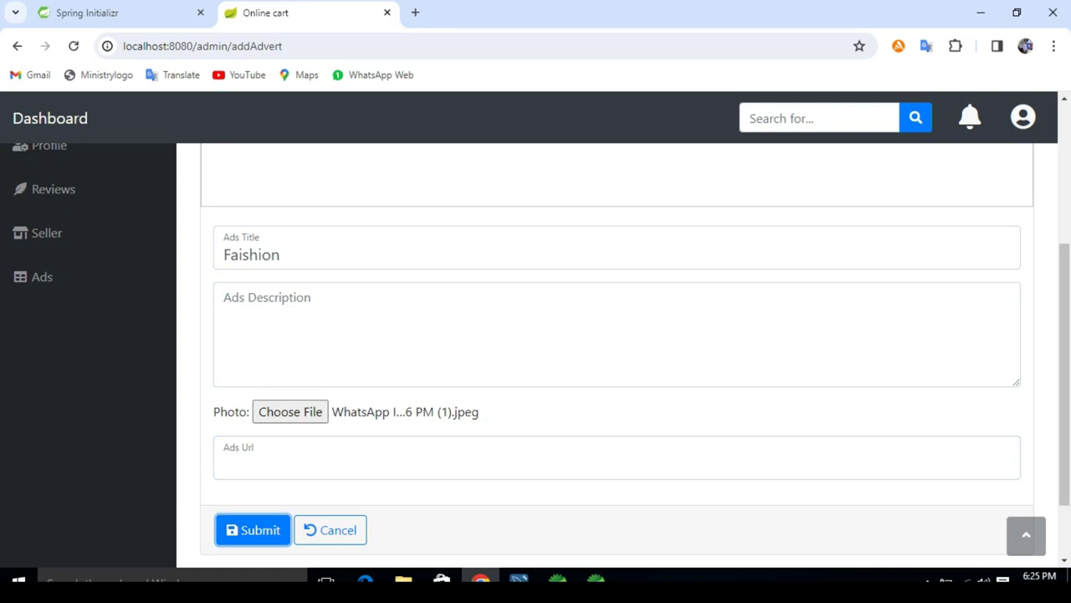
key(Return)
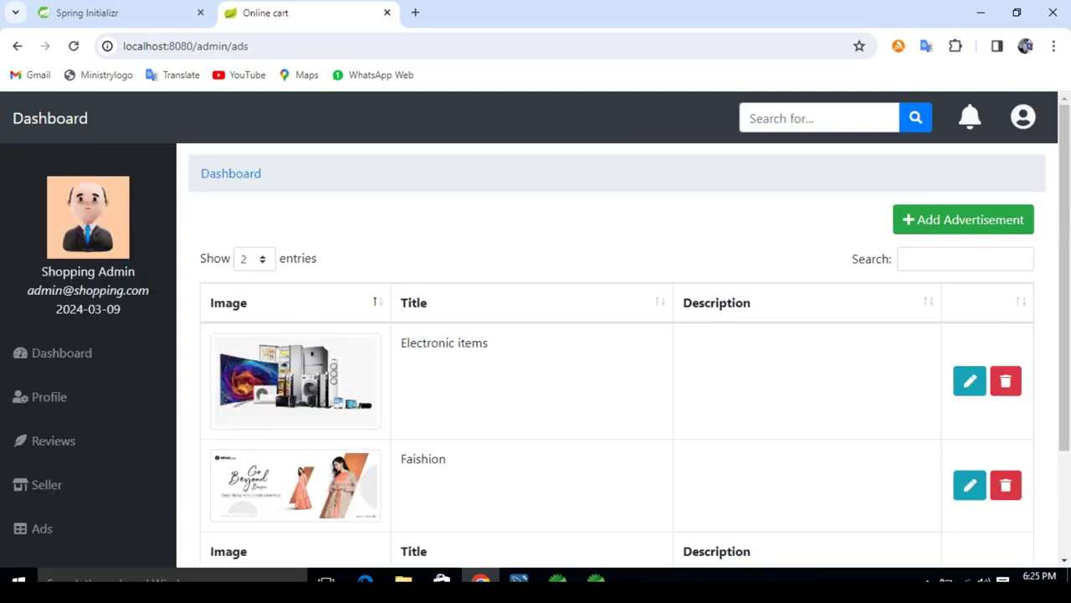
scroll(617, 351, down, 3)
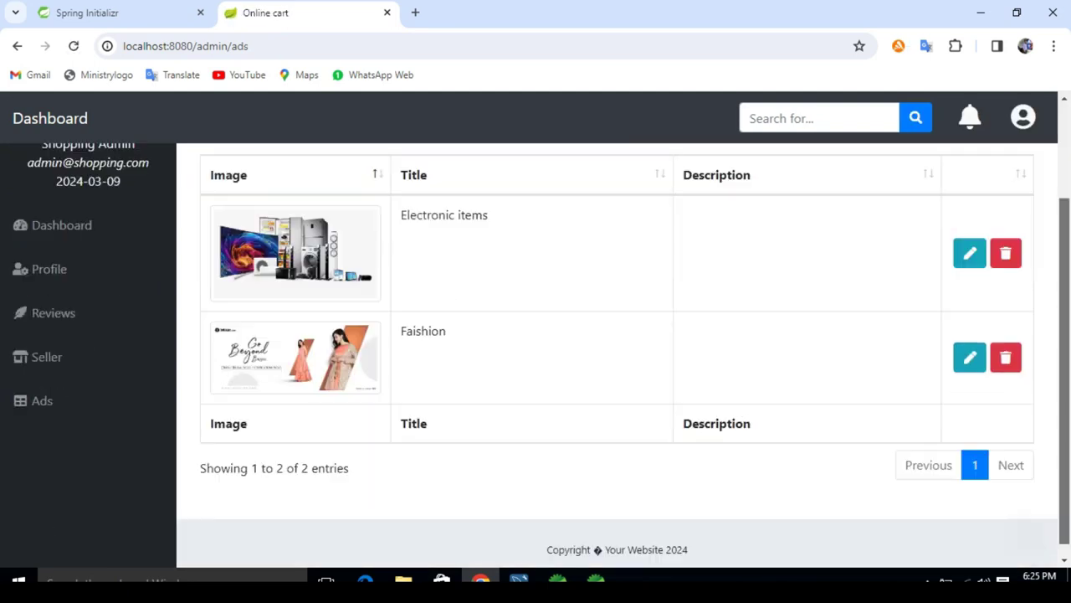
scroll(617, 352, up, 3)
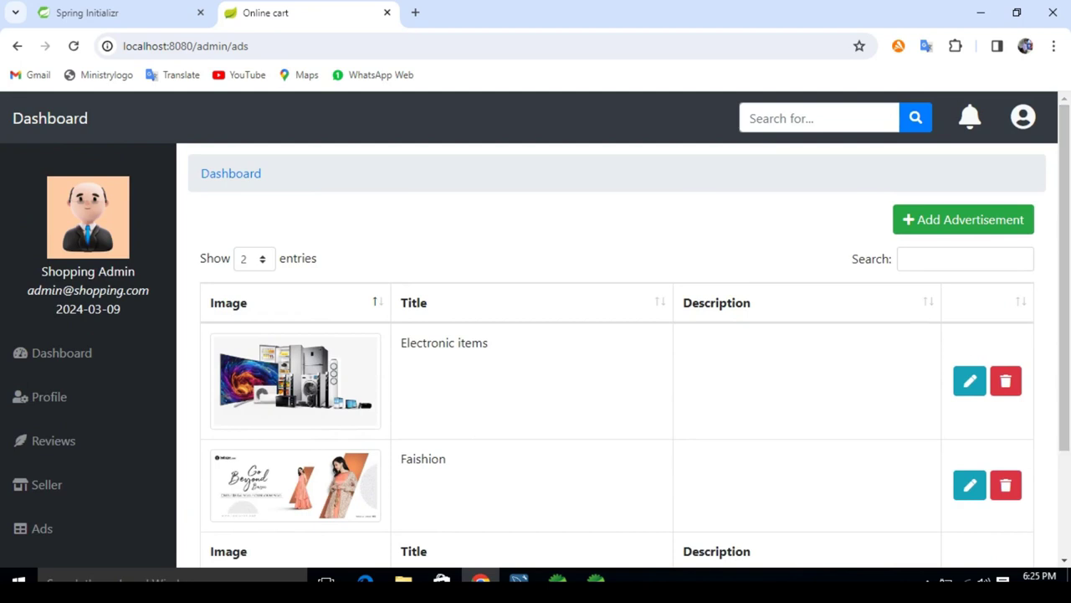
Step: View the home page banners, then open the Ads list via the admin dashboard
click(50, 118)
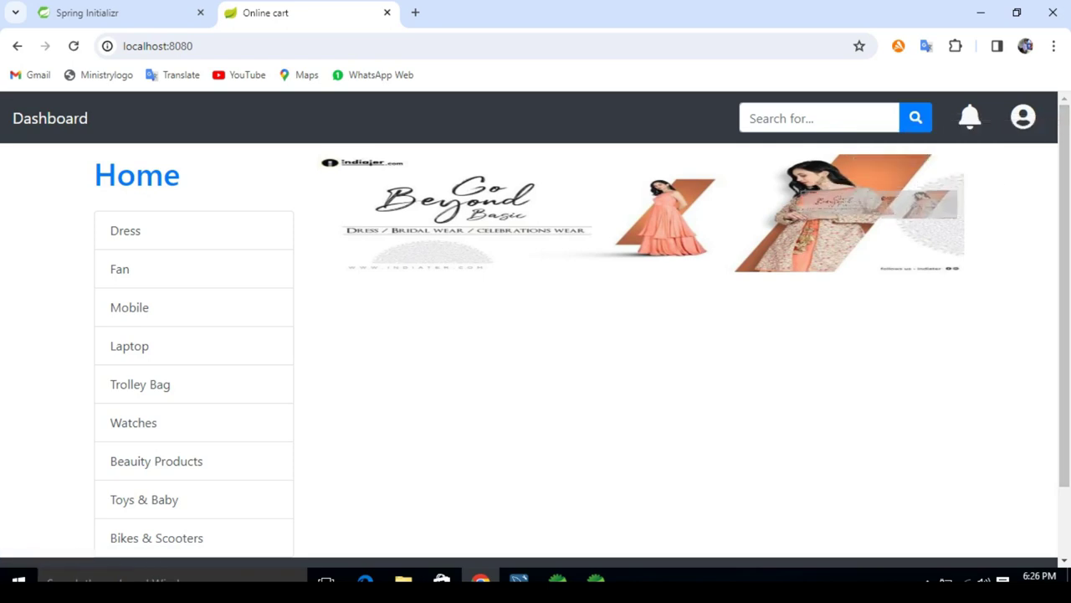
click(1022, 117)
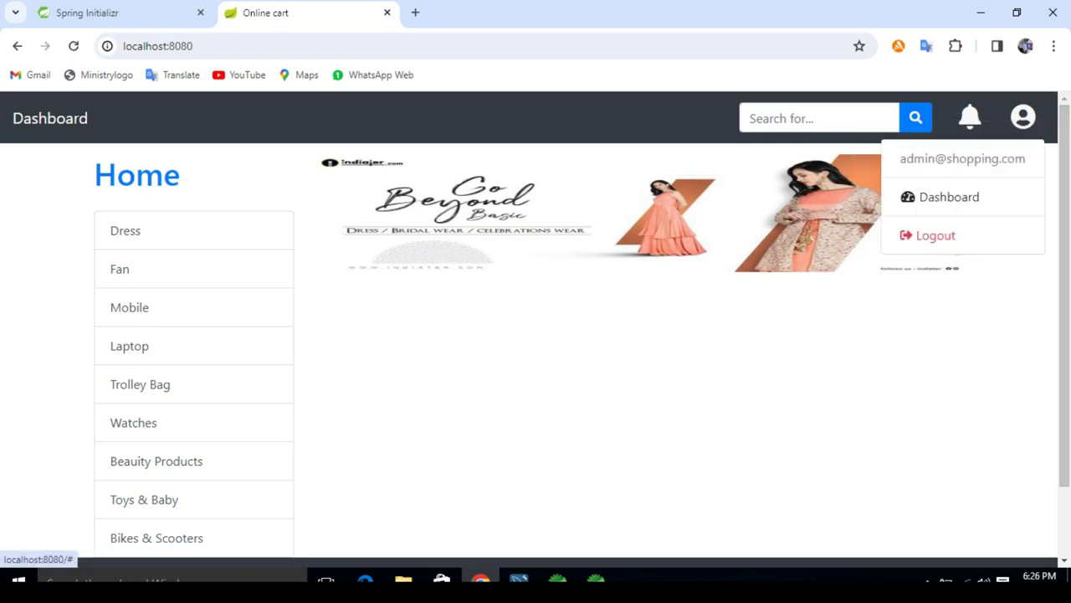
click(949, 196)
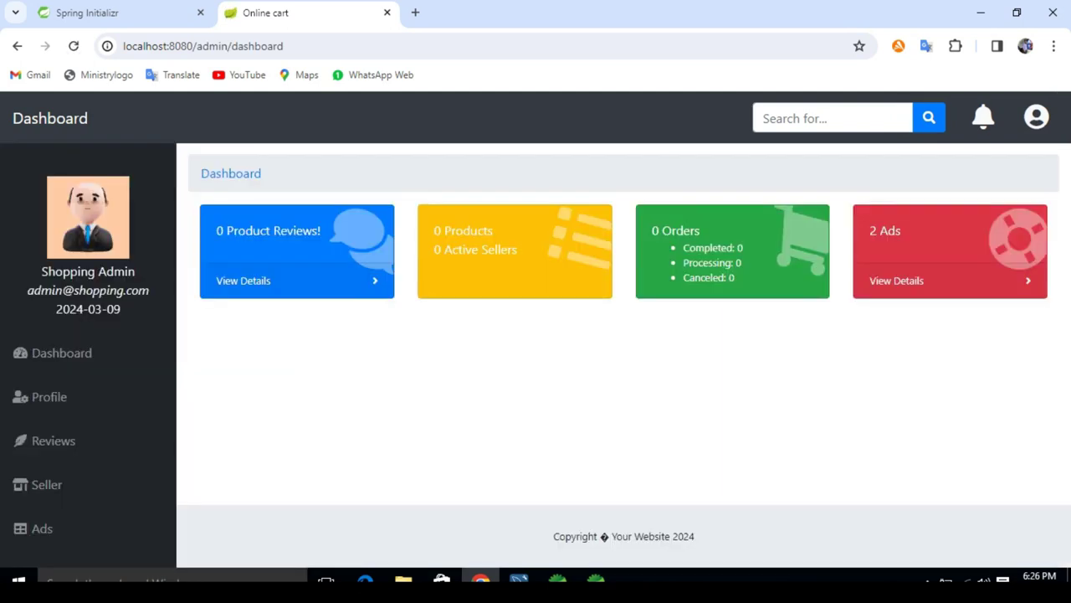
click(42, 528)
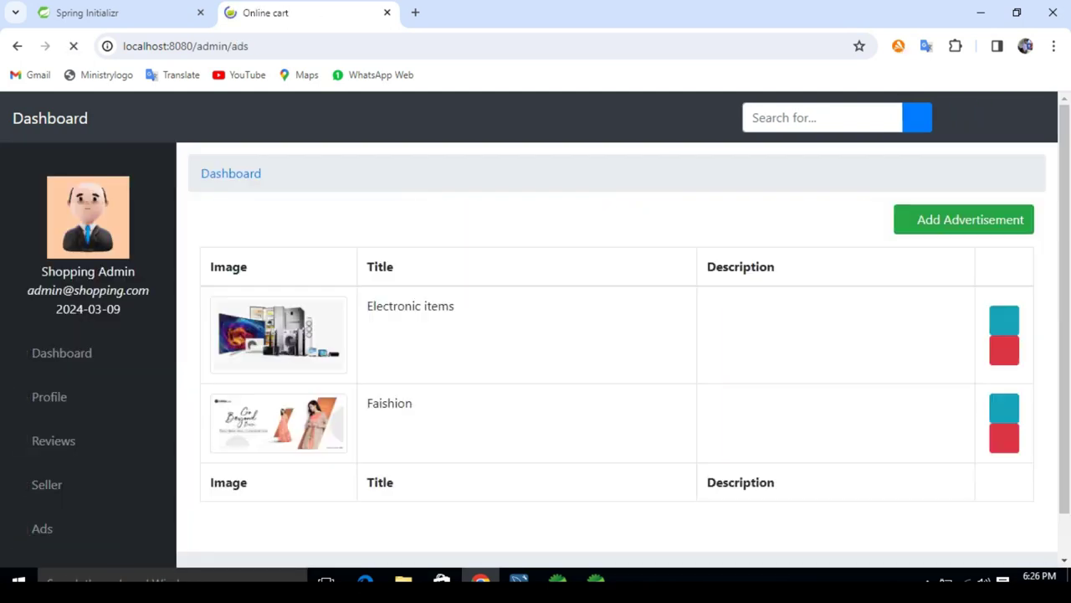
Step: Start a new advertisement and attach the luggage WhatsApp image
click(963, 219)
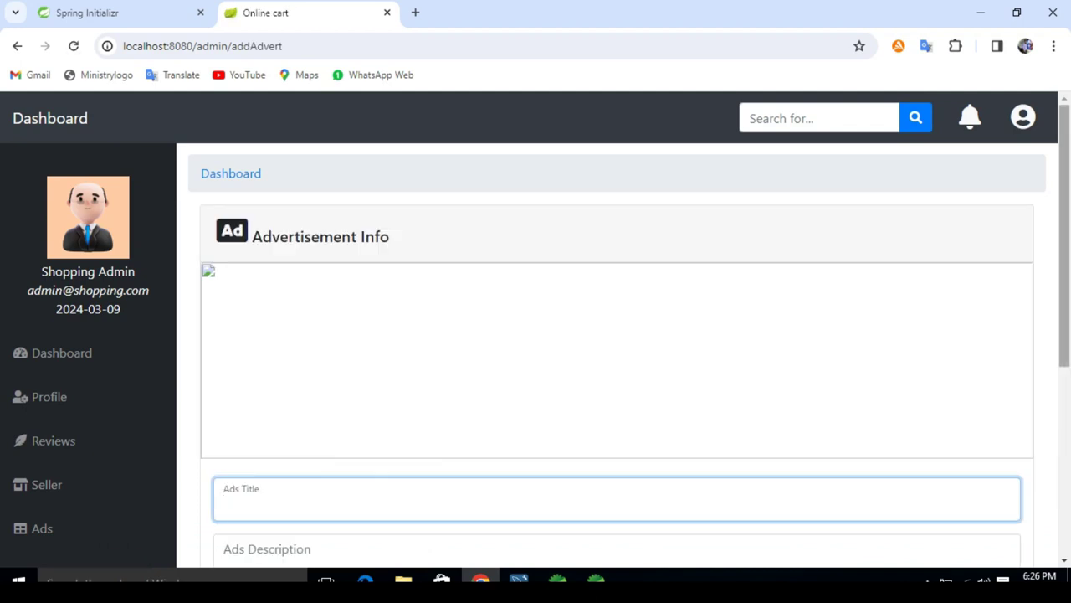
scroll(617, 352, down, 2)
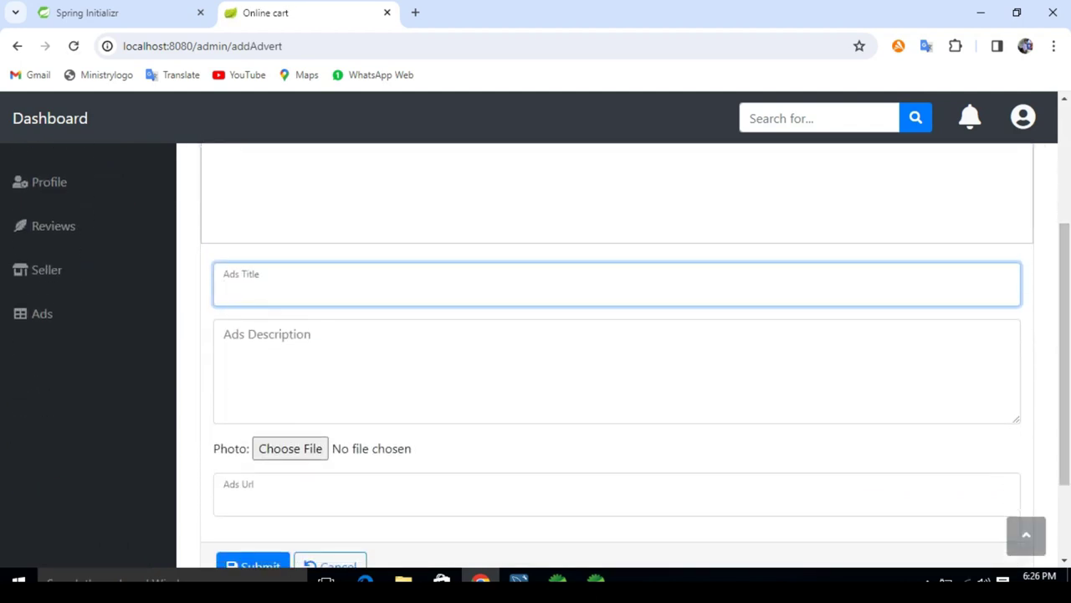
click(290, 448)
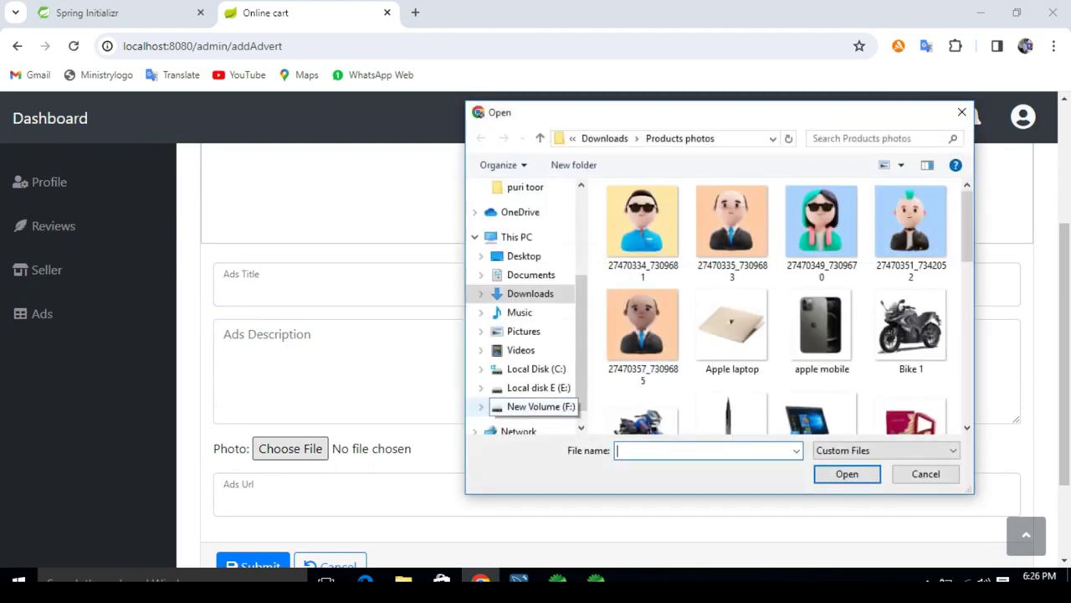
scroll(816, 251, down, 5)
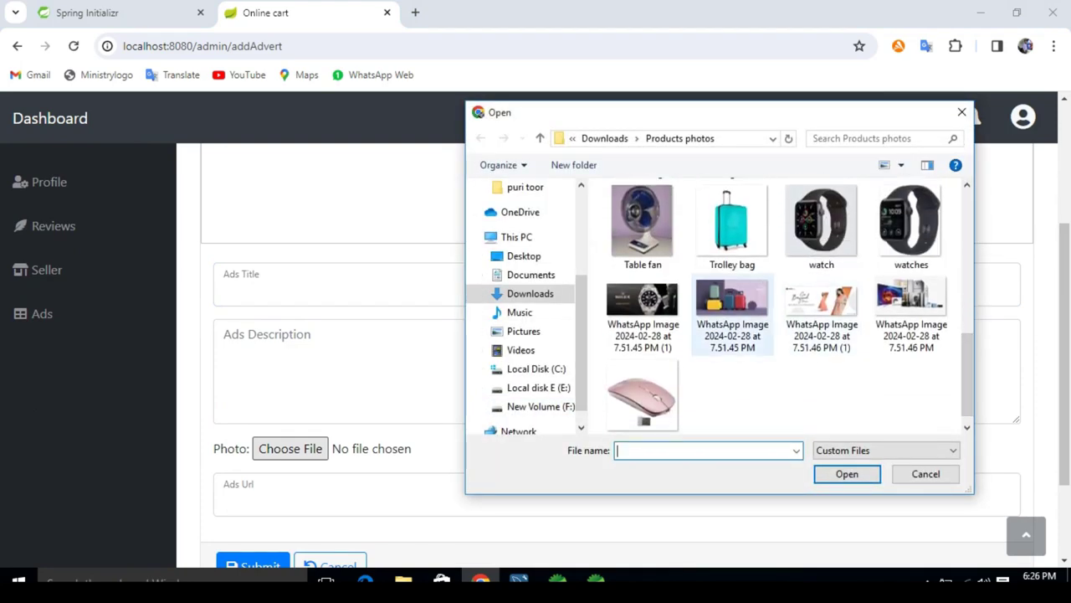
double_click(732, 310)
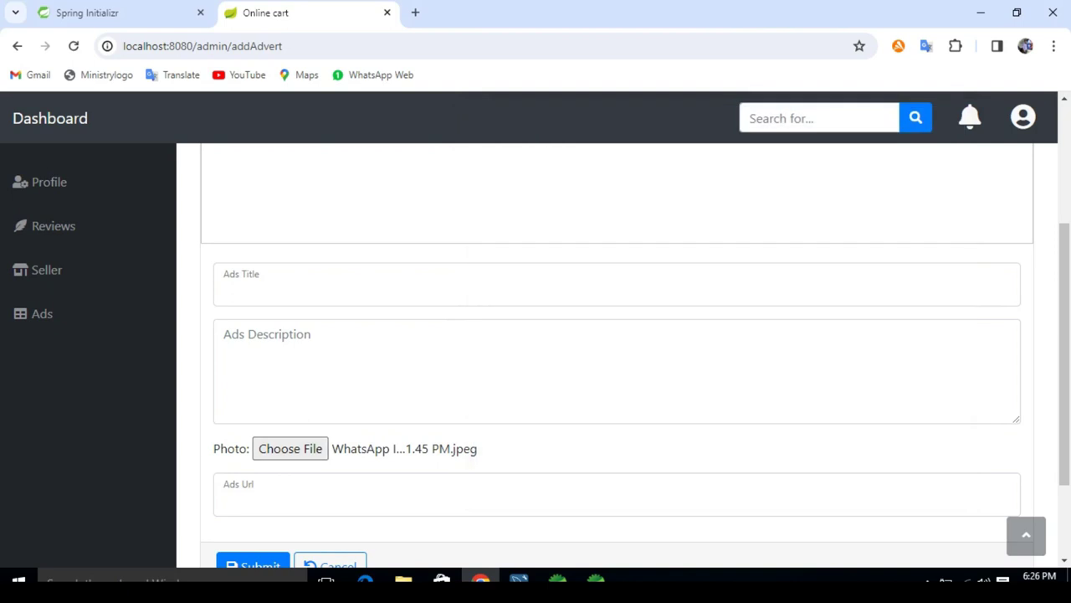
Step: Title the advertisement 'bags' and submit it
click(502, 284)
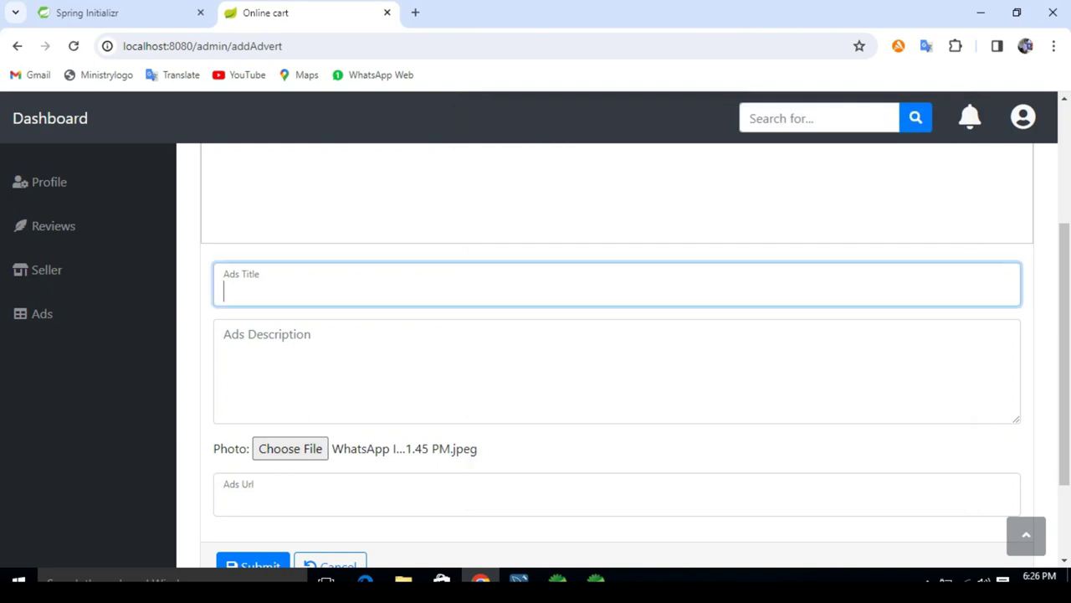
text(bags)
key(Tab)
key(Tab)
key(Tab)
key(Tab)
key(Return)
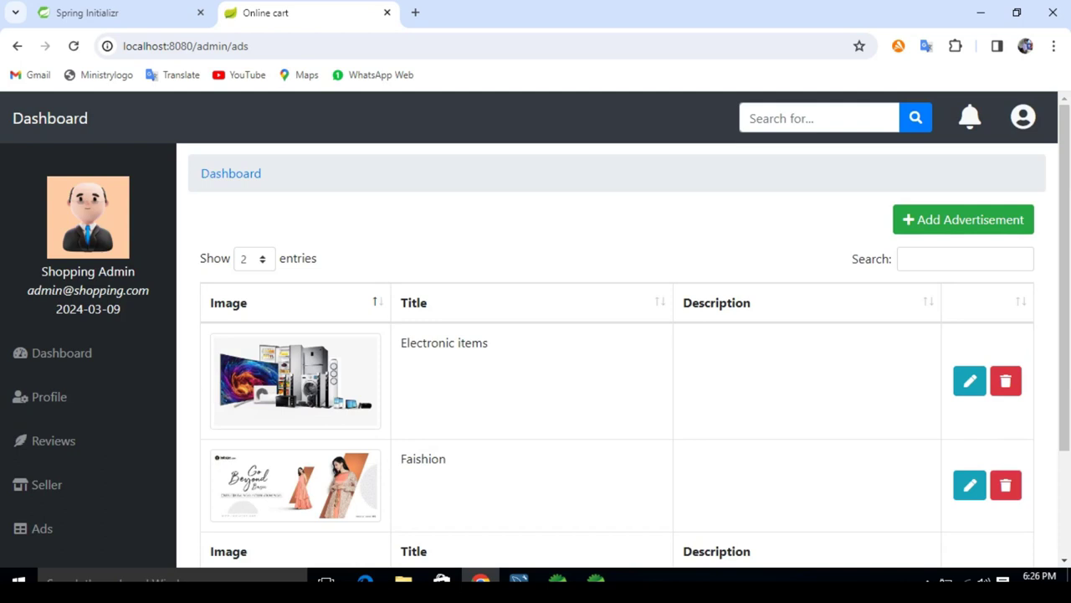
Step: From the home page, advance the banner to the electronics slide and log out of admin
click(50, 118)
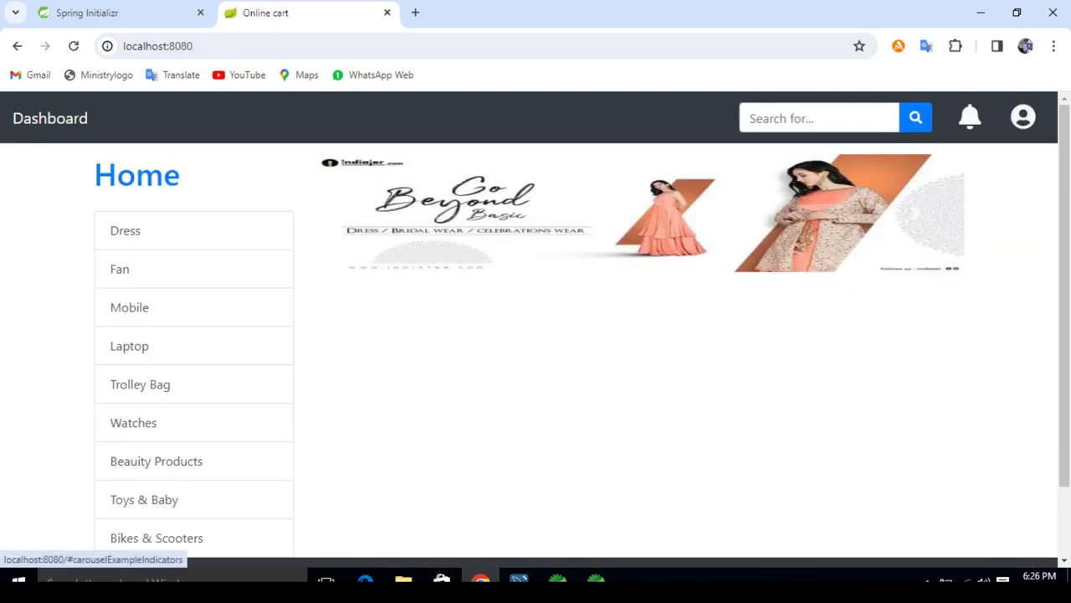
click(916, 214)
click(916, 213)
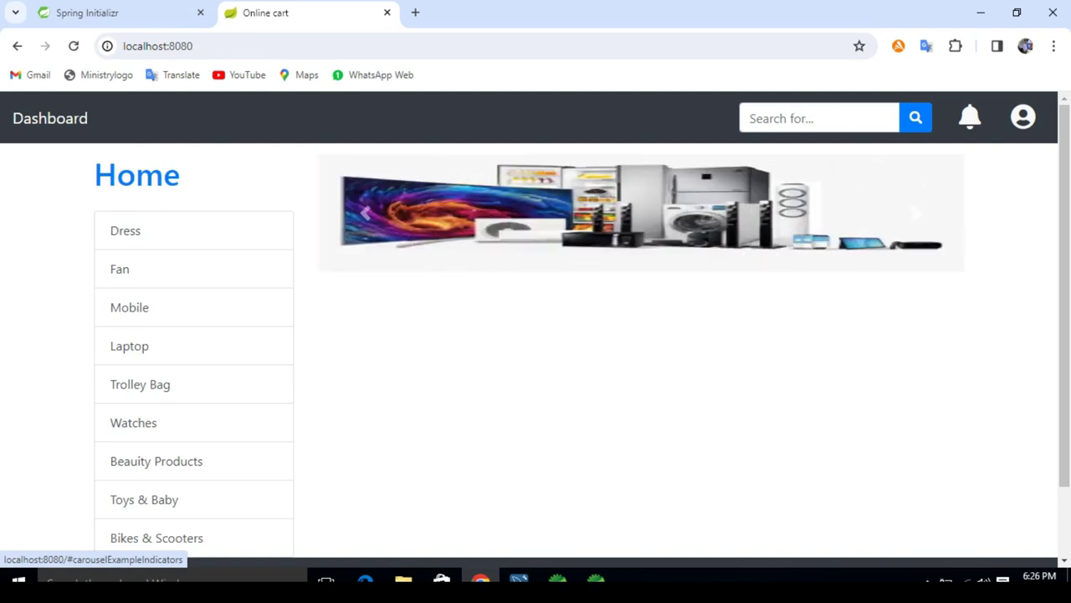
click(1023, 117)
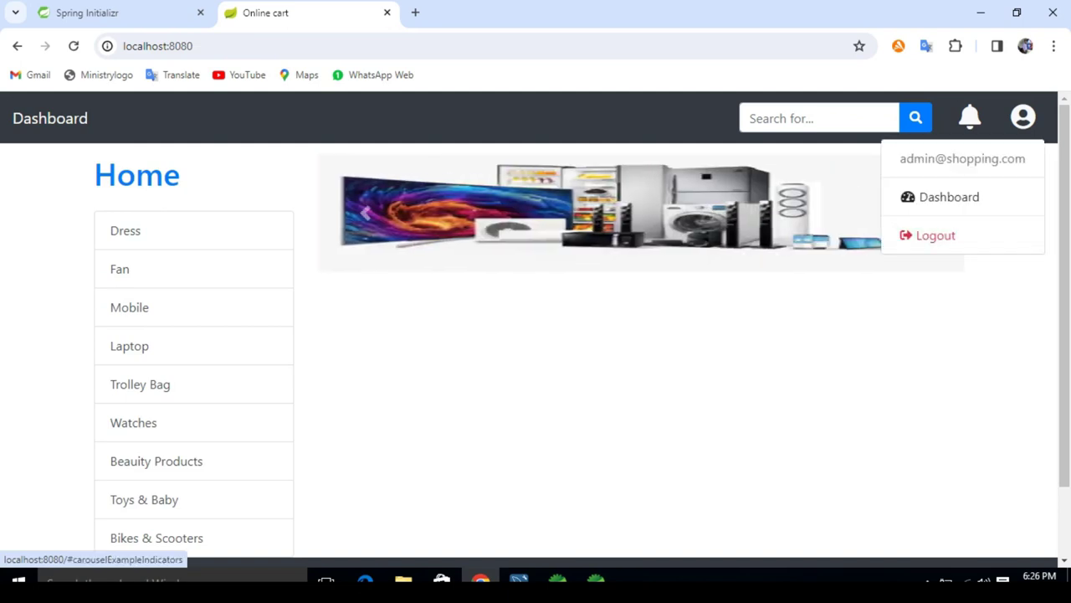
click(925, 234)
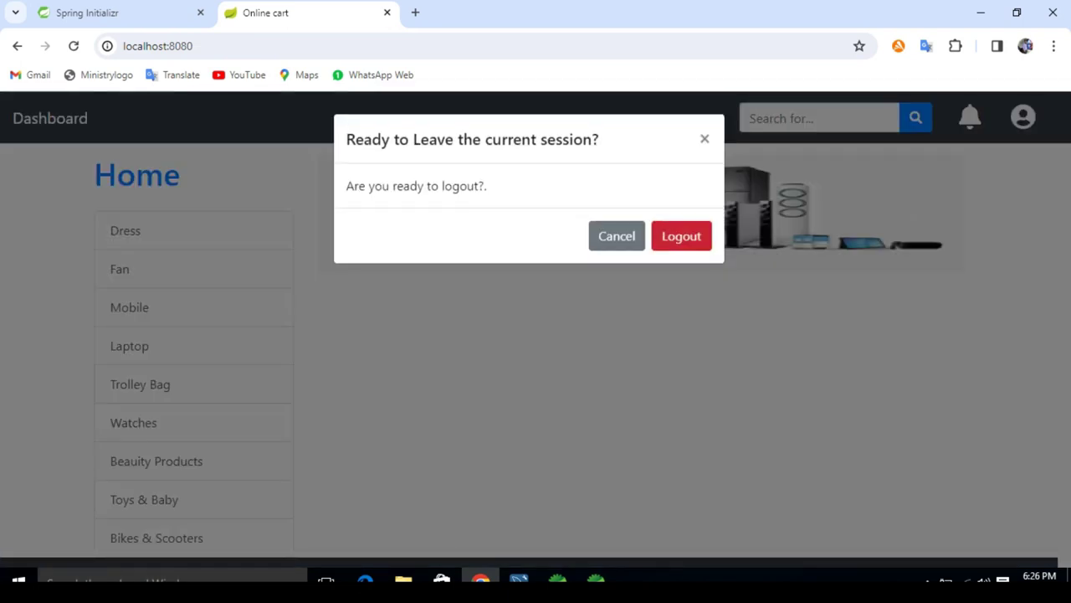
click(681, 213)
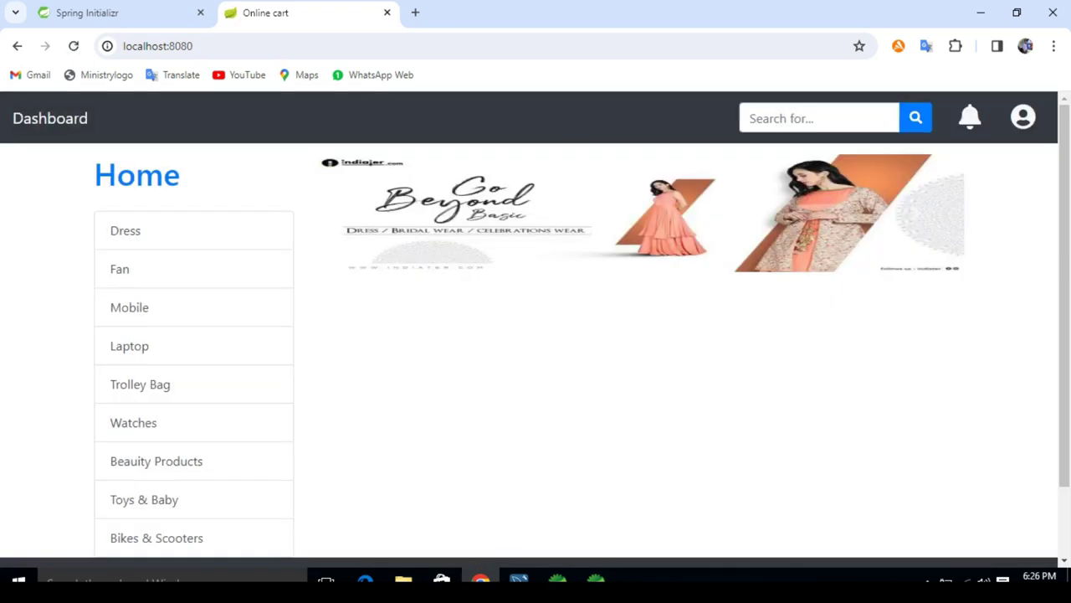
Step: Go from the login page to registration, translate 'sell' and 'buy', and choose seller sign-up
click(1022, 117)
click(971, 158)
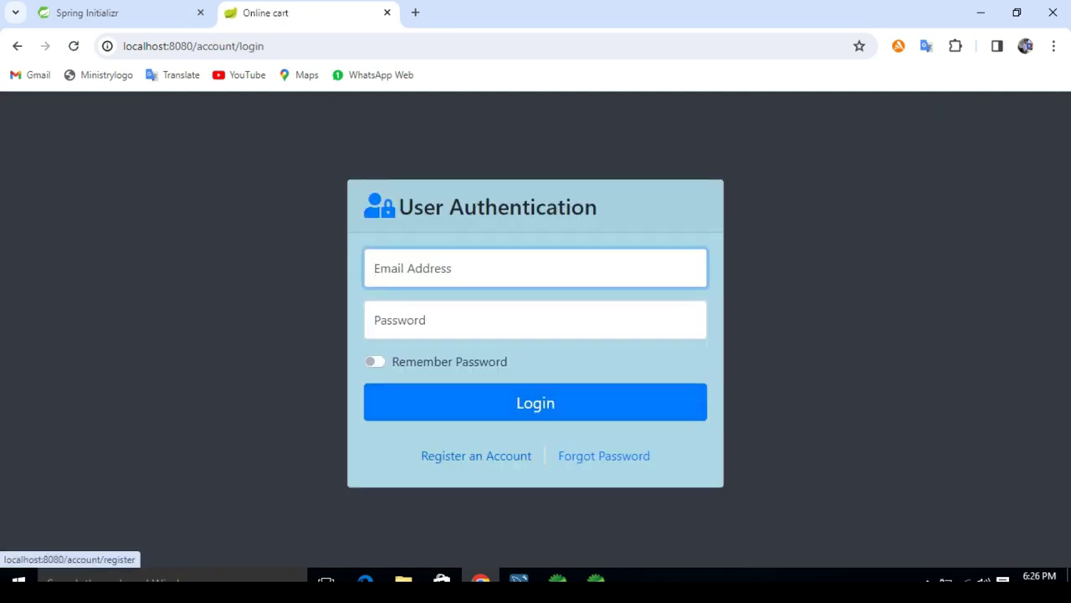
click(475, 455)
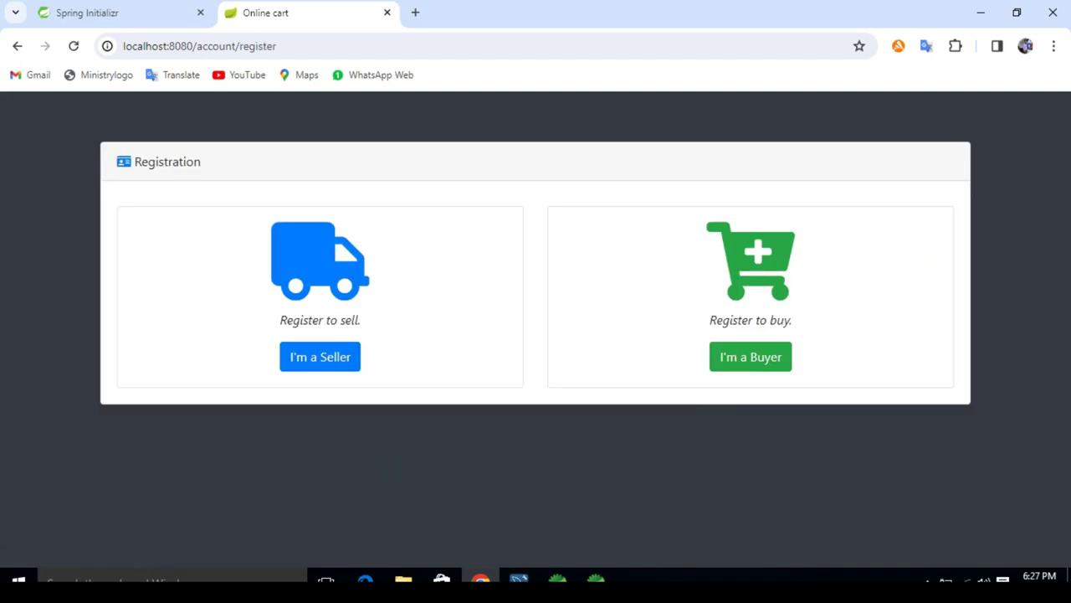
double_click(350, 320)
click(351, 349)
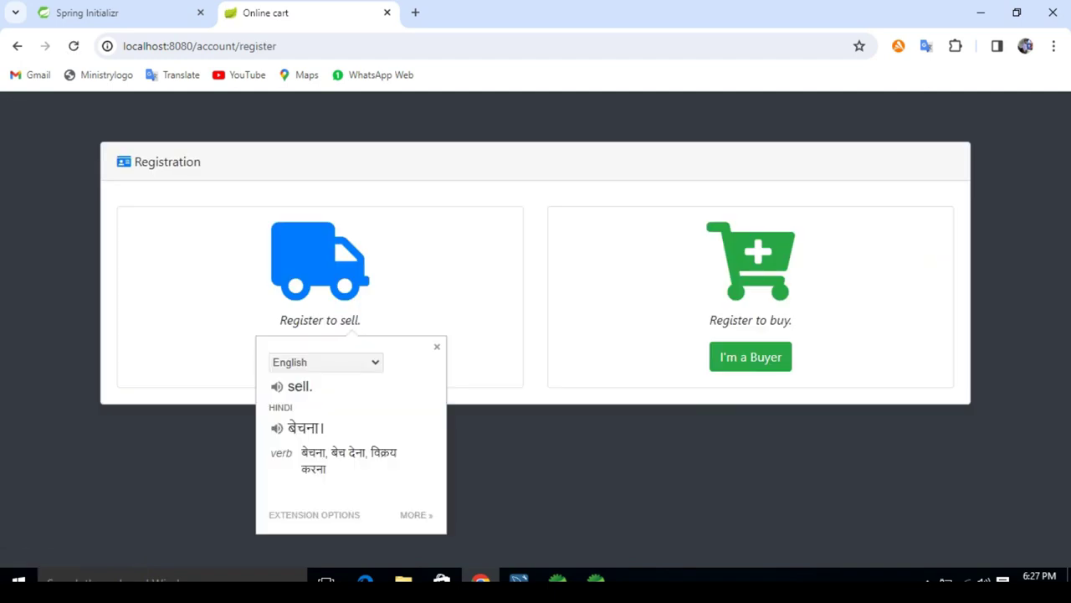
double_click(782, 319)
click(784, 349)
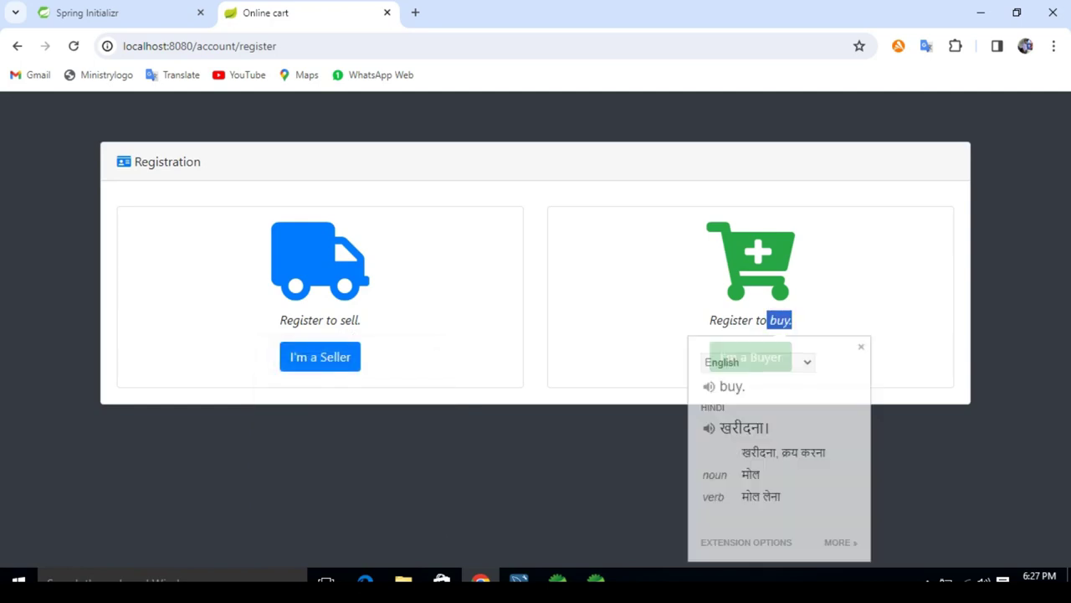
click(586, 468)
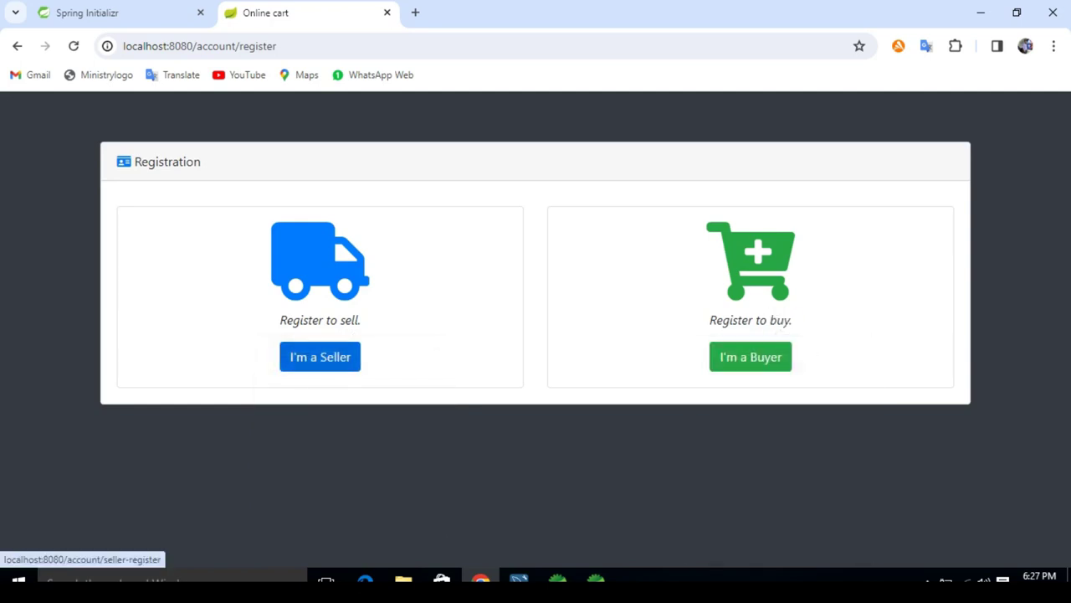
click(319, 356)
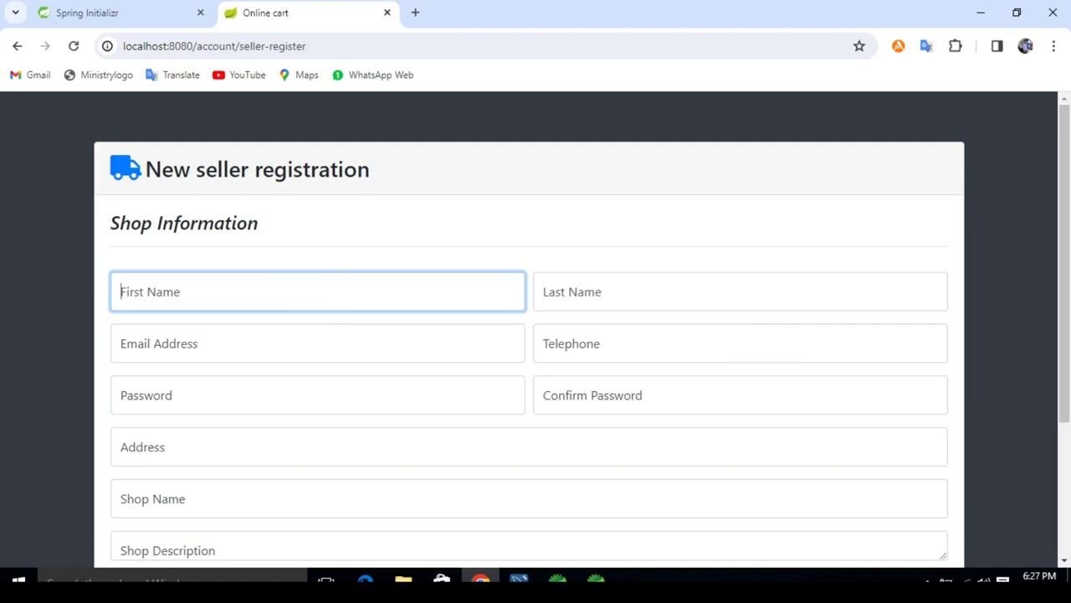
Step: Enter the seller's first and last name, e-mail address and telephone number
text(ck)
key(Tab)
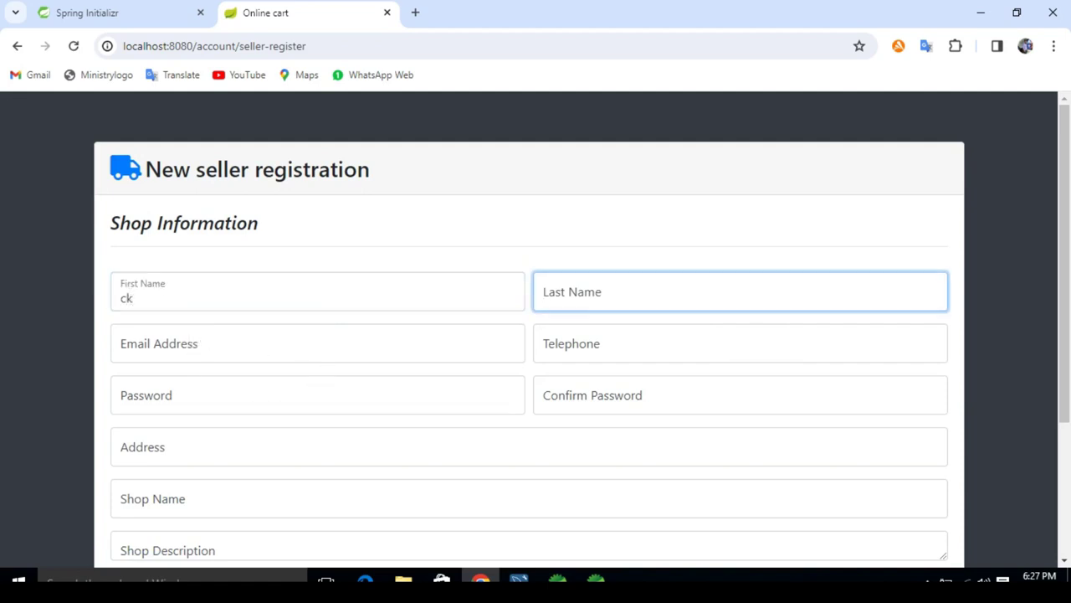
text(ck)
key(Tab)
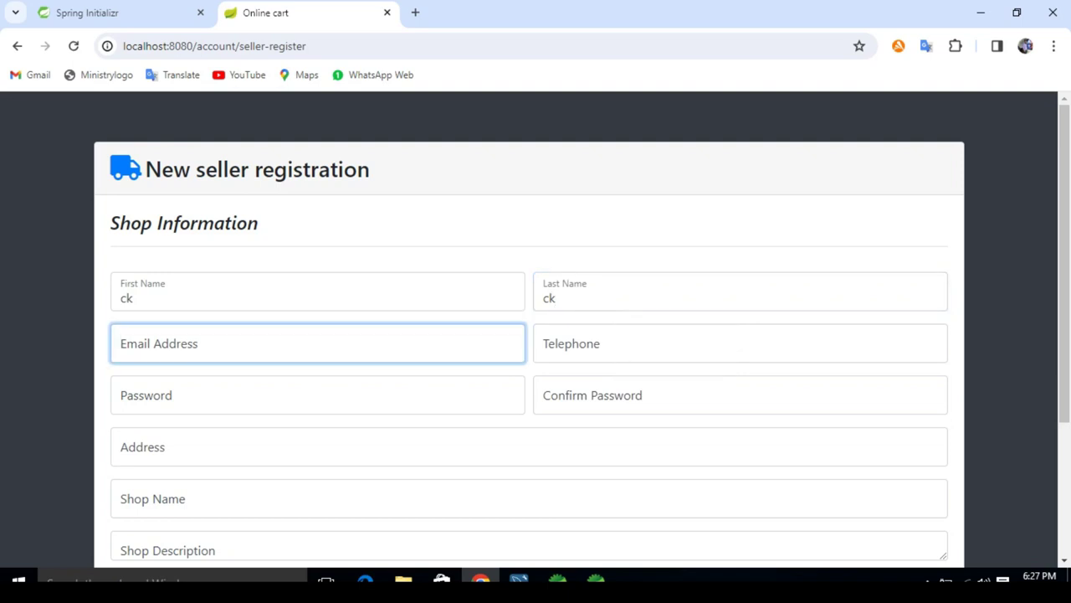
text(ck)
text(@)
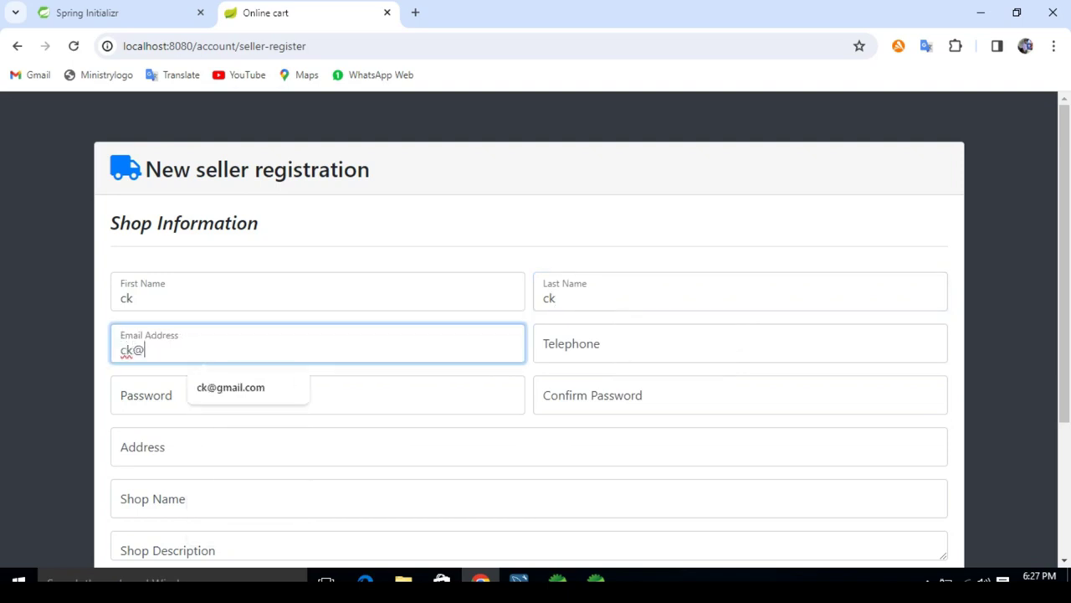
key(Down)
key(Return)
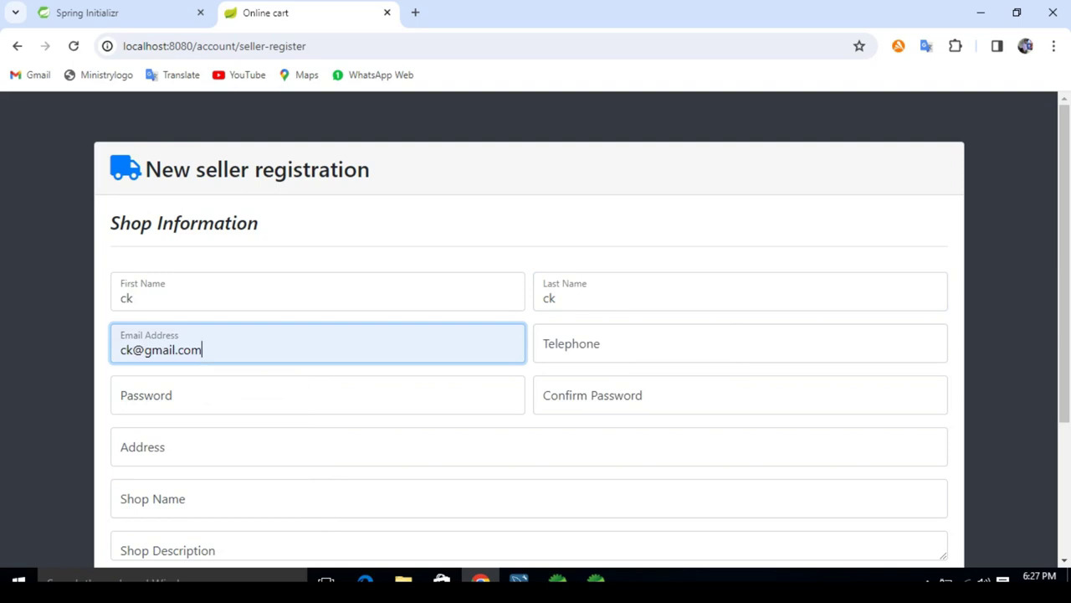
click(740, 343)
text(0000)
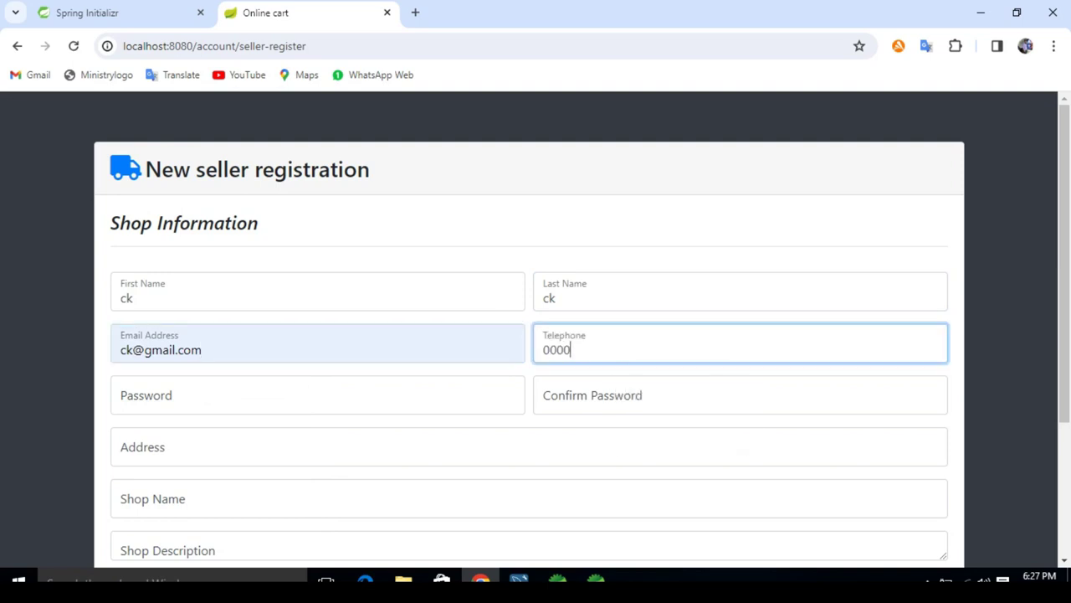
text(0000000)
Step: Enter the password, its confirmation and the seller's address
click(318, 395)
text(1234)
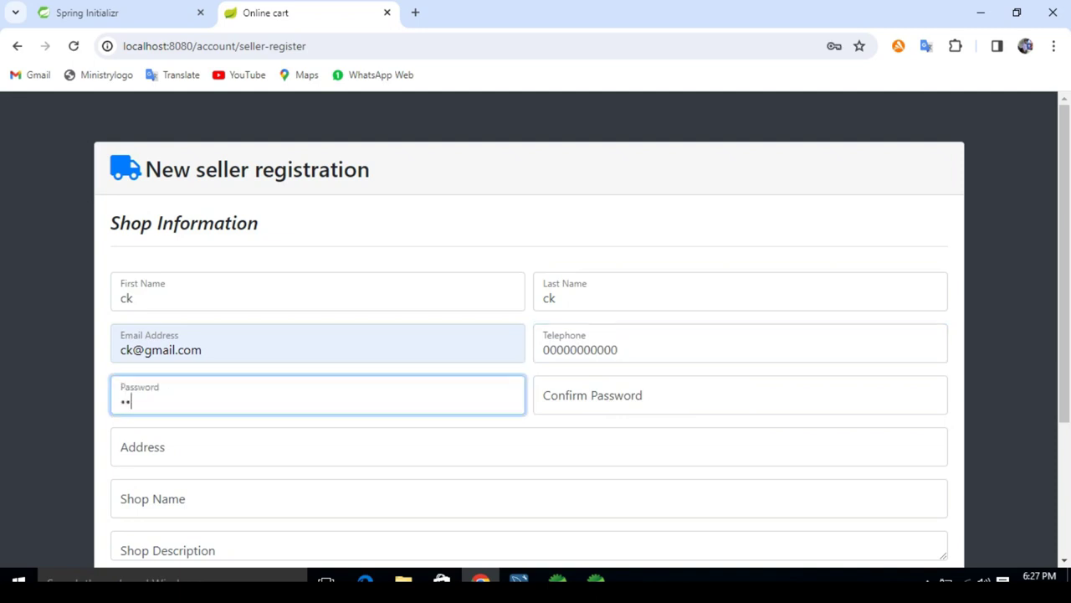
click(740, 395)
text(1234)
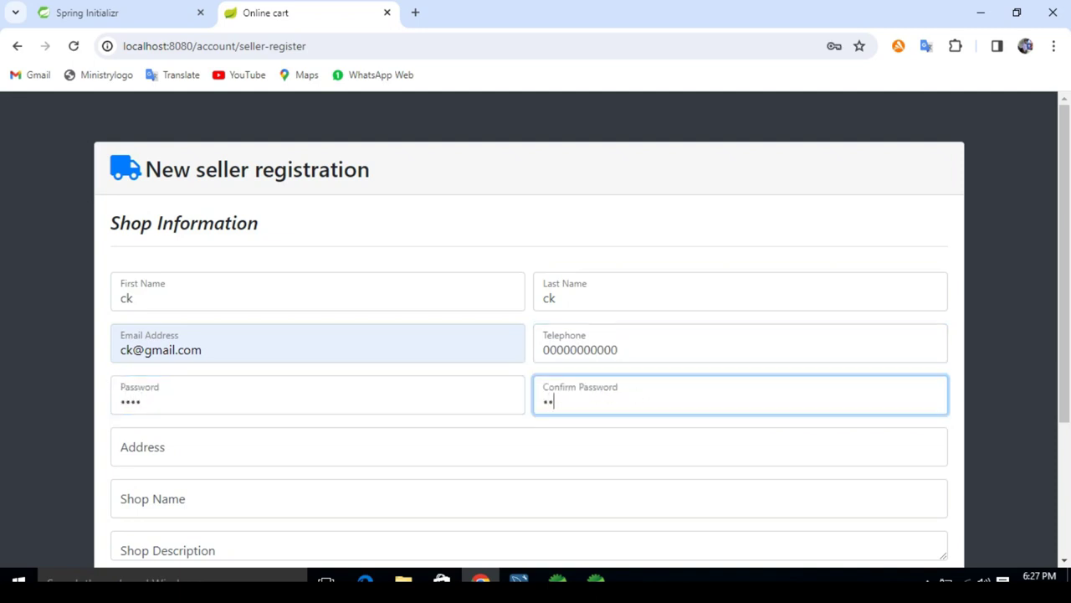
click(529, 447)
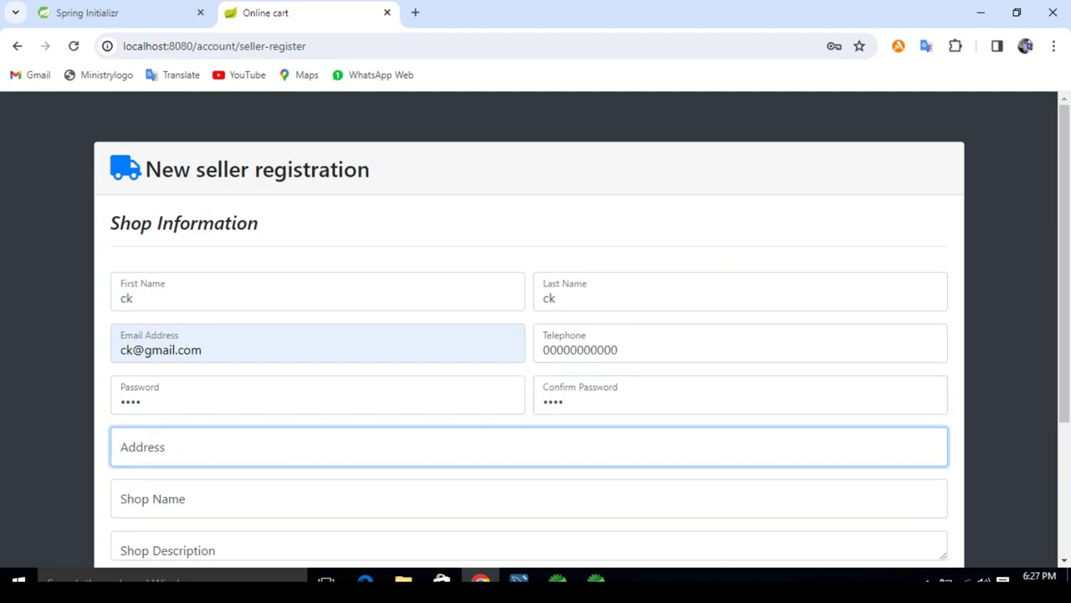
text(Hisar)
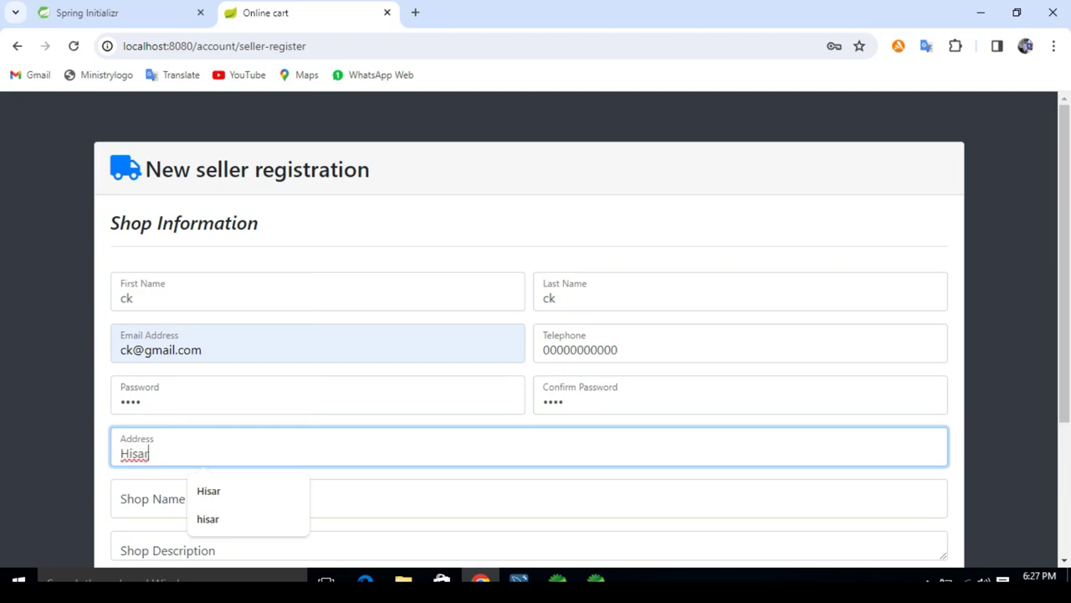
text(,Ha)
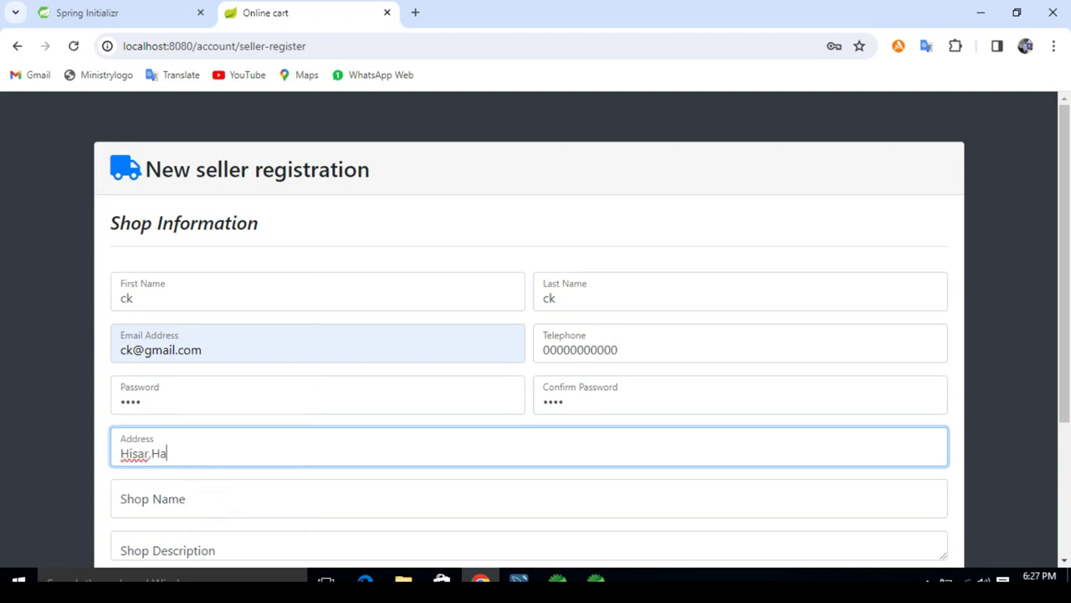
text(ryana)
Step: Set the shop name to 'ck shop' and submit the registration with a blank description
key(Tab)
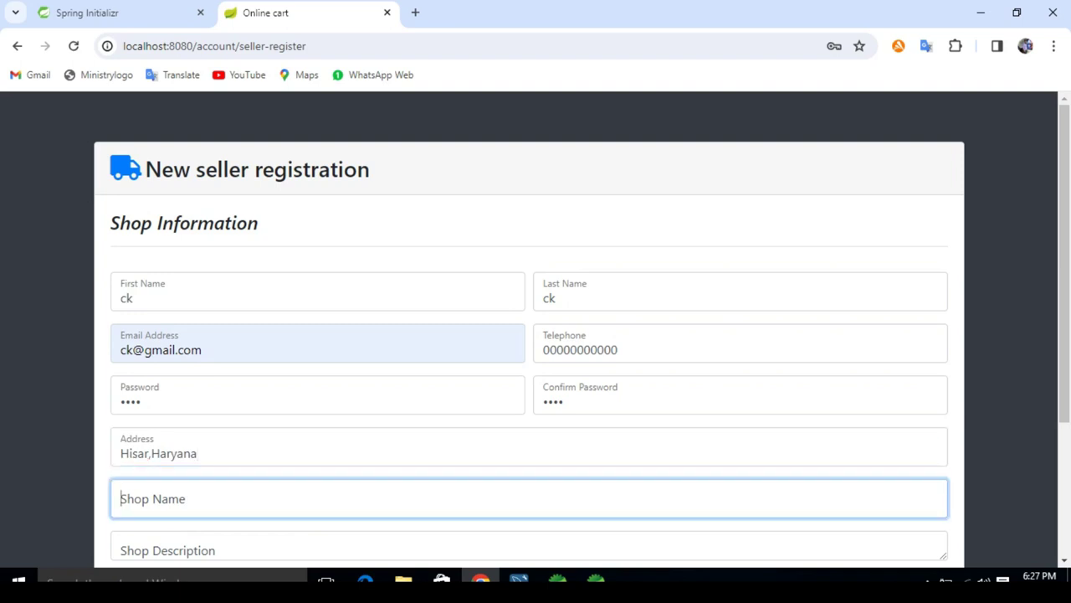
text(ck)
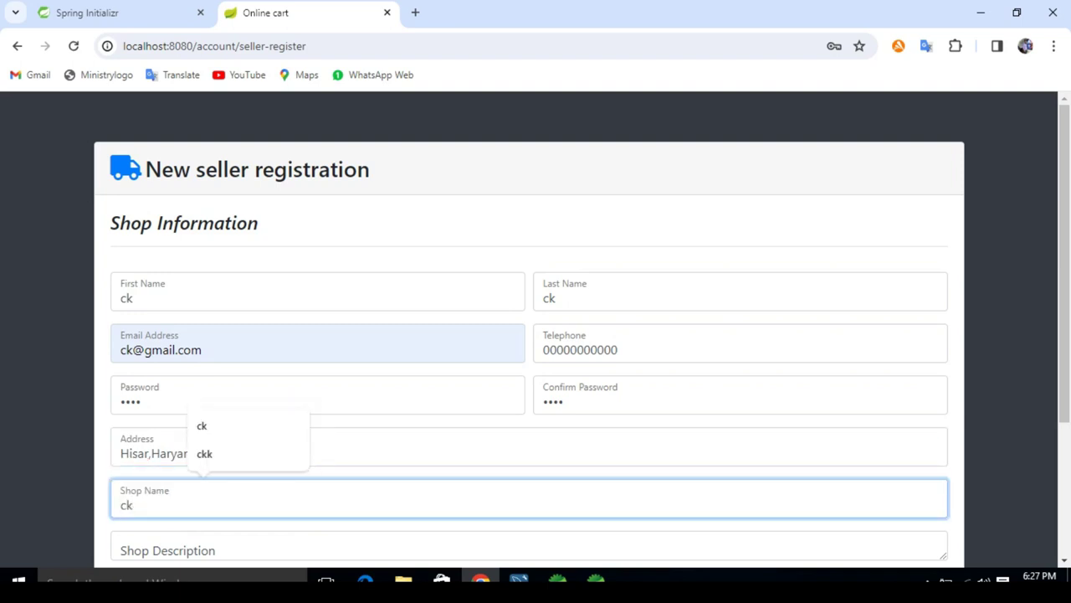
text( shop)
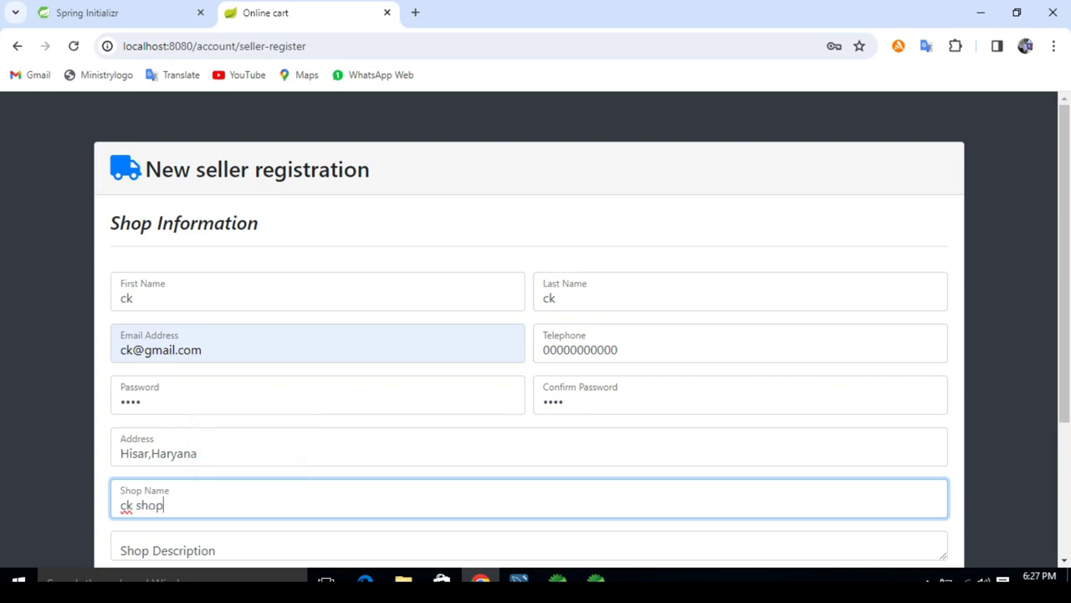
key(Tab)
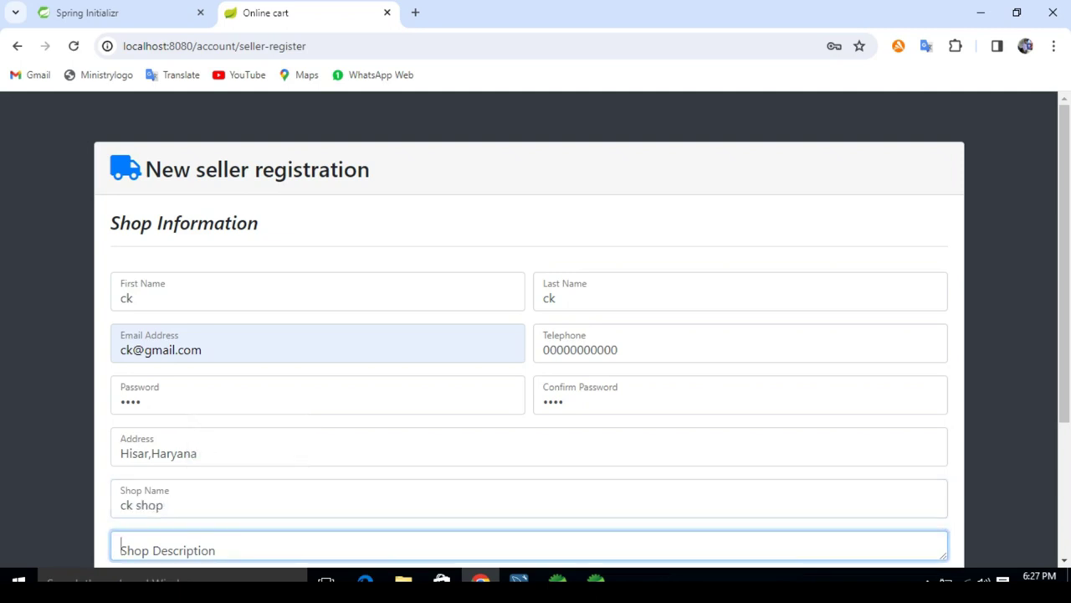
key(Tab)
key(Return)
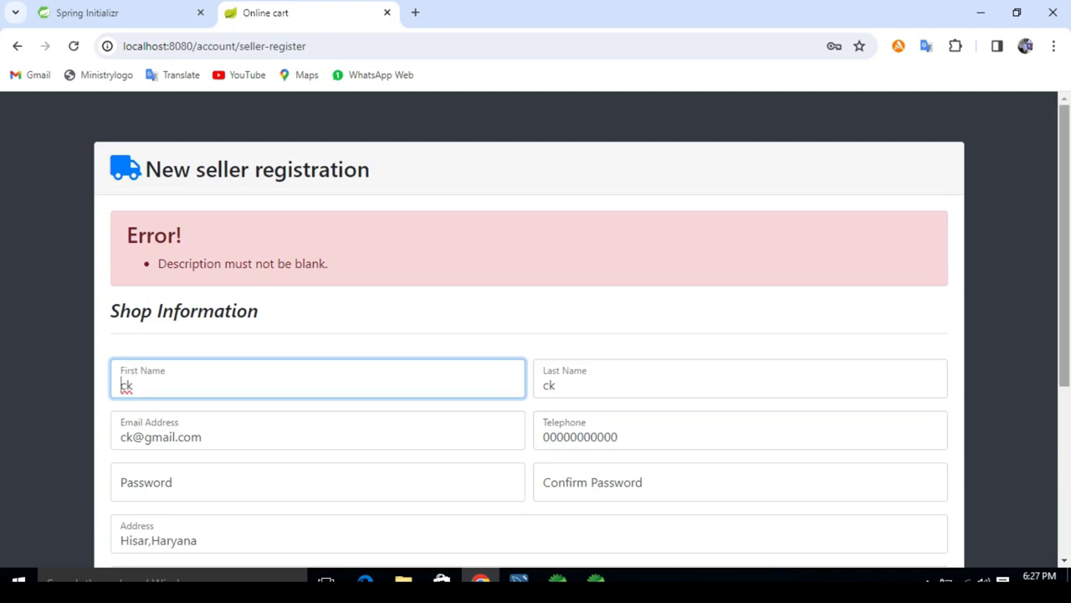
Step: Fill the shop description with 'ck shop' and resubmit the registration
scroll(535, 335, down, 3)
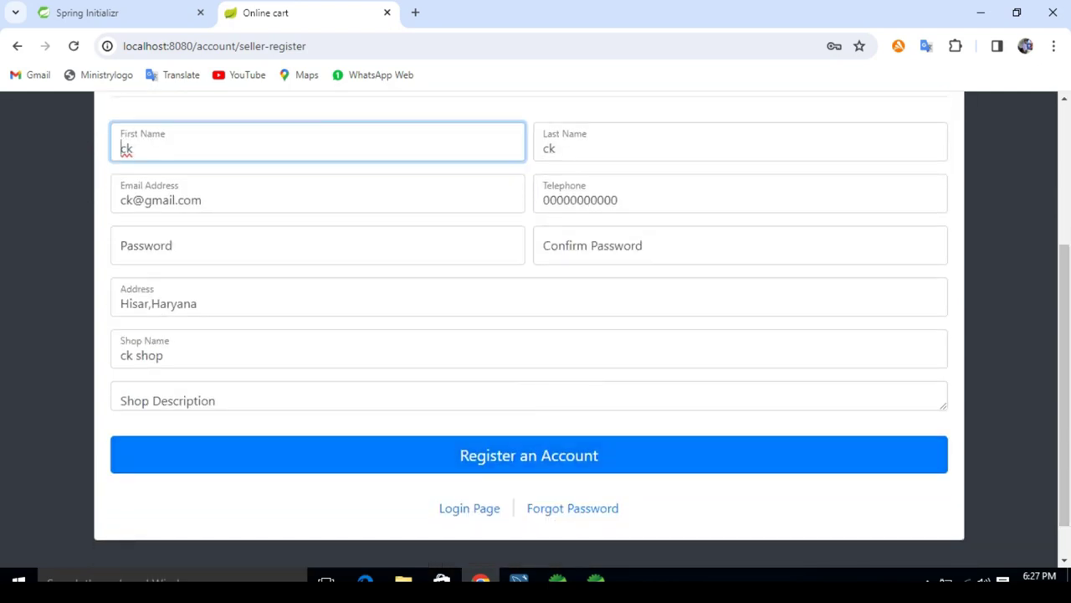
click(335, 396)
text(ck shop)
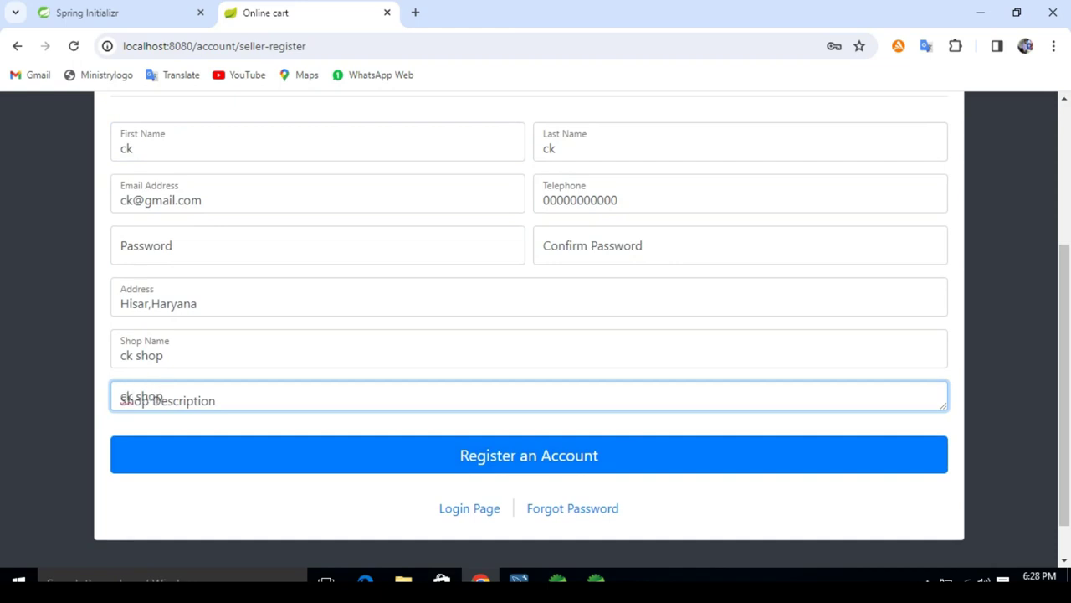
click(529, 455)
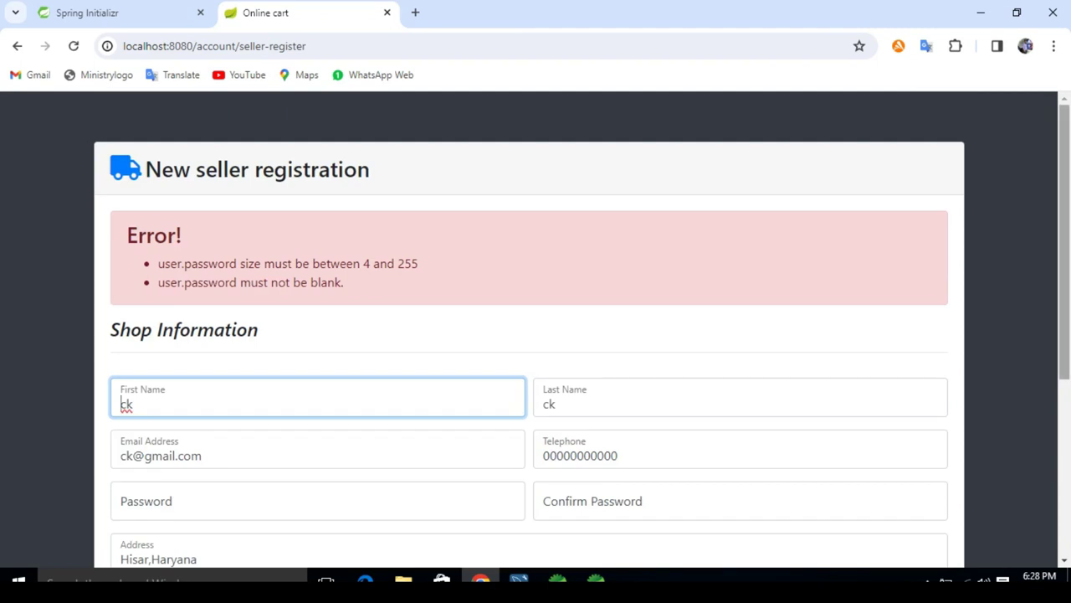
Step: Re-enter the cleared password and confirmation, then submit the seller registration successfully
scroll(535, 335, down, 2)
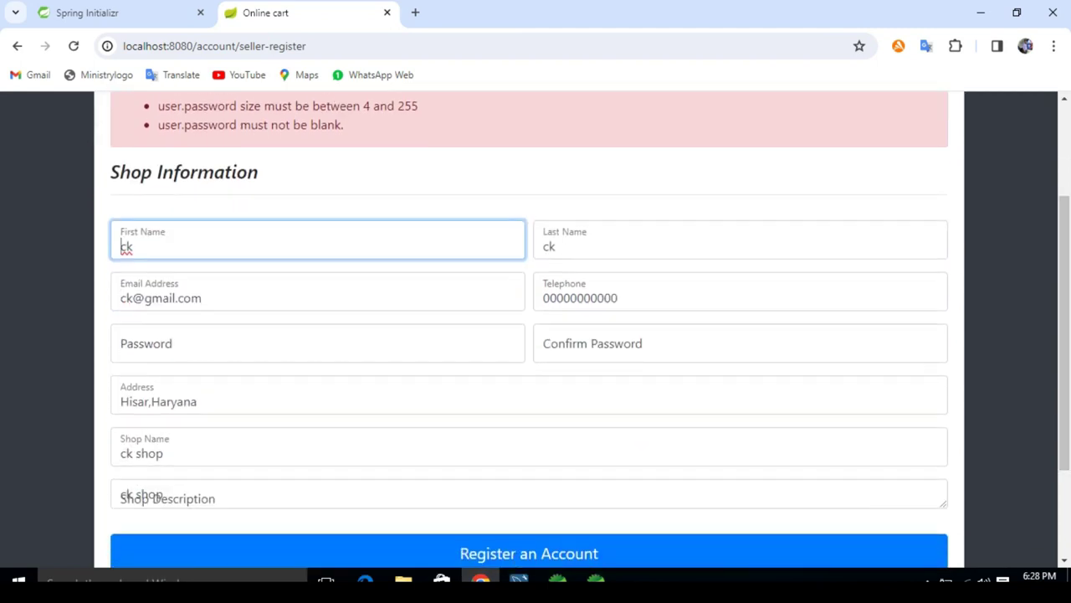
click(251, 343)
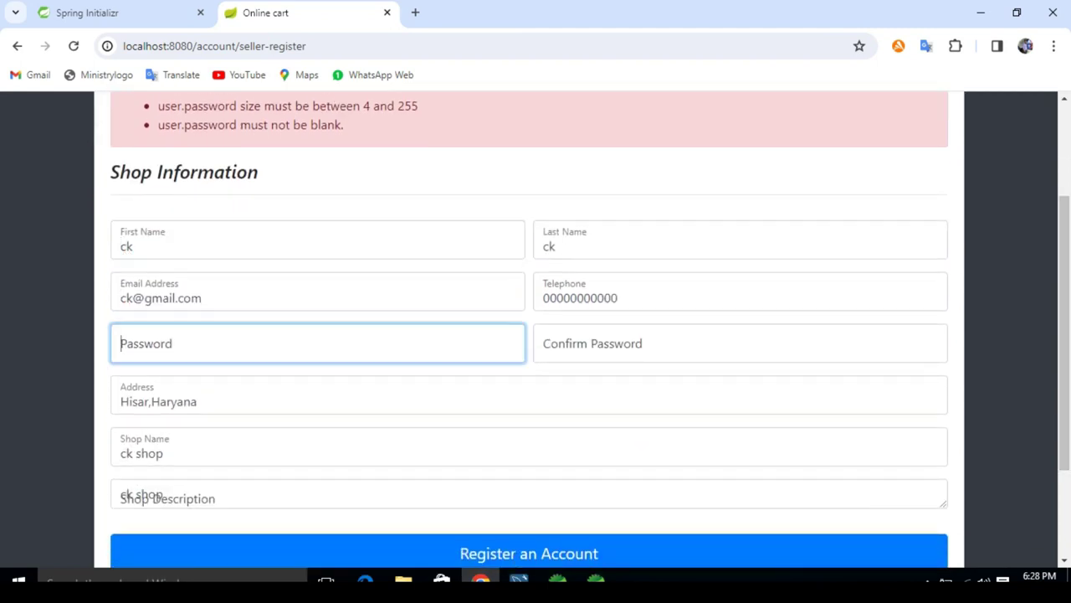
text(1234)
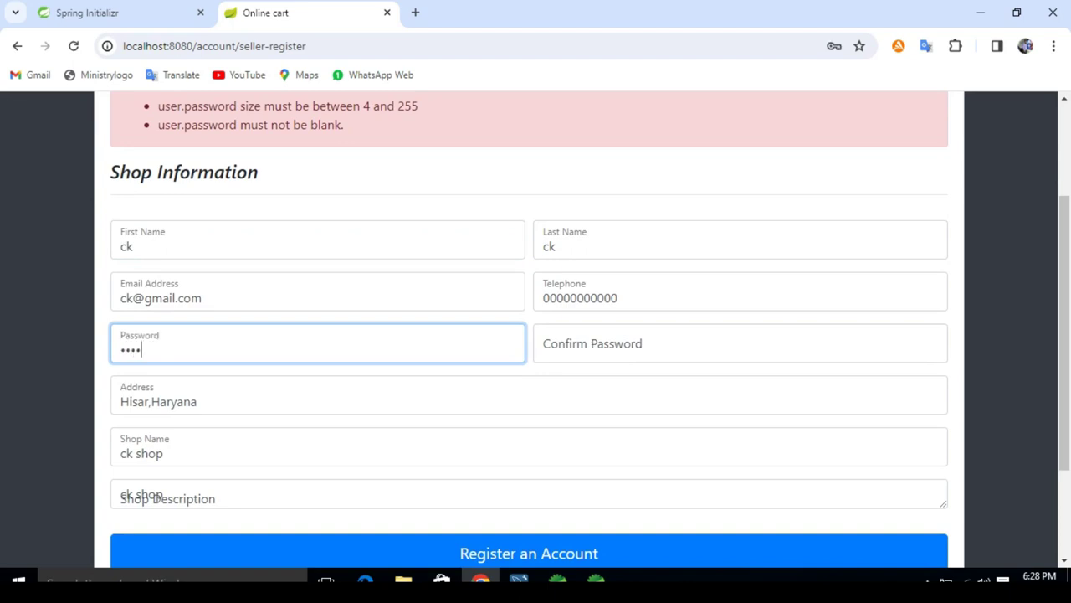
click(740, 343)
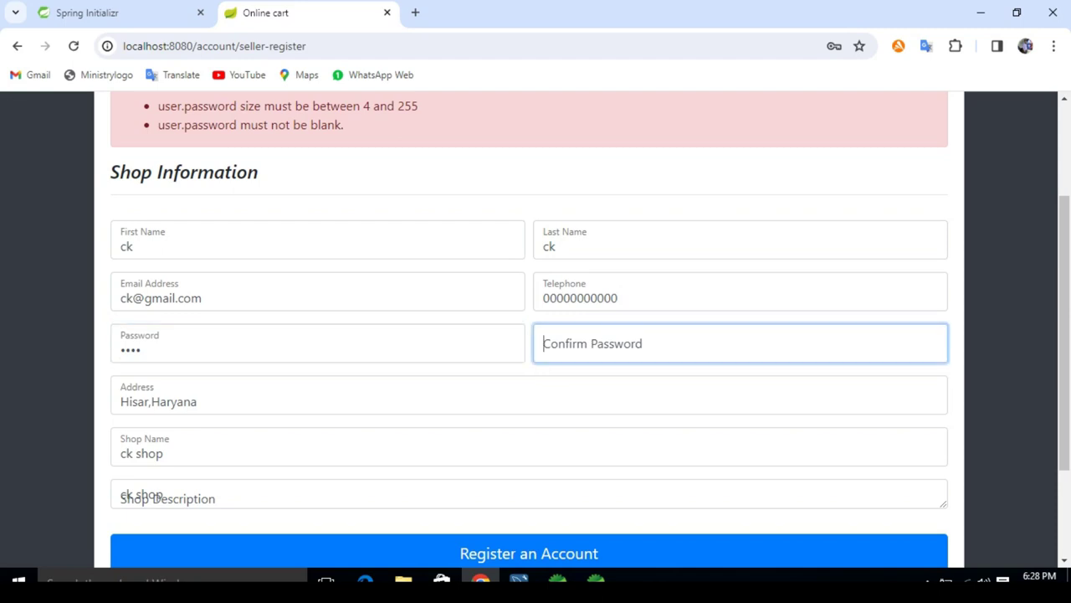
text(1234)
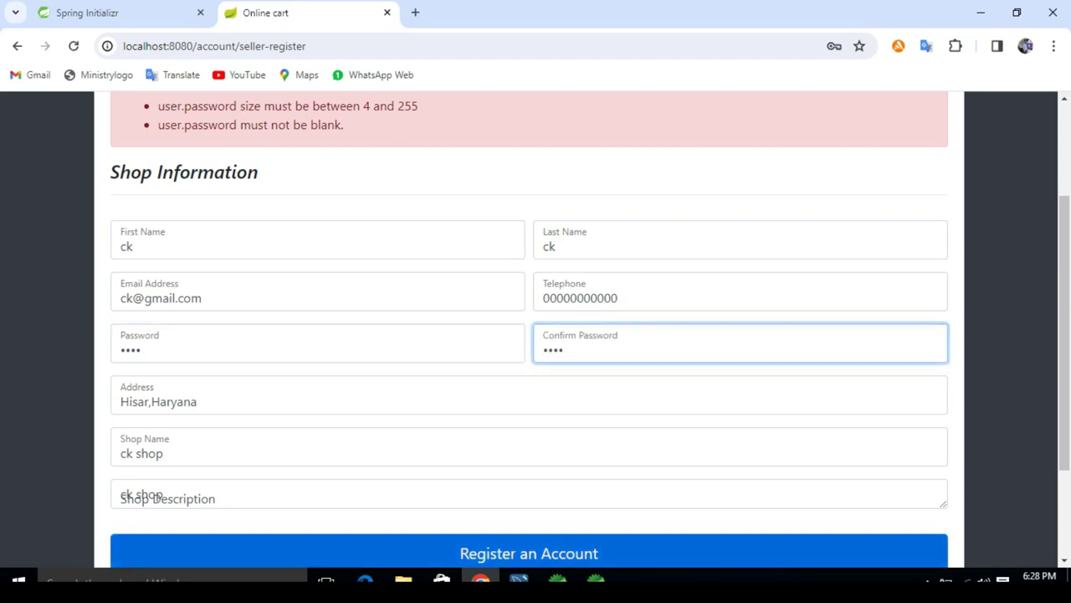
click(529, 553)
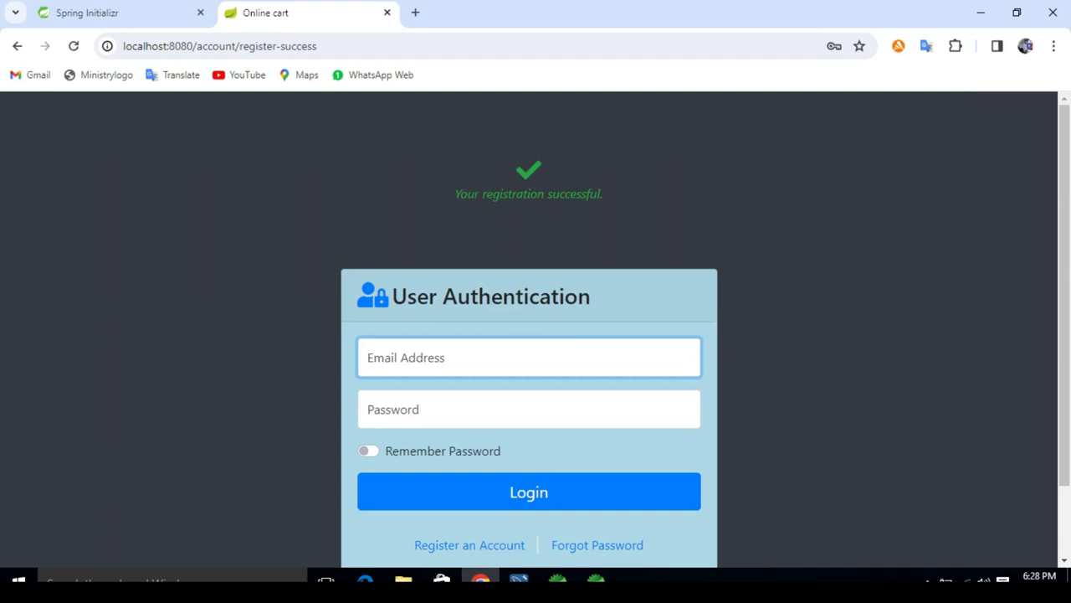
Step: Select the registration success message and dismiss the browser warning and translation popups
drag(455, 193, 602, 194)
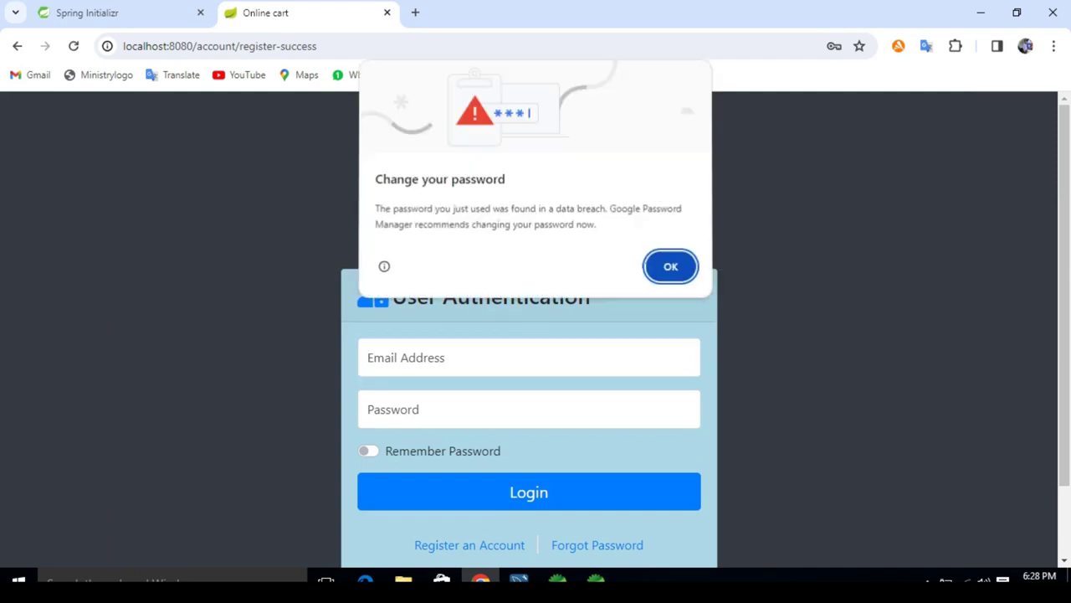
click(670, 267)
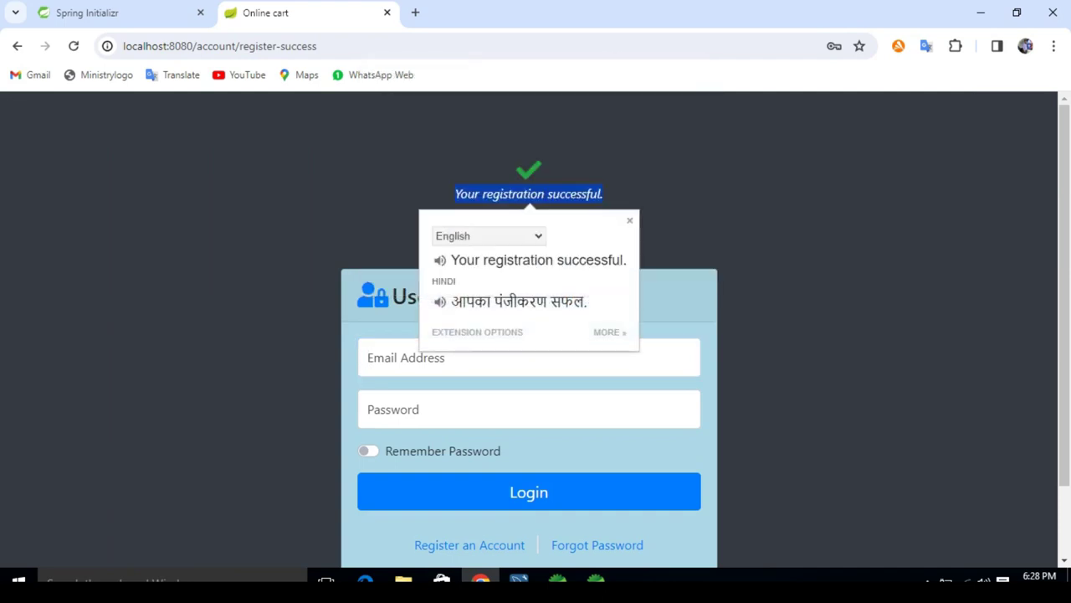
key(Escape)
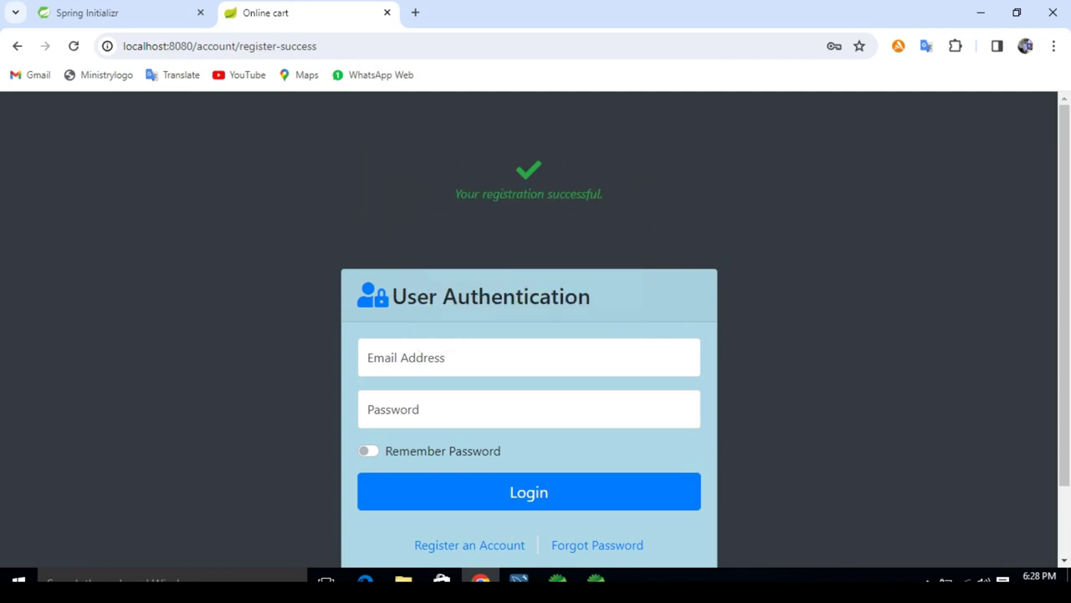
Step: Fill the login e-mail with the suggested admin address instead of the seller's
click(369, 358)
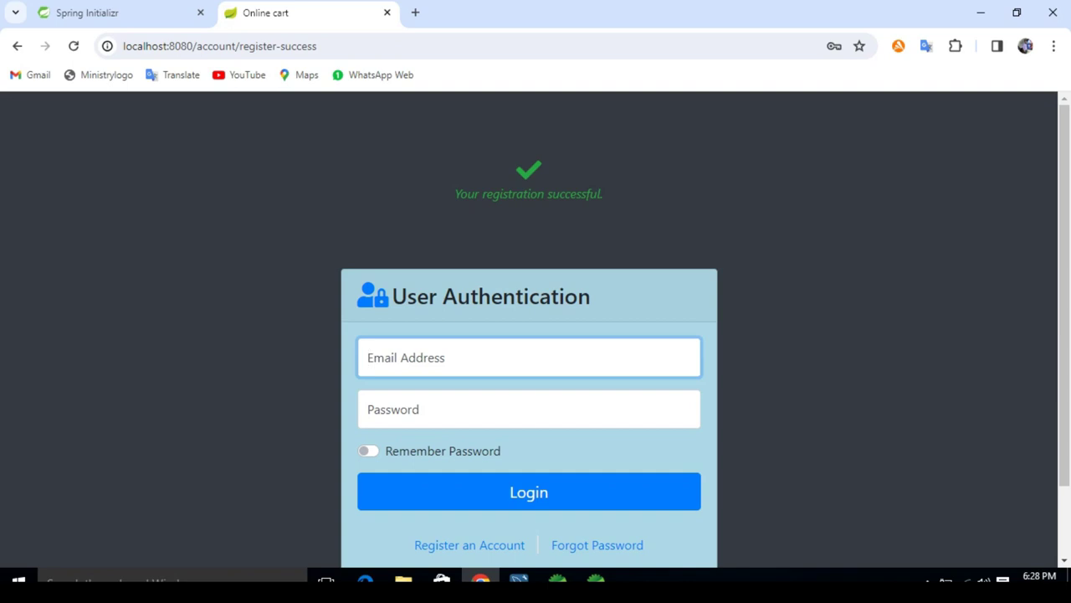
text(ck)
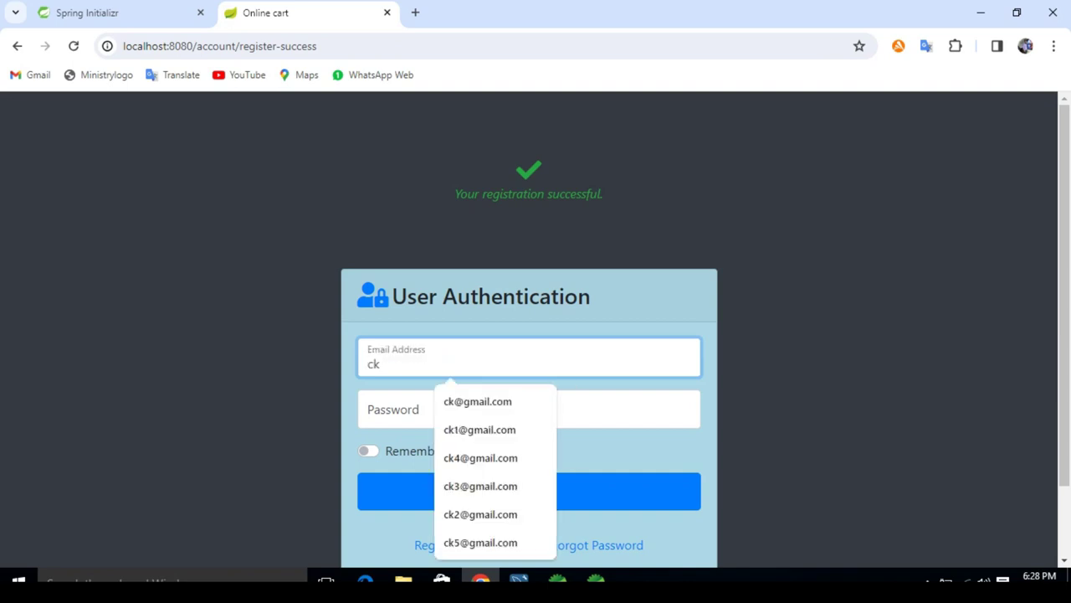
key(Down)
key(Return)
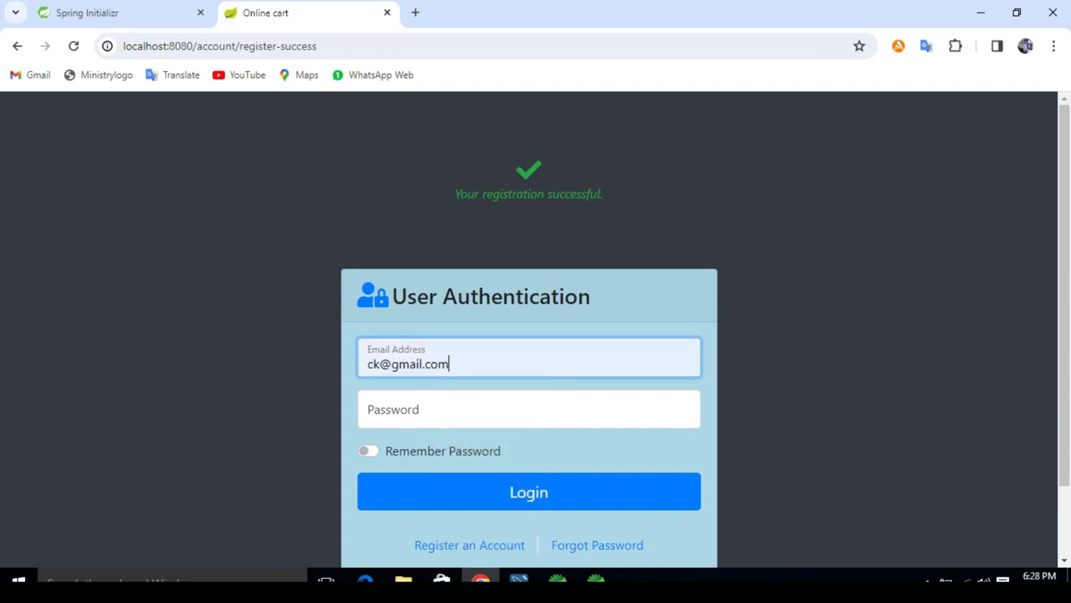
key(BackSpace)
key(BackSpace)
key(BackSpace)
key(BackSpace)
key(BackSpace)
key(BackSpace)
key(BackSpace)
key(BackSpace)
key(BackSpace)
key(BackSpace)
key(BackSpace)
key(BackSpace)
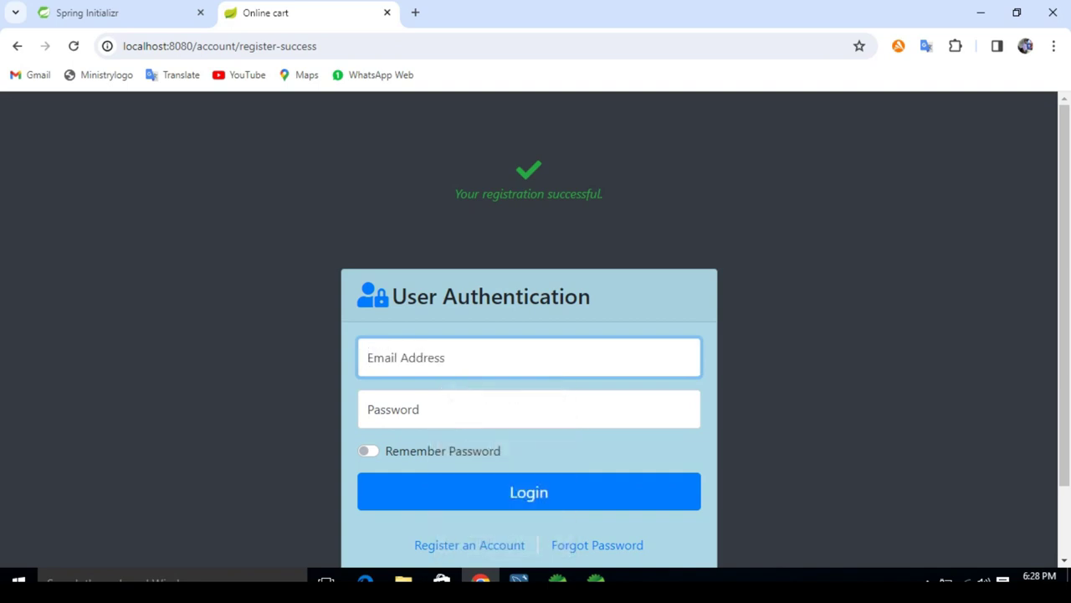
text(admi)
key(Down)
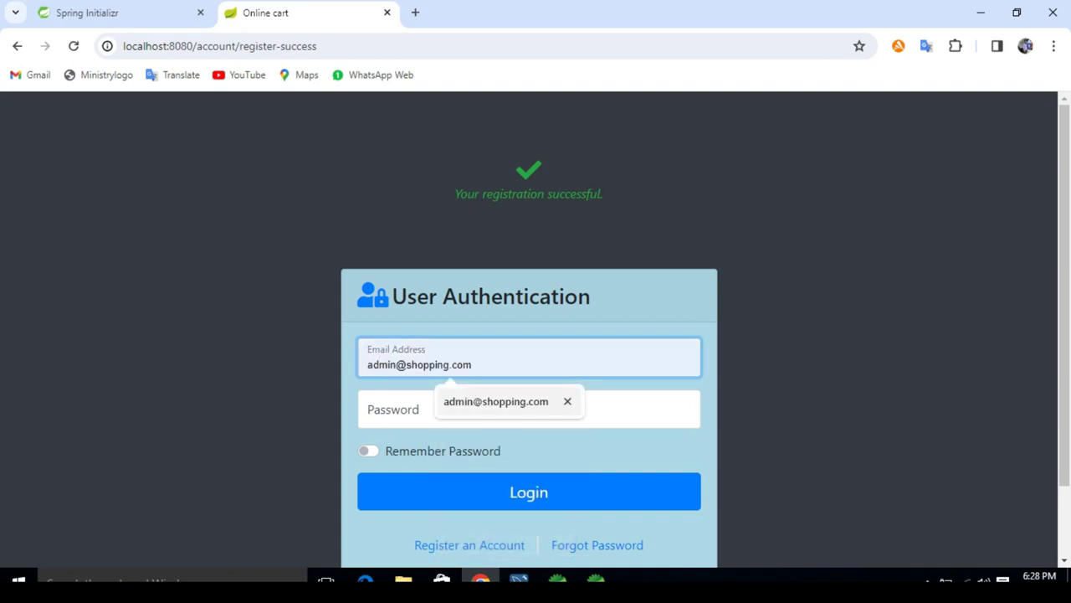
key(Return)
Step: Enter the admin password, log in, and dismiss the password breach warning
key(Tab)
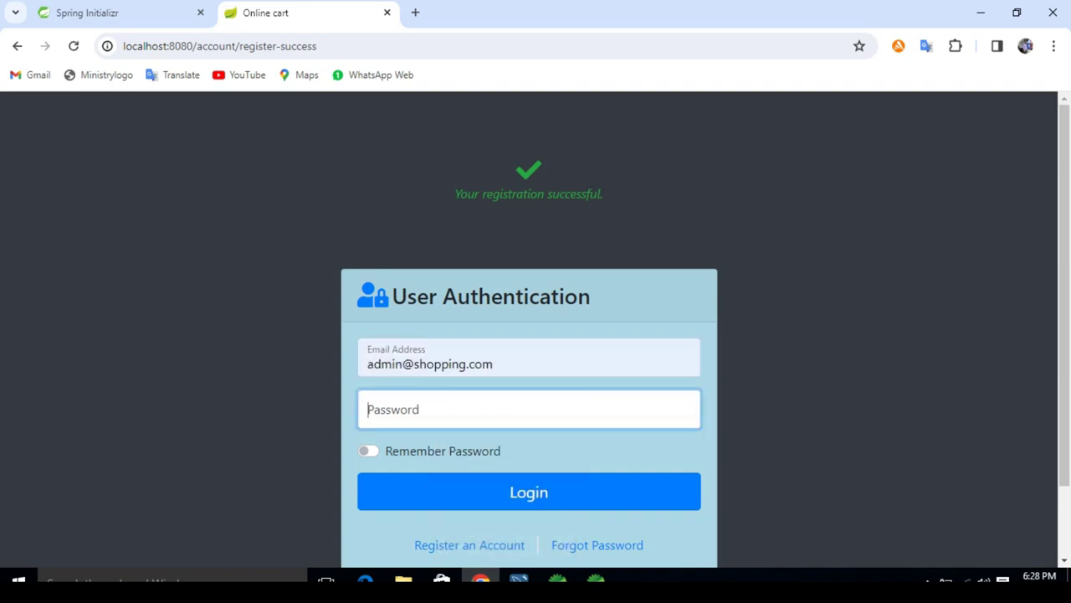
text(admin)
key(Tab)
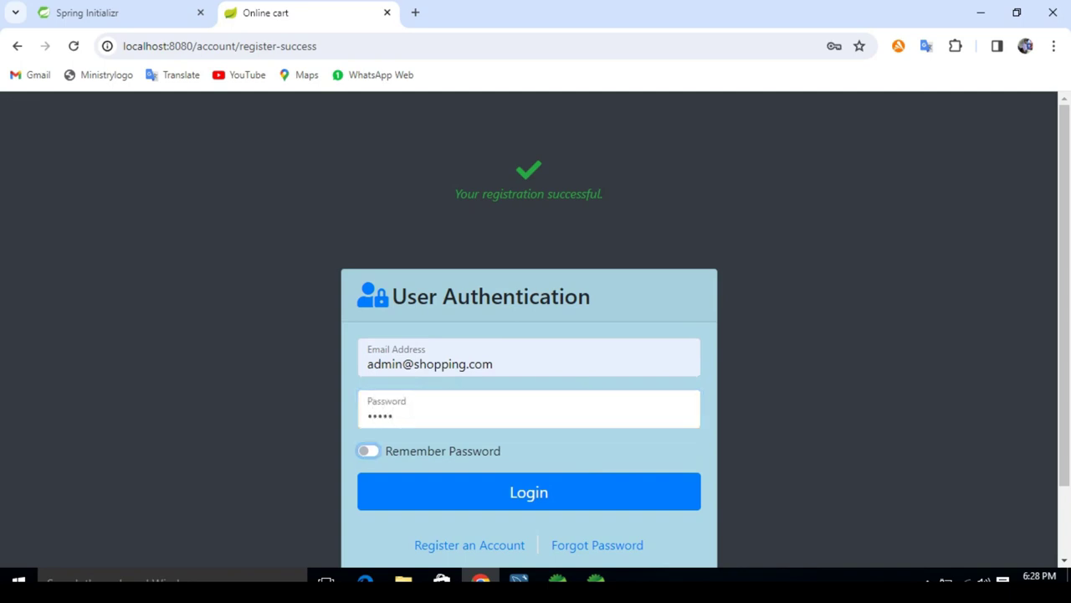
key(Tab)
key(Return)
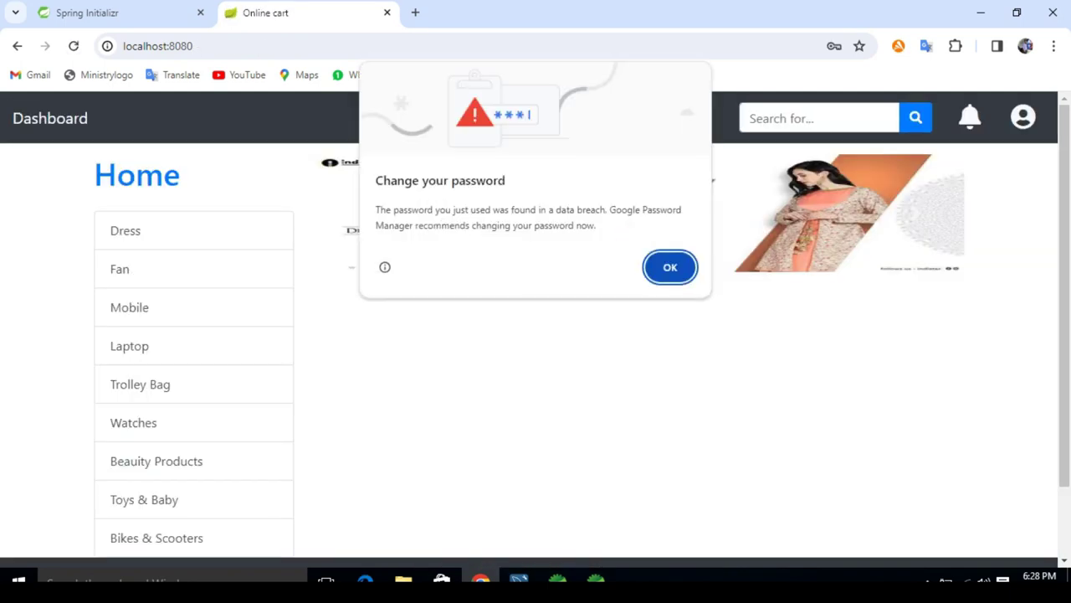
key(Return)
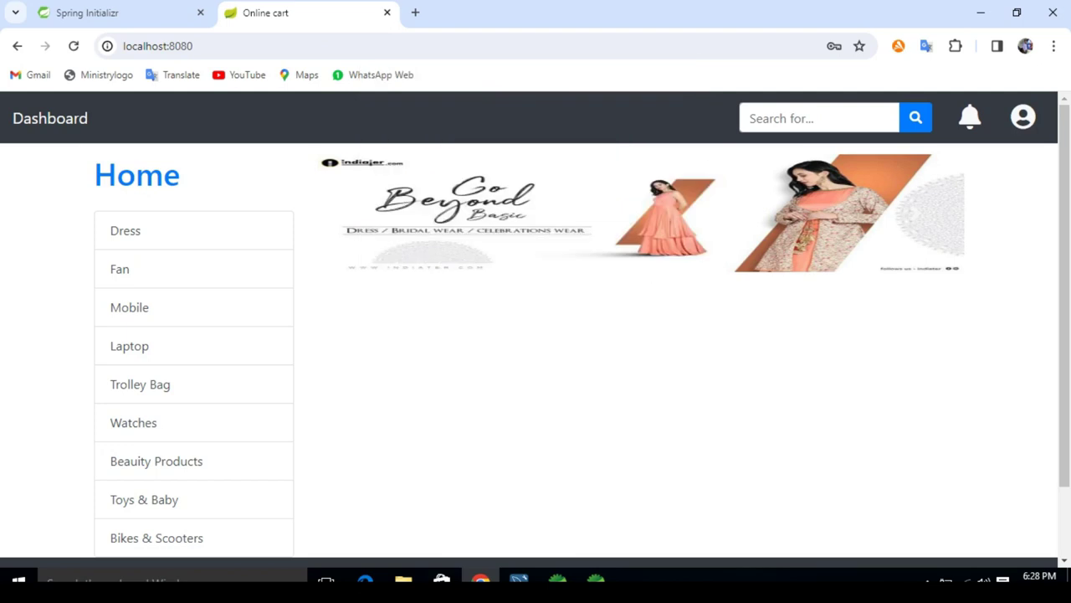
Step: Approve the pending ck shop seller in the admin sellers list, then bring up the logout confirmation
click(1023, 117)
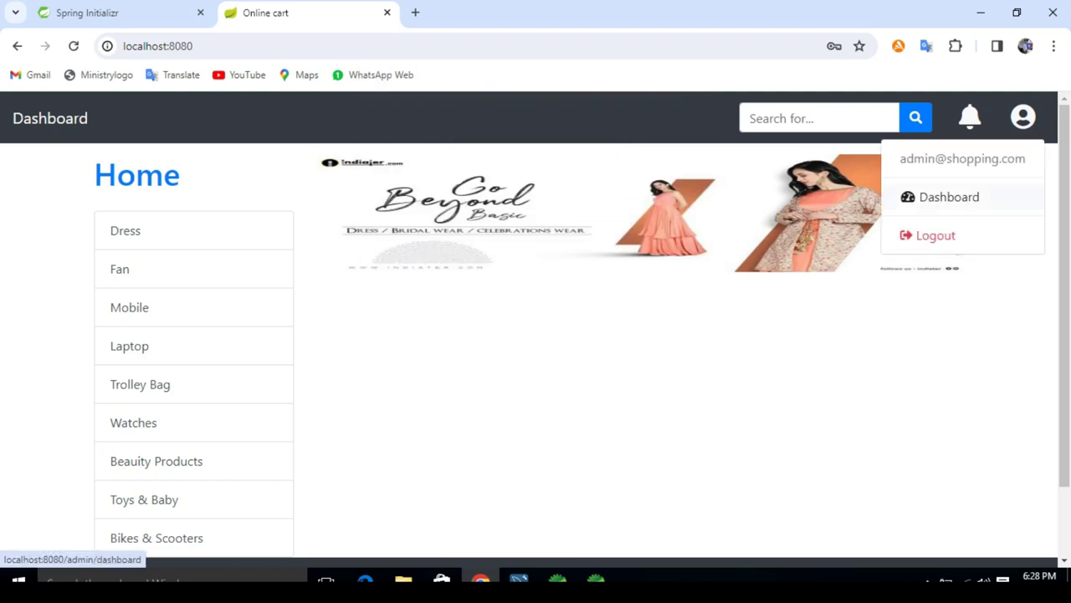
click(949, 197)
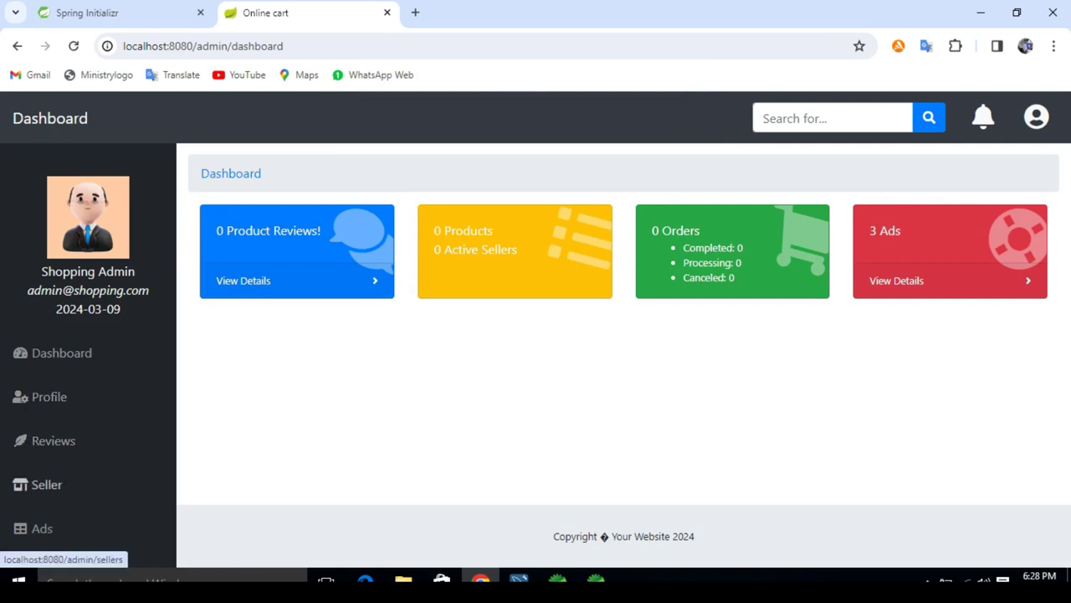
click(46, 483)
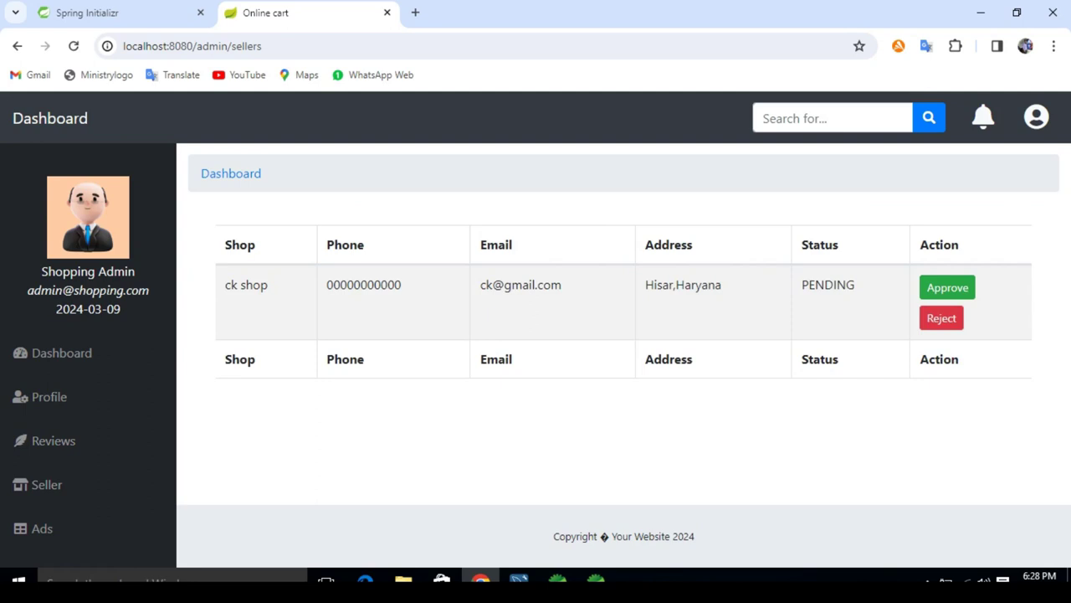
drag(480, 285, 562, 285)
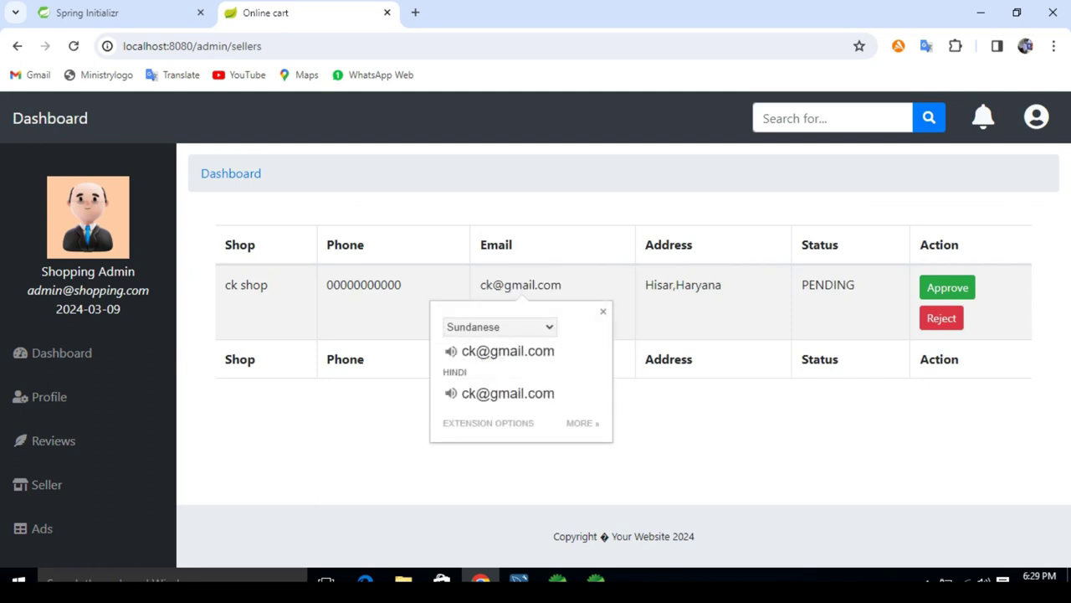
double_click(828, 285)
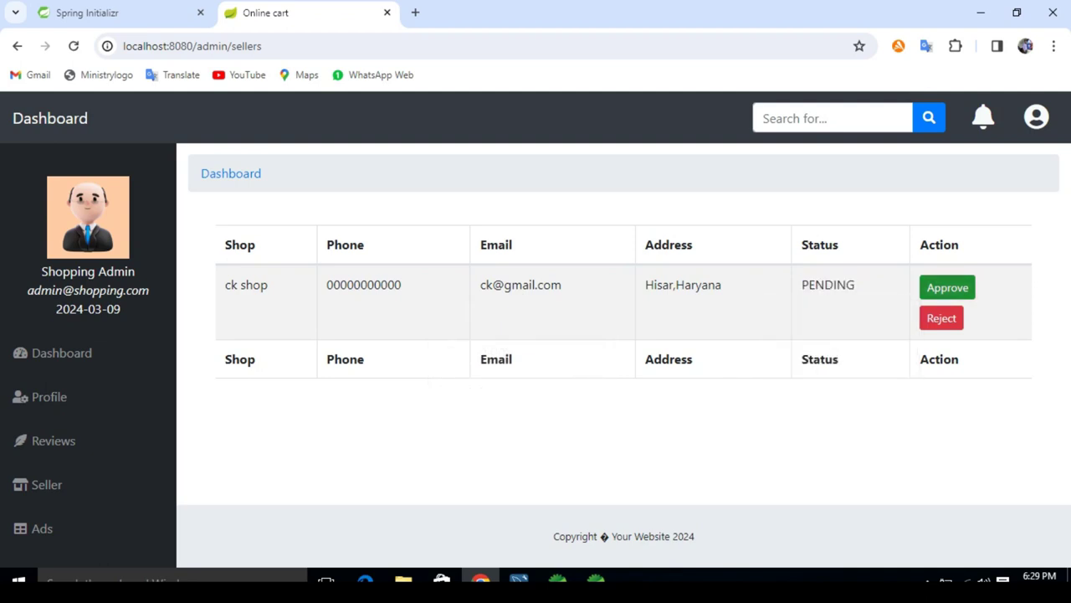
click(948, 288)
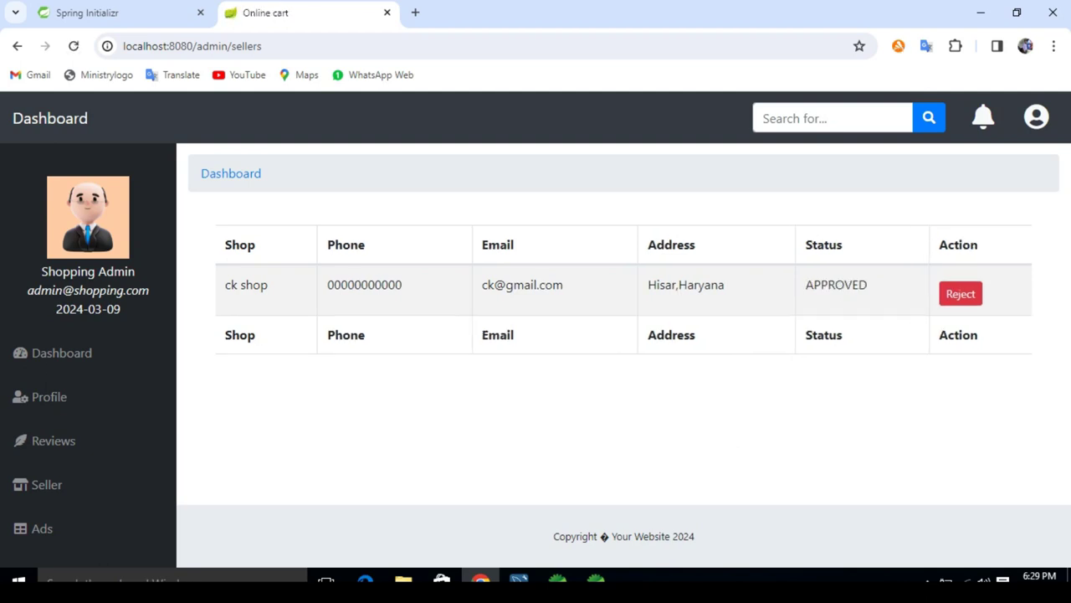
click(1036, 117)
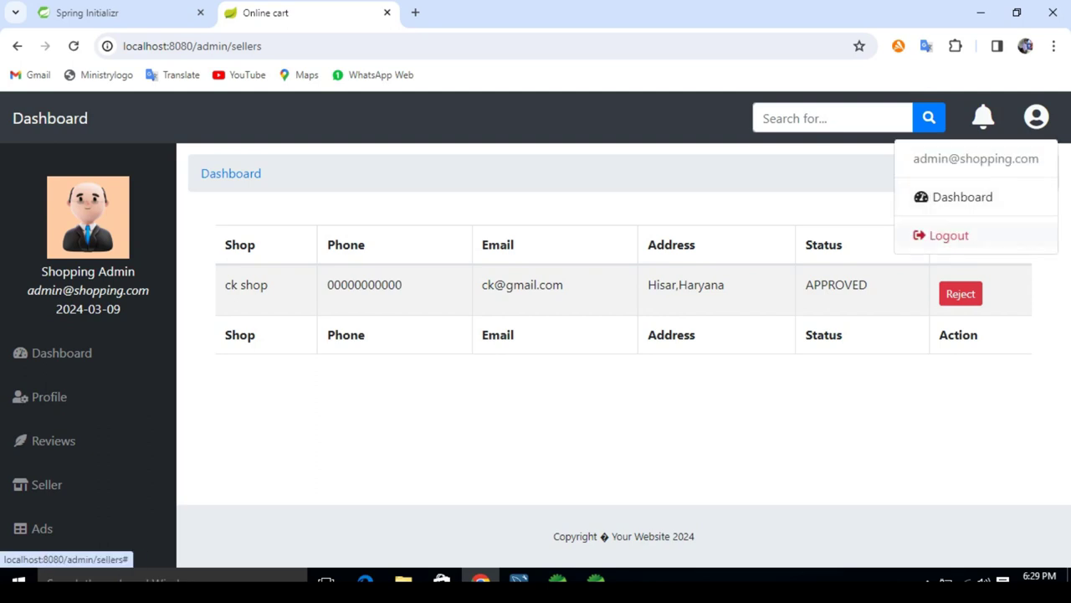
click(946, 236)
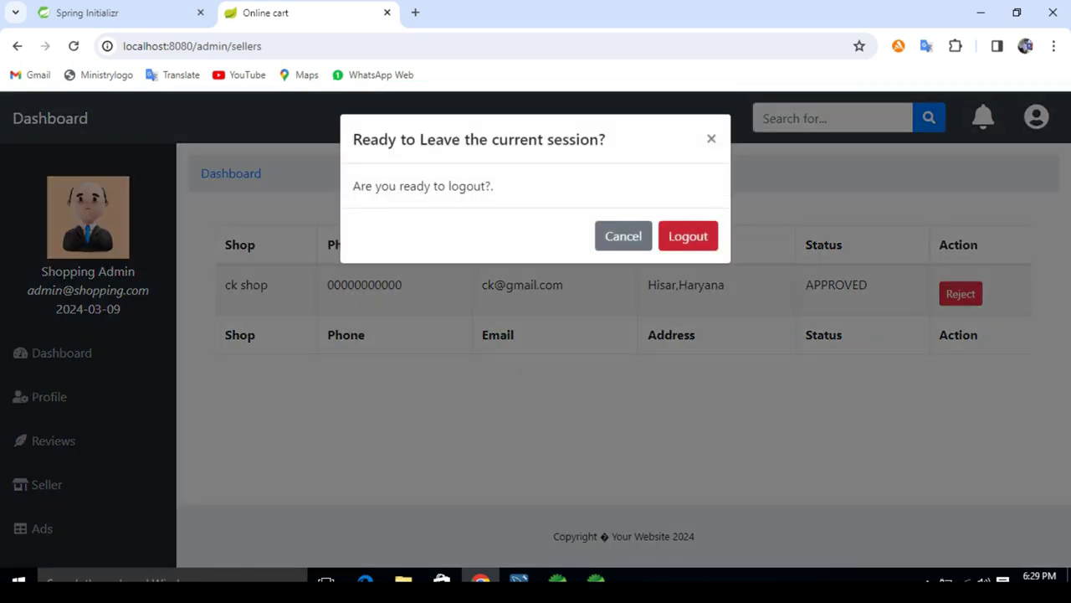
Step: Log out of the admin account and sign in as the ck shop seller with the seller's password
click(688, 236)
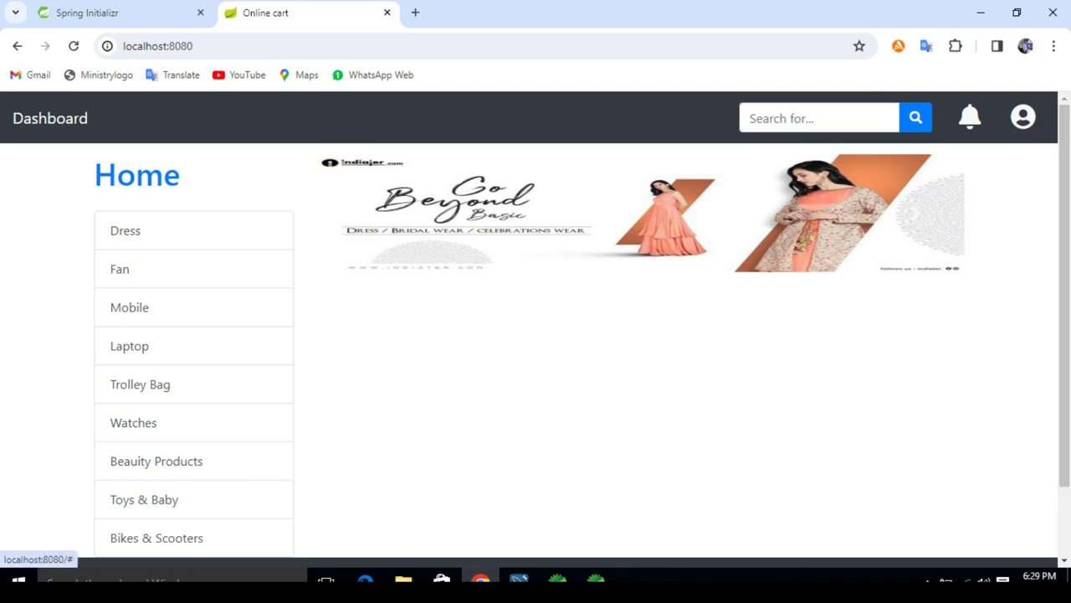
click(1022, 117)
click(954, 158)
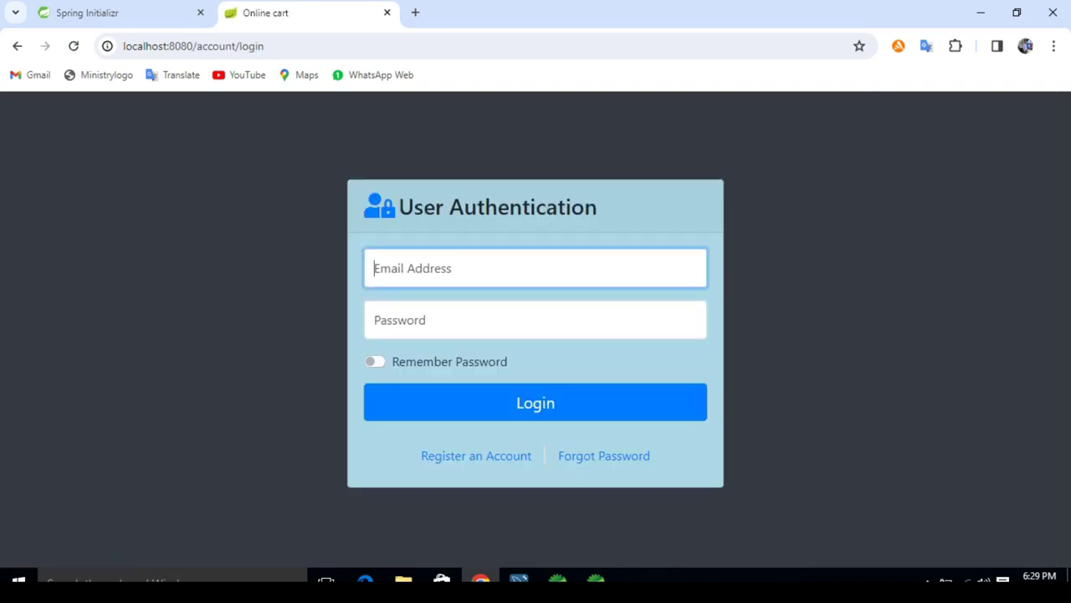
text(ck)
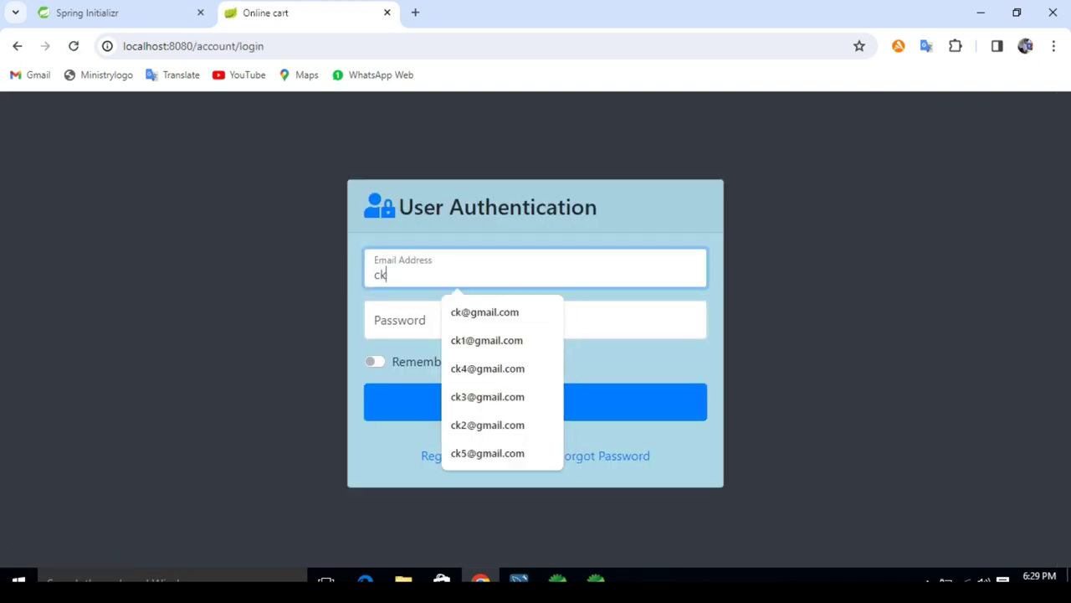
key(Down)
key(Return)
click(536, 320)
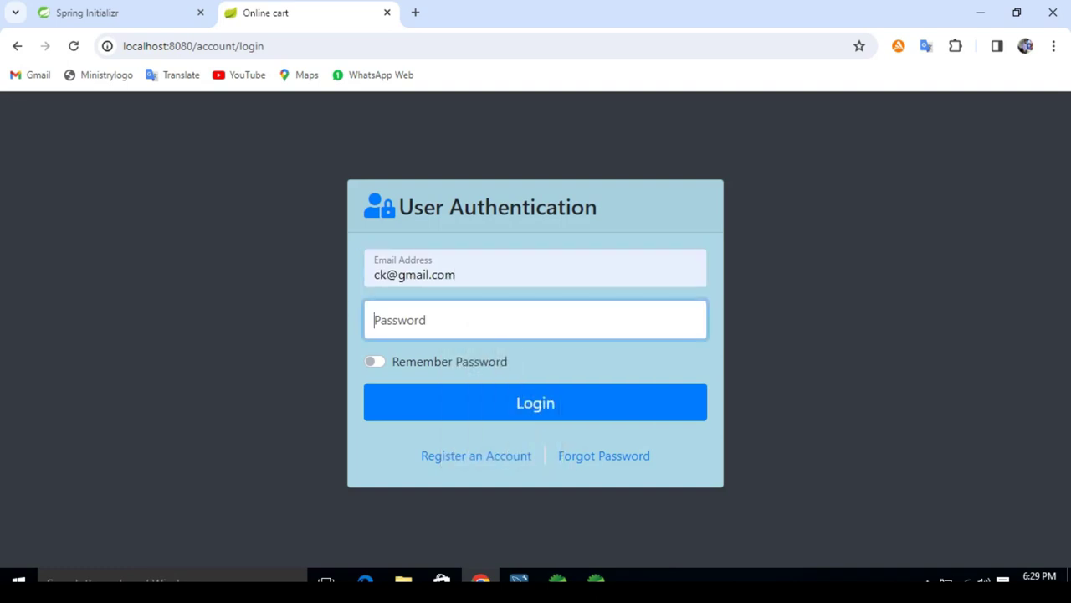
text(1234)
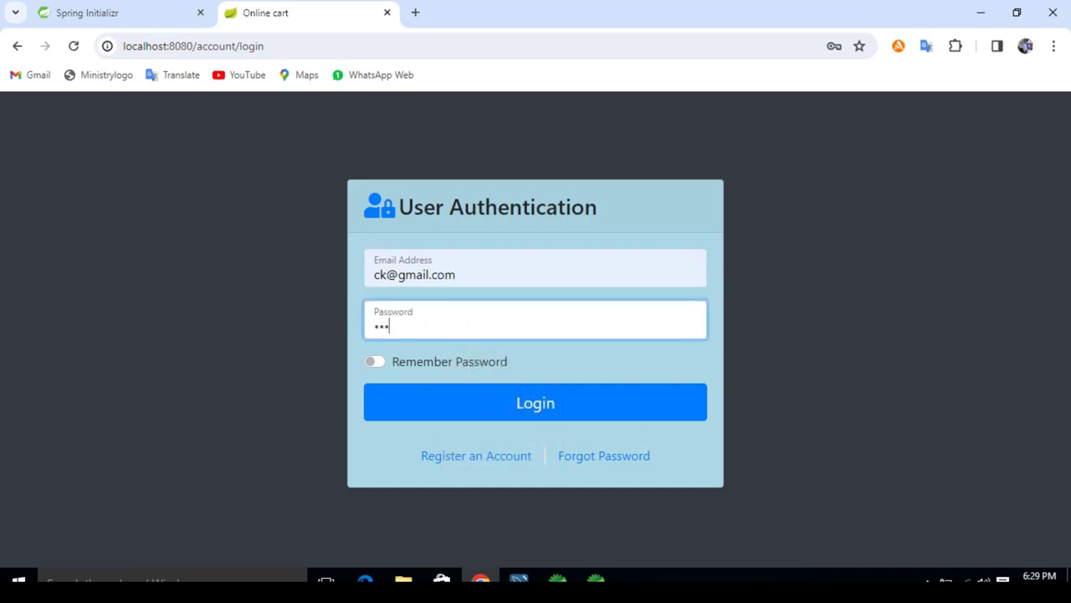
key(Tab)
key(Tab)
key(Return)
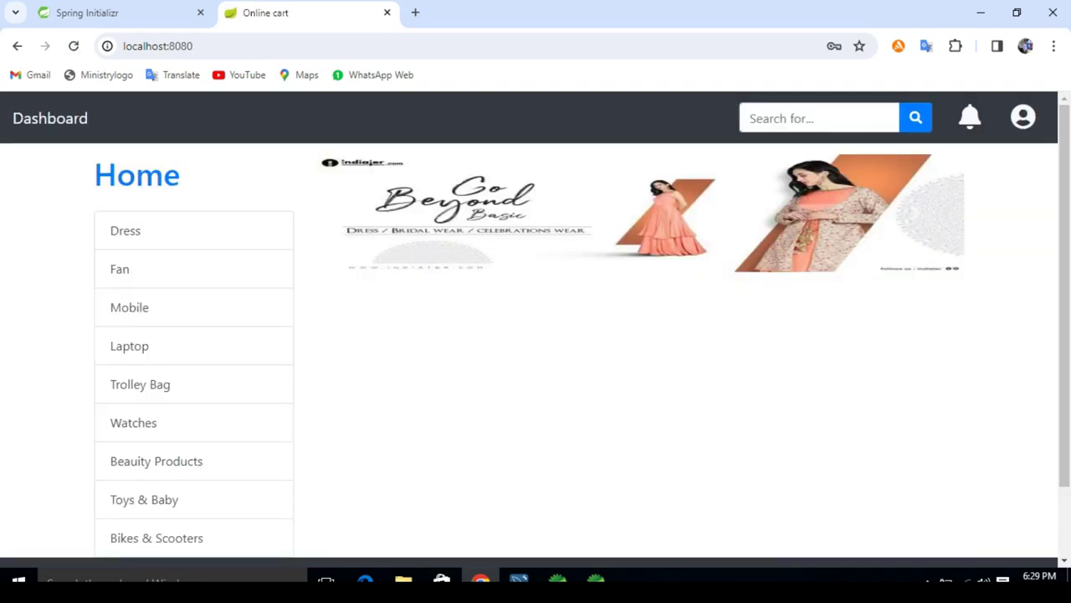
key(Return)
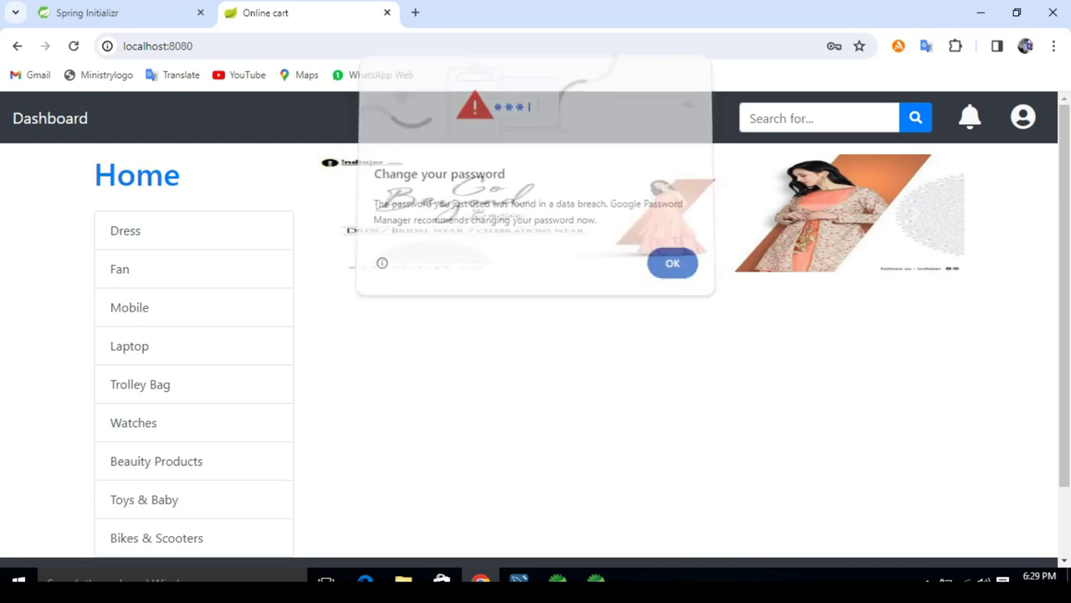
Step: Open the seller's Profile page from the seller dashboard
click(1023, 117)
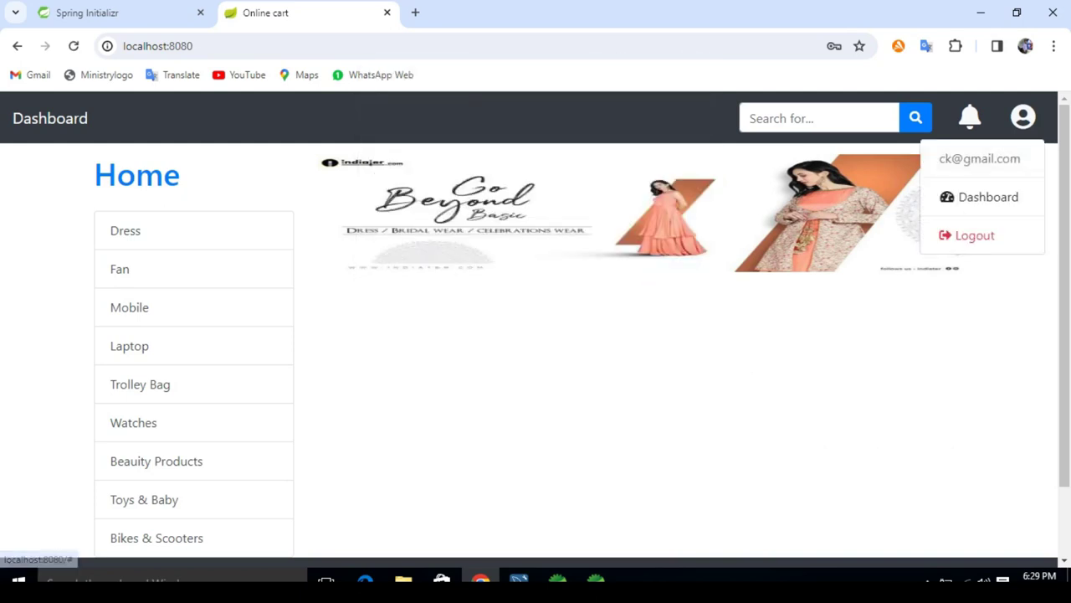
drag(939, 158, 1021, 158)
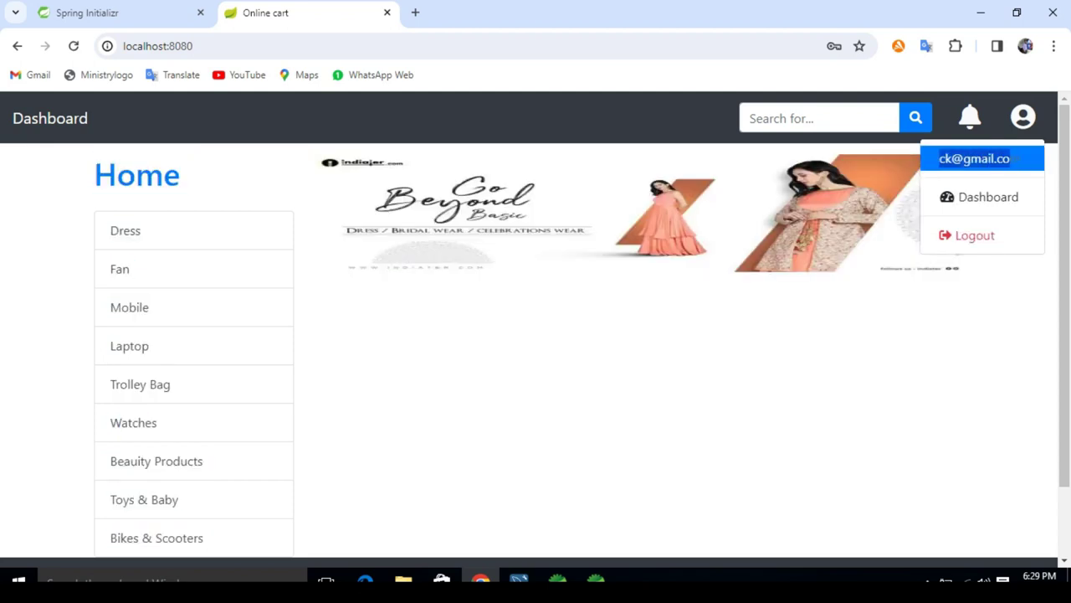
key(Escape)
click(1022, 117)
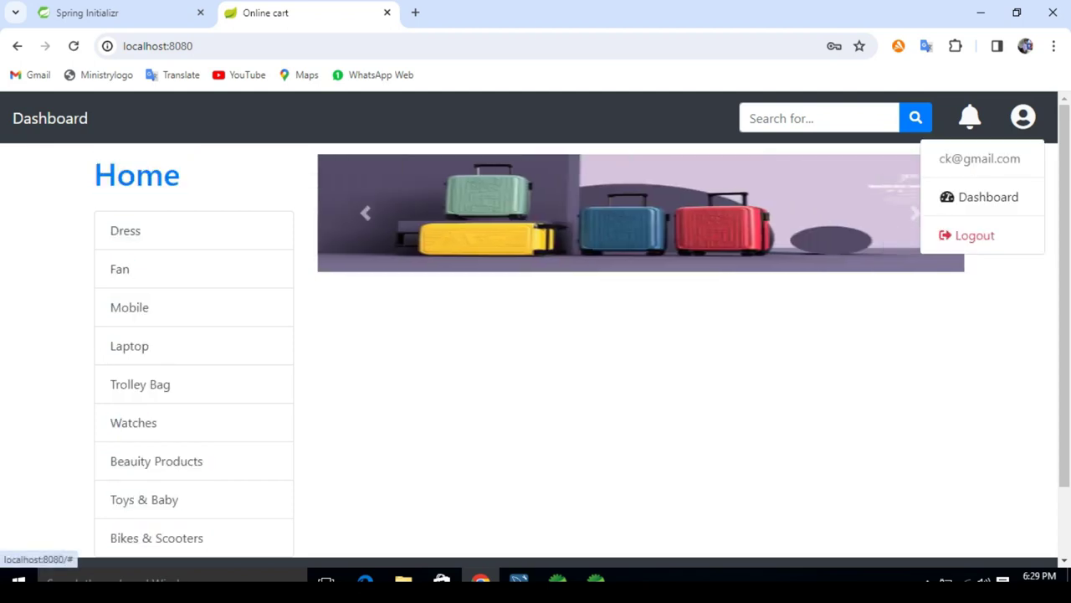
click(992, 195)
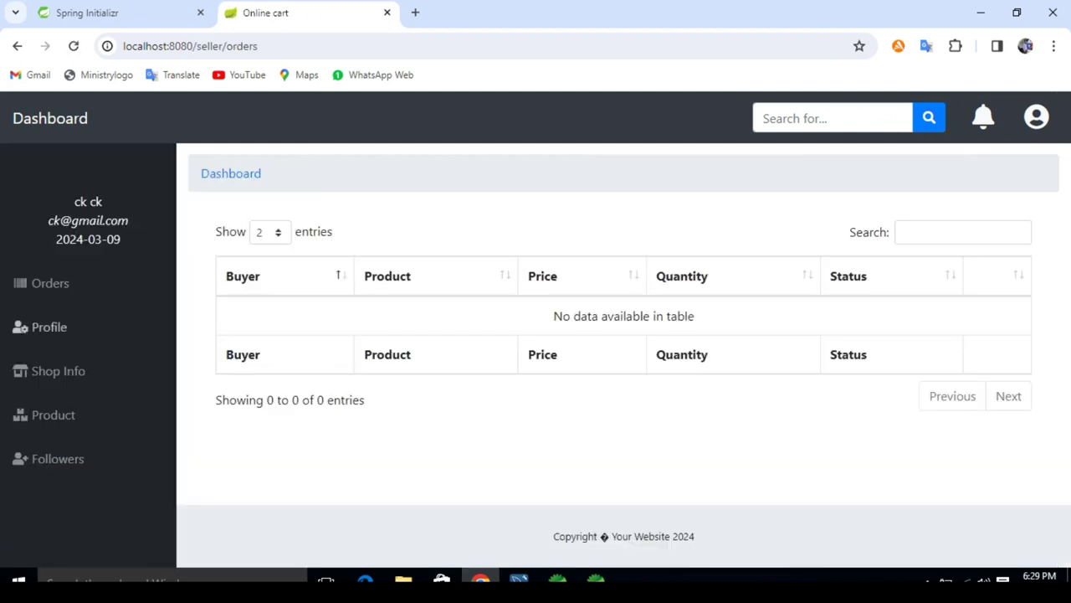
click(48, 326)
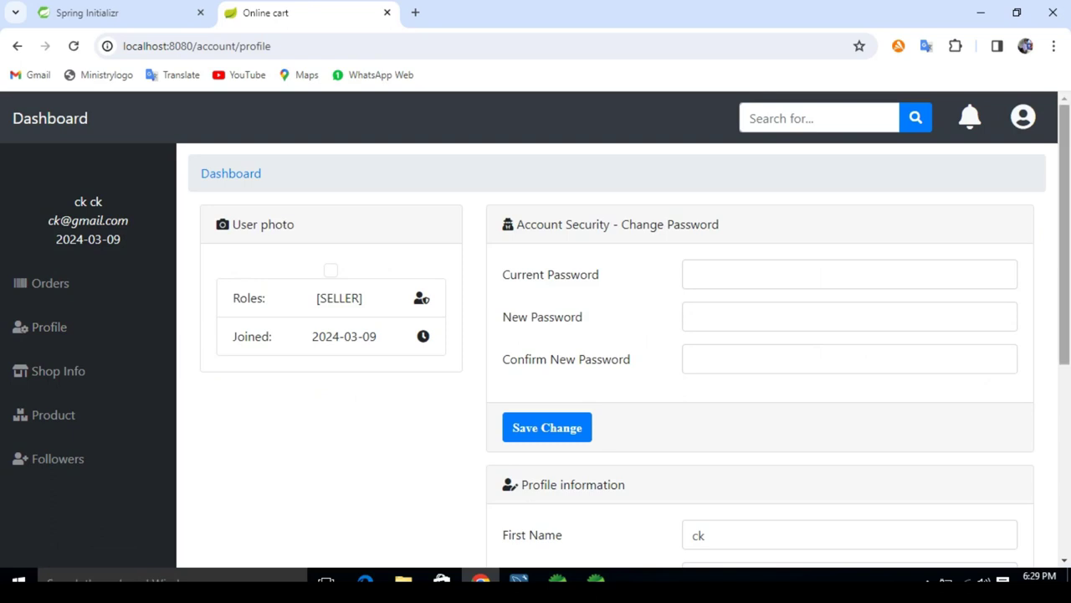
Step: Upload 27470334_7309681.jpg as the profile photo and save the change
drag(1065, 234, 1065, 411)
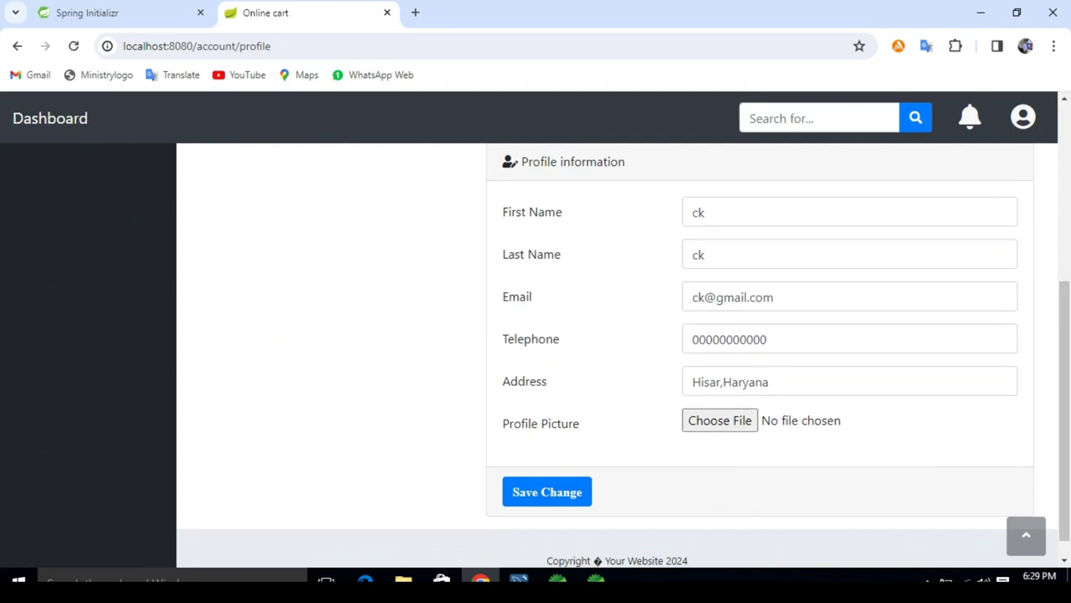
click(720, 420)
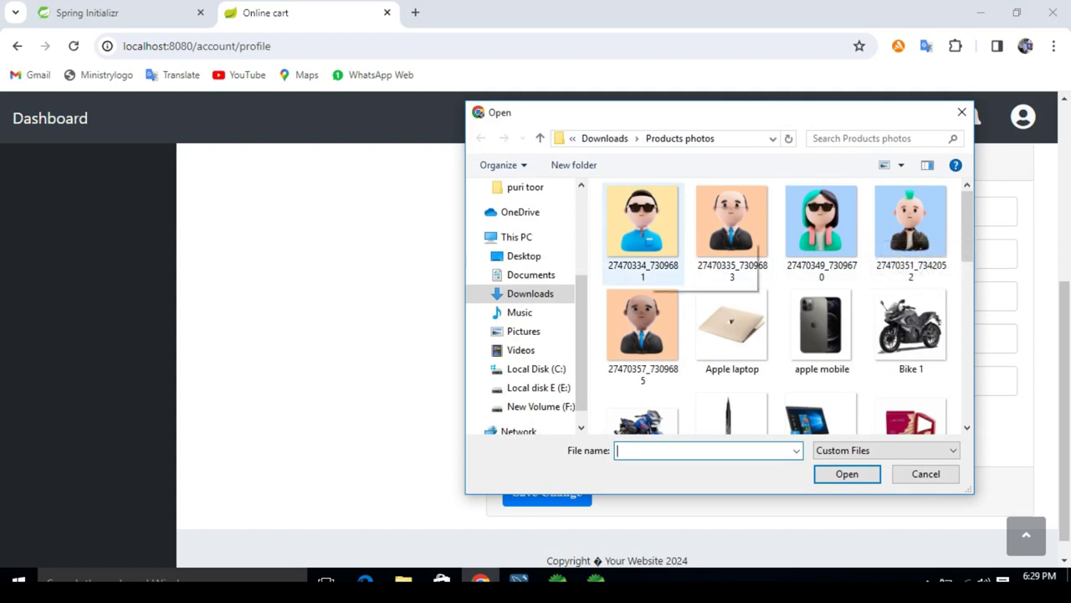
double_click(643, 222)
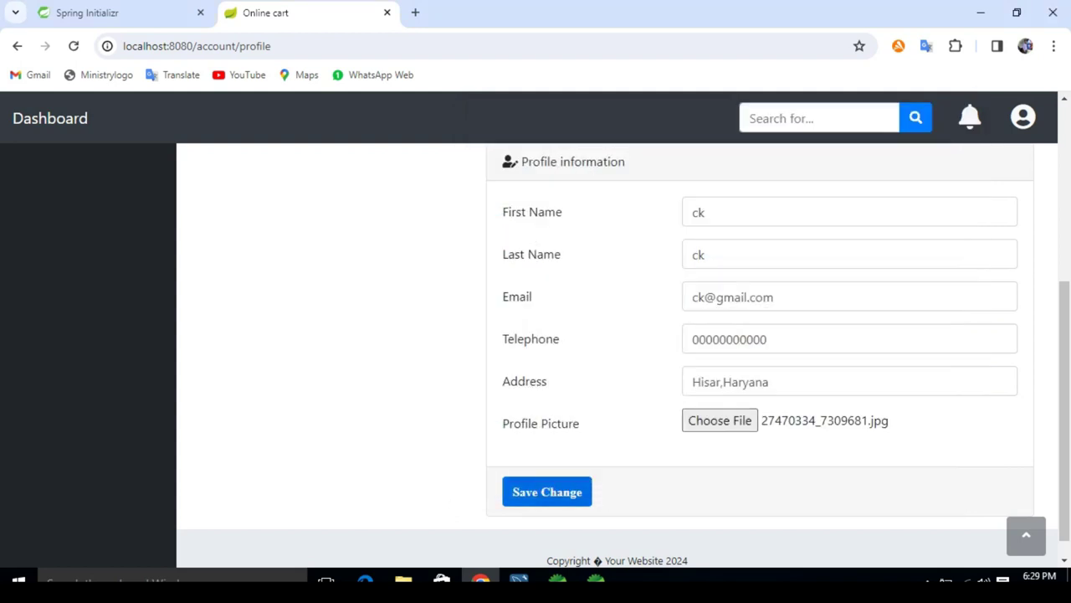
click(547, 491)
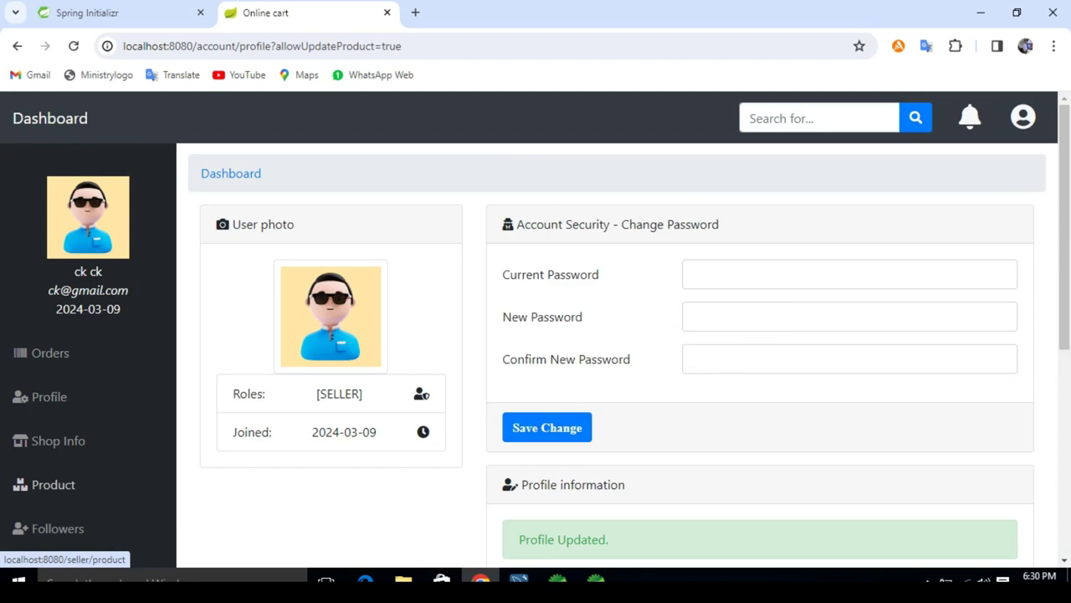
Step: Open the Add New Product form from the seller's product list
click(53, 483)
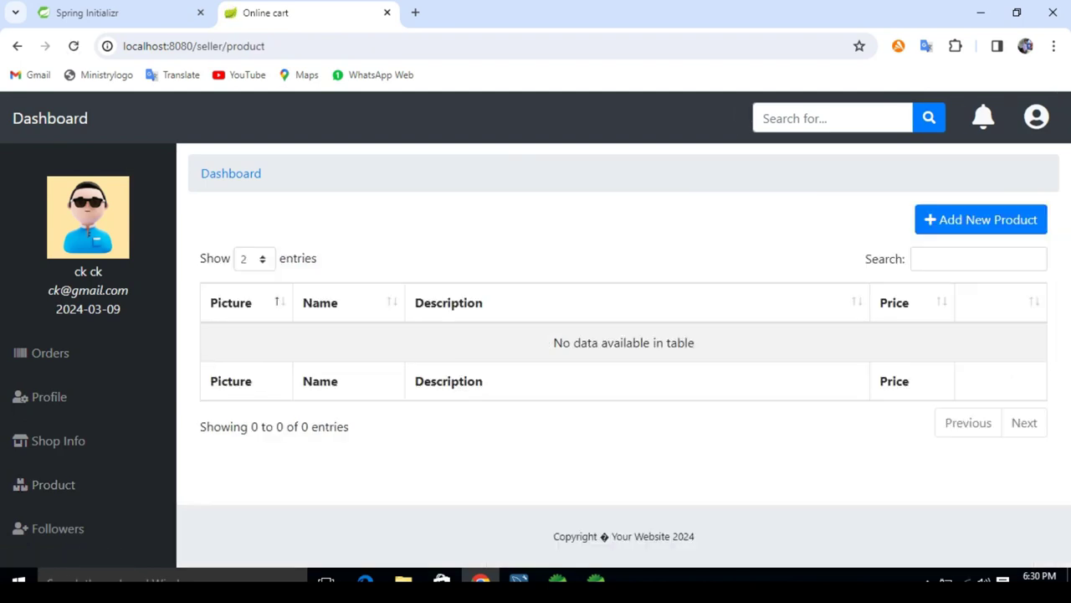
click(49, 118)
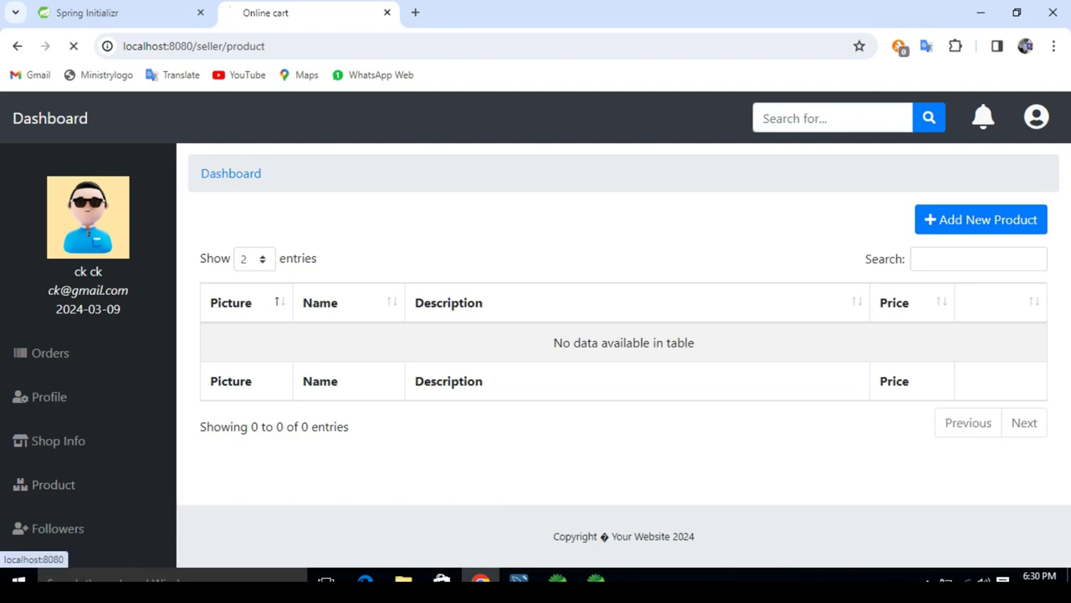
click(1023, 117)
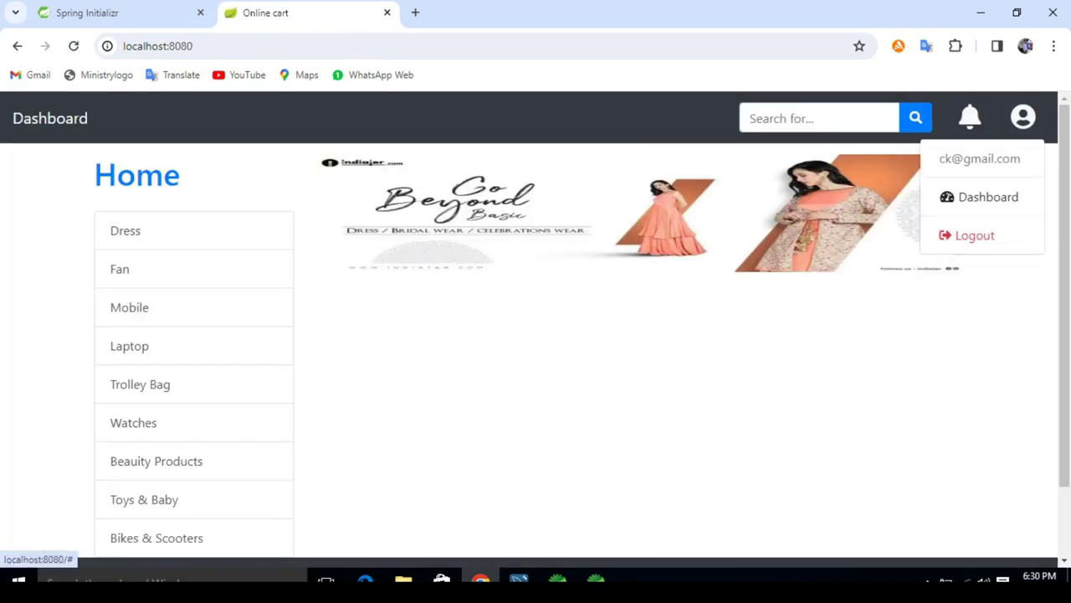
click(979, 197)
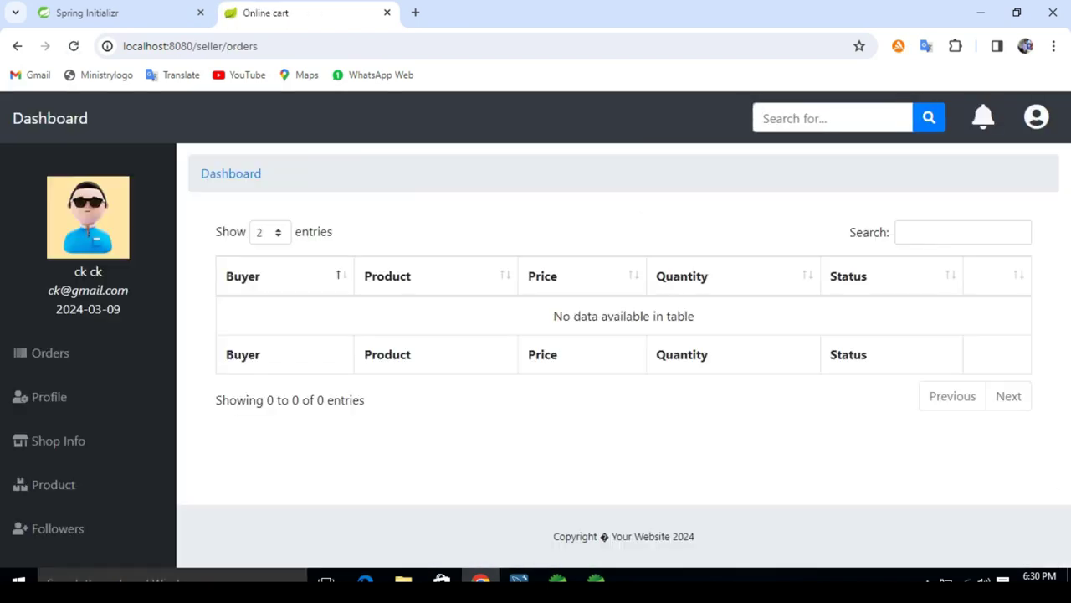
click(52, 485)
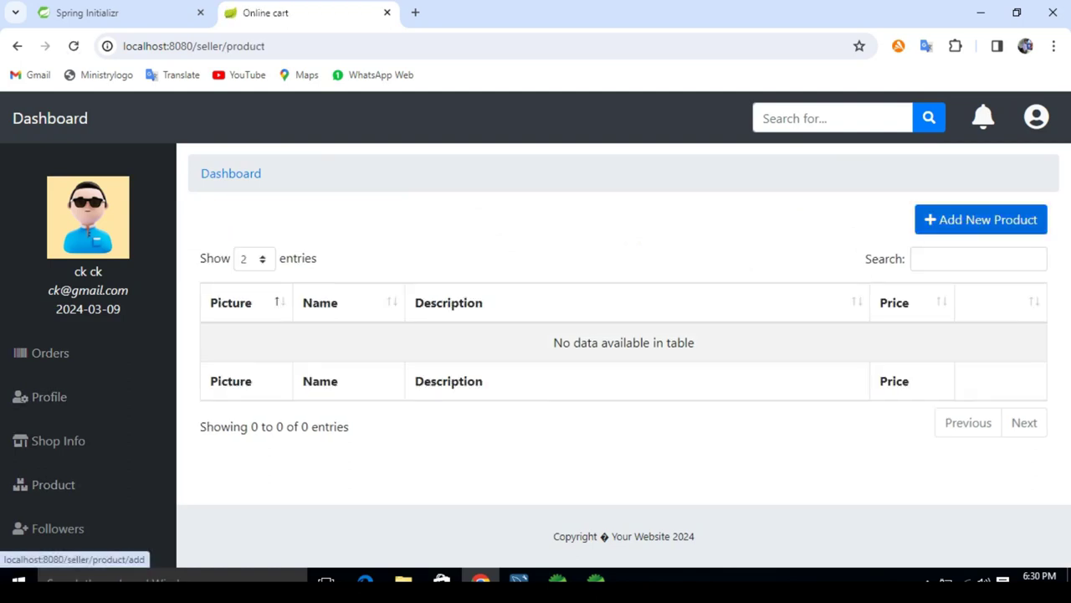
click(981, 219)
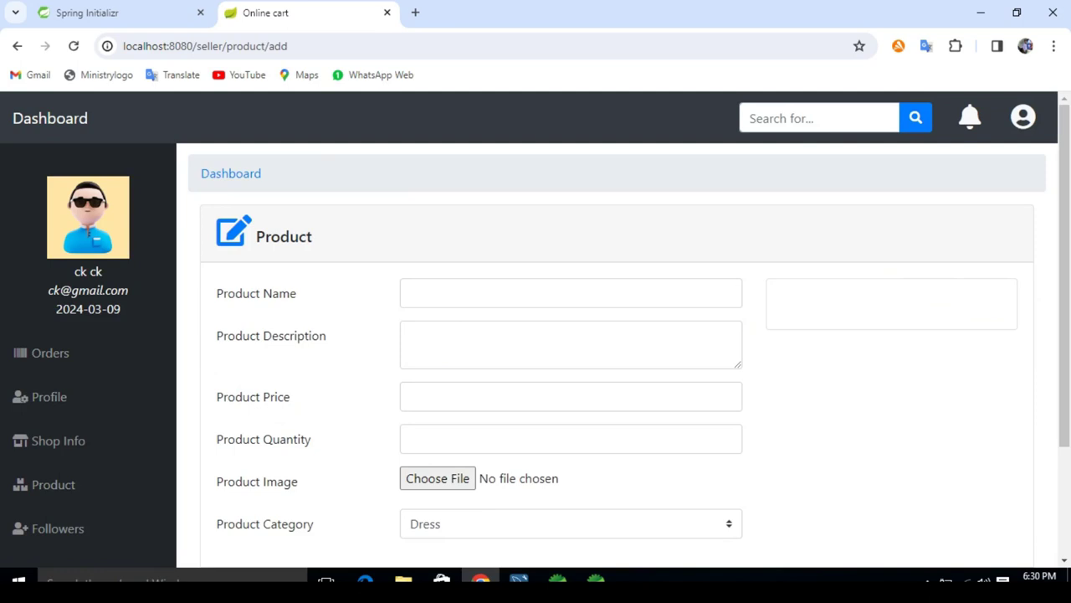
Step: Attach the Apple laptop photo, name the product Apple Laptop and describe it as Laptop
click(437, 478)
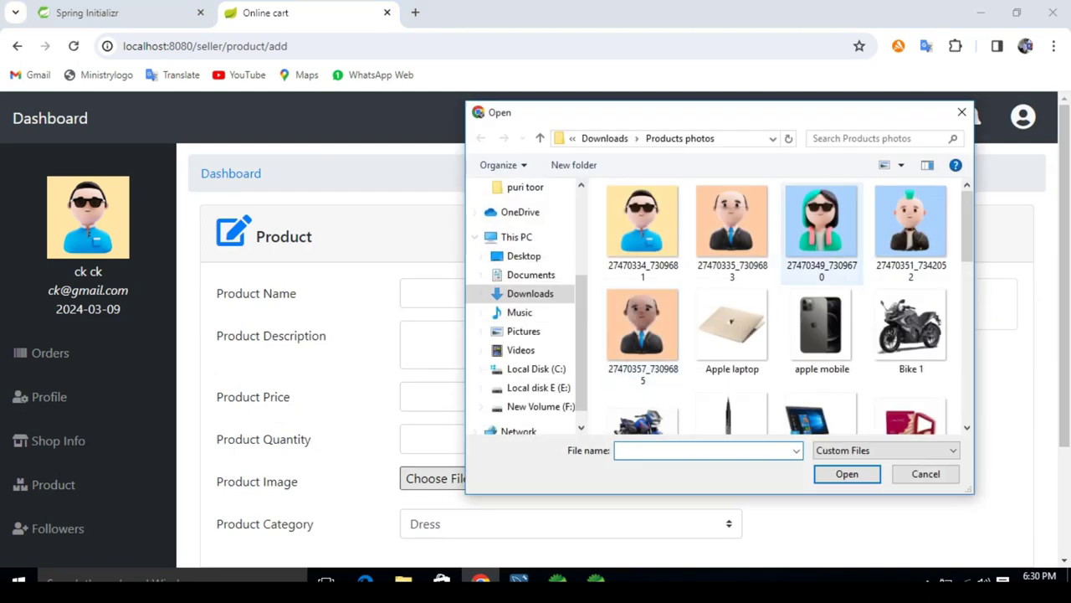
double_click(732, 326)
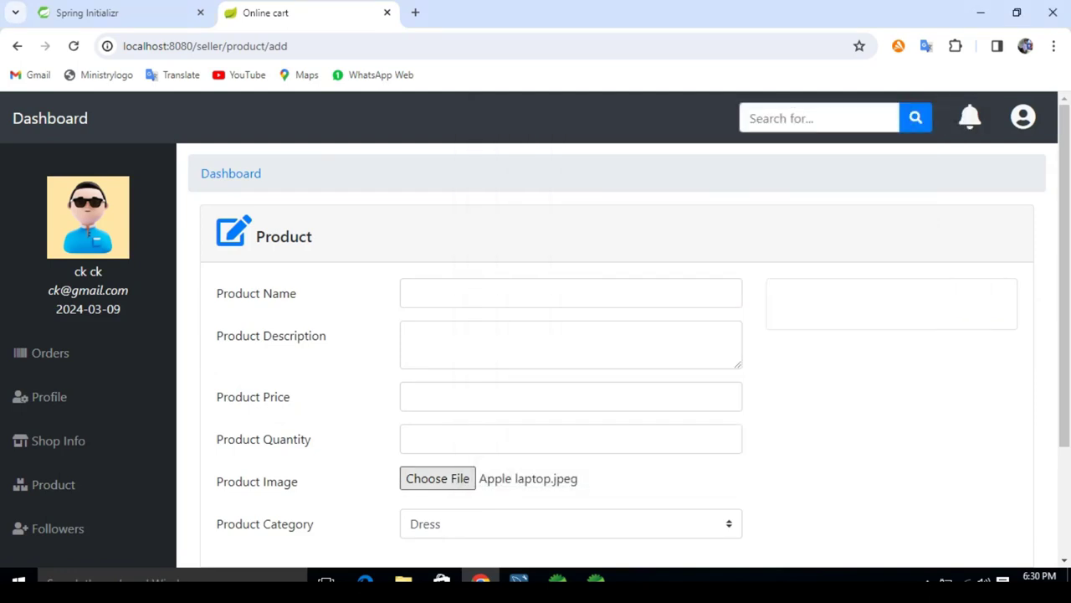
click(502, 293)
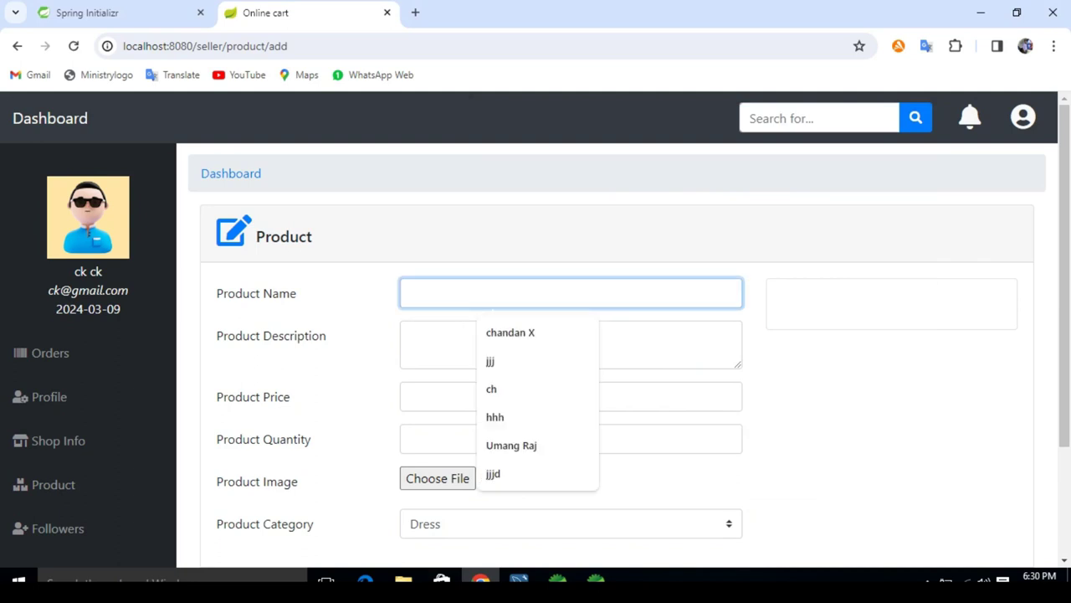
text(A)
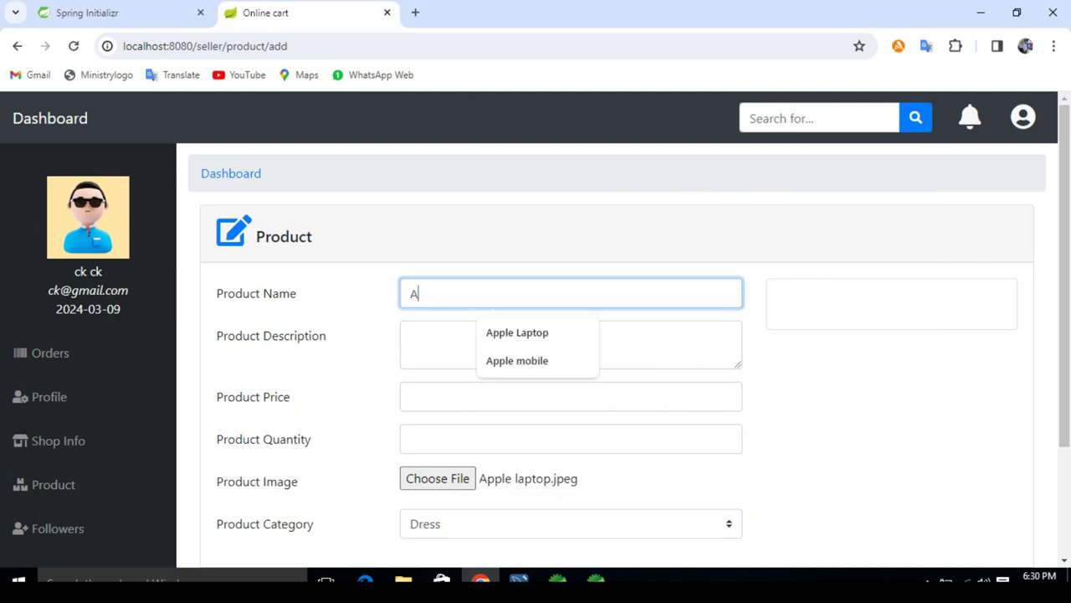
key(Down)
key(Return)
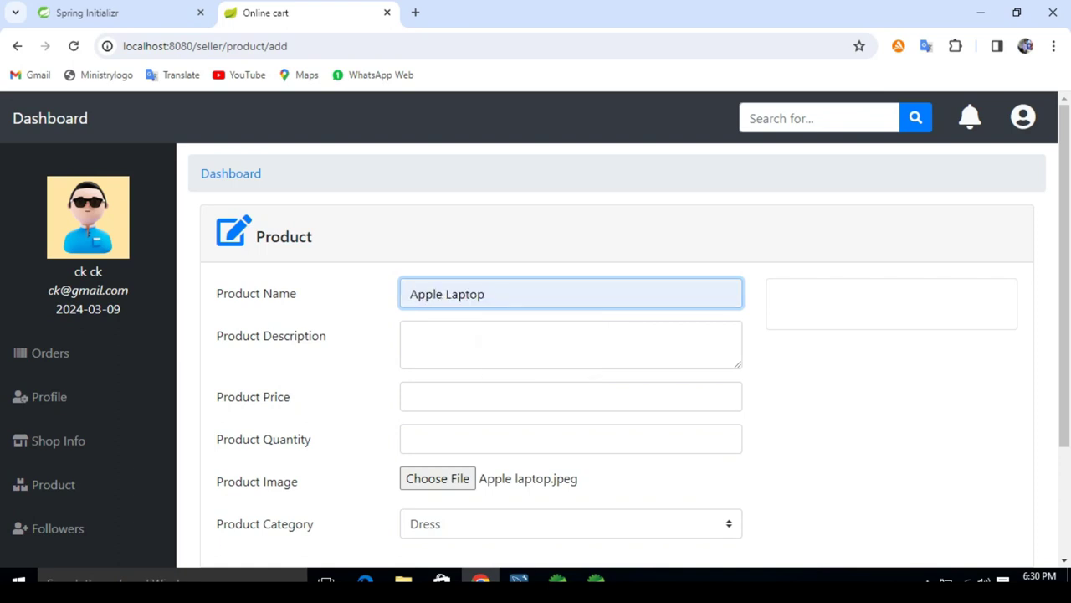
click(411, 336)
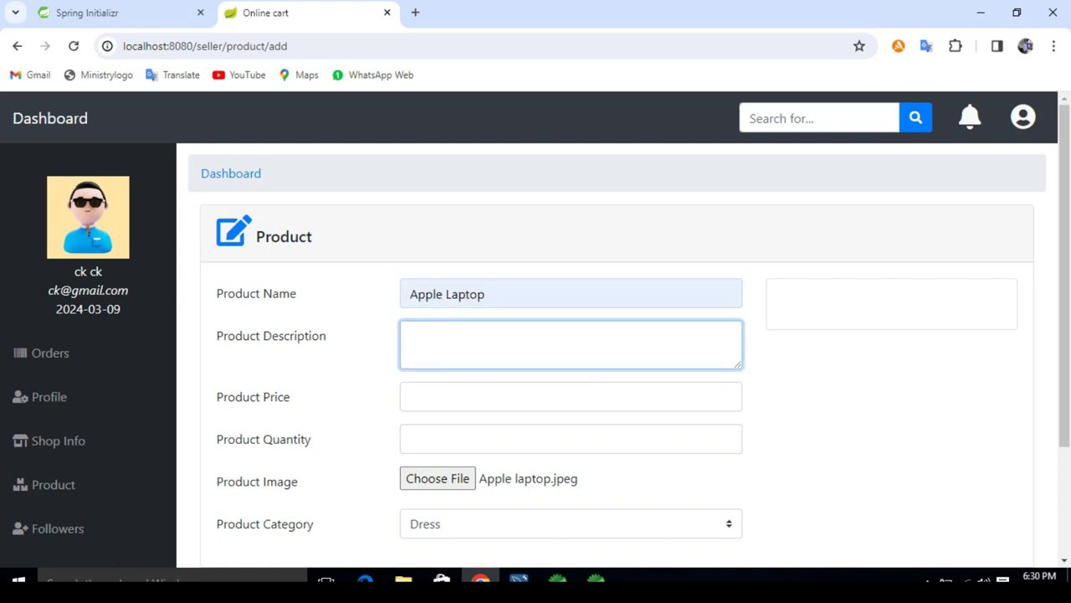
text(L)
text(aptop)
Step: Enter price 75000 and quantity 2, choose the Laptop category, and submit the product
click(571, 397)
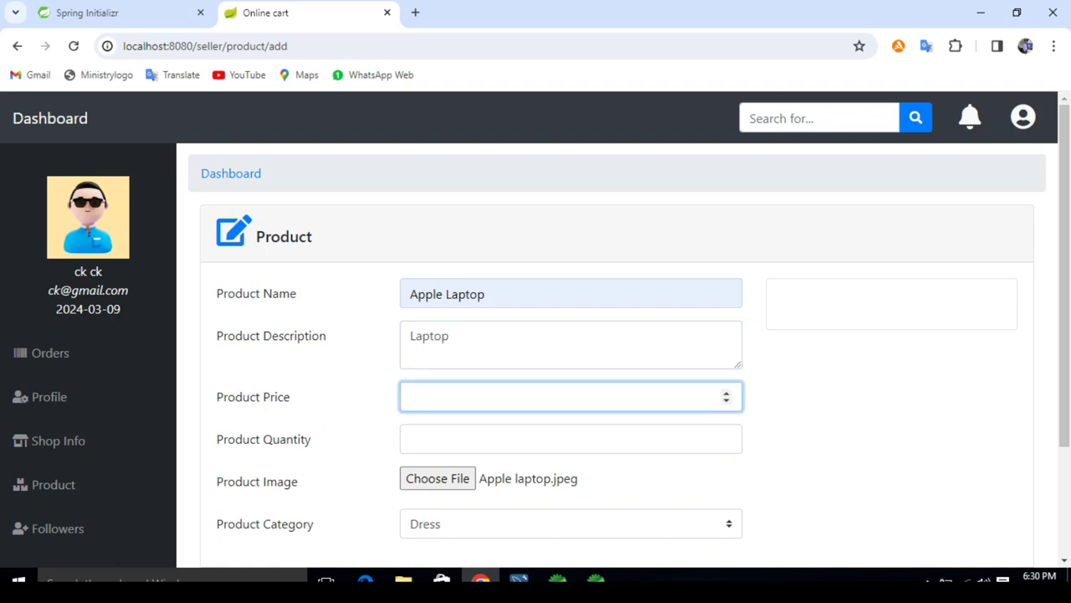
text(75000)
key(Tab)
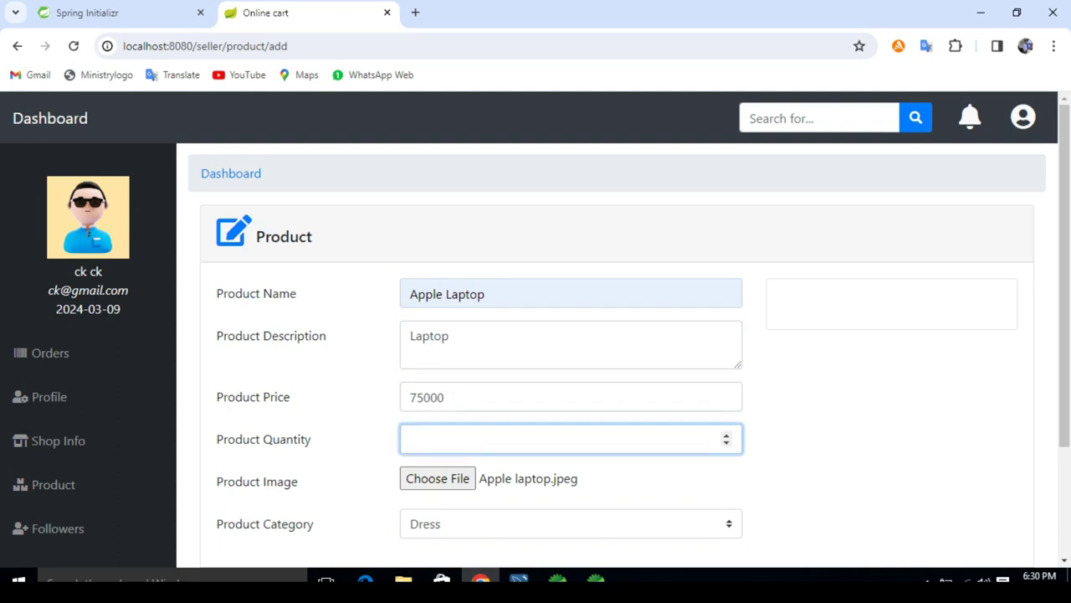
text(1)
key(BackSpace)
text(2)
scroll(542, 351, down, 2)
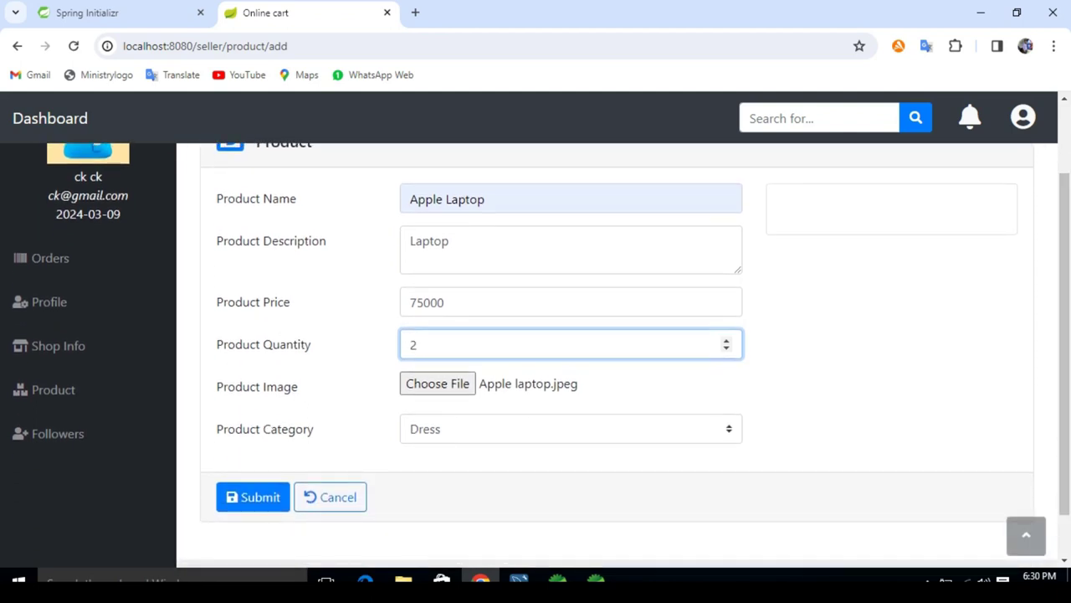
click(571, 428)
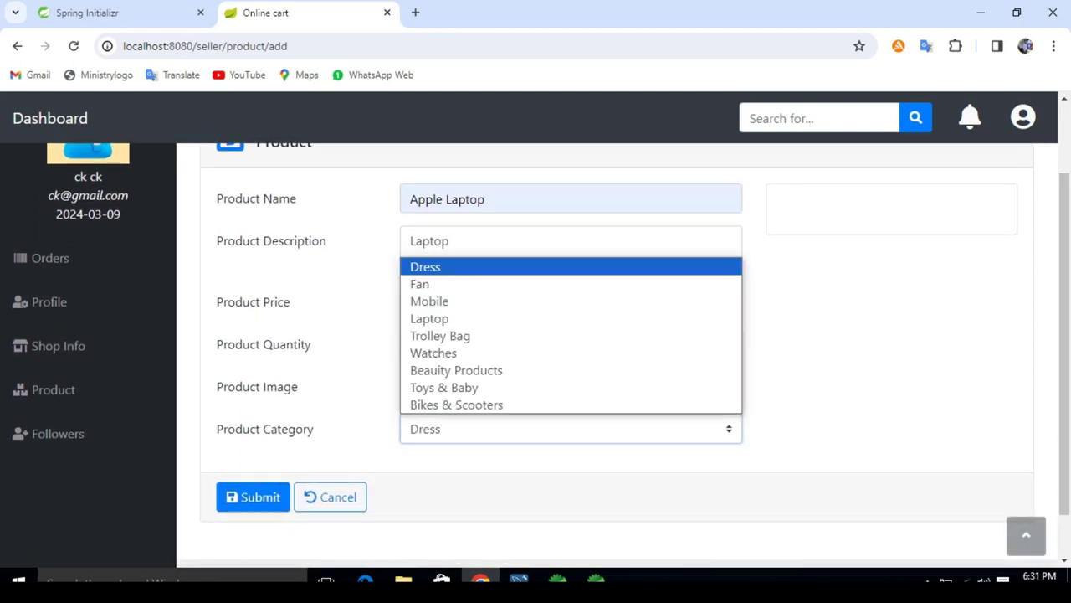
key(Up)
key(Return)
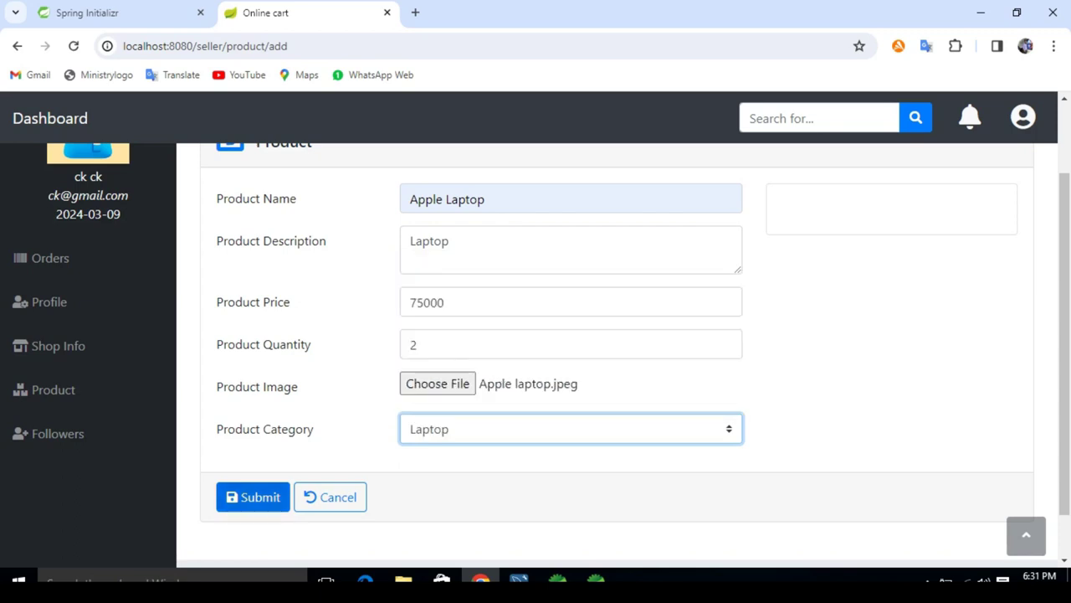
click(253, 496)
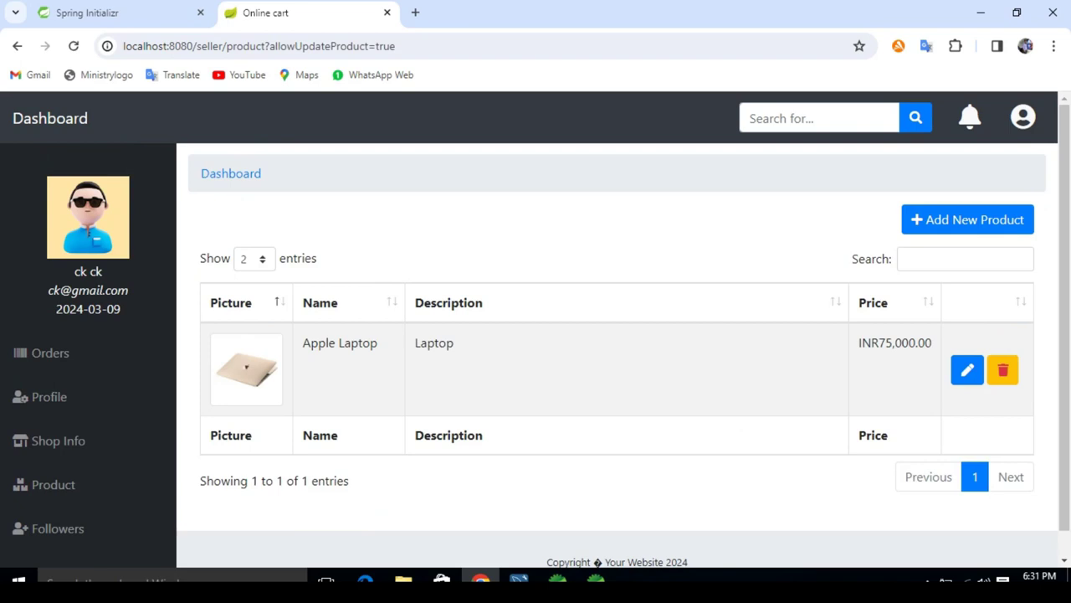
Step: Browse the storefront's Laptop, Dress and Fan categories to confirm Apple Laptop, then return to the seller dashboard
click(49, 118)
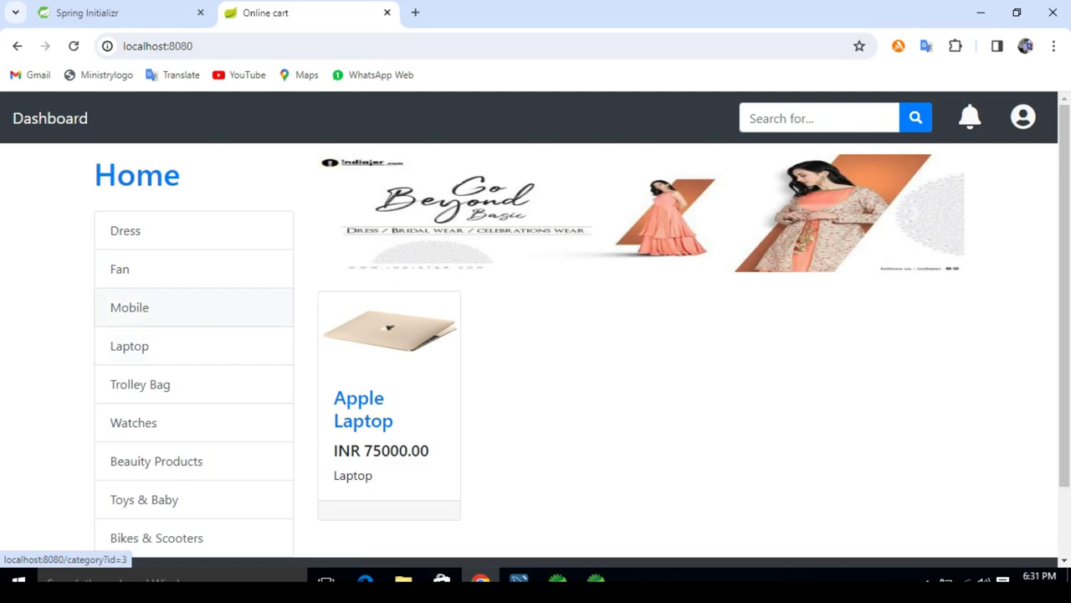
click(129, 346)
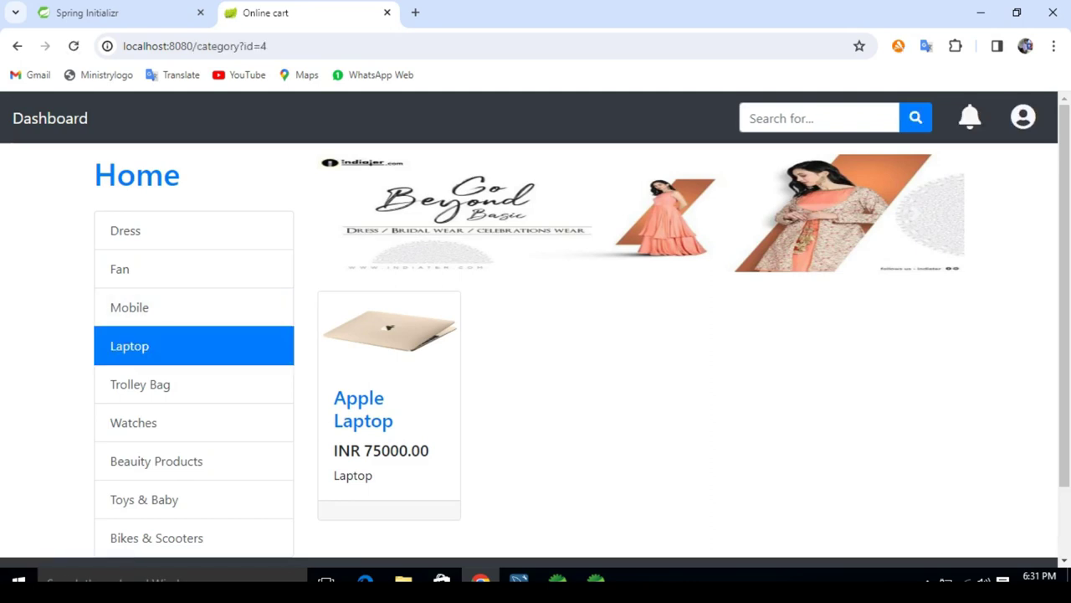
click(126, 230)
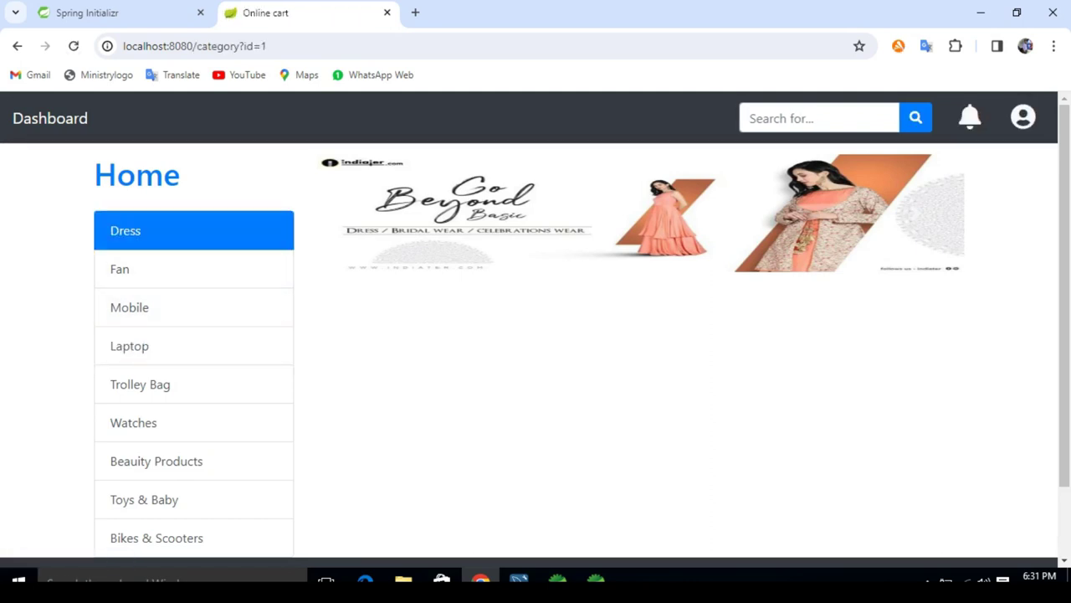
click(120, 268)
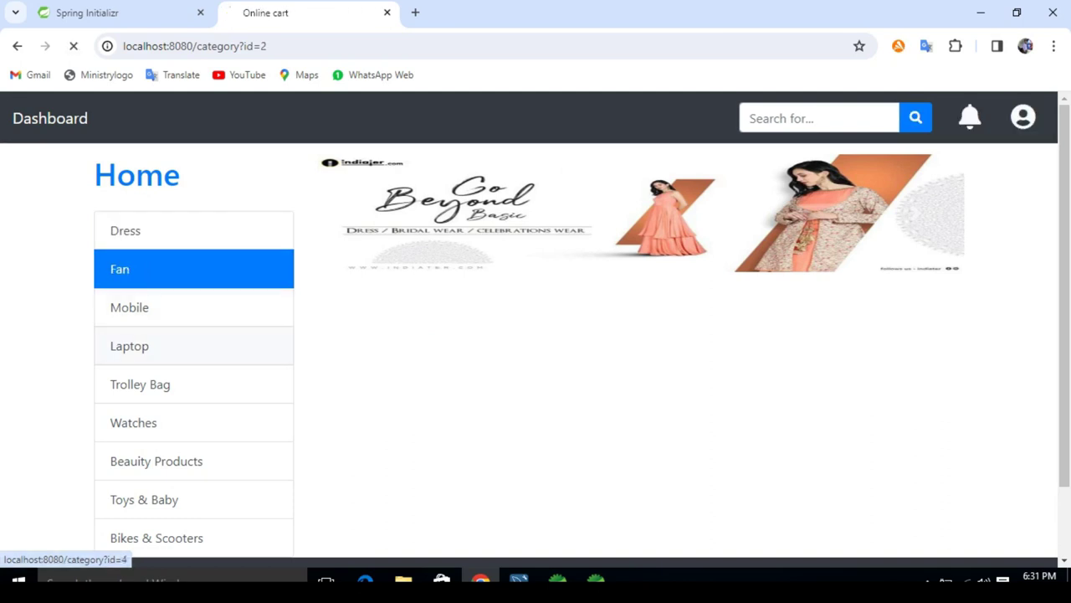
click(130, 346)
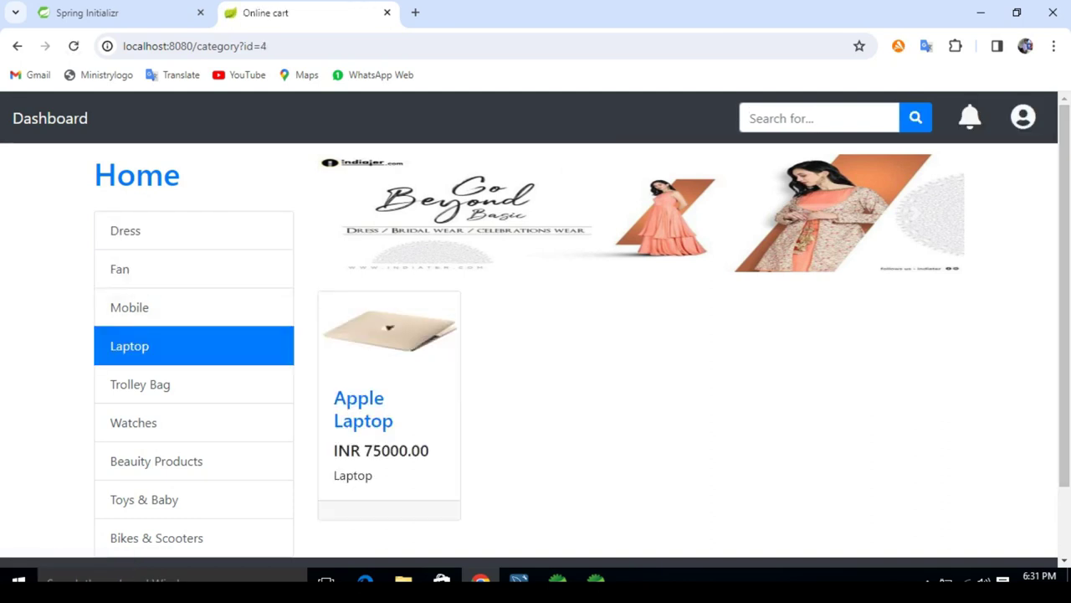
click(1022, 116)
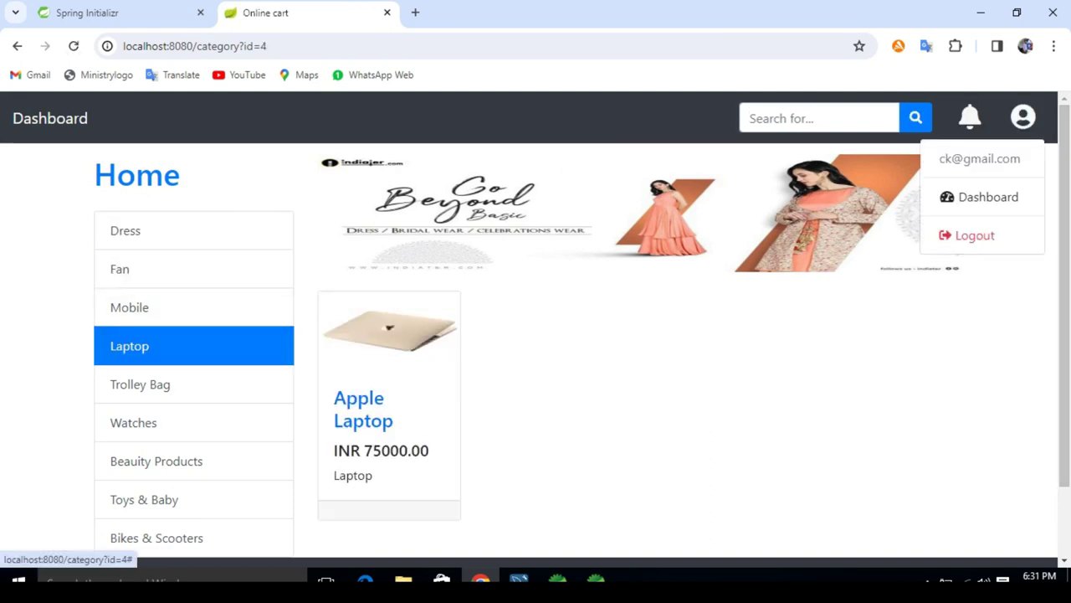
click(979, 196)
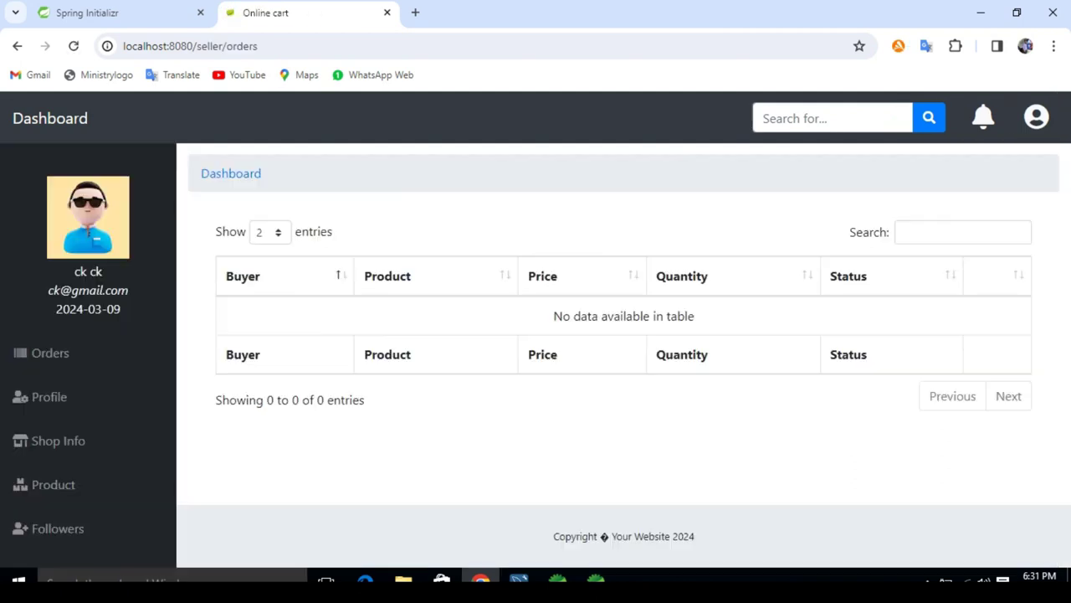
Step: Start a new product with the apple mobile.jpeg photo attached
click(53, 485)
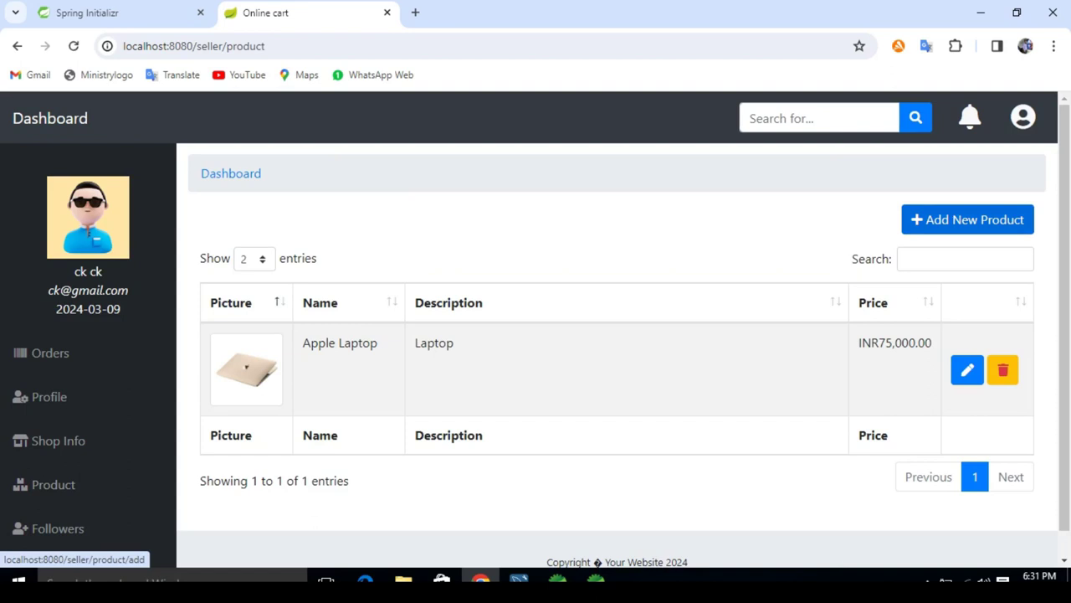
click(967, 219)
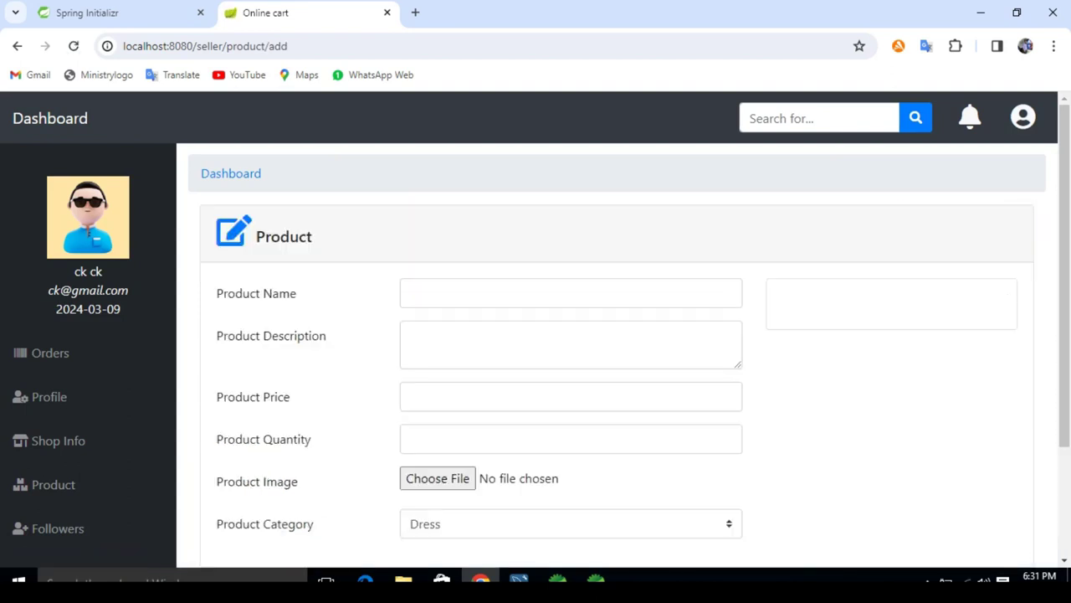
click(437, 478)
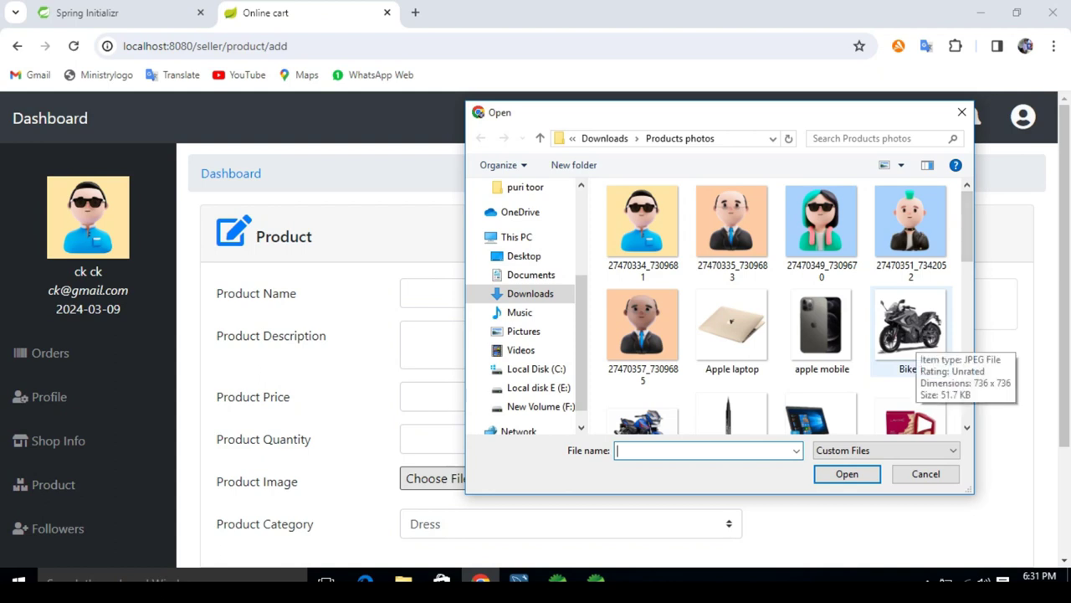
double_click(821, 326)
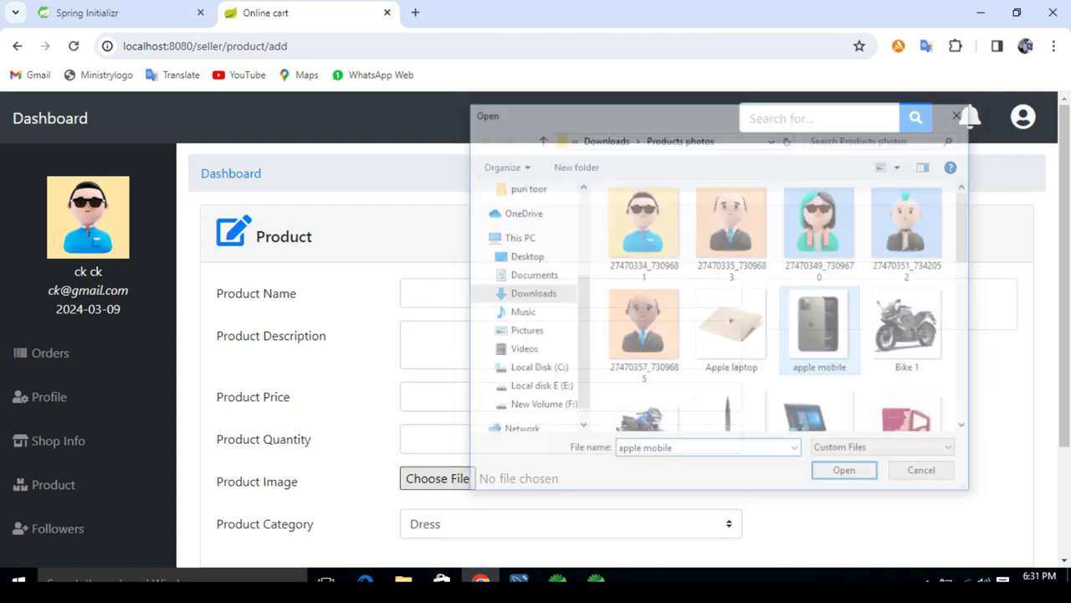
Step: Name the product Apple mobile with the description mobile
click(485, 293)
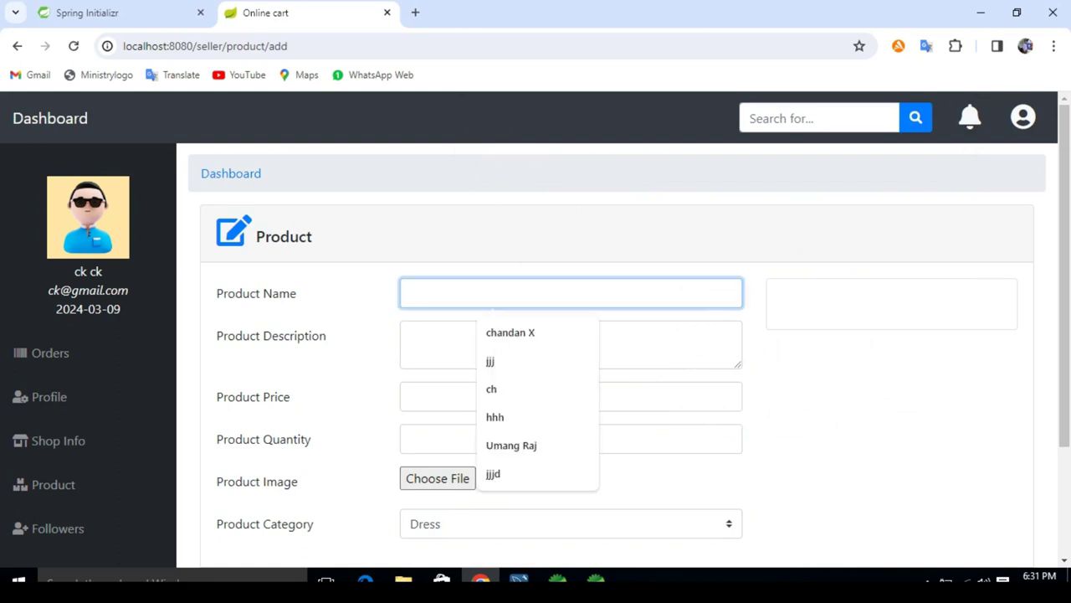
text(a)
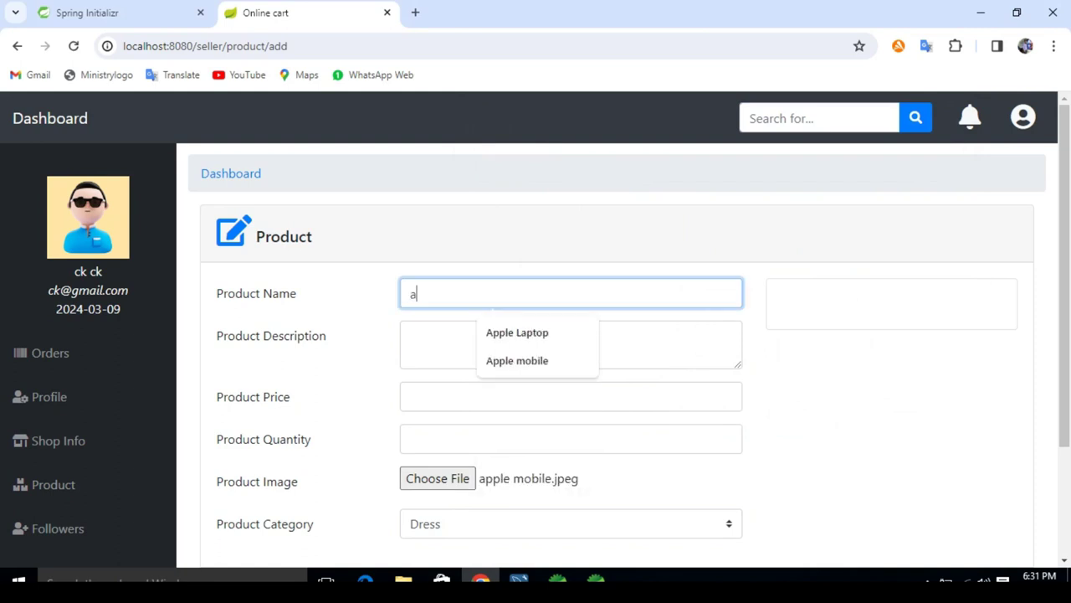
key(Down)
key(Down)
key(Return)
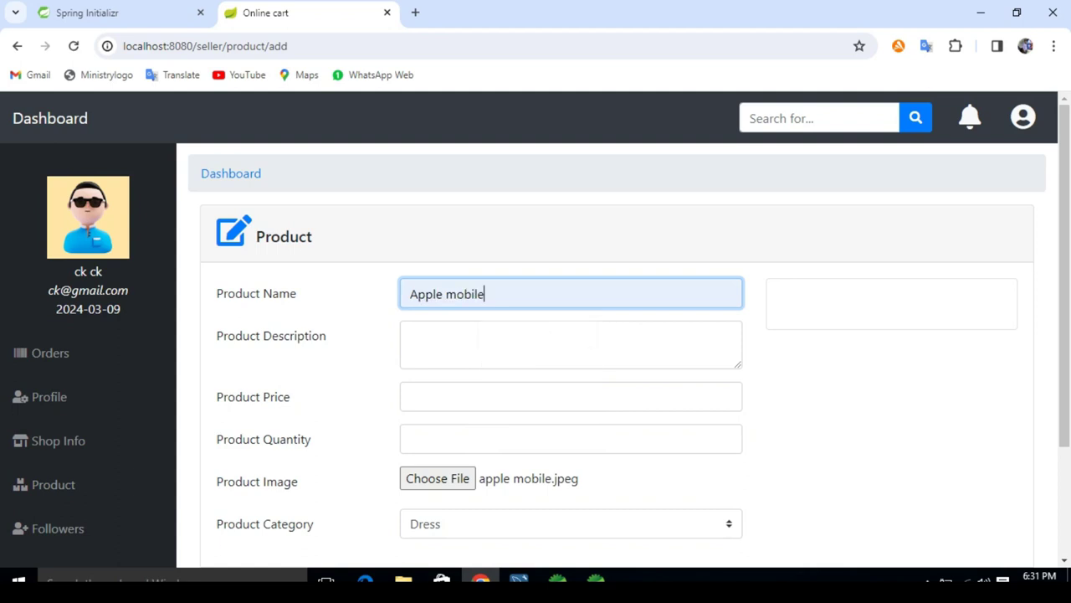
key(Tab)
text(mobile)
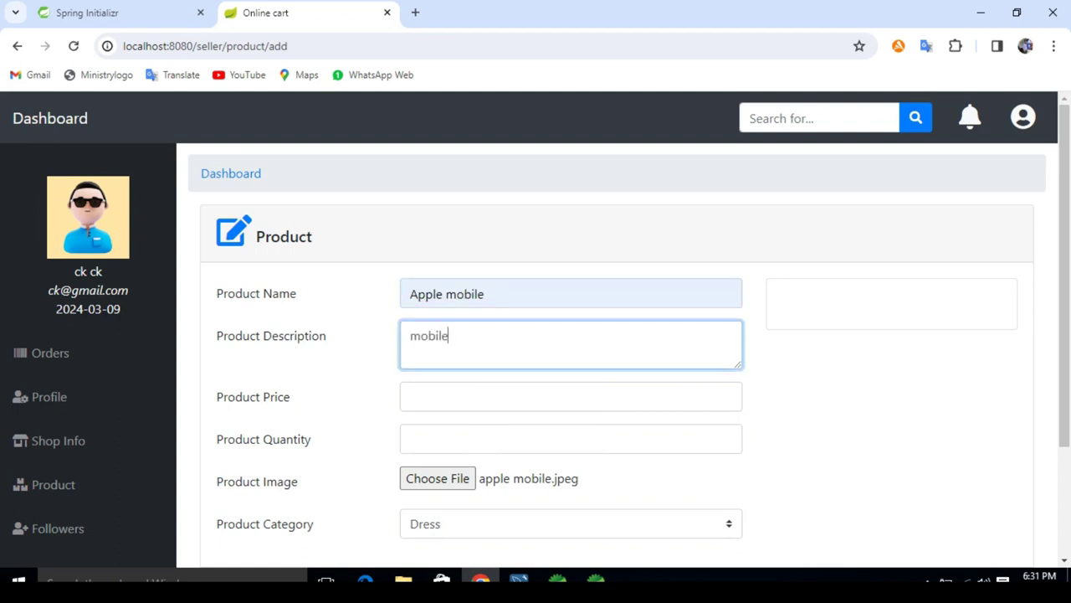
Step: Enter price 35000 and quantity 5, choose the Mobile category, and submit
key(Tab)
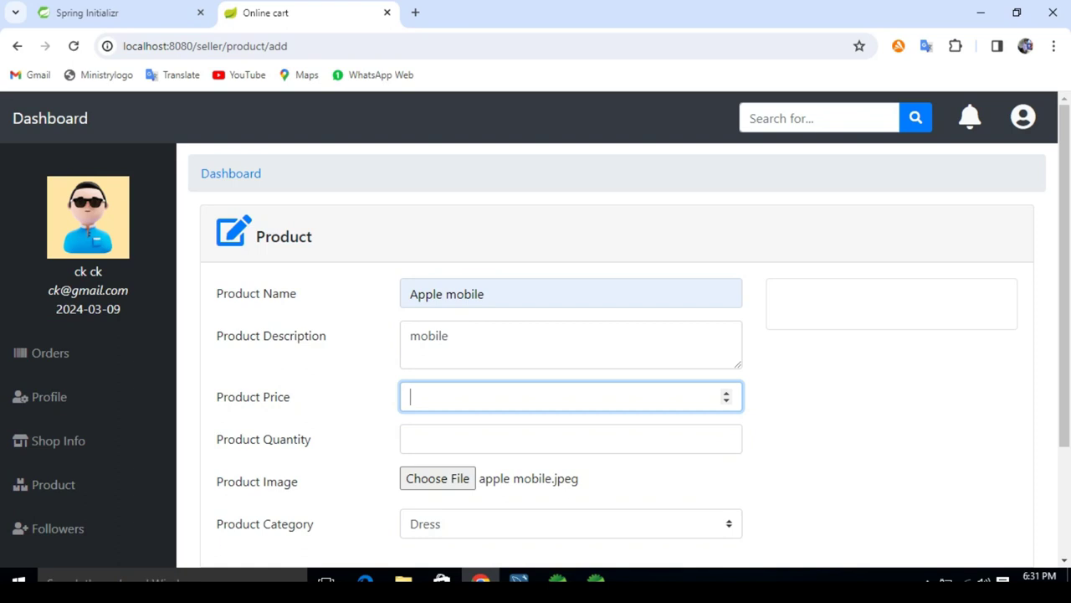
text(35000)
key(Tab)
text(5)
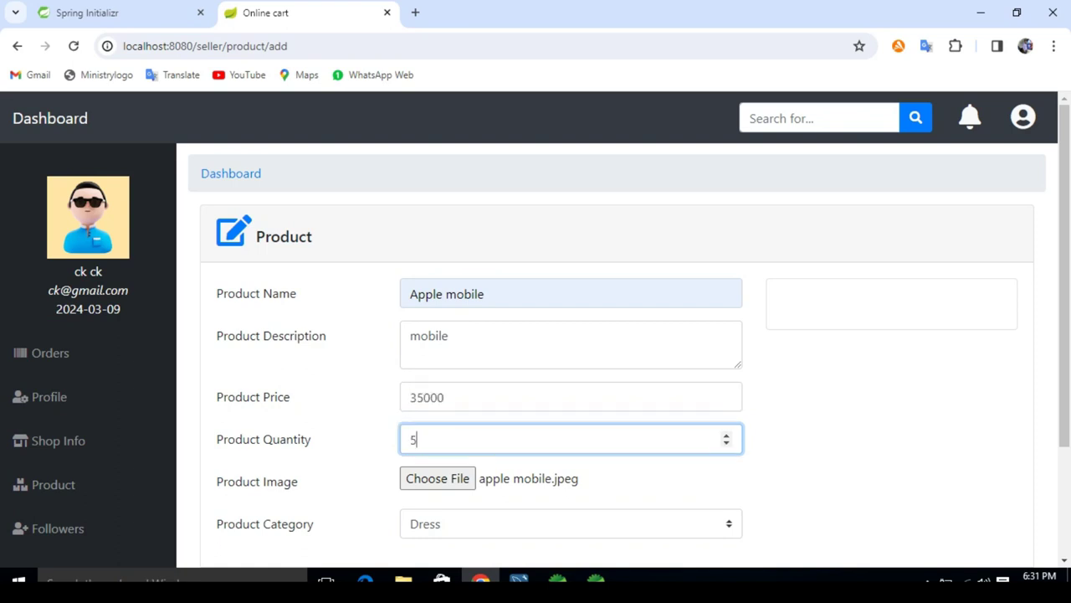
key(Tab)
key(Tab)
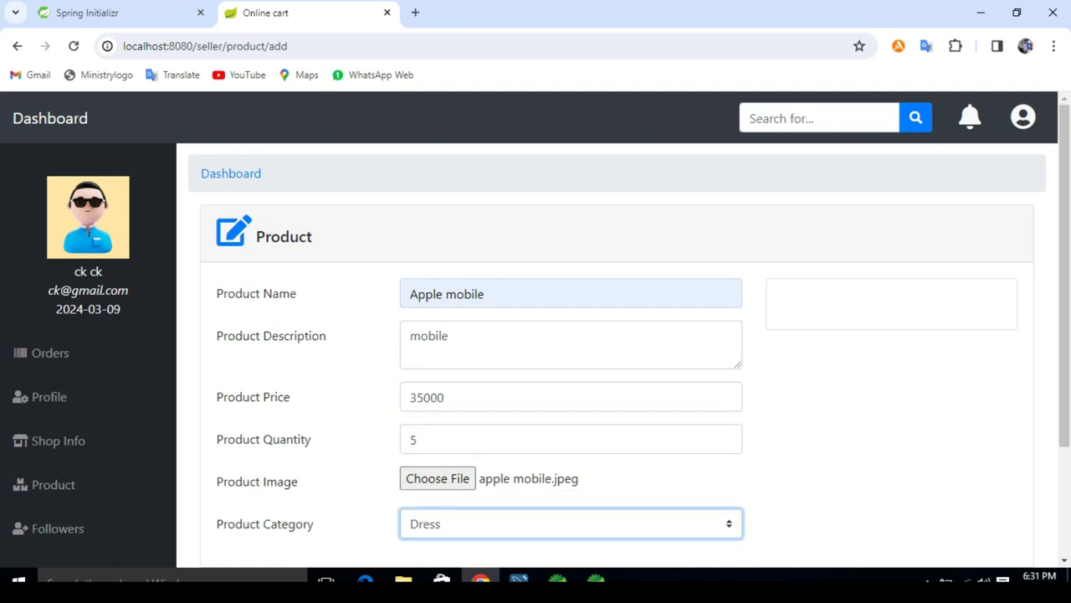
key(space)
key(Down)
key(Down)
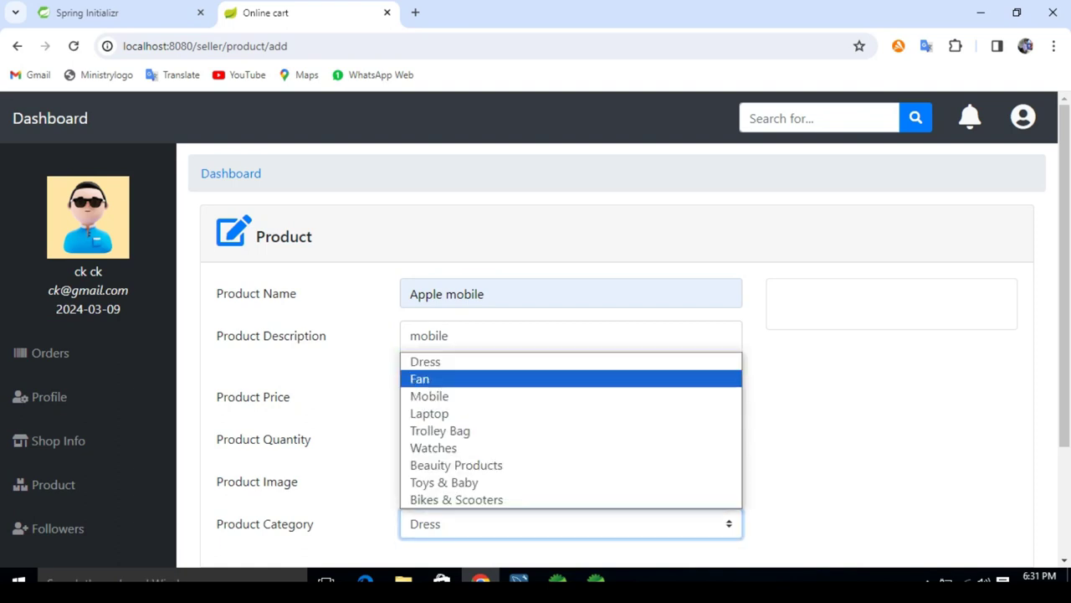
key(Return)
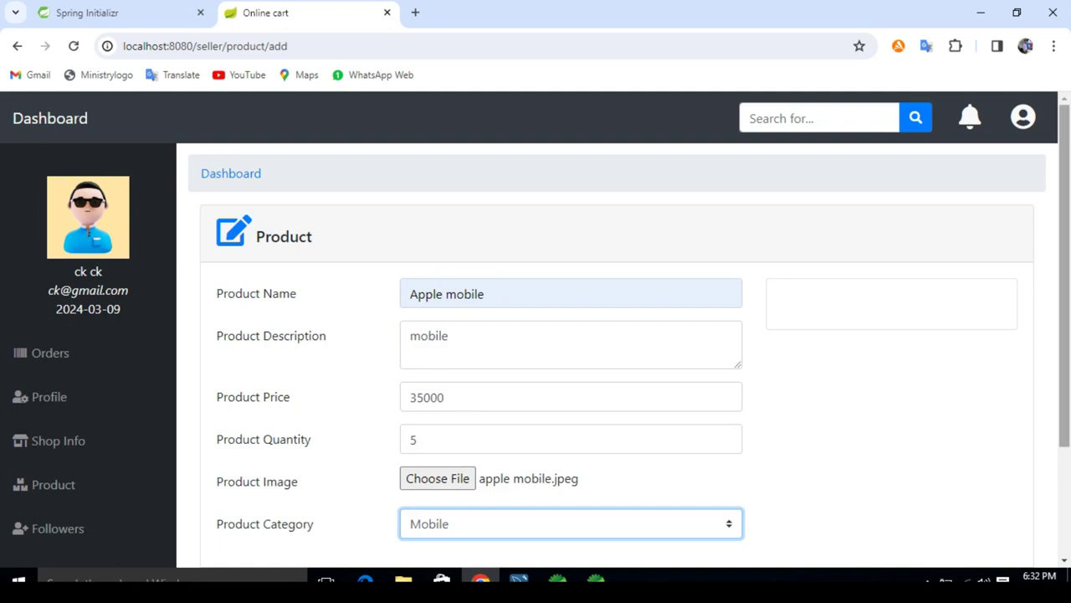
scroll(535, 351, down, 2)
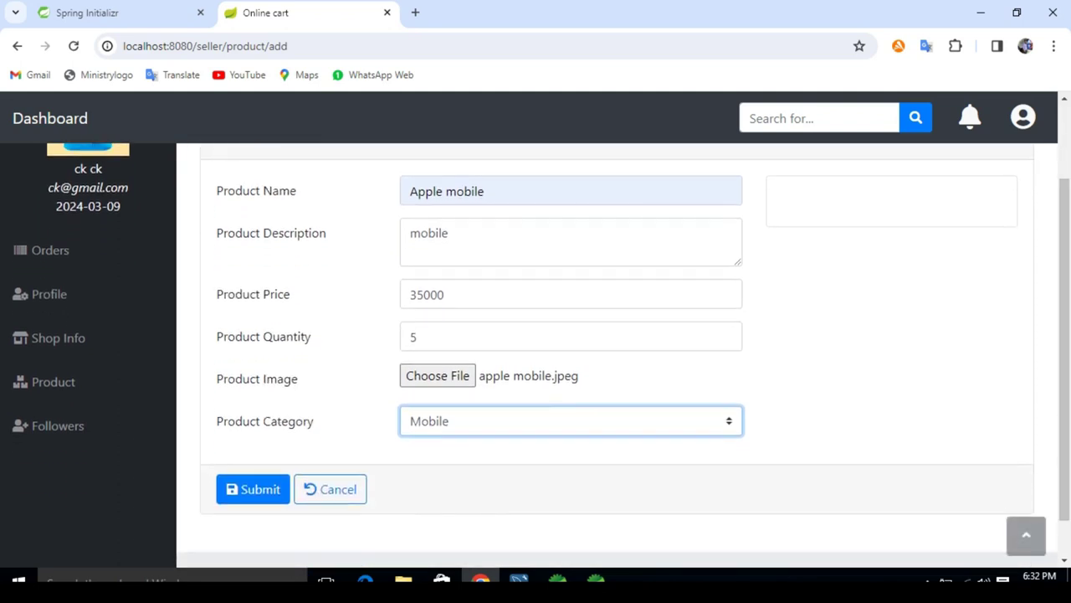
key(Tab)
key(Return)
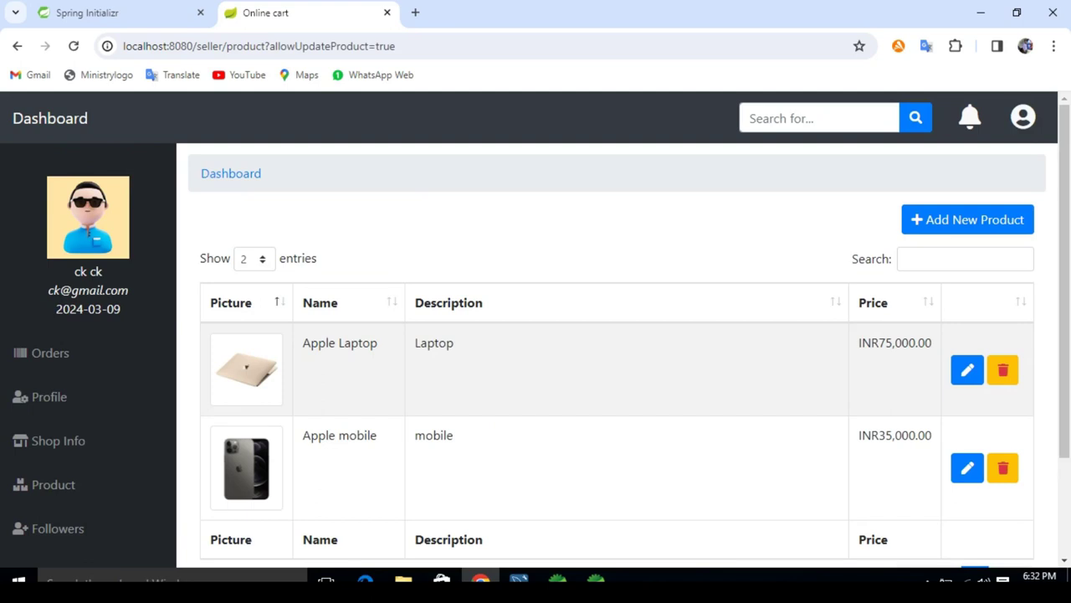
Step: Start a new product with the Bike 1 photo, named Bike and described as Bike
click(967, 219)
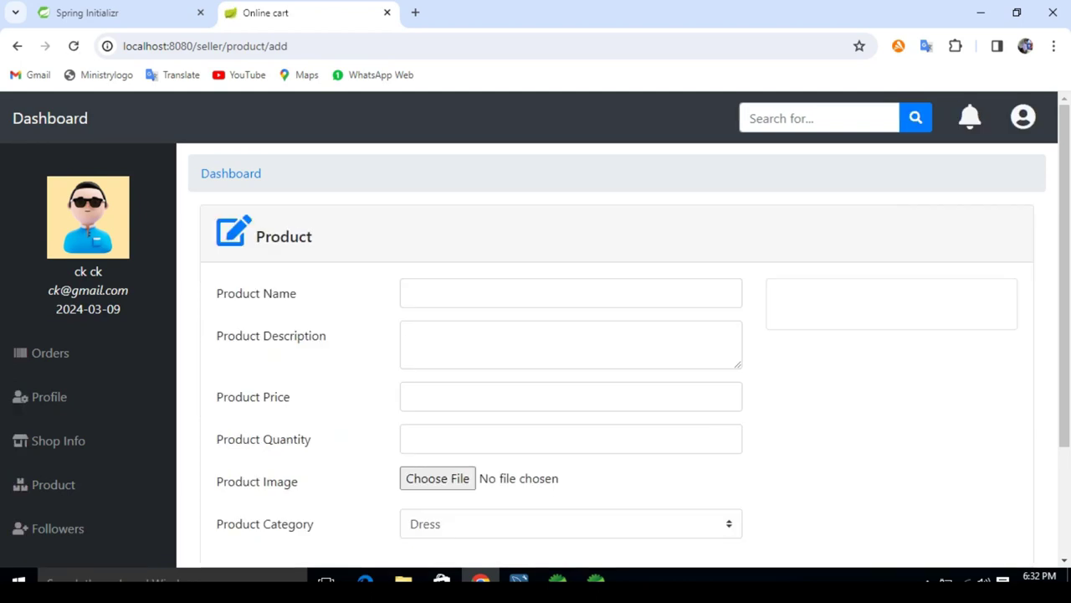
click(437, 478)
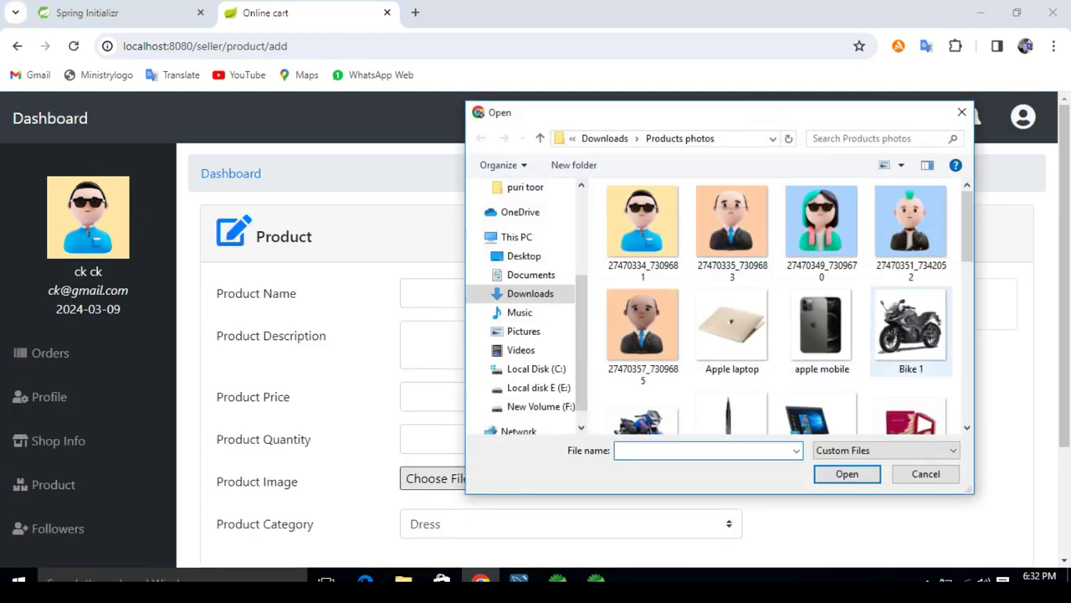
double_click(910, 330)
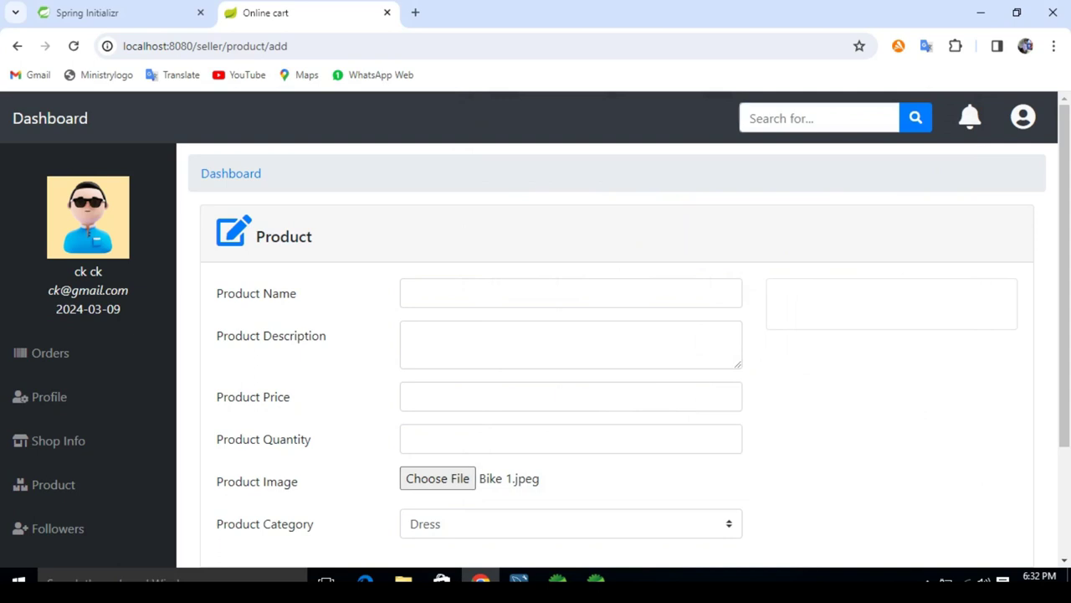
click(502, 293)
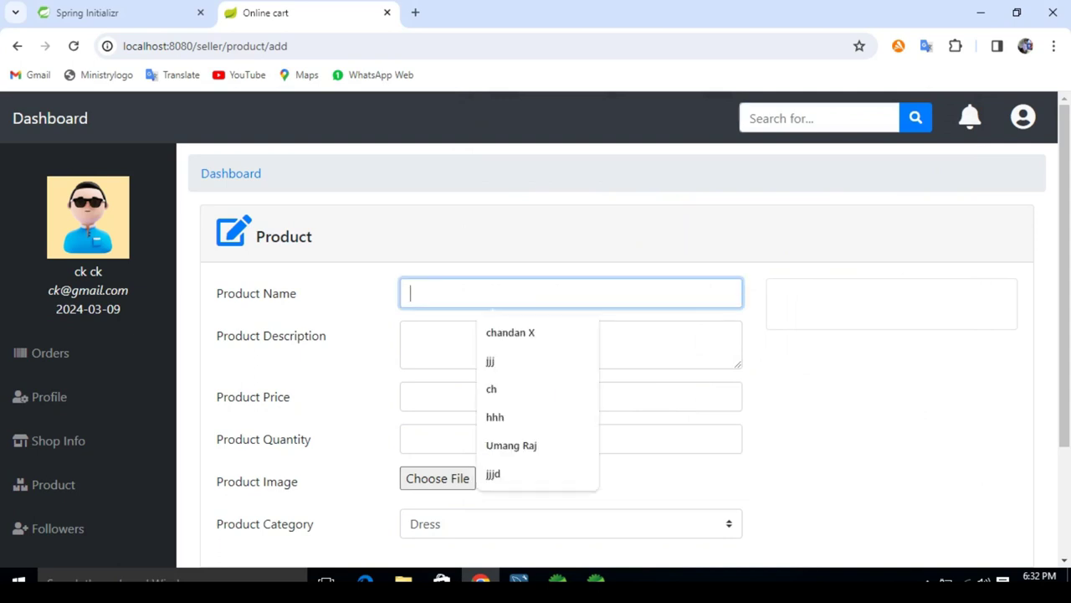
text(Bike)
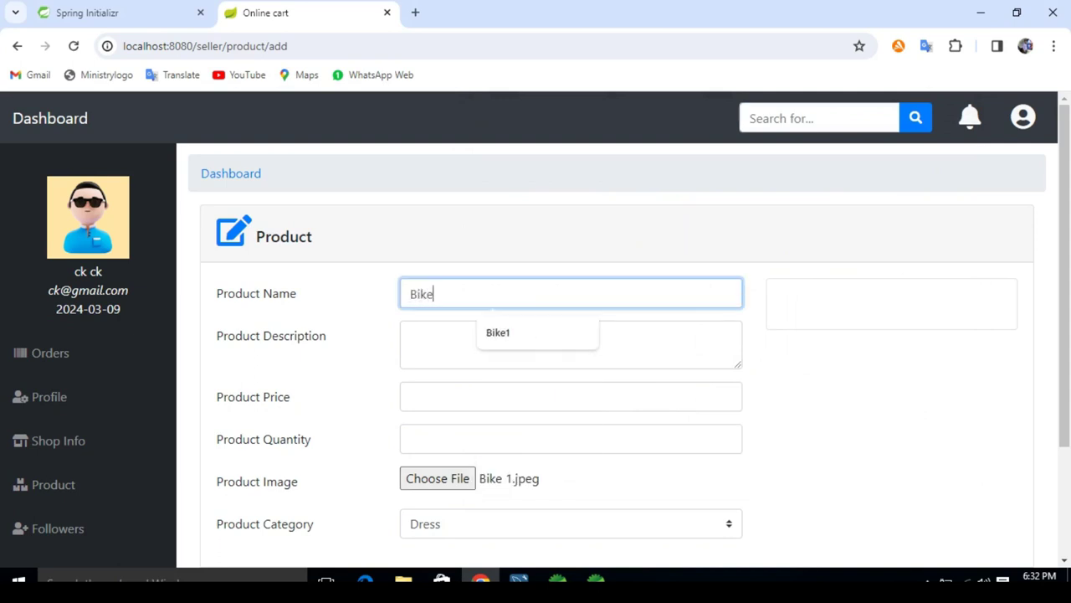
click(502, 344)
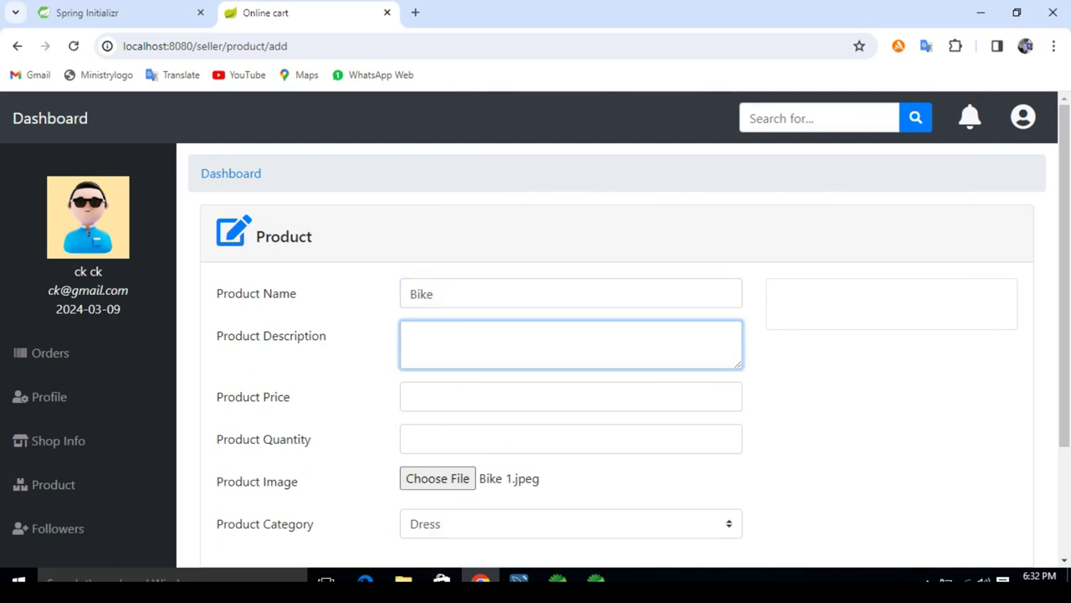
text(Bike)
Step: Enter price 100000 and quantity 4, choose Bikes & Scooters, and submit
click(502, 396)
text(1)
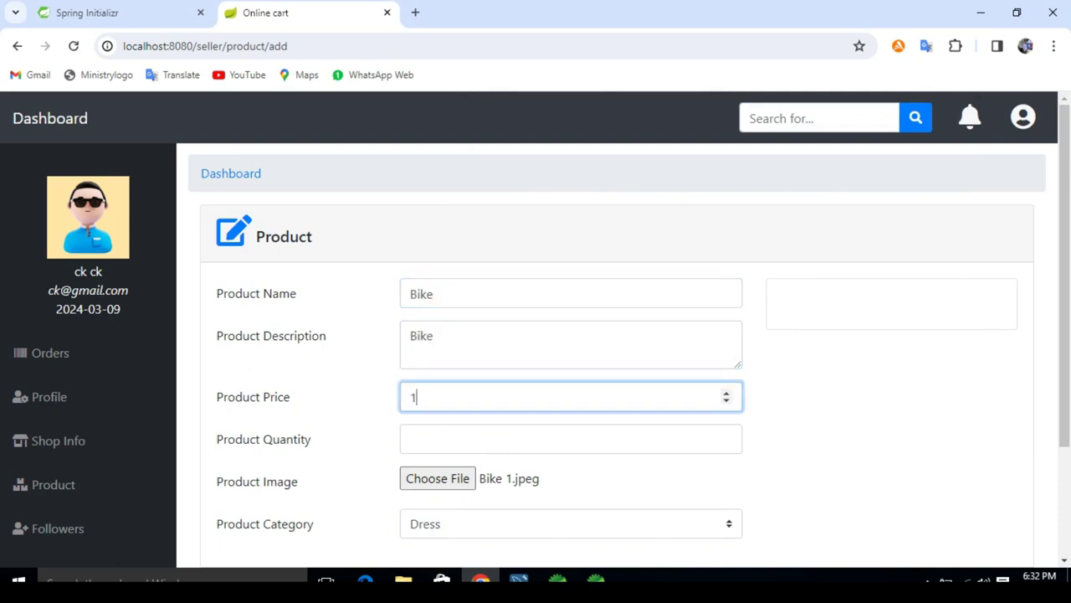
text(00000)
click(569, 439)
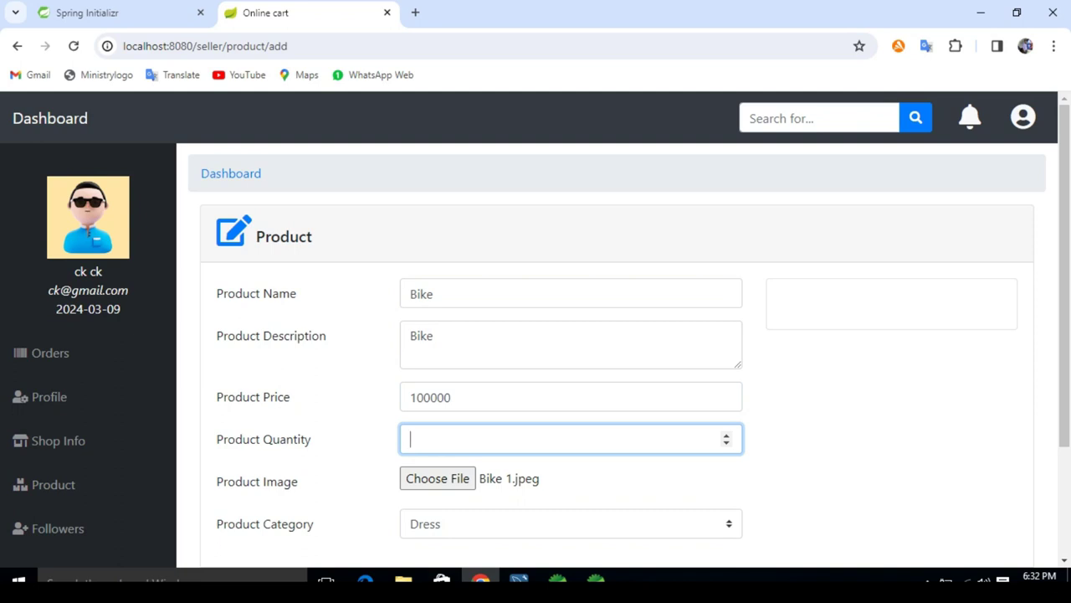
text(4)
key(Tab)
key(Tab)
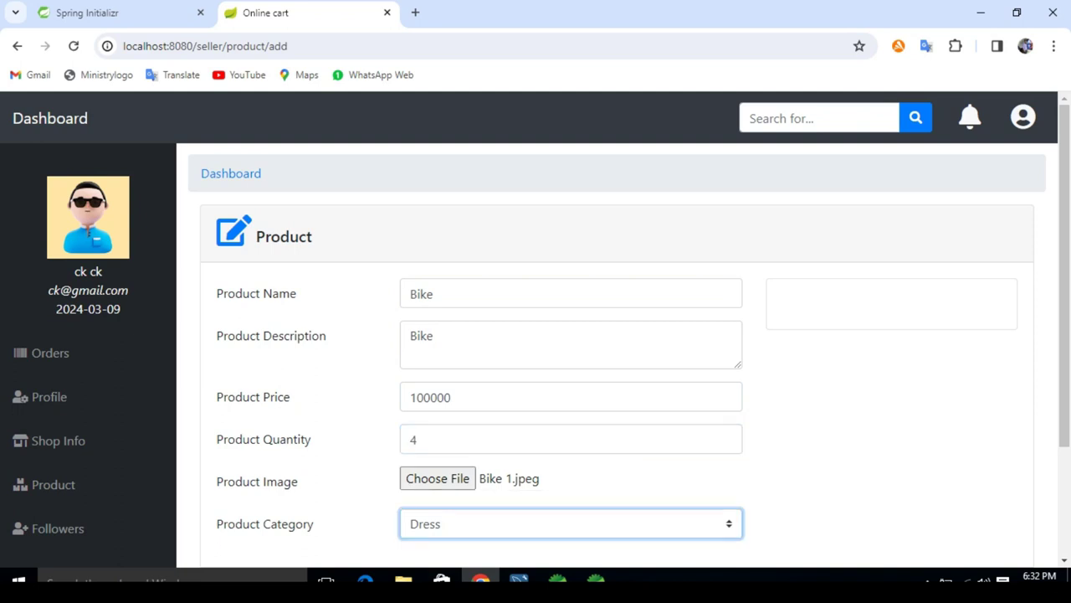
key(space)
key(Down)
key(Down)
key(Down)
key(Down)
key(Down)
key(Down)
key(Down)
key(Down)
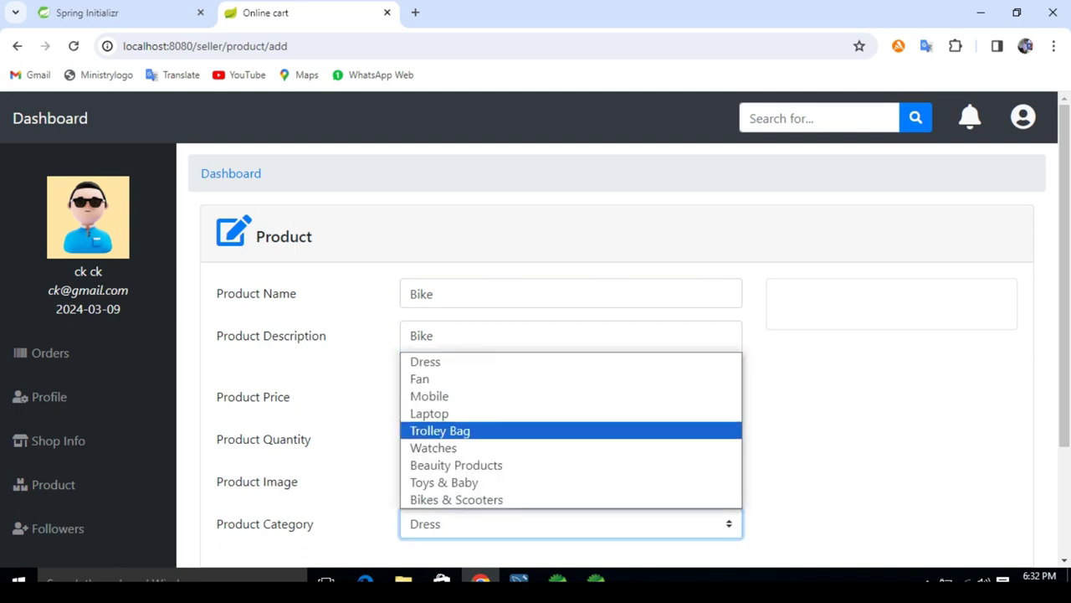
key(Return)
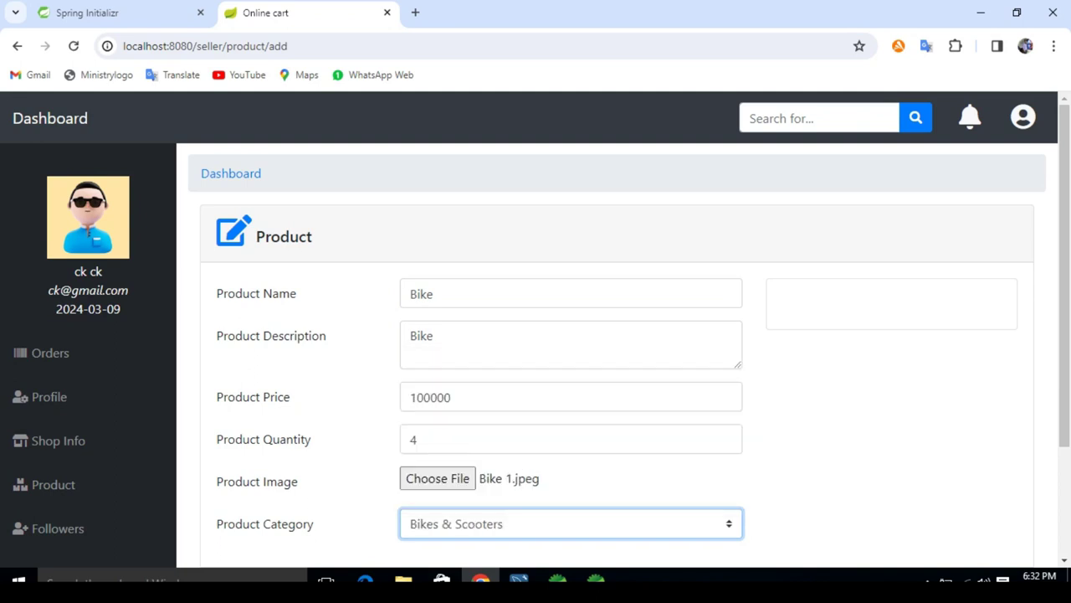
scroll(536, 351, down, 2)
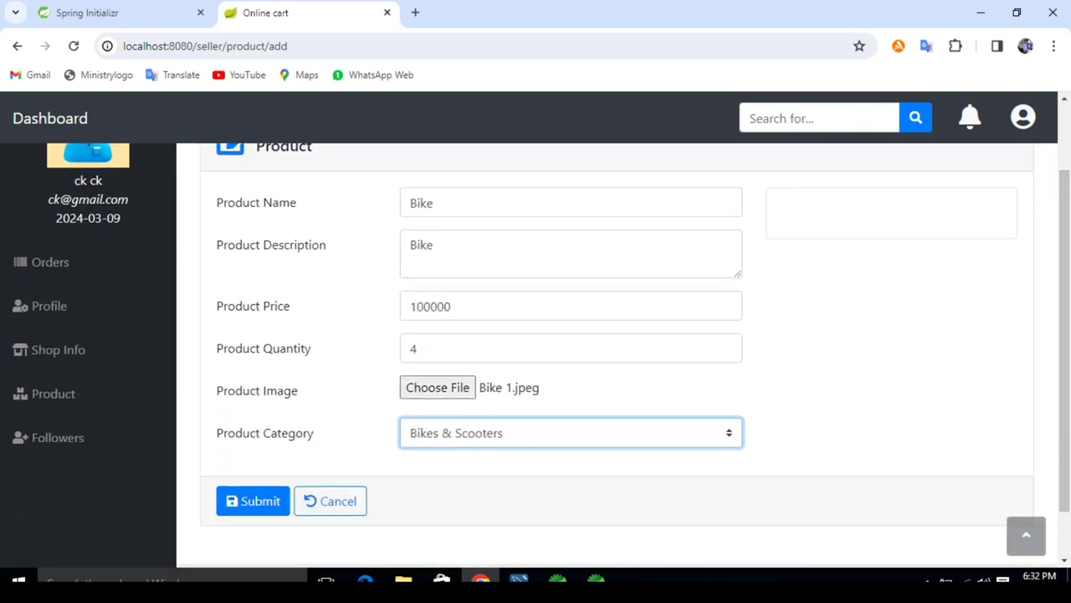
key(Tab)
key(Return)
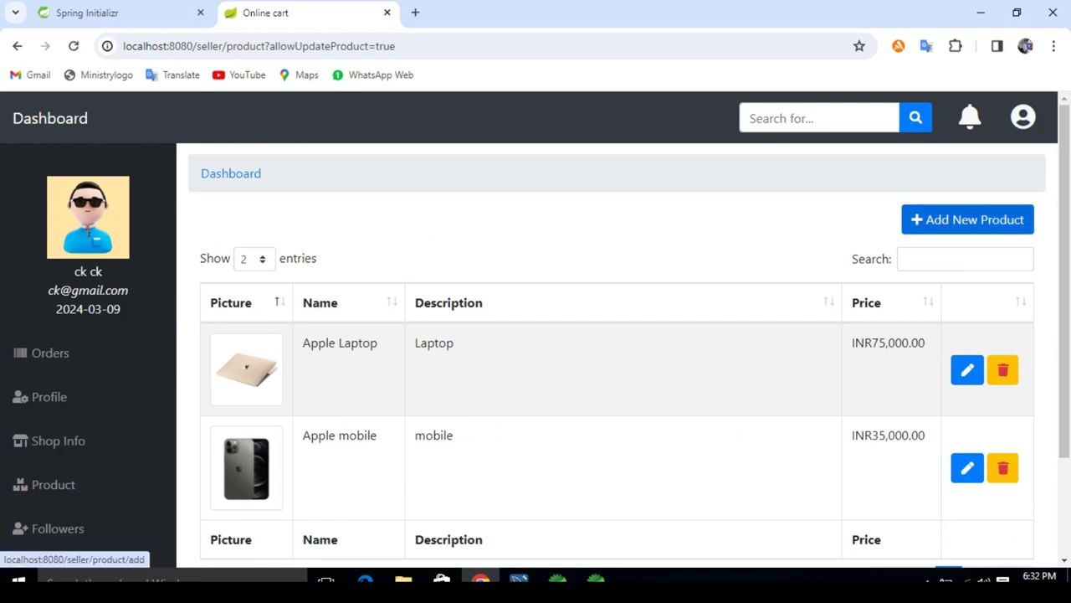
Step: Start a new product with the Lakeme face picture attached
click(967, 219)
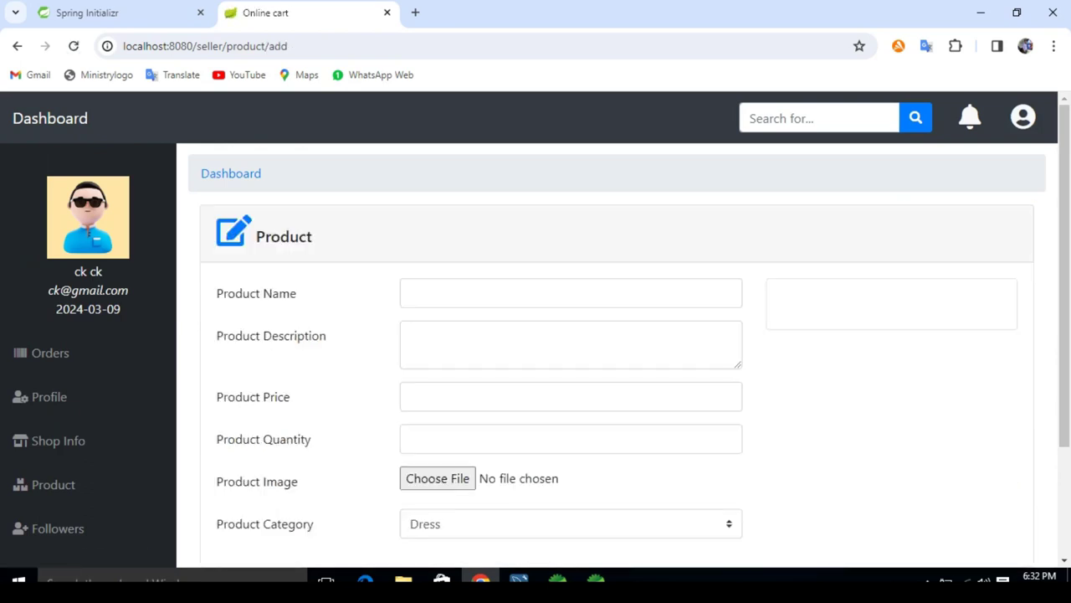
click(437, 478)
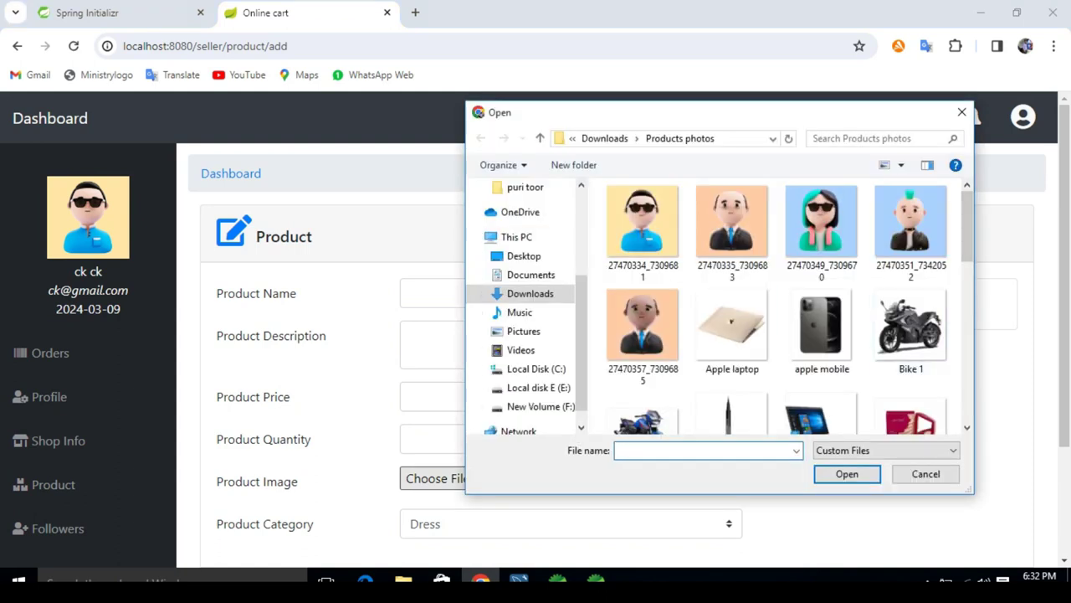
scroll(787, 306, down, 2)
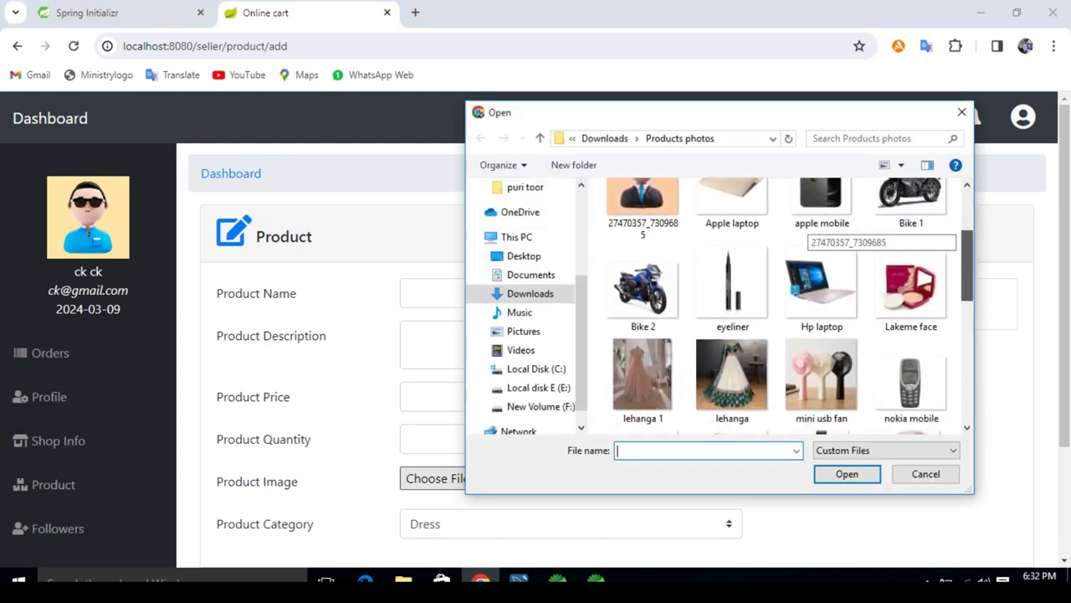
scroll(787, 305, down, 1)
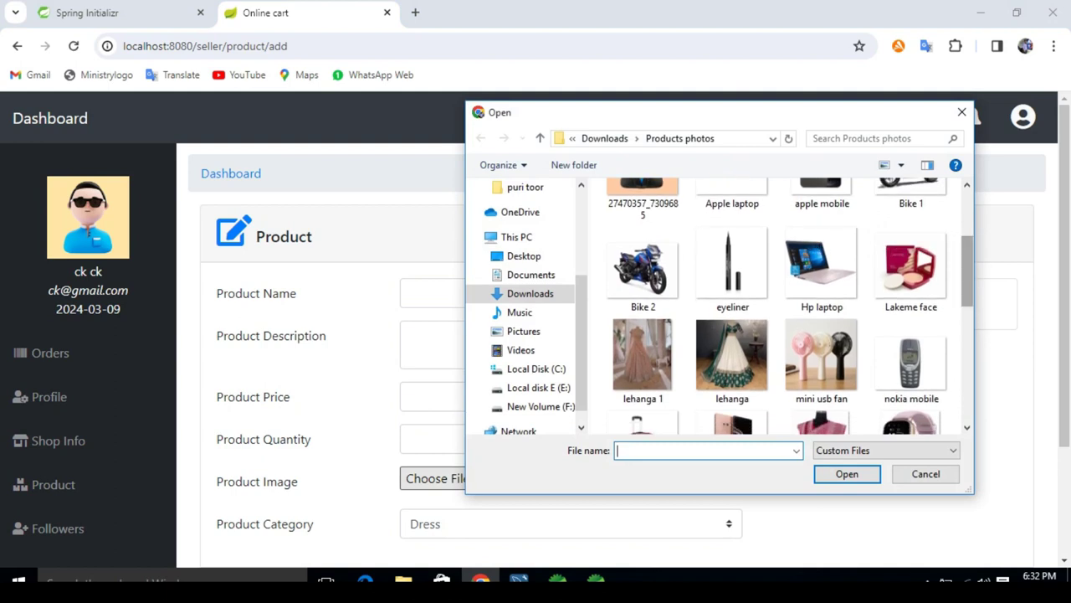
double_click(910, 268)
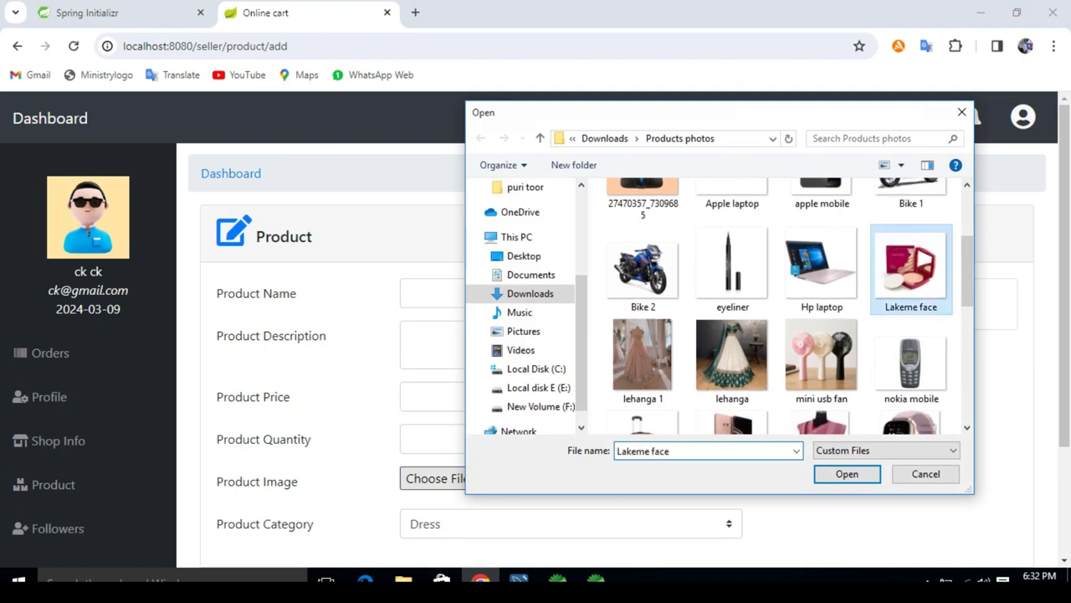
Step: Name the product Lakeme Face powder with the description Lakeme
click(485, 293)
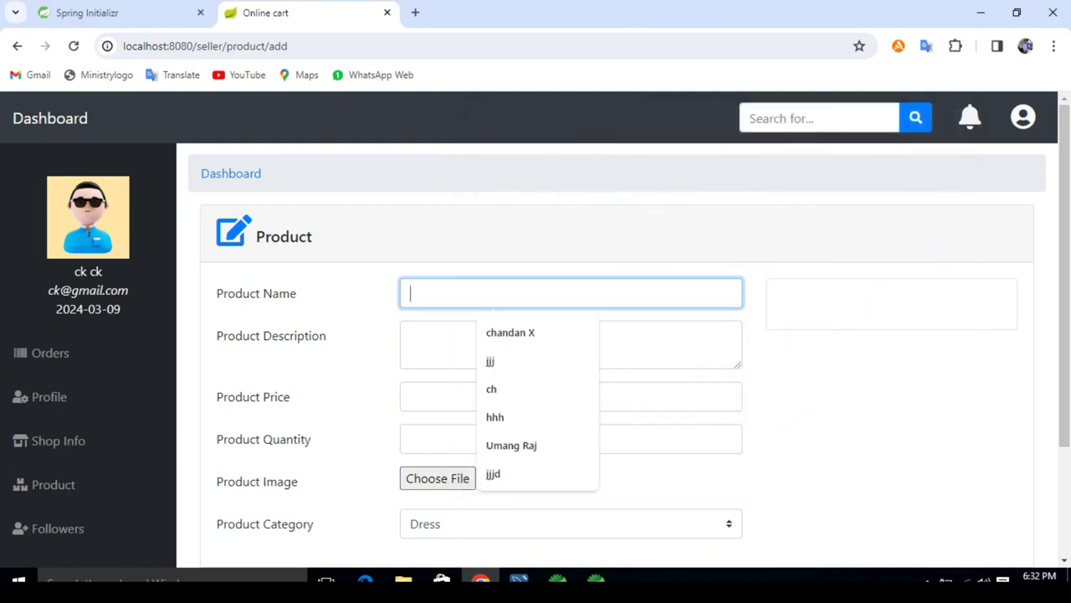
text(La)
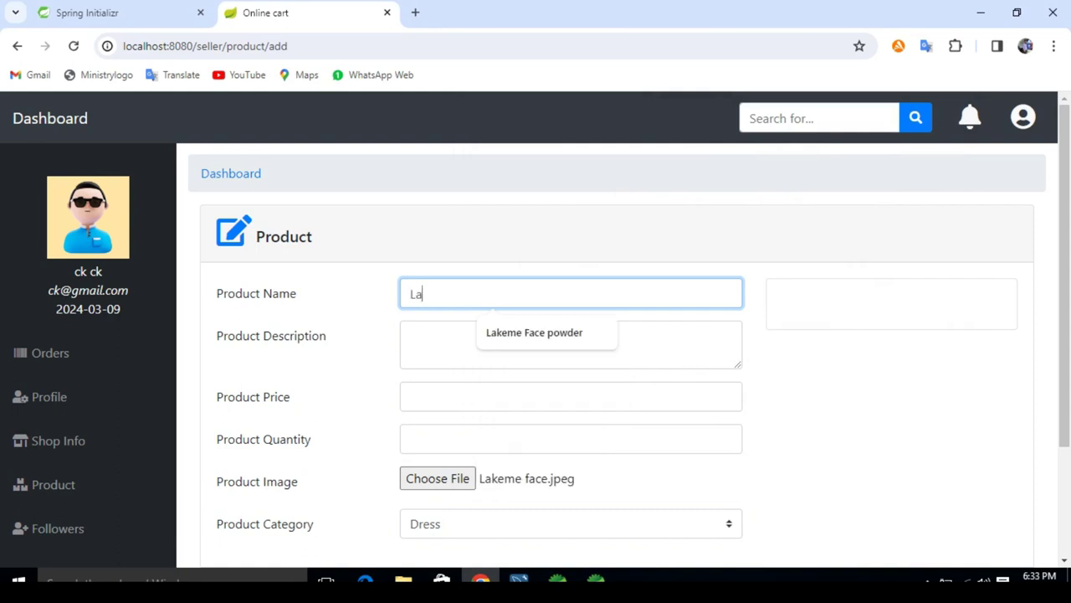
key(Down)
key(Return)
key(Tab)
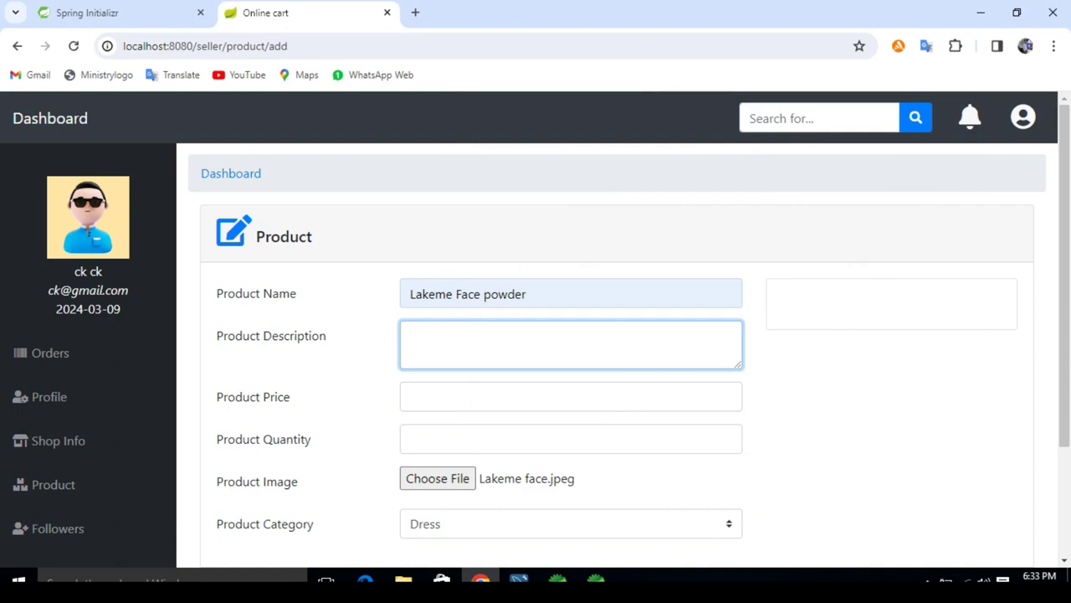
text(Lakeme)
Step: Enter price 100 and quantity 50, choose Beauity Products, and submit
click(411, 397)
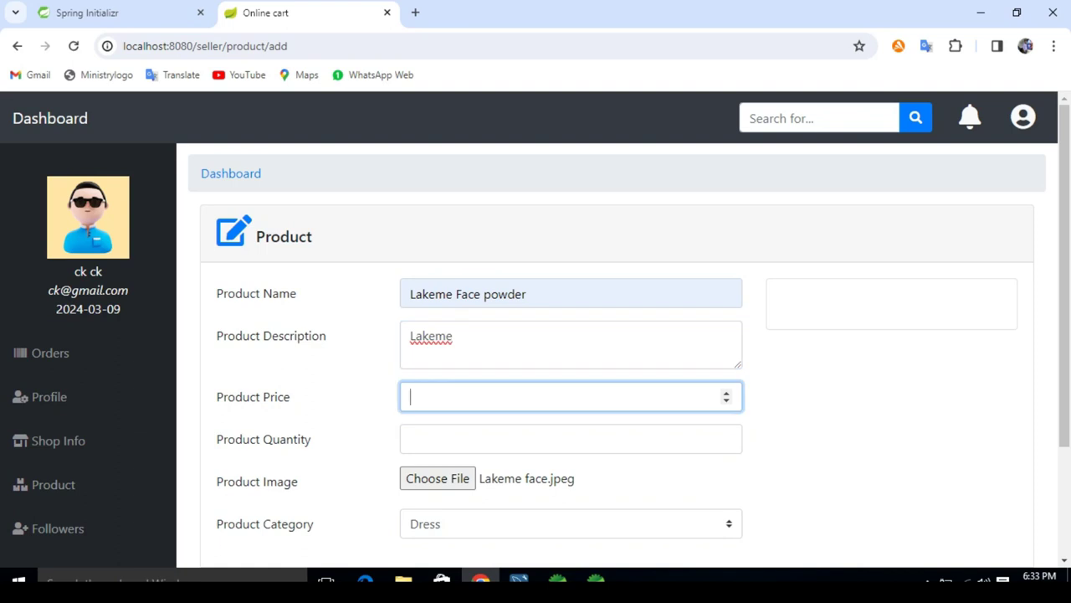
text(100)
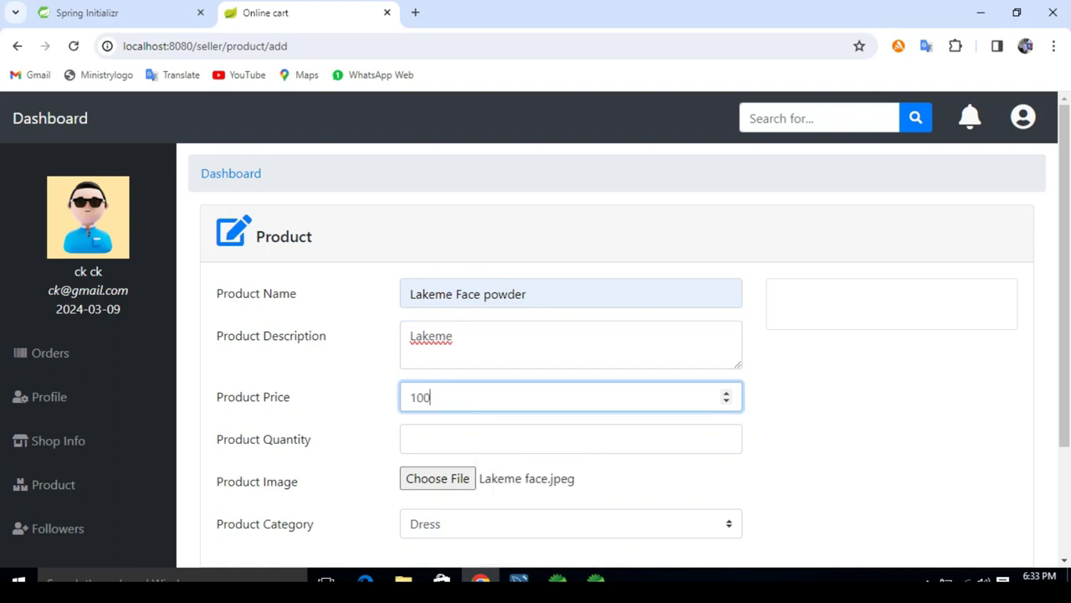
key(Tab)
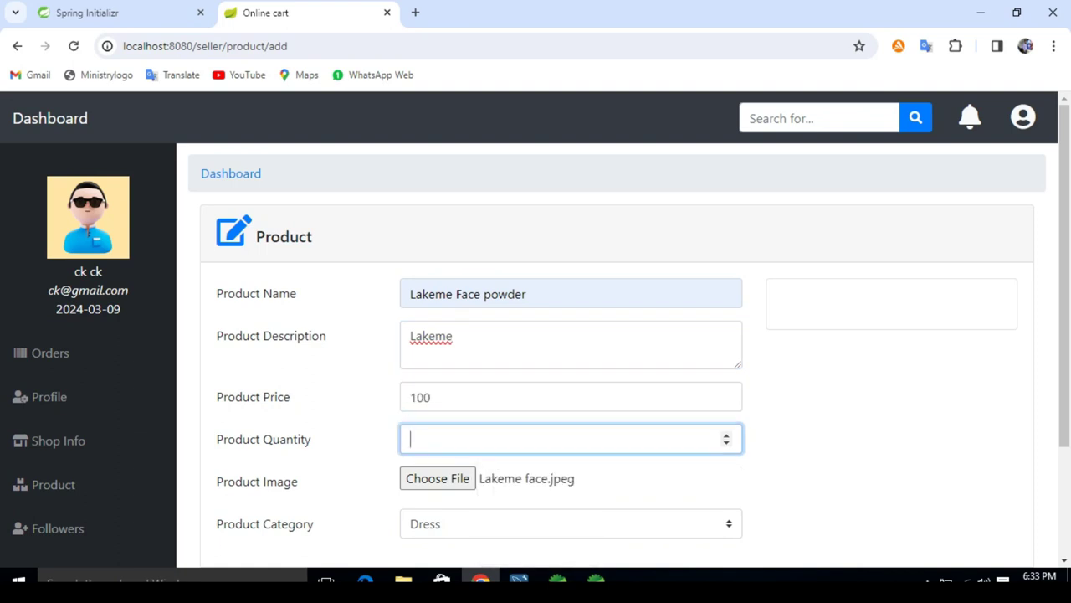
text(50)
key(Tab)
key(Tab)
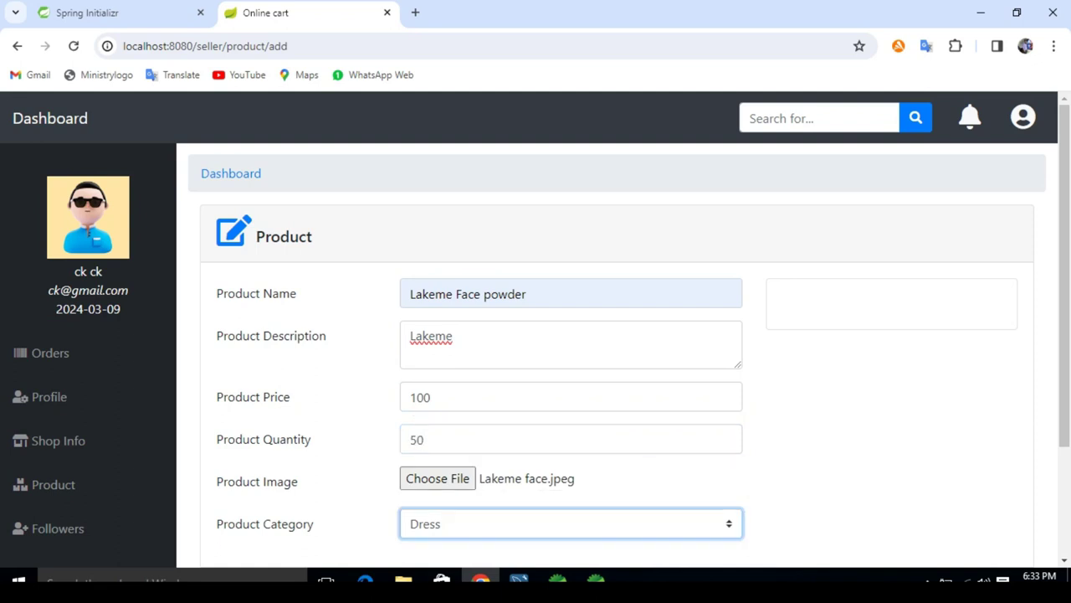
key(alt+Down)
key(Down)
key(Down)
key(Down)
key(Down)
key(Down)
key(Down)
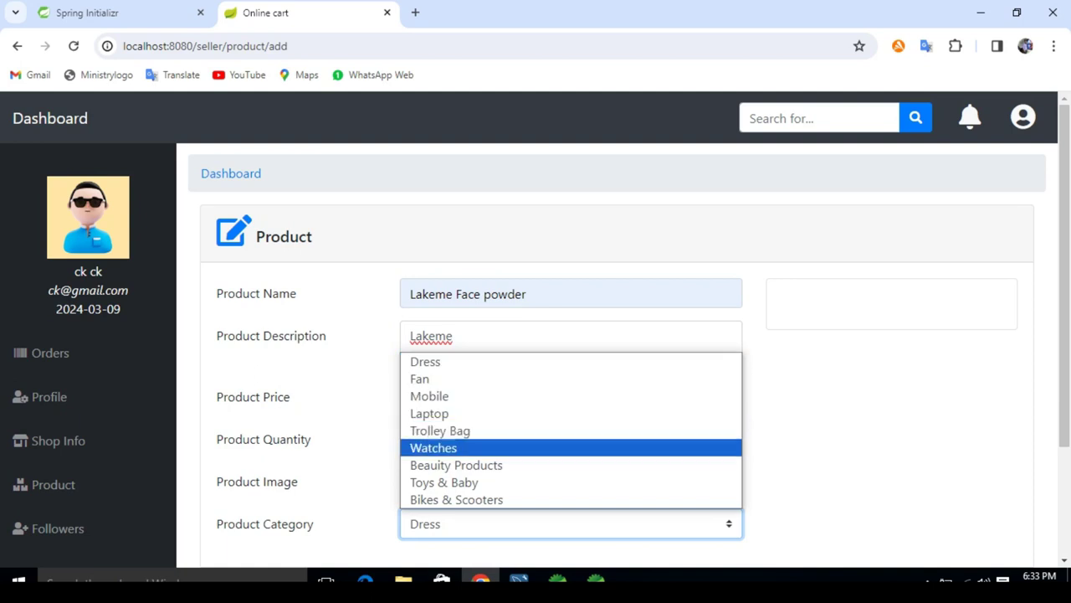
key(Return)
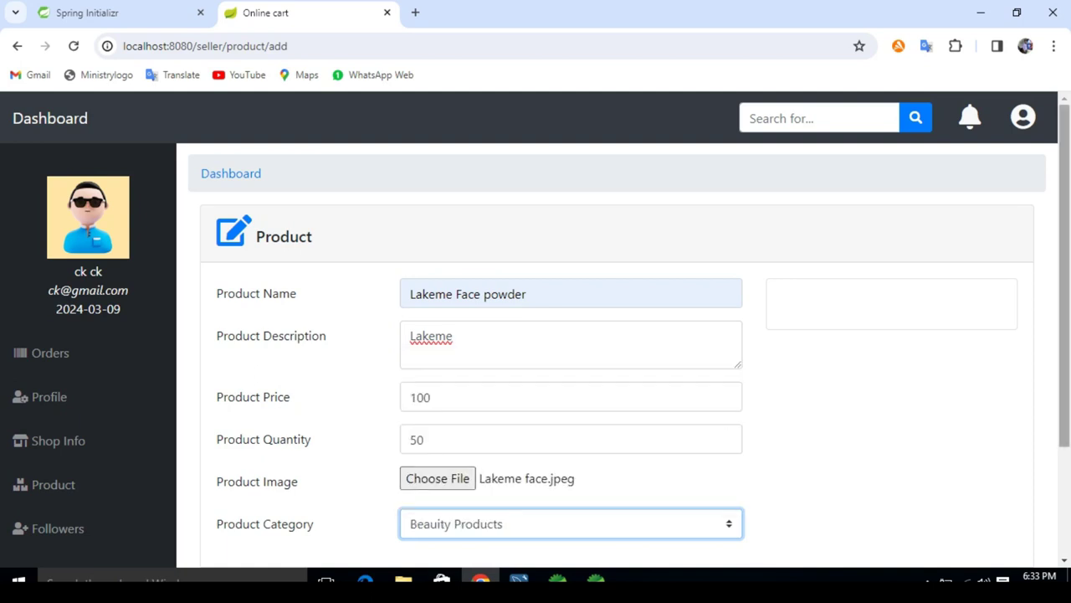
scroll(623, 355, down, 2)
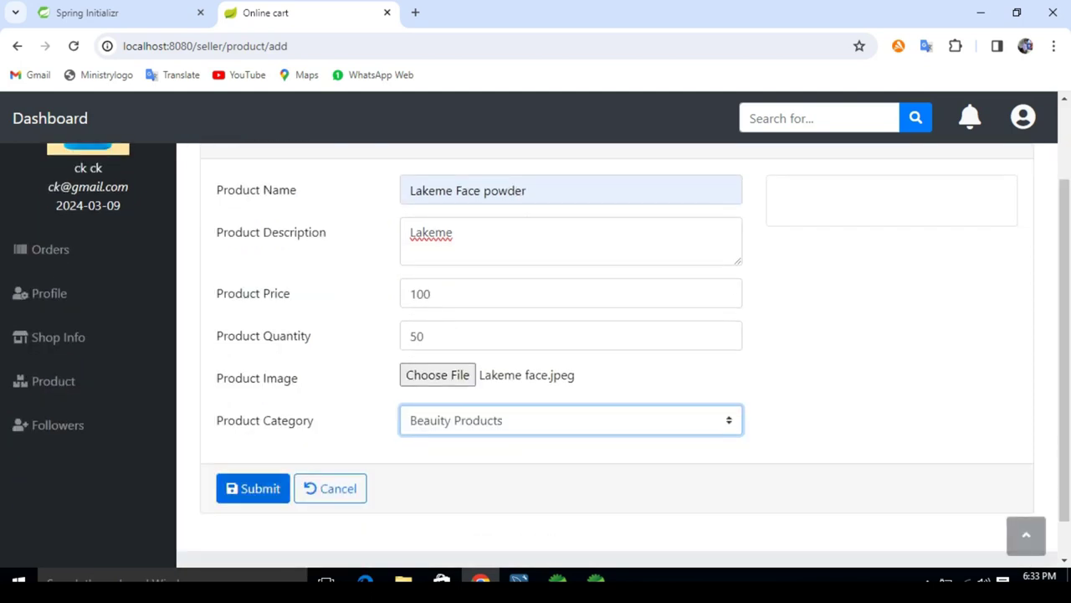
click(253, 488)
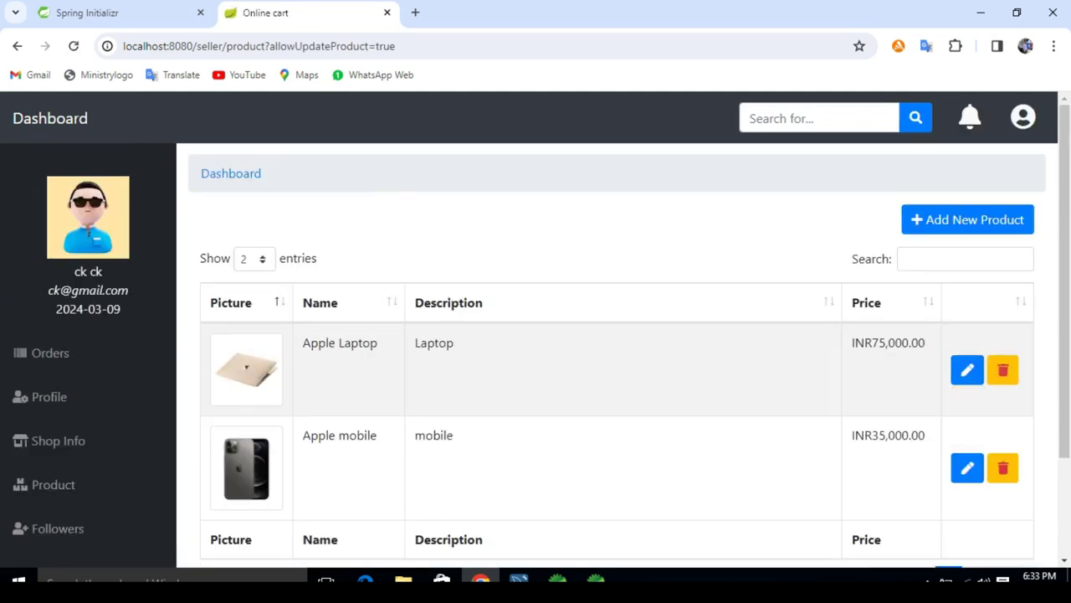
Step: Review the Apple mobile, Lakeme Face powder, Apple Laptop and Bike cards, then open the seller's orders page
click(49, 118)
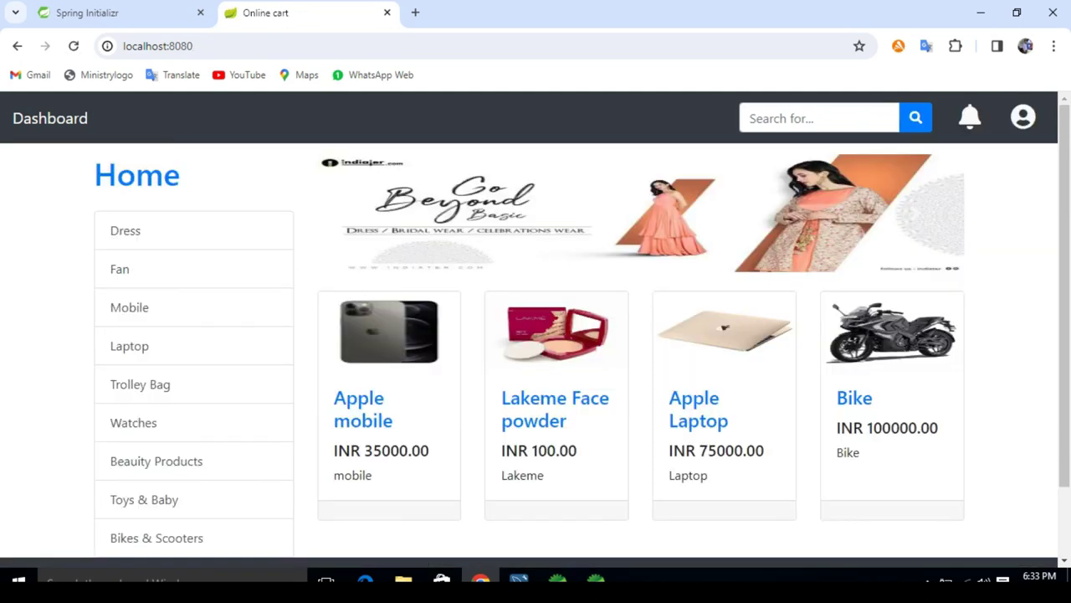
scroll(536, 335, down, 1)
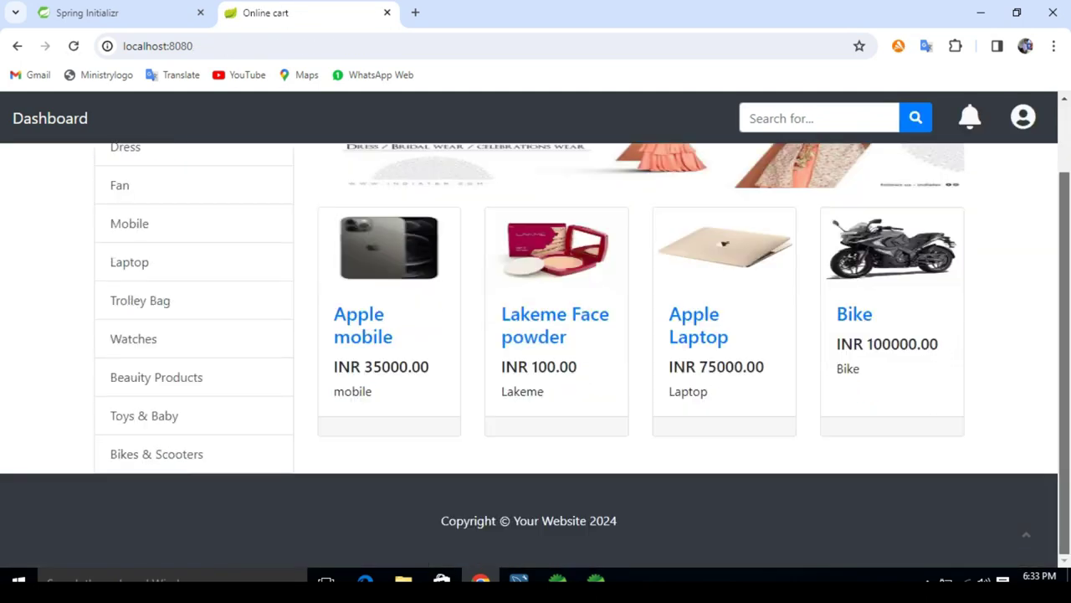
scroll(535, 335, up, 1)
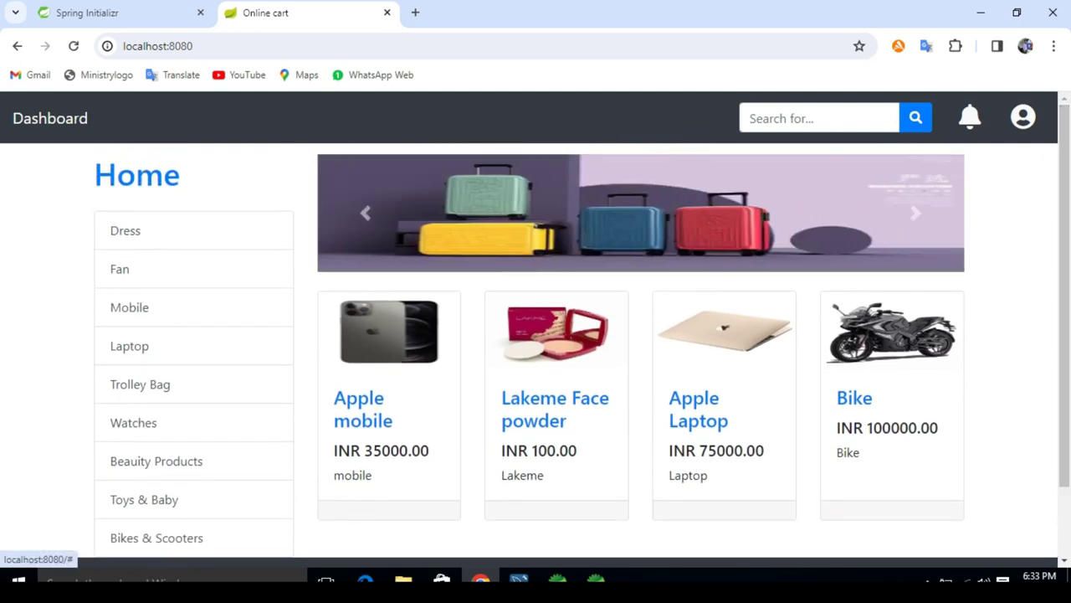
click(1023, 117)
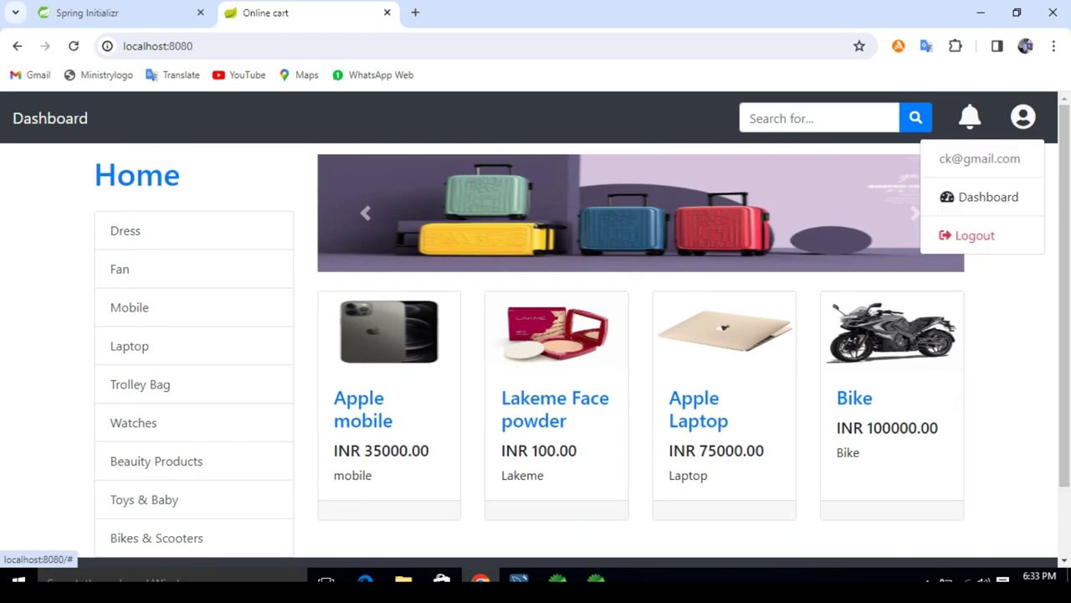
click(988, 197)
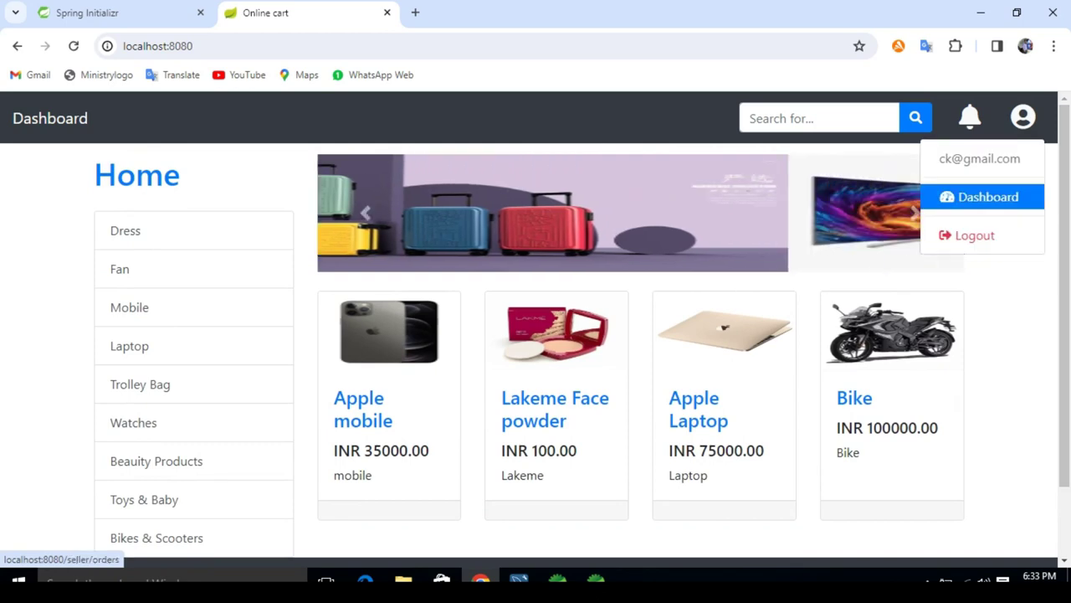
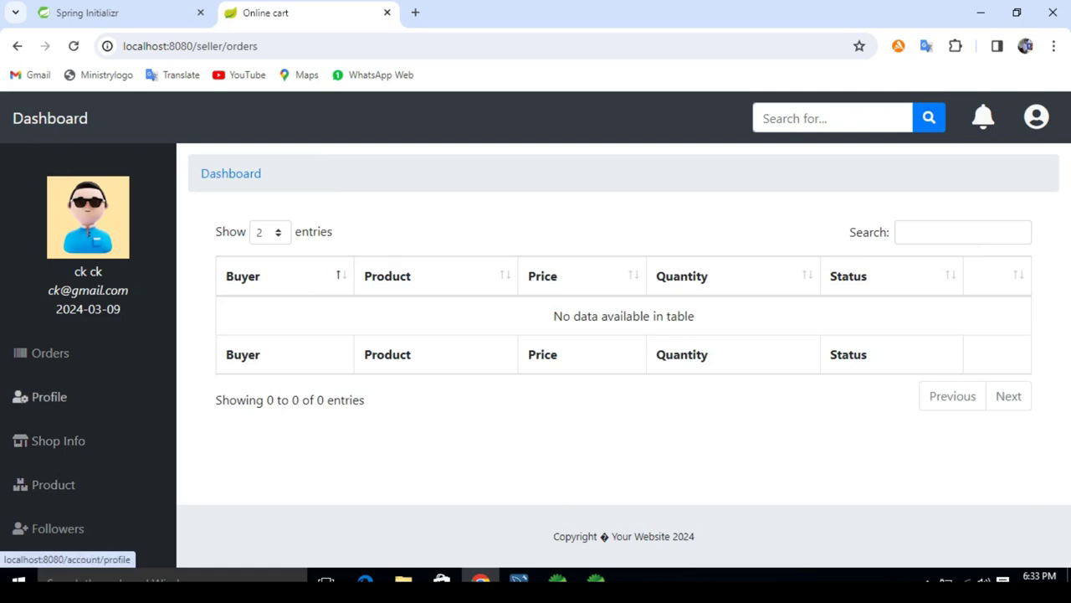
Step: On the seller's Profile page, enter the current password and a new confirmed password, then save
click(48, 396)
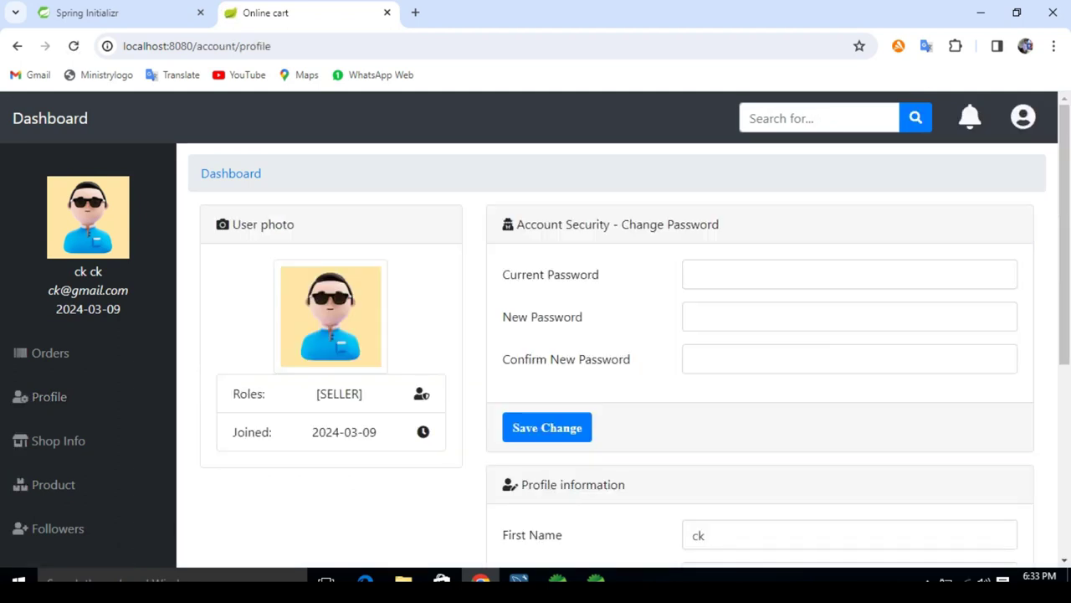
click(849, 273)
text(1)
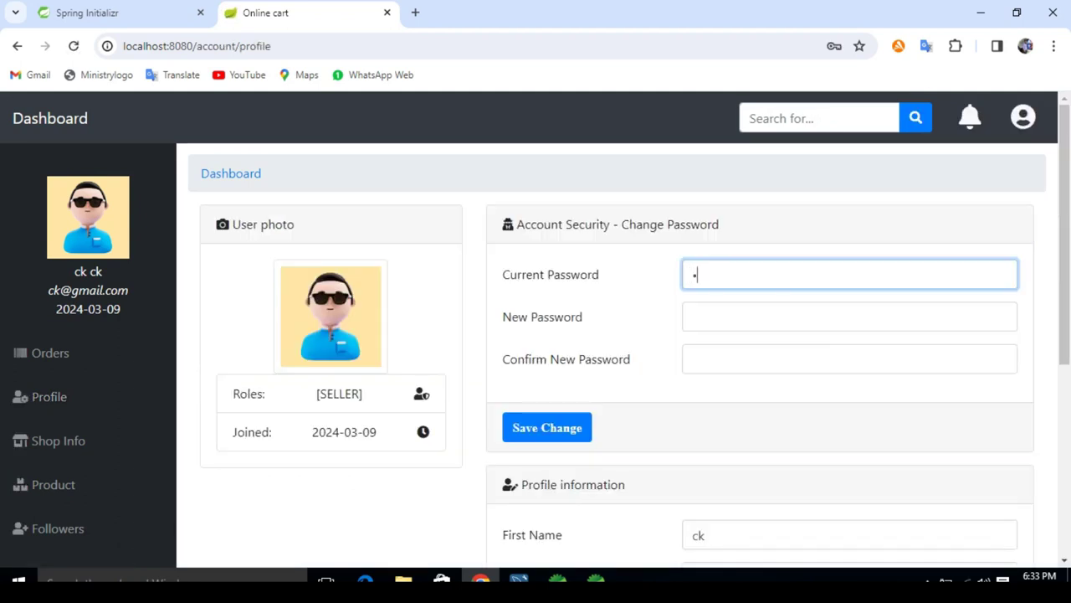
text(234)
click(850, 317)
text(12345)
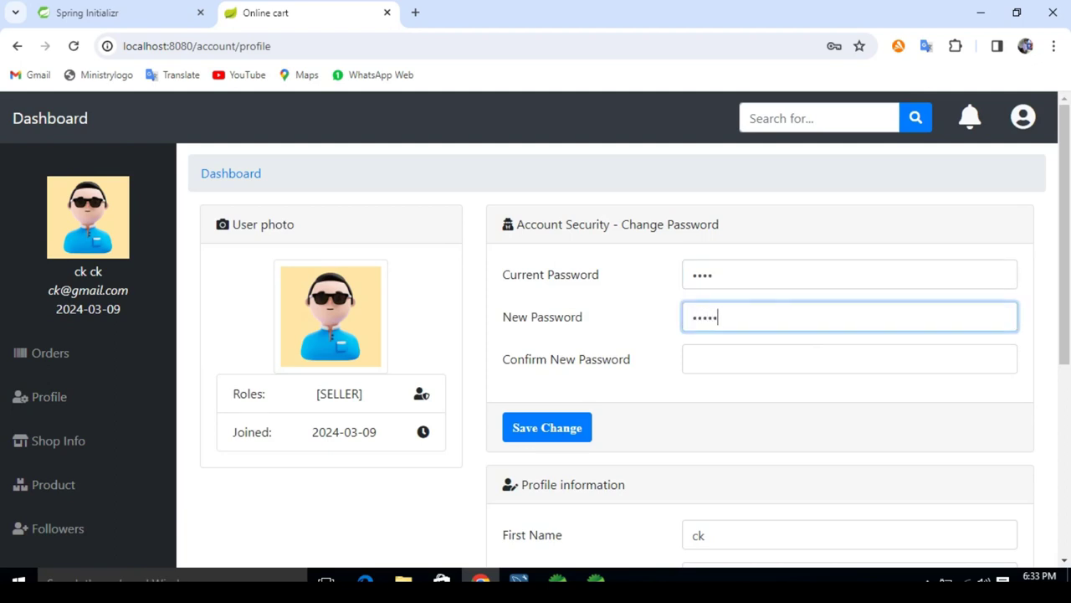
click(849, 358)
text(1234)
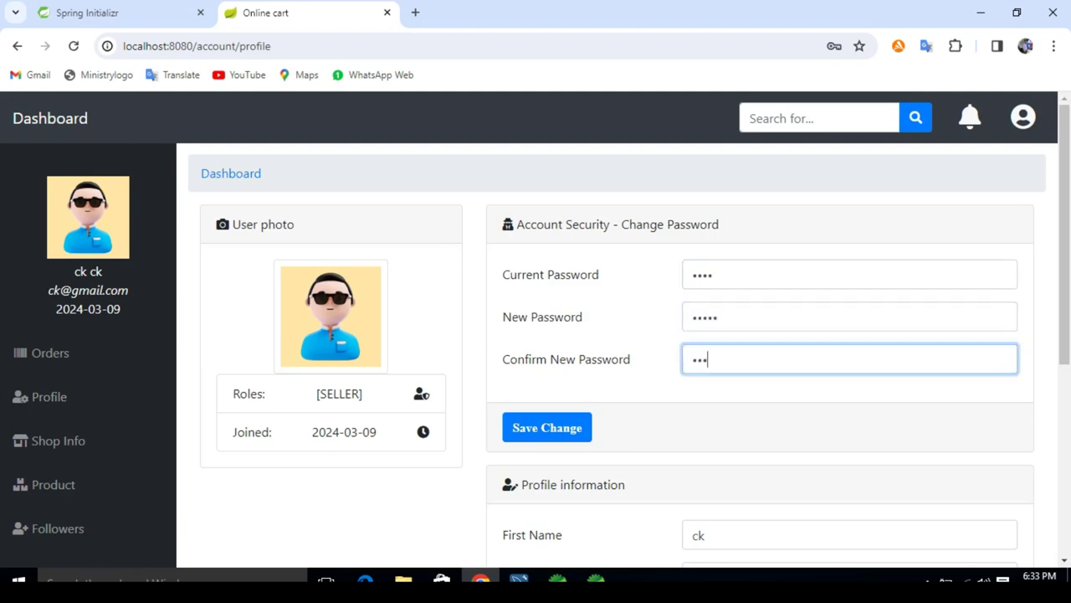
text(5)
key(Return)
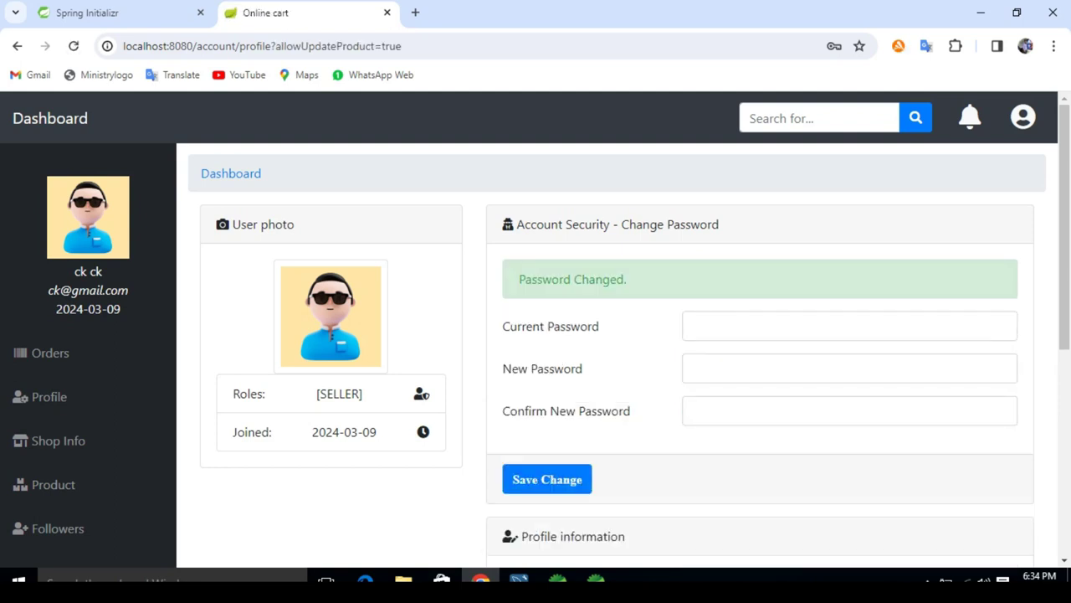
Step: Highlight the 'Password Changed.' confirmation and dismiss the translation popup
triple_click(572, 278)
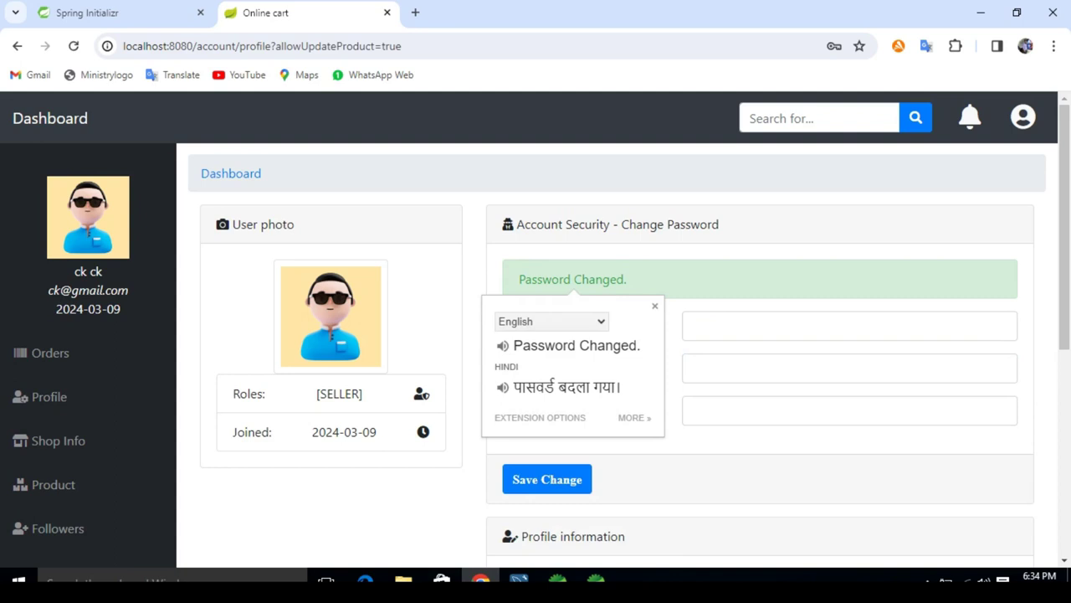
key(Escape)
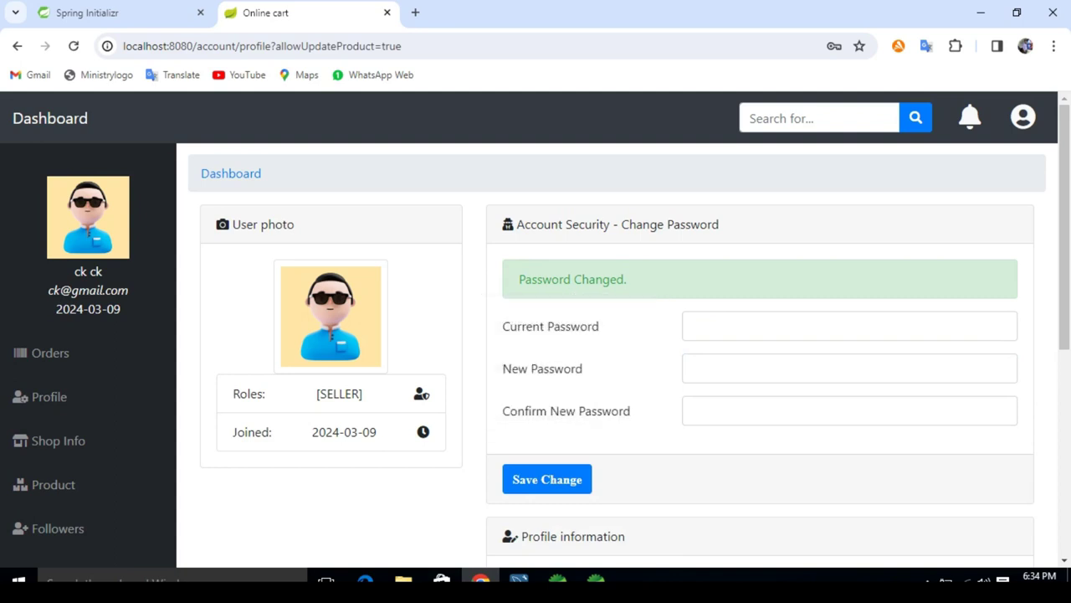
click(1023, 117)
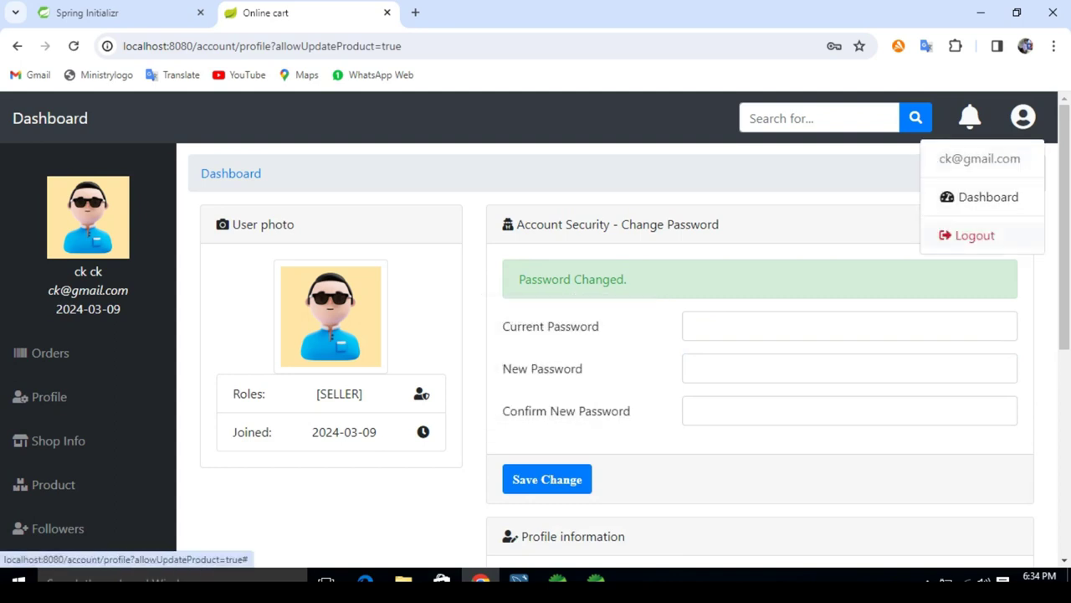
Step: Log out of the seller account and confirm the logout
click(975, 235)
click(681, 236)
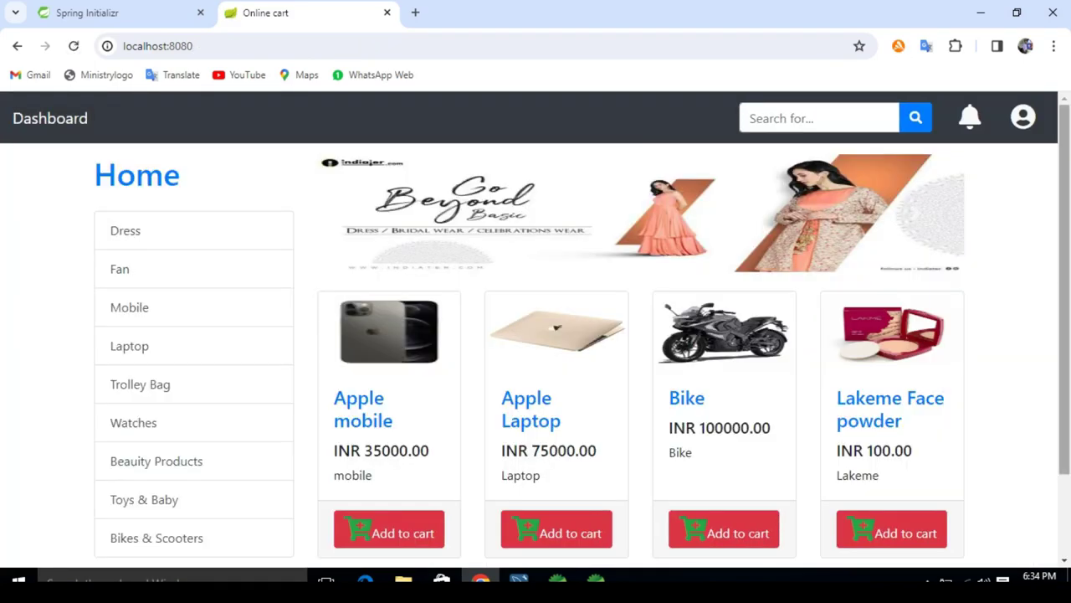
scroll(535, 340, down, 2)
scroll(536, 340, up, 2)
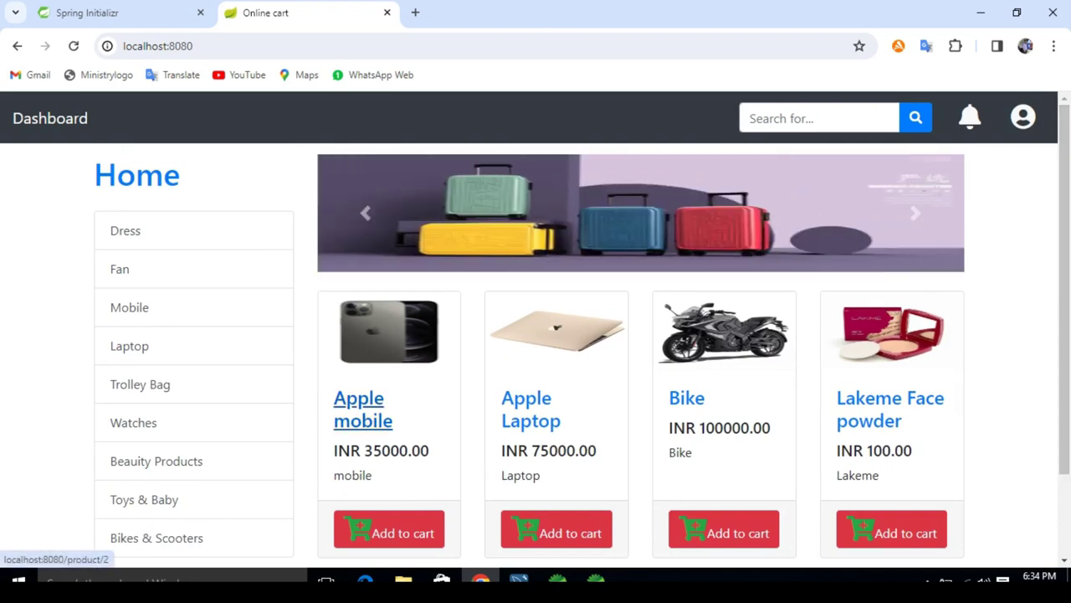
Step: Open the Apple mobile product page and browse its related products and reviews
click(362, 409)
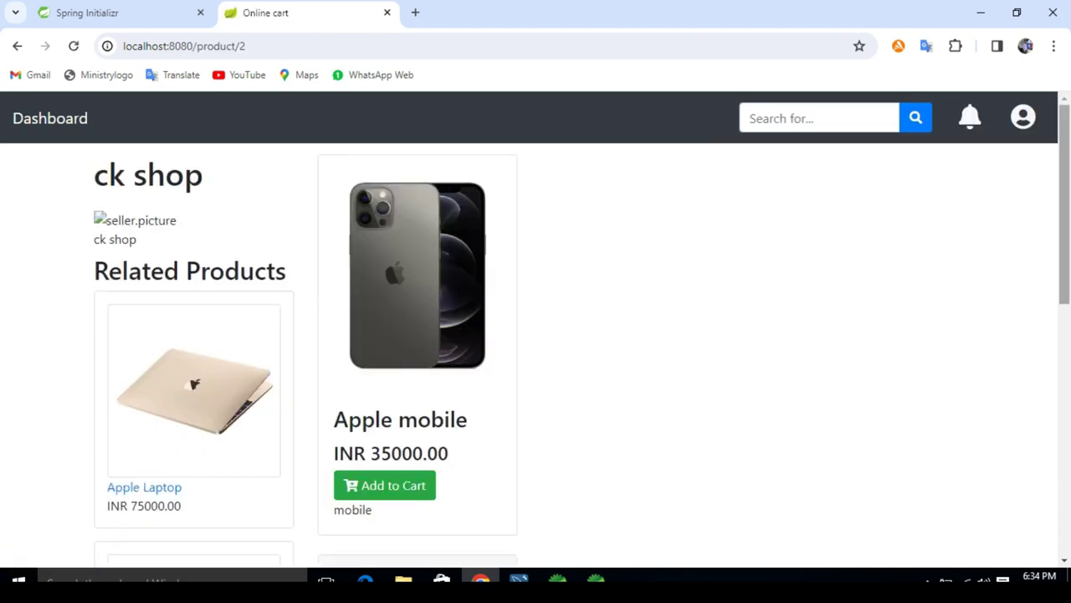
scroll(1064, 204, down, 2)
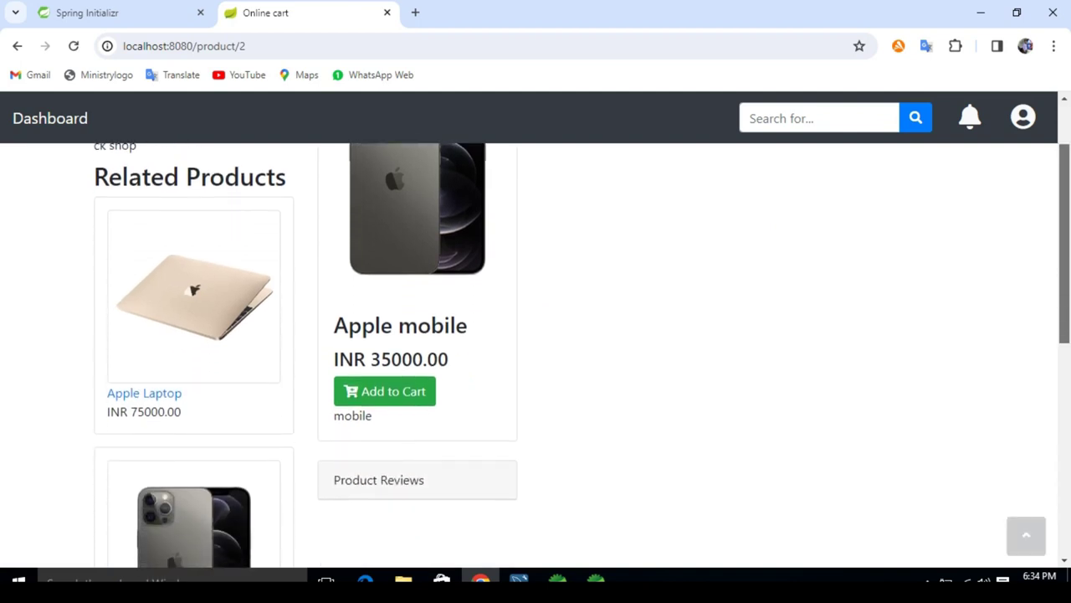
scroll(1063, 251, down, 3)
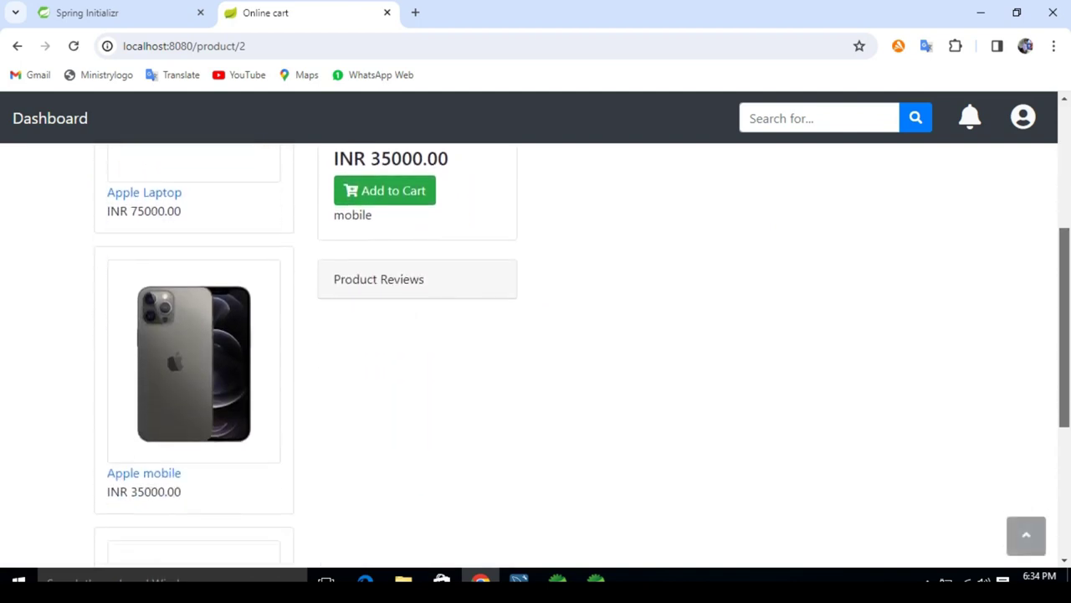
scroll(535, 351, down, 2)
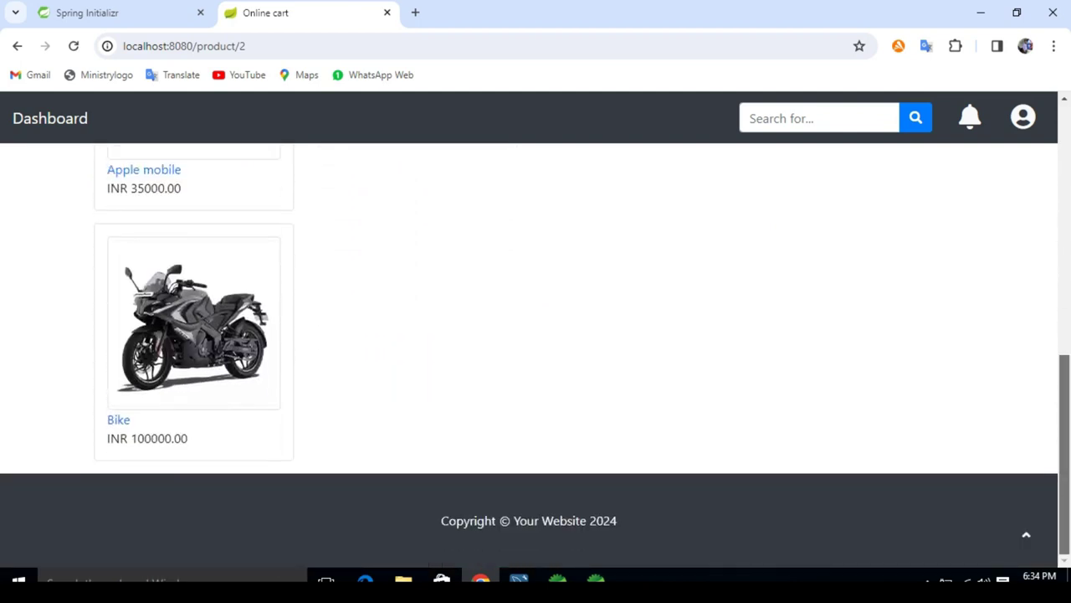
scroll(535, 352, up, 2)
scroll(536, 351, up, 3)
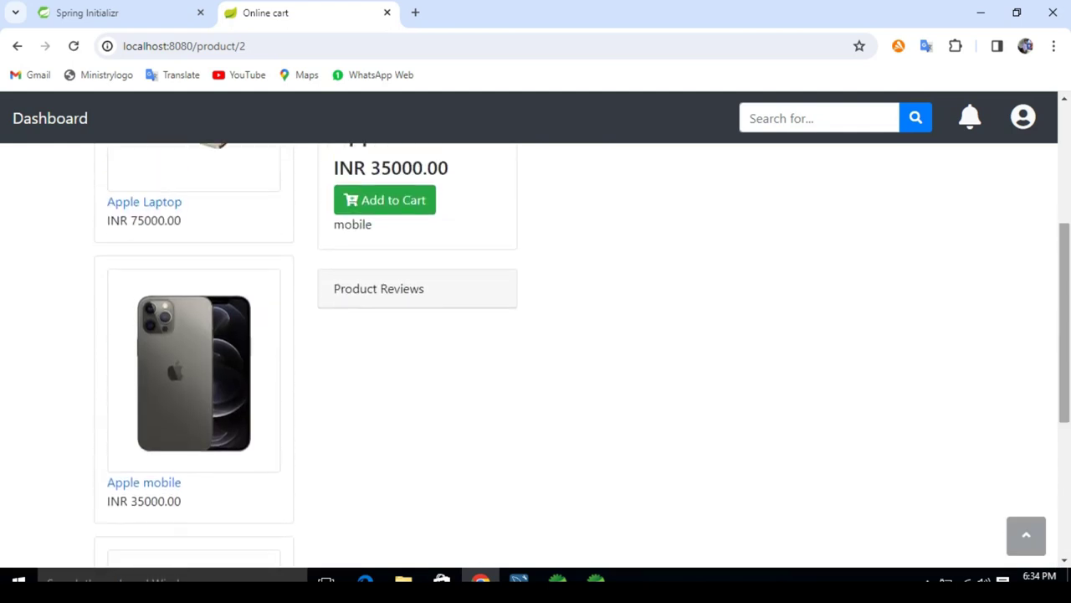
scroll(535, 352, up, 2)
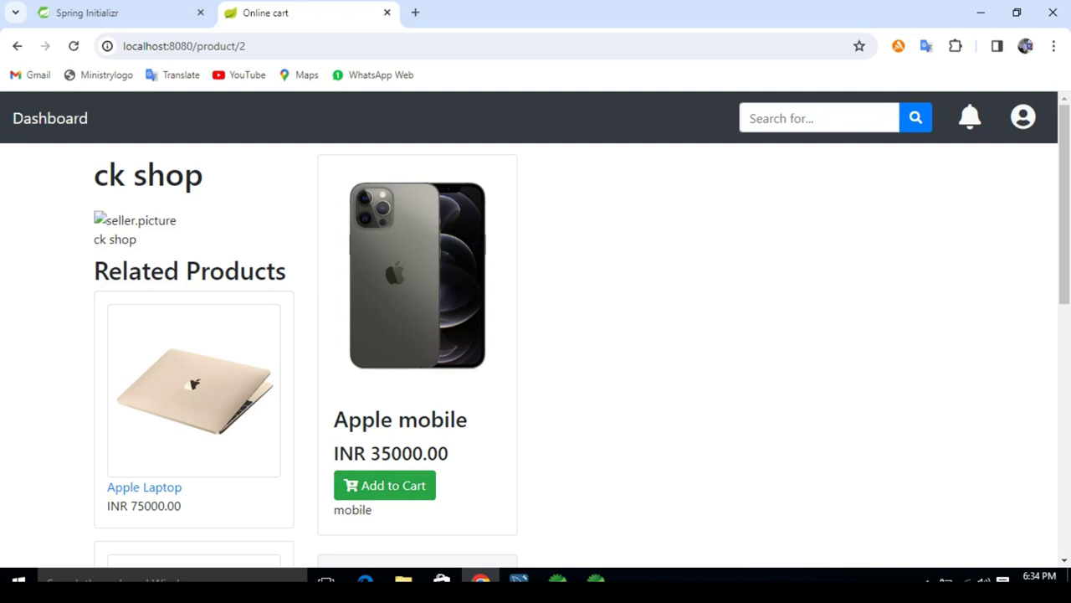
Step: Add the Apple mobile to the cart, choose buyer registration, and enter first and last name 'Buyer'
click(385, 485)
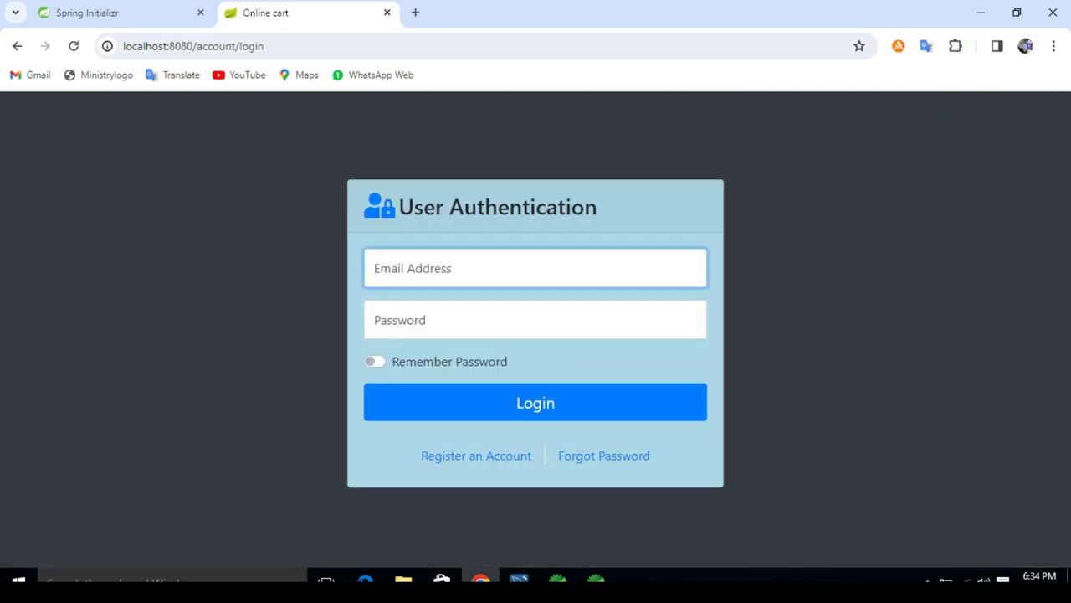
click(475, 456)
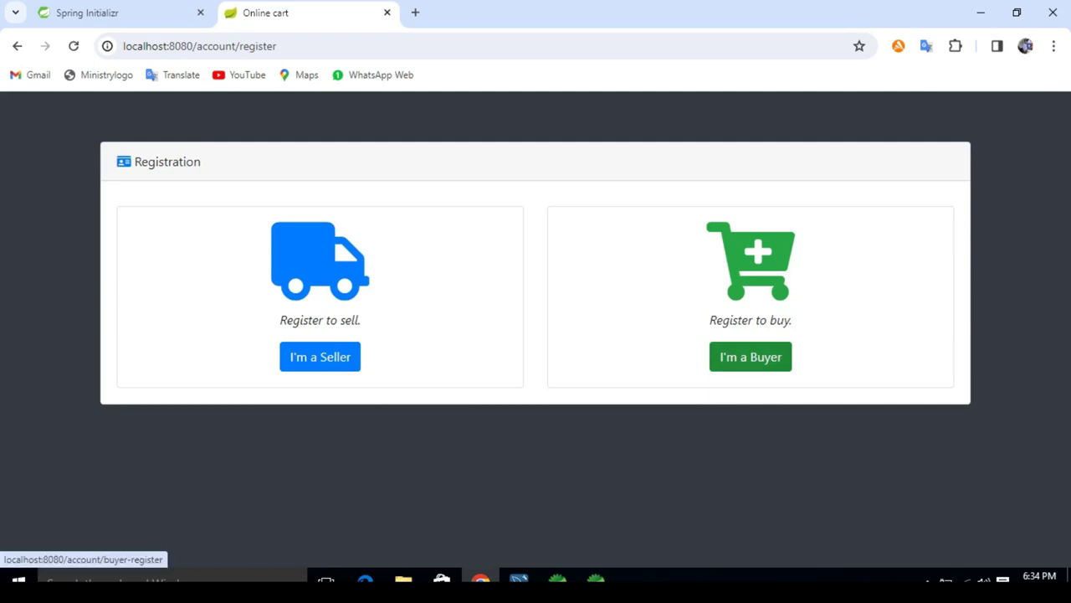
click(750, 357)
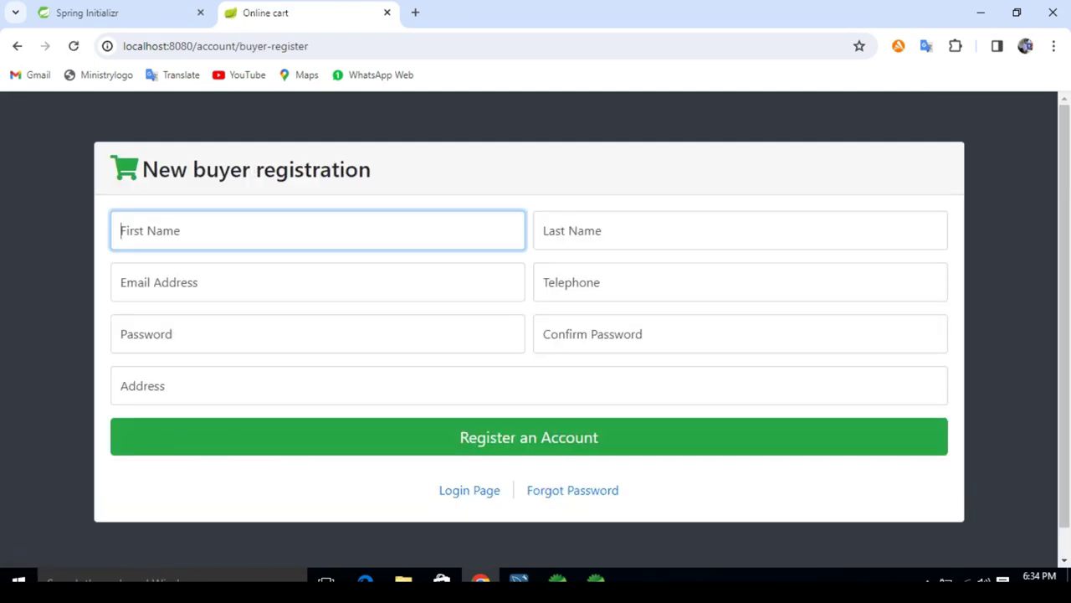
text(B)
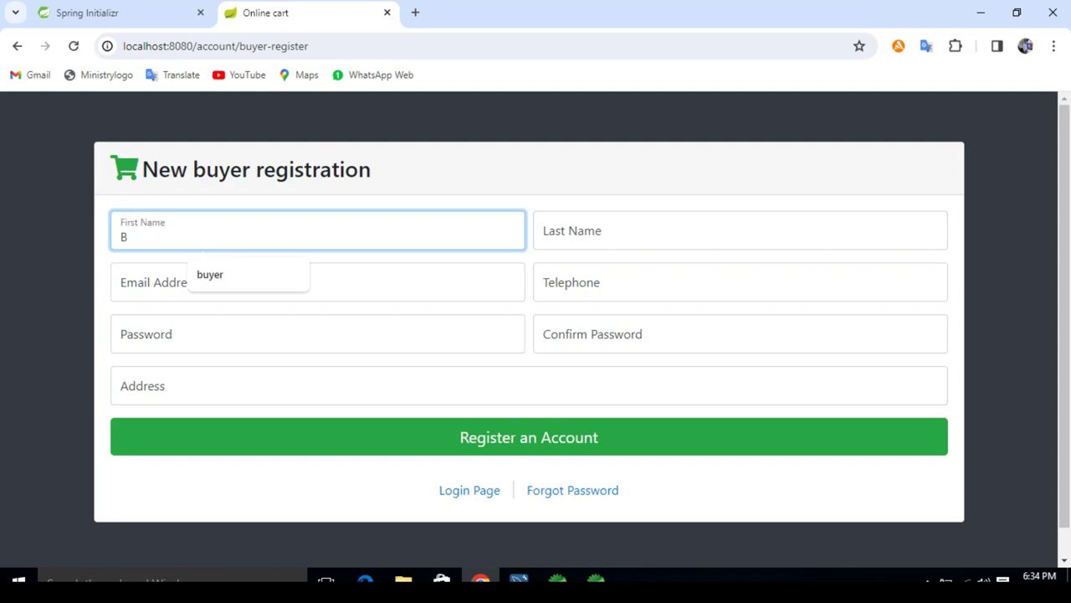
text(uyer)
key(Tab)
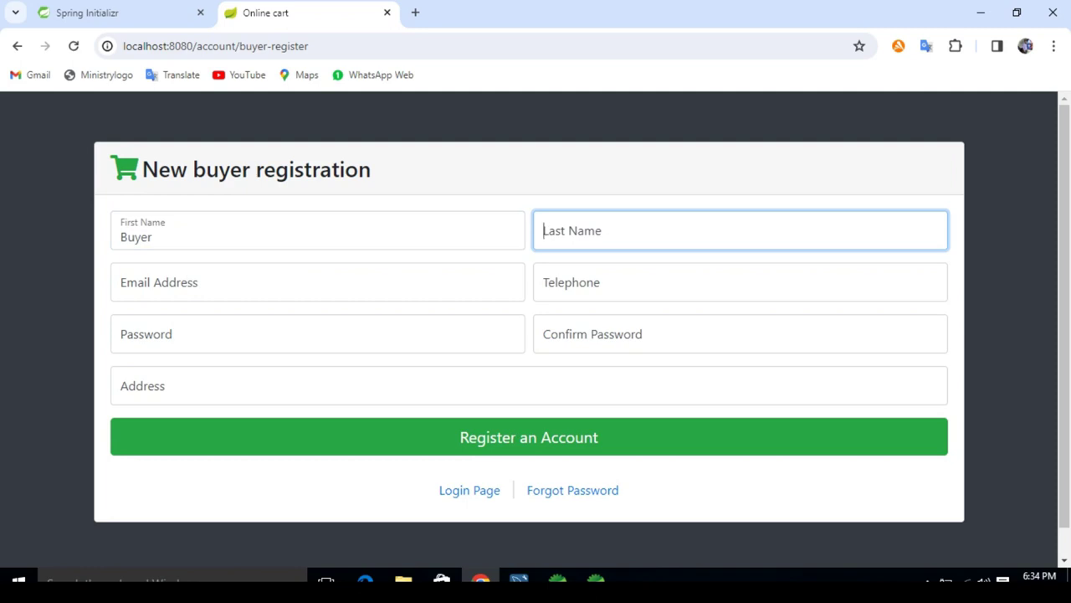
text(Buyer)
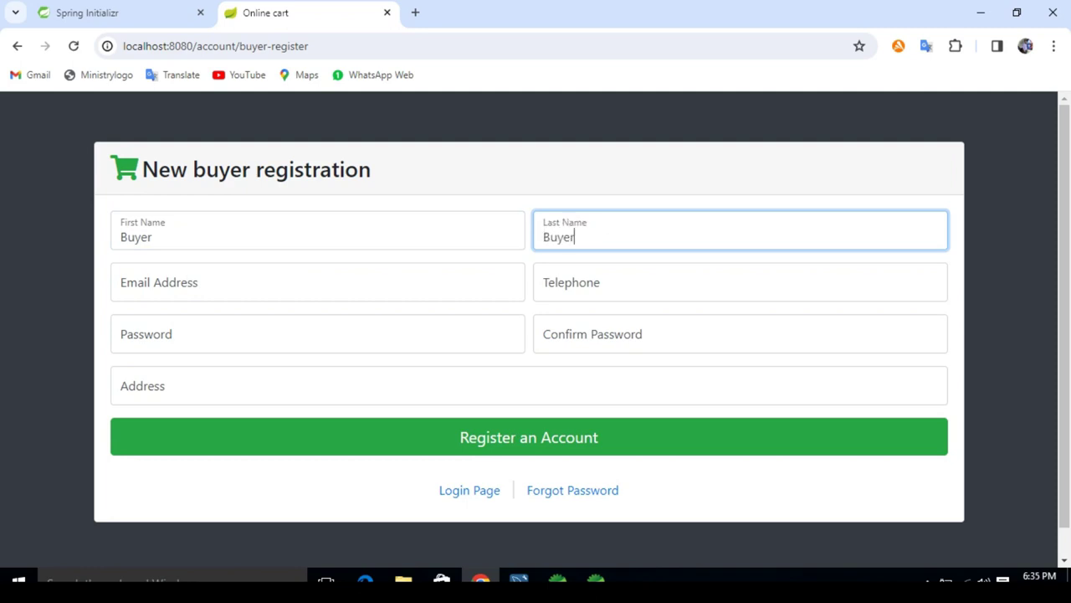
key(Tab)
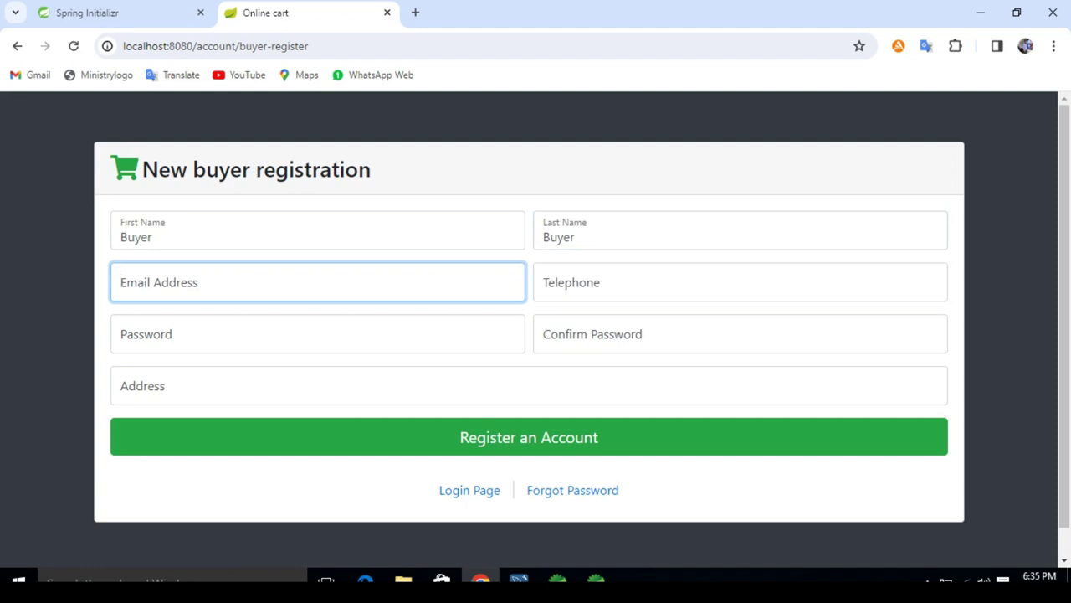
Step: Fill in the saved buyer e-mail, a telephone number, and the password with confirmation
text(b)
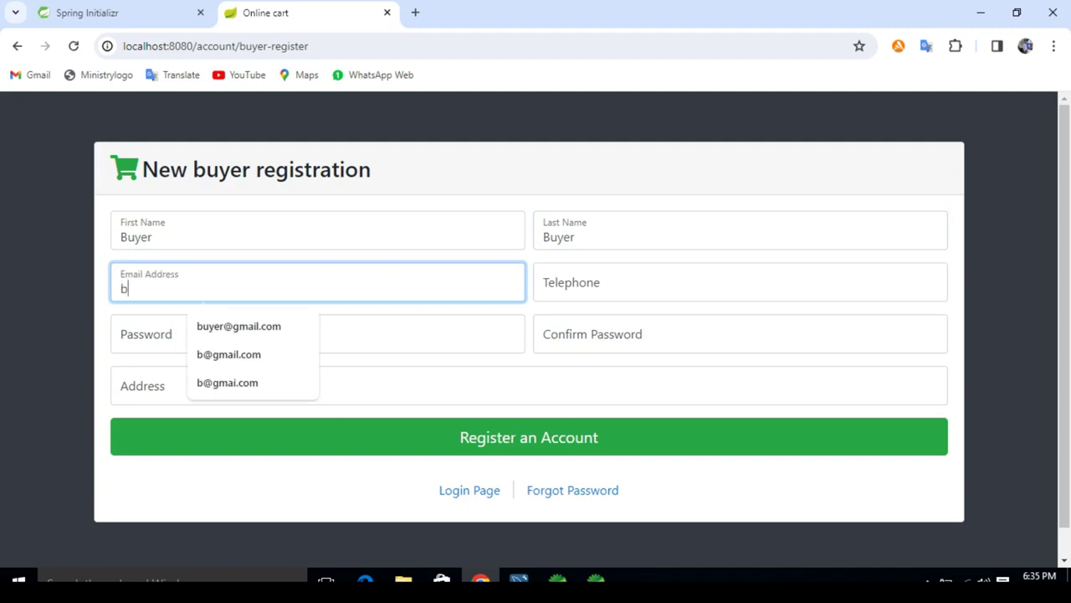
key(Down)
key(Return)
key(Tab)
text(00)
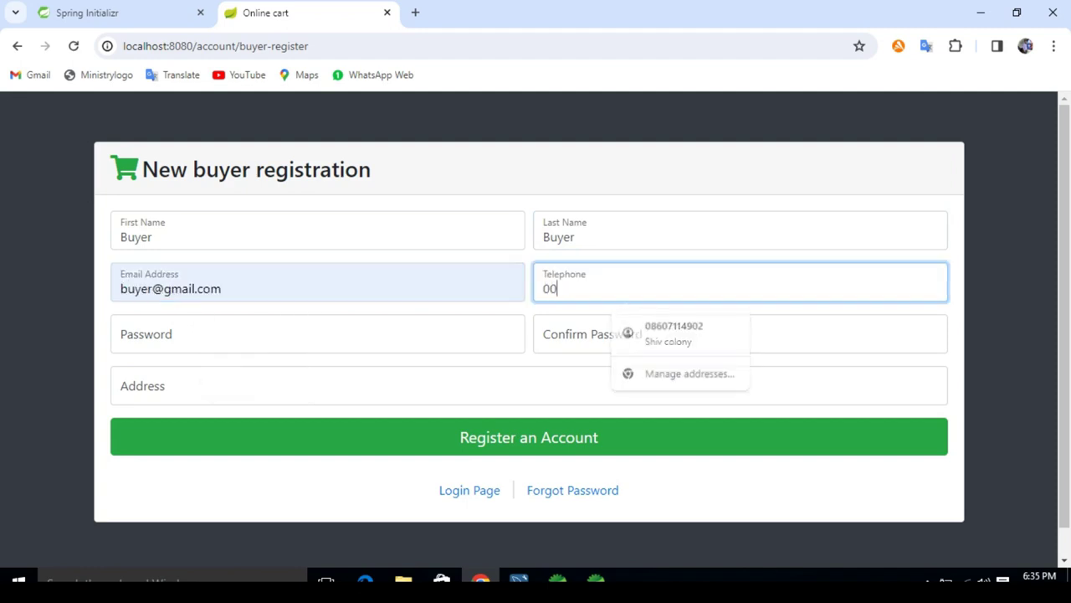
text(0000000)
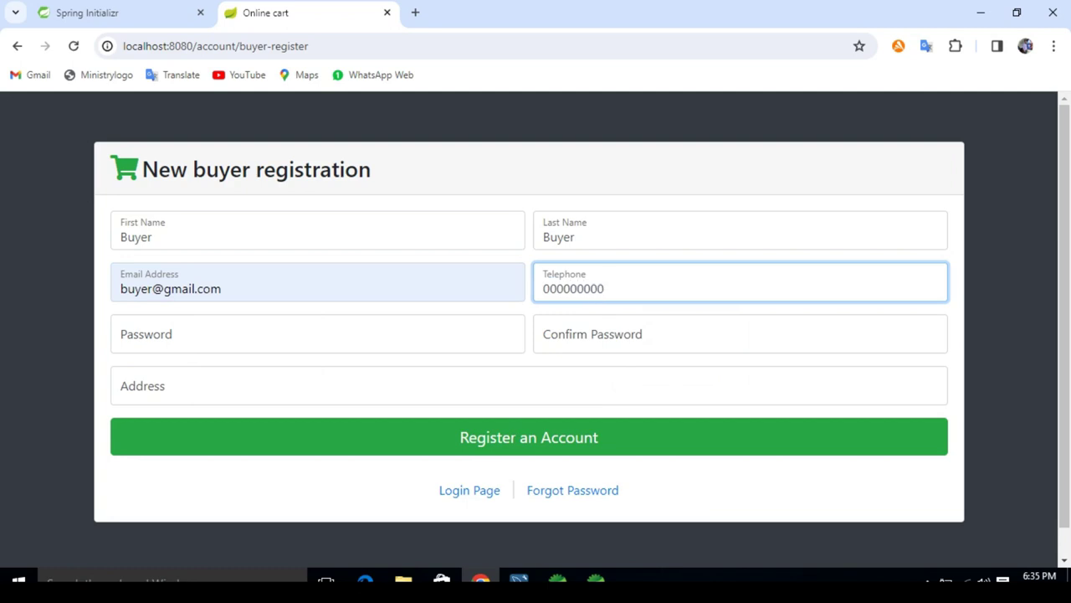
key(Tab)
text(1234)
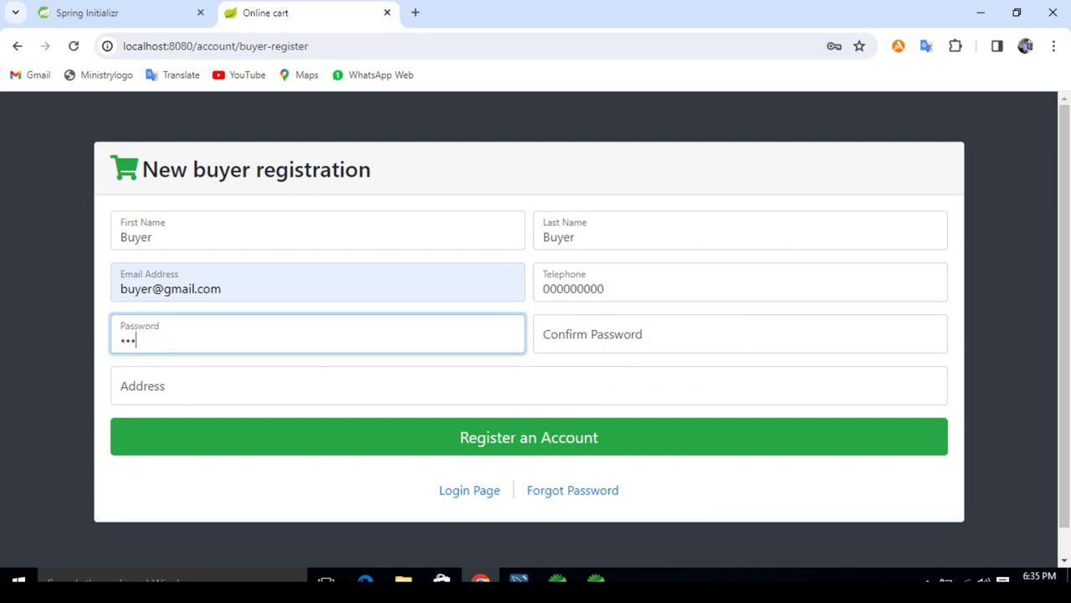
key(Tab)
text(1234)
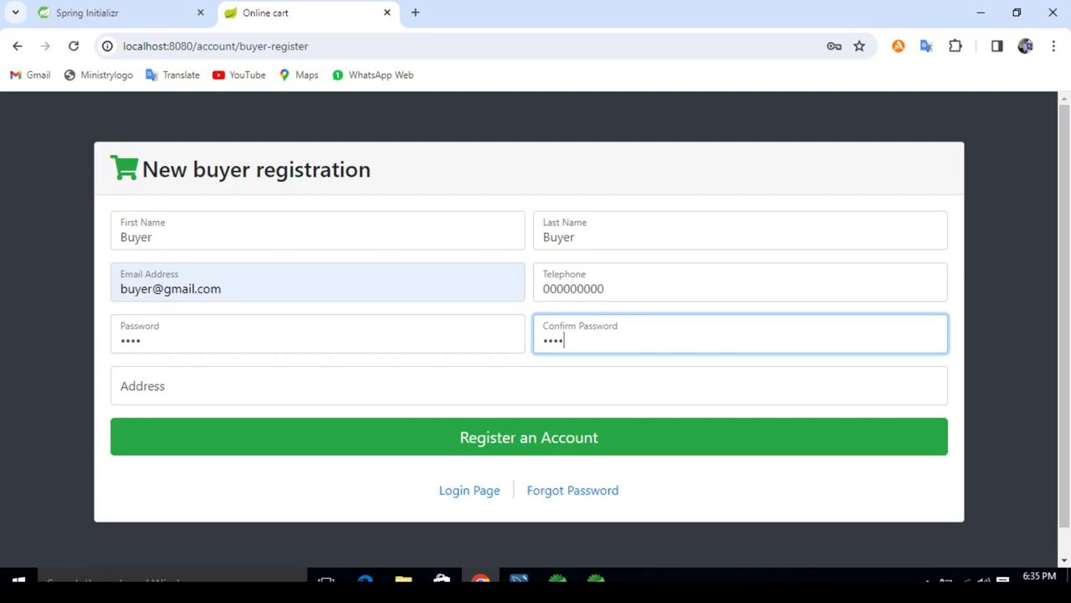
Step: Enter 'Bihar' as the address and submit the buyer registration
key(Tab)
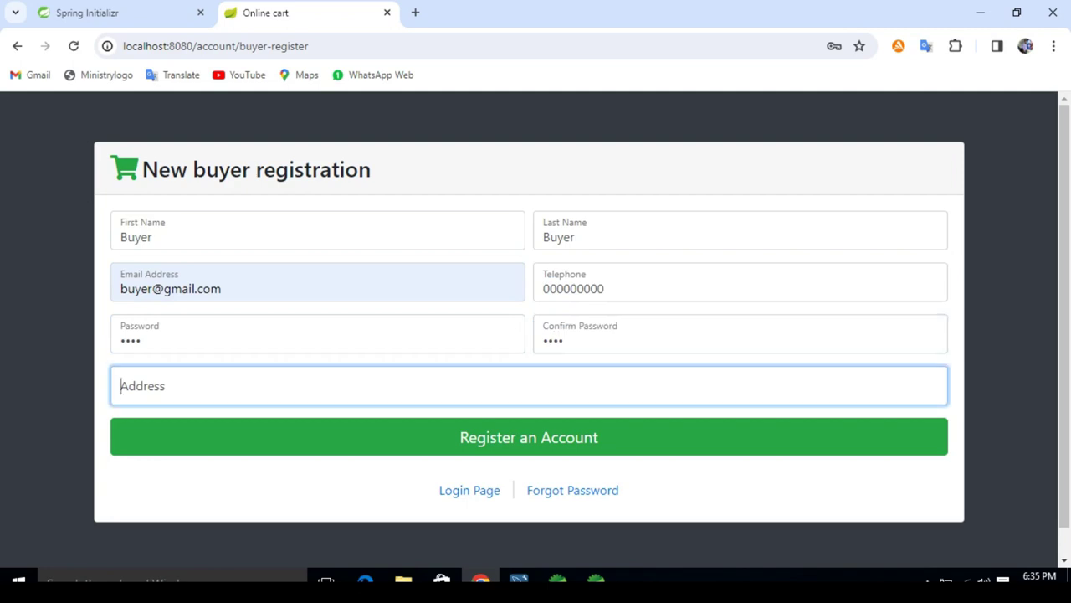
text(Bihar,)
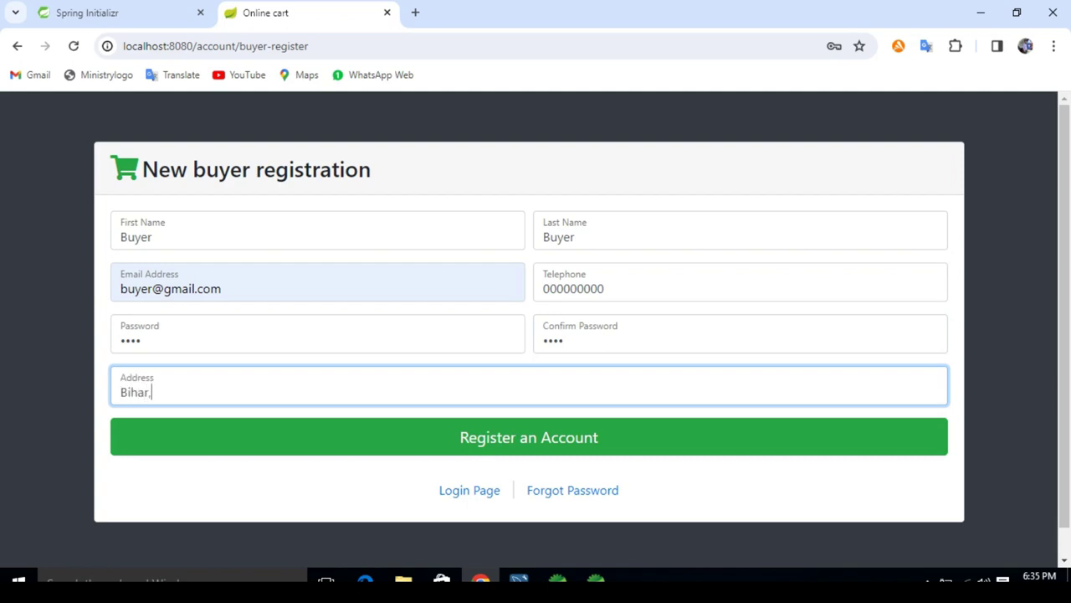
key(BackSpace)
key(Tab)
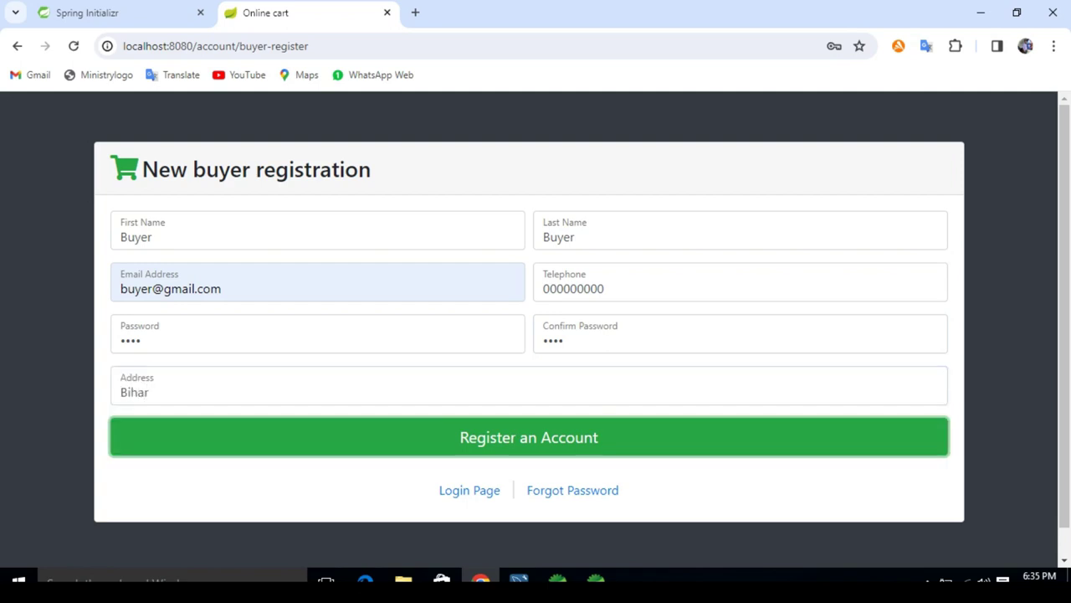
key(Return)
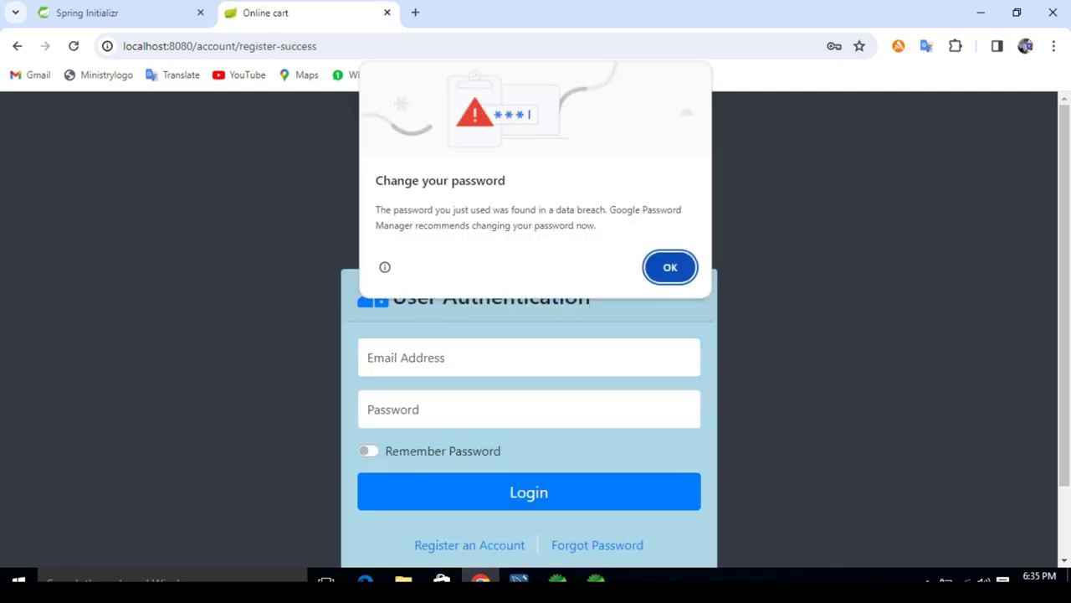
Step: Dismiss the password warning and translation popup on the registration-success page
key(Return)
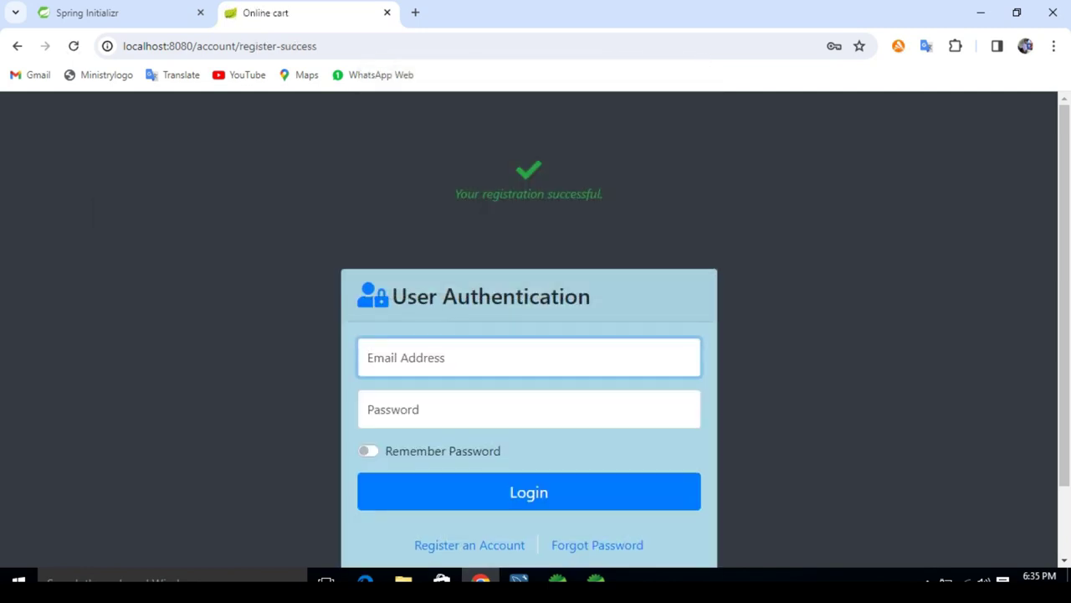
drag(453, 194, 604, 193)
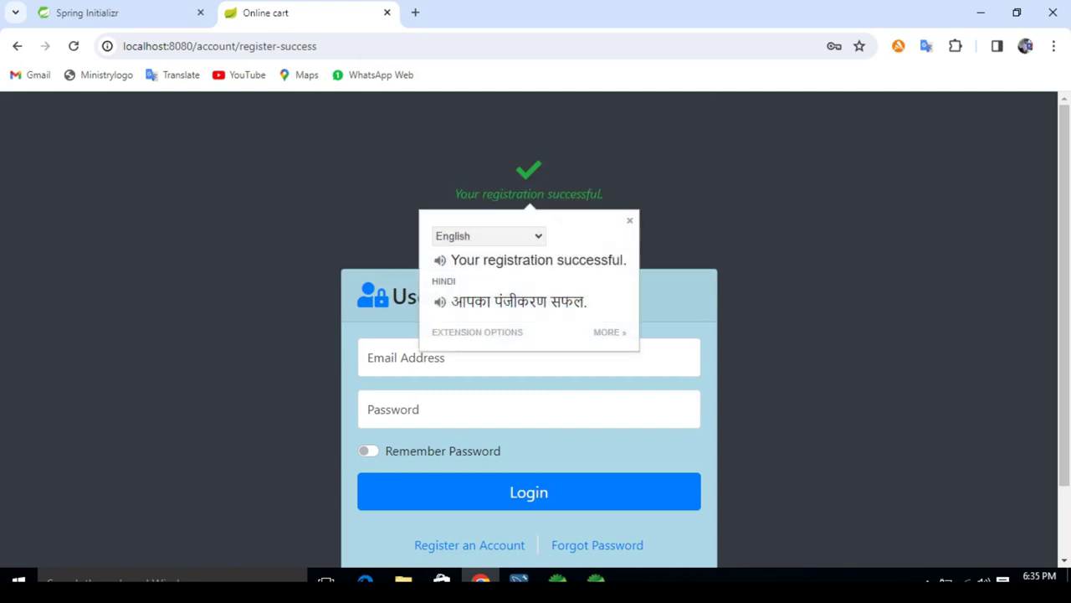
key(Escape)
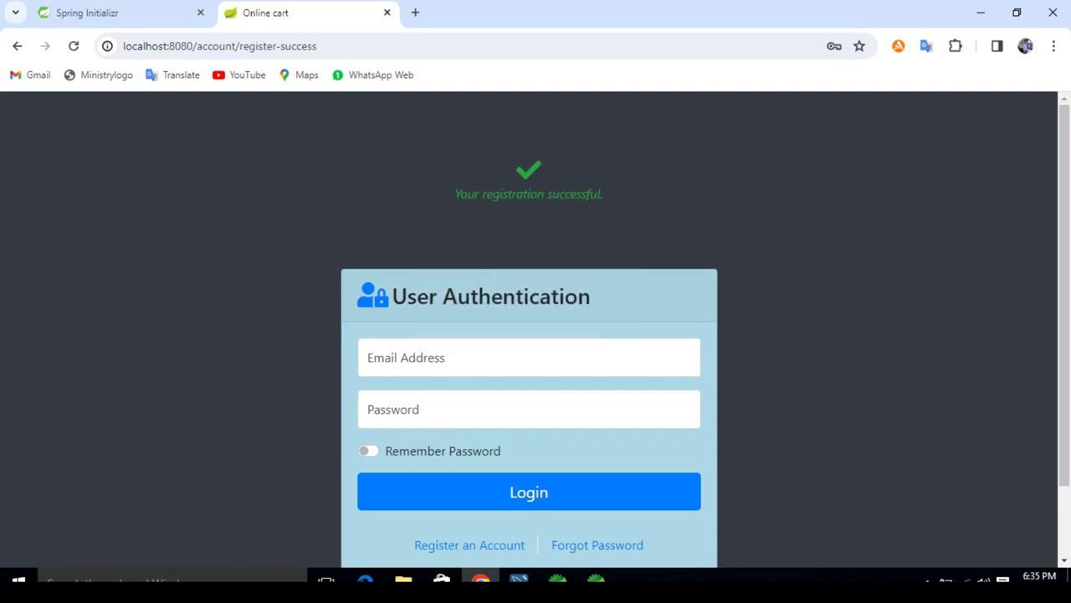
Step: Log in with the suggested buyer e-mail and the buyer's password
click(529, 358)
text(bu)
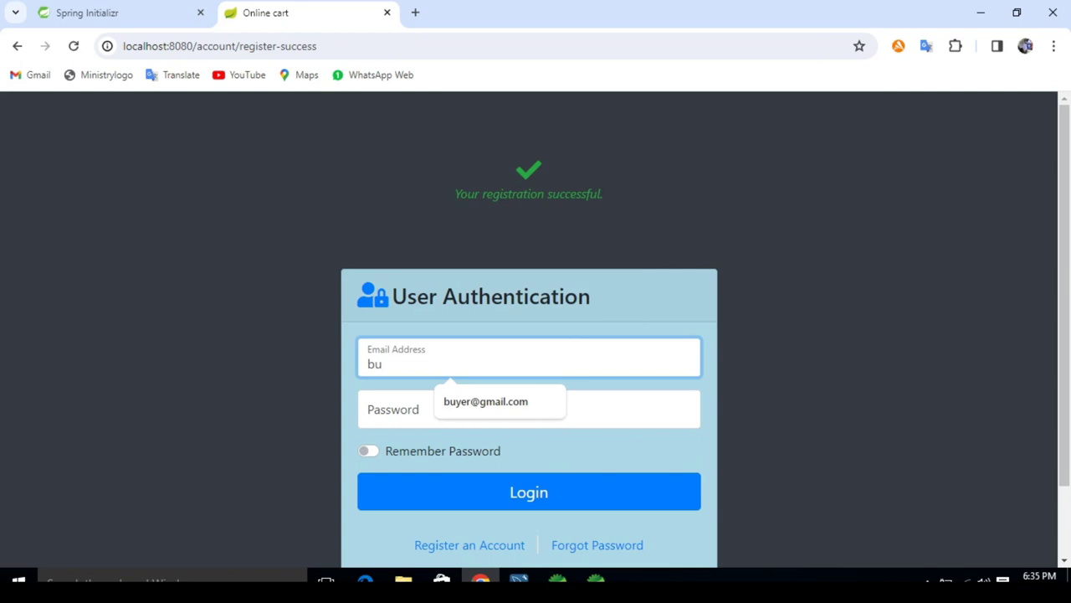
key(Down)
key(Tab)
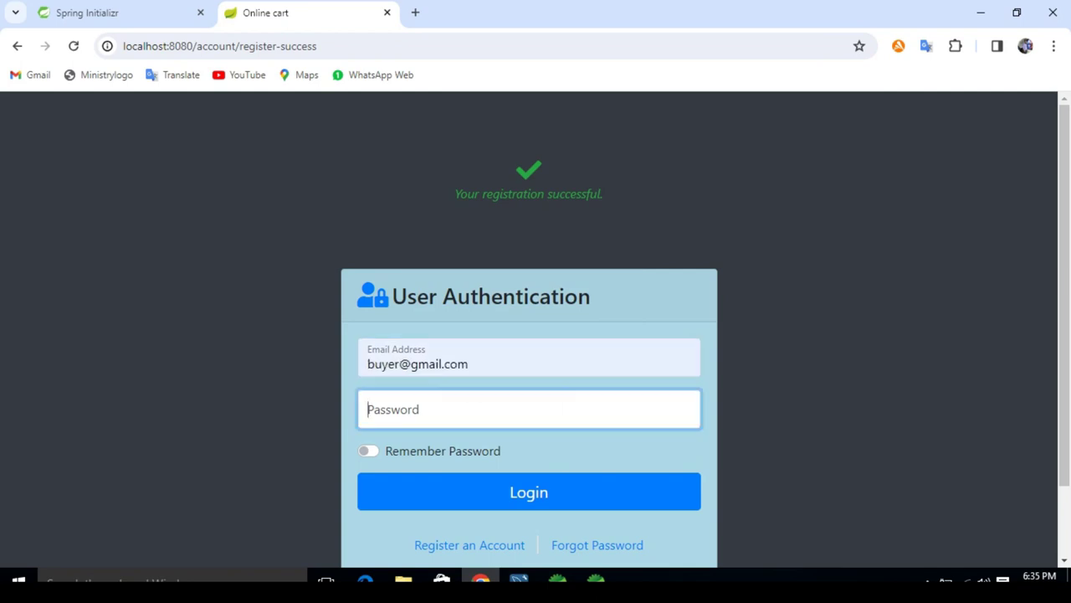
text(1234)
key(Tab)
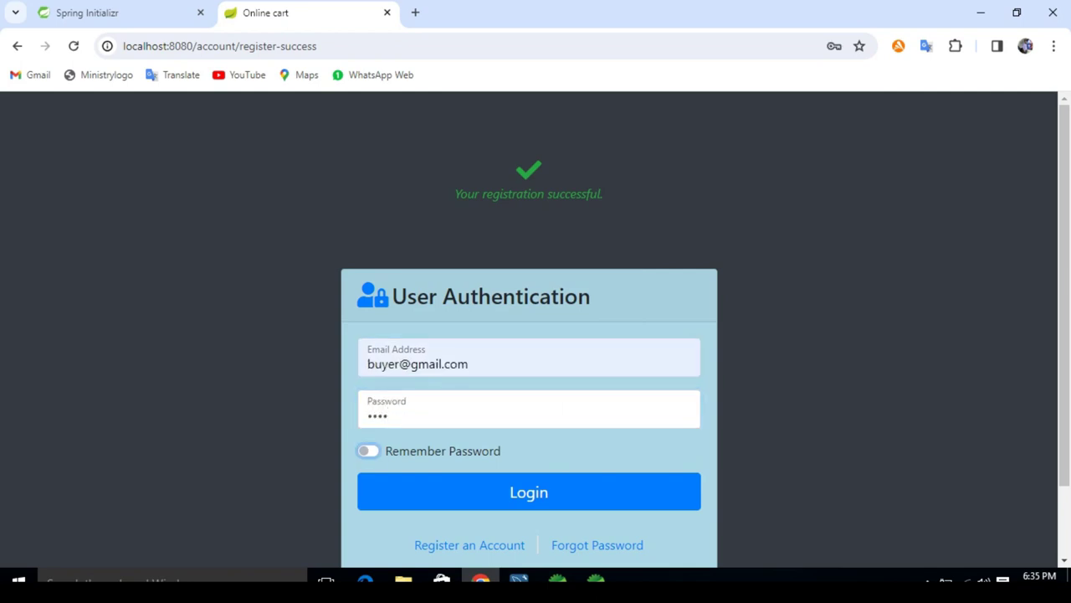
key(Tab)
key(Return)
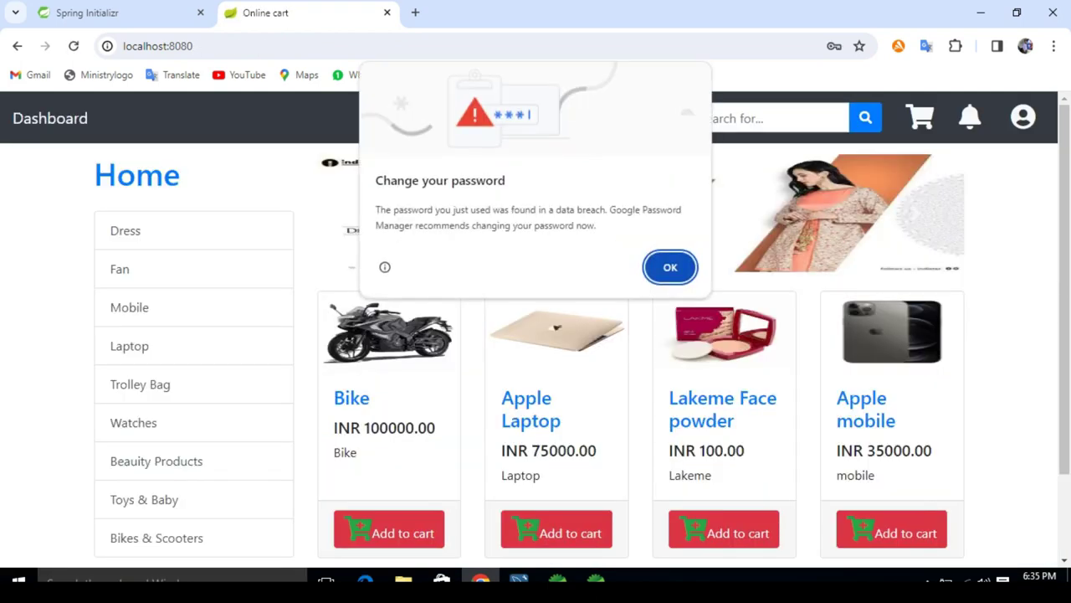
Step: Dismiss the password warning and view the buyer's shopping cart
key(Return)
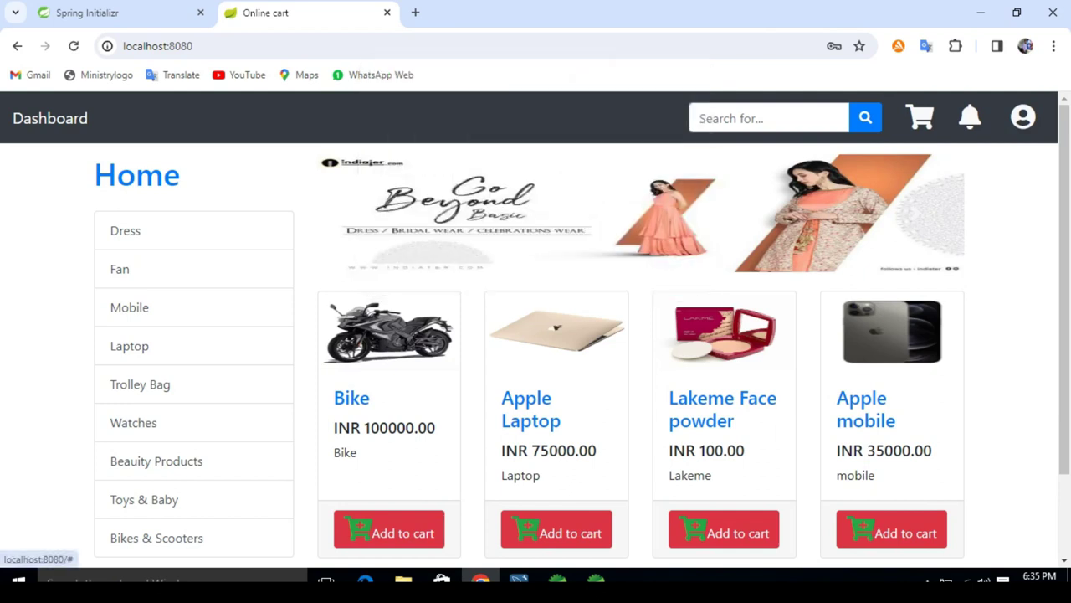
click(920, 117)
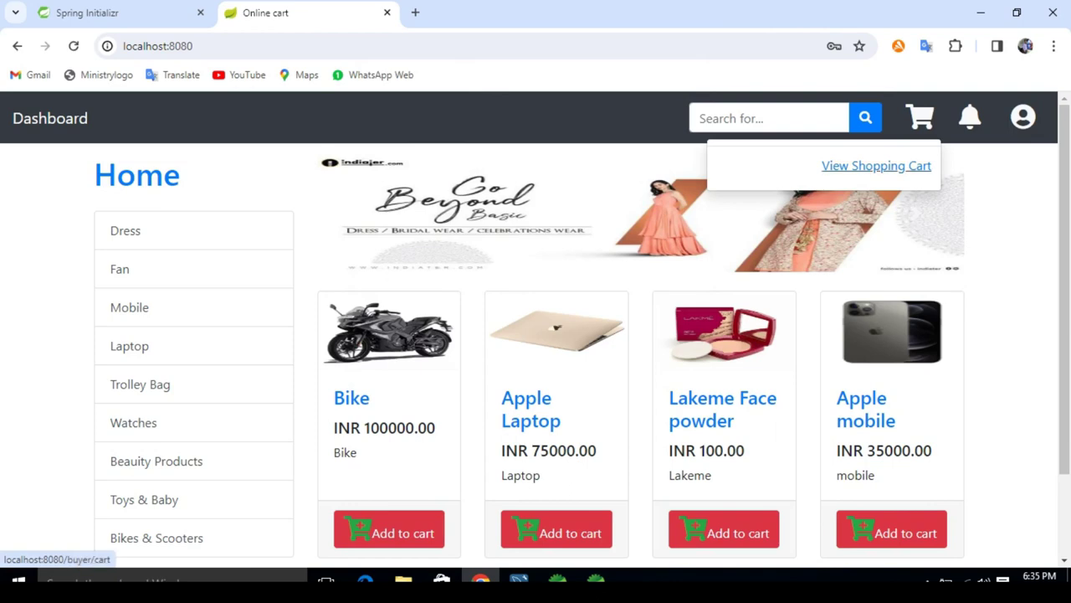
click(876, 165)
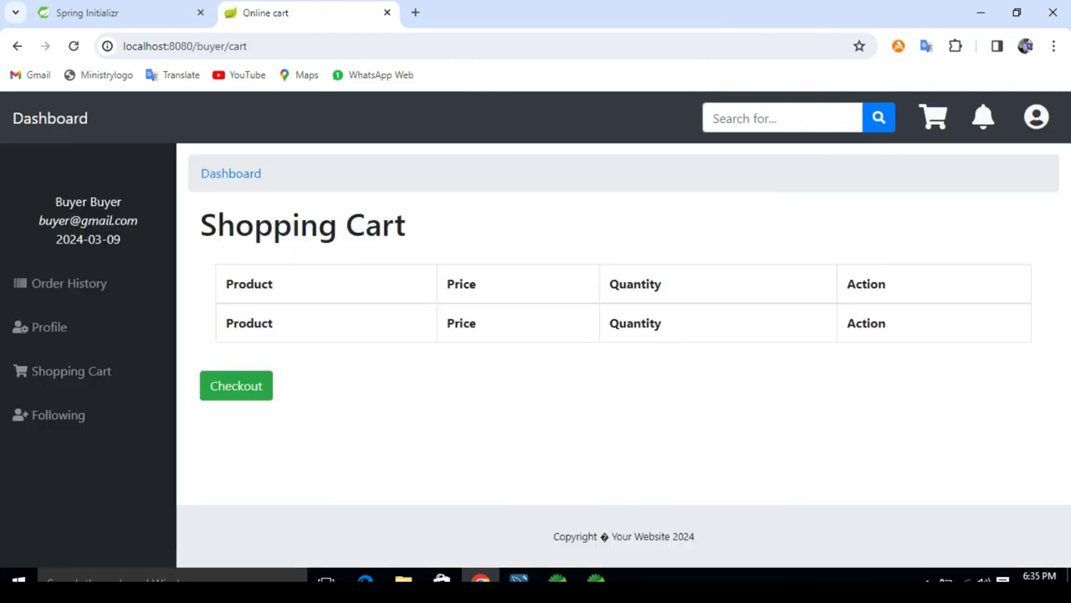
Step: Add the Apple Laptop from the home page to the cart and raise its quantity to 2
click(49, 118)
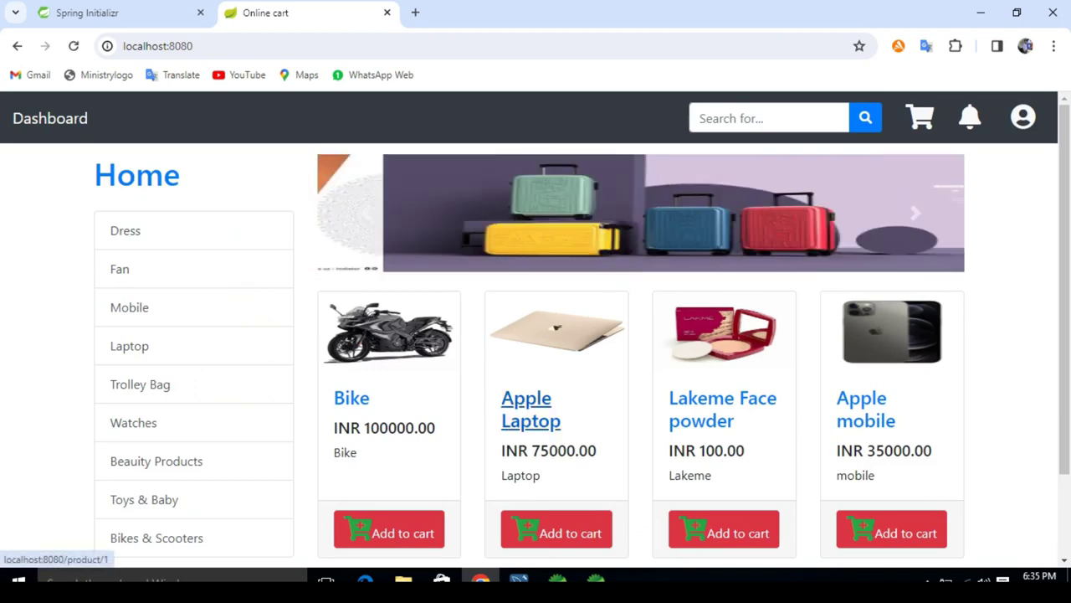
click(531, 409)
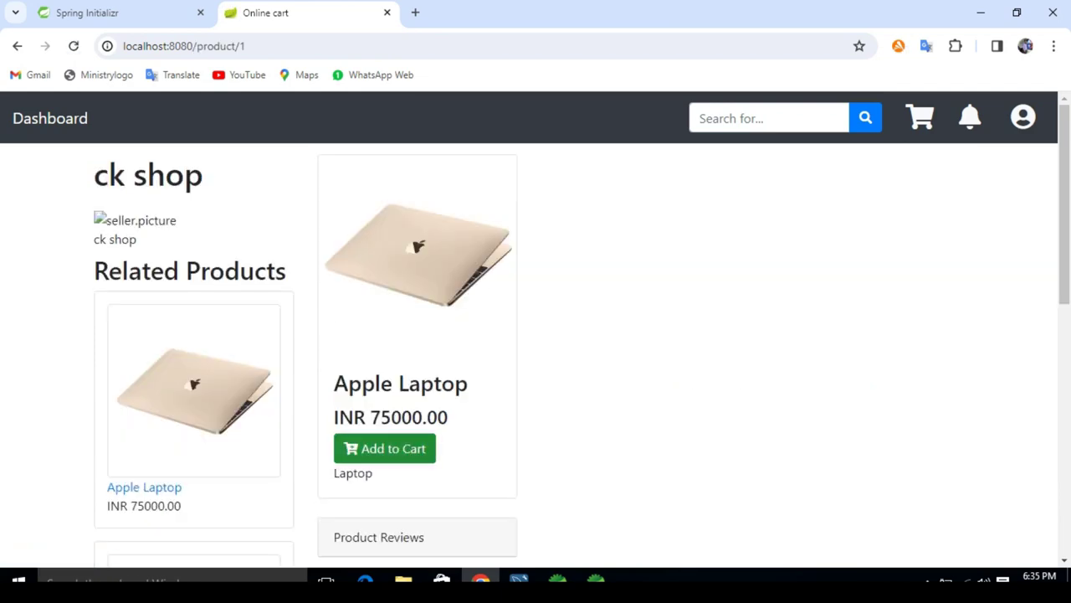
click(406, 456)
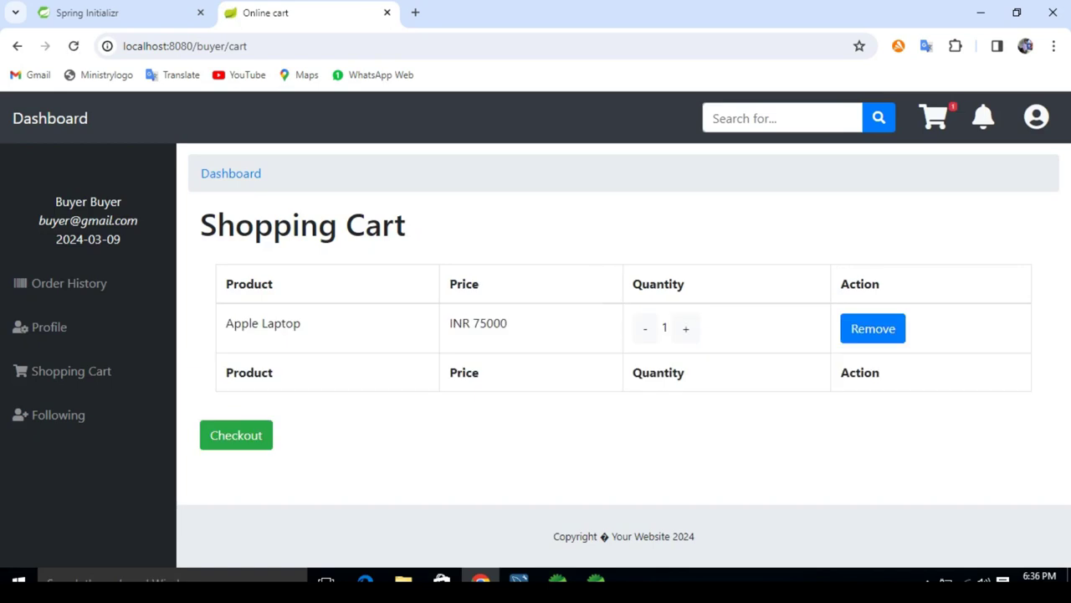
click(686, 328)
Step: Proceed to checkout and set both shipping and billing address to 'Bihar'
click(236, 436)
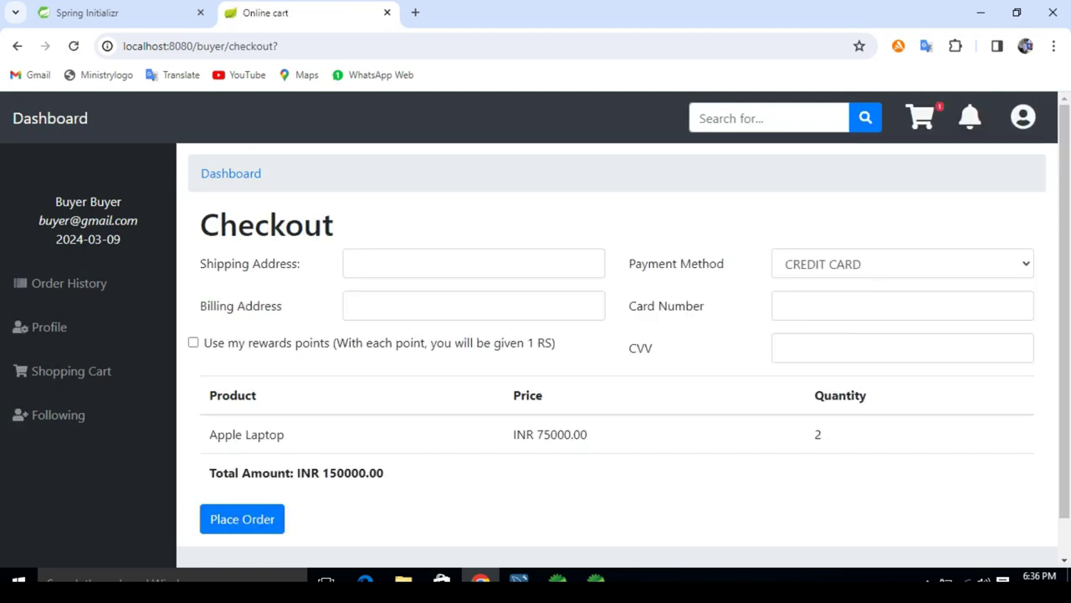
click(435, 263)
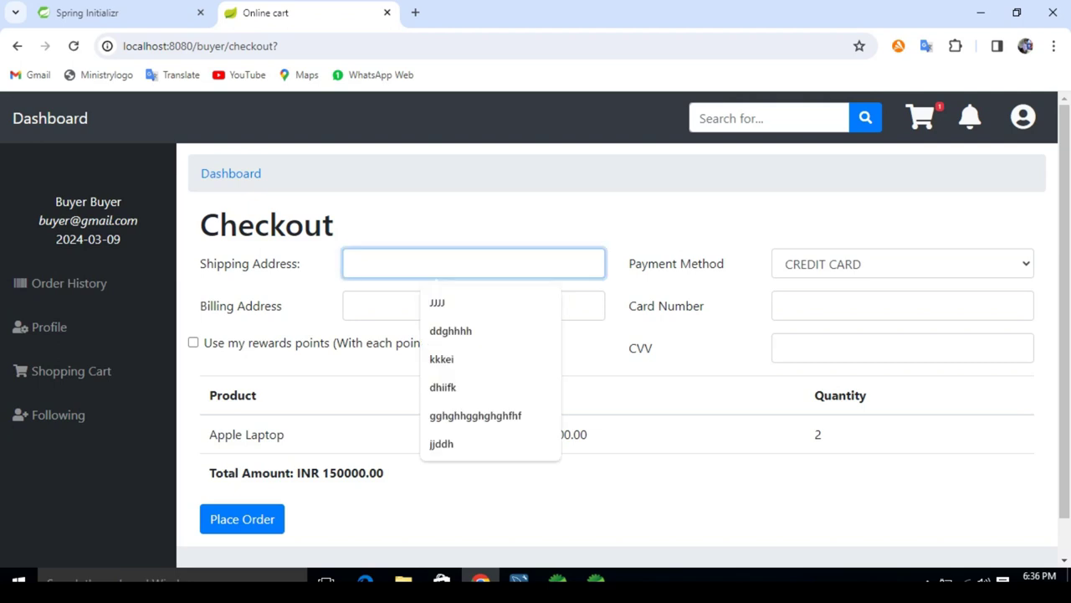
text(Bih)
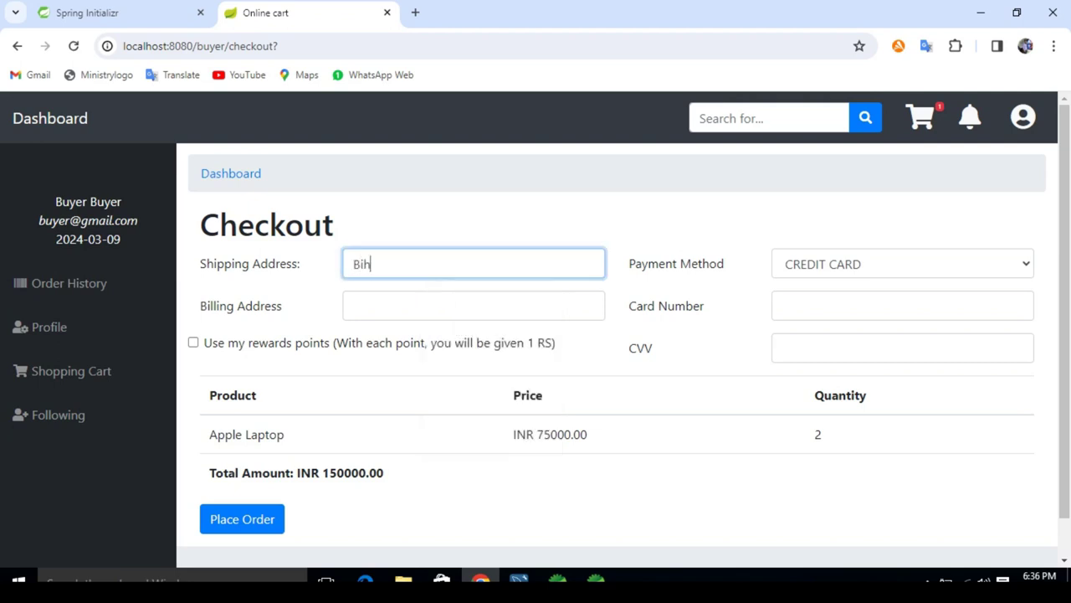
text(ar)
click(473, 305)
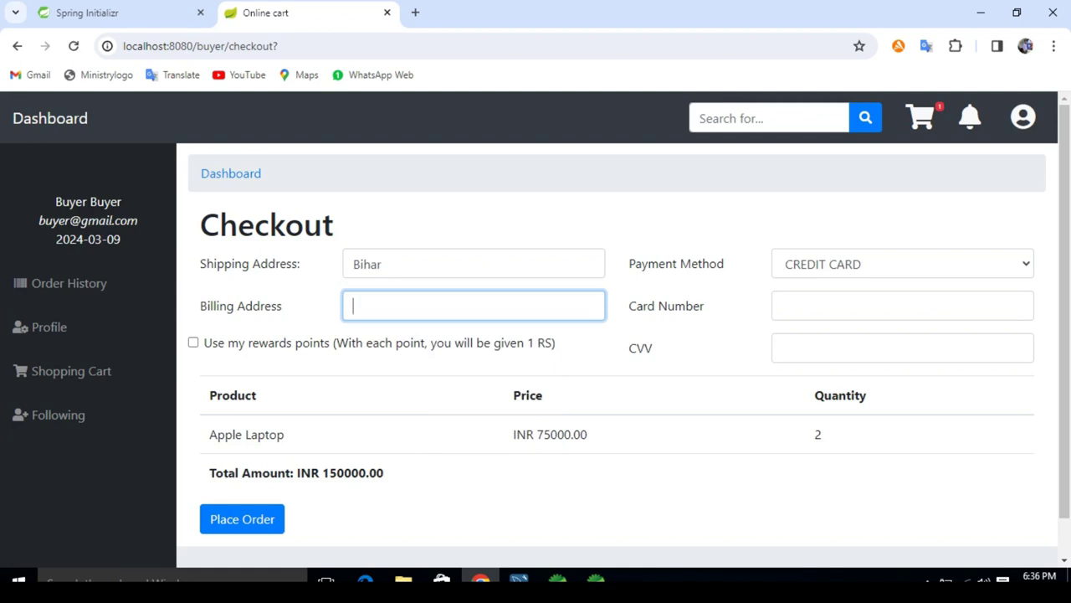
text(Bihar)
Step: Enter a card number and three-digit CVV, and apply rewards points to the order
click(902, 305)
text(0000000000000)
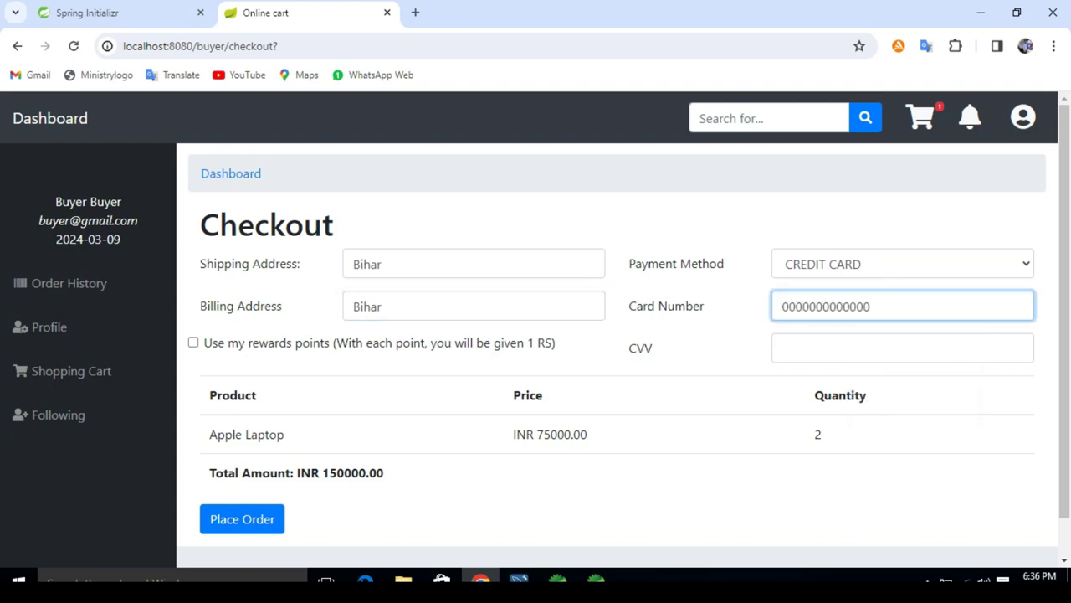
key(Tab)
text(2344)
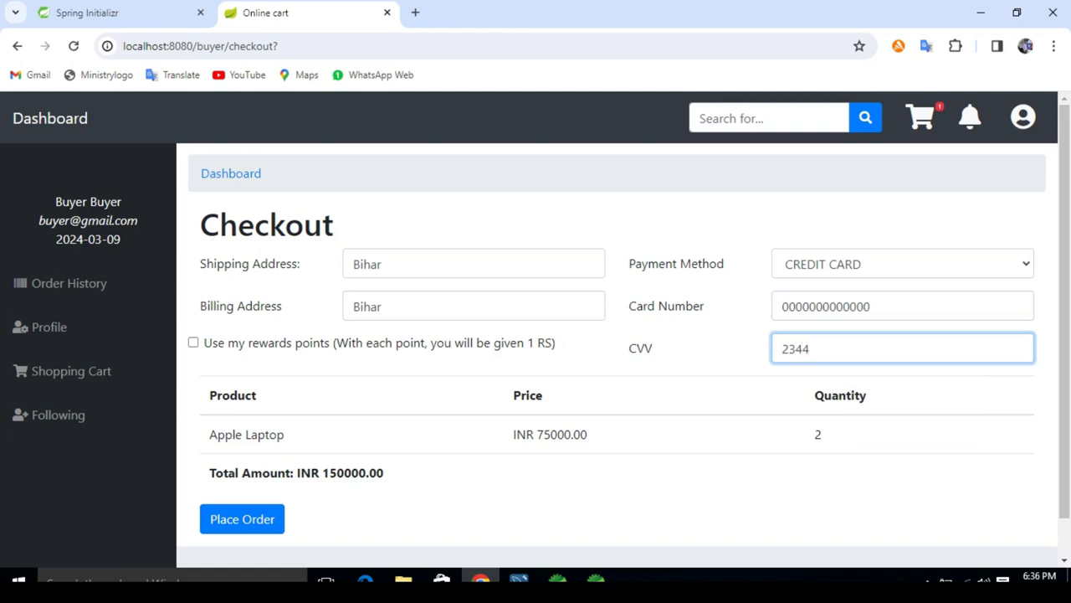
key(BackSpace)
key(Tab)
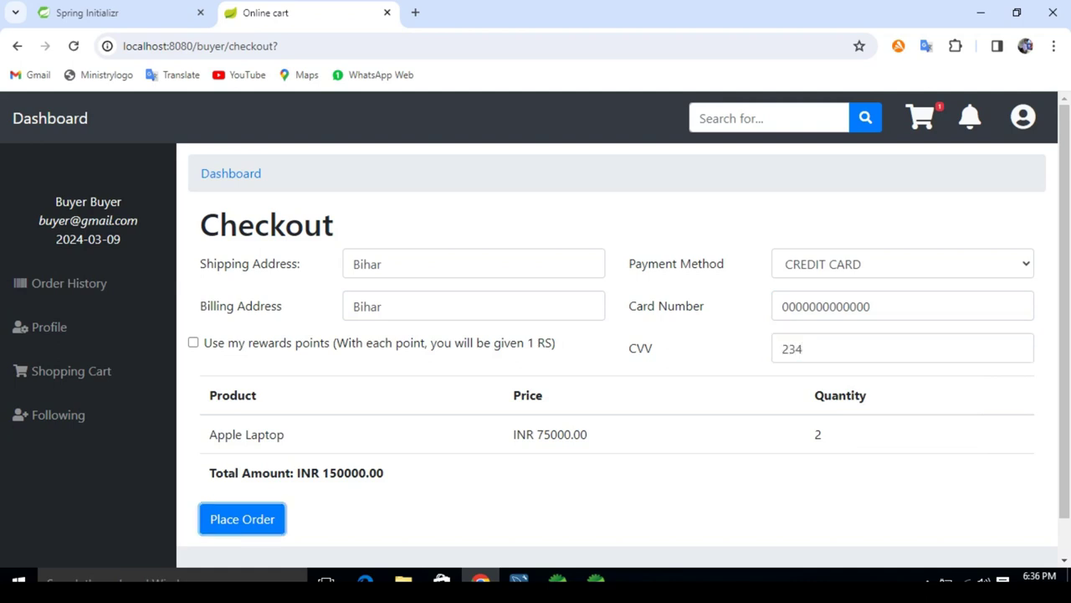
click(194, 343)
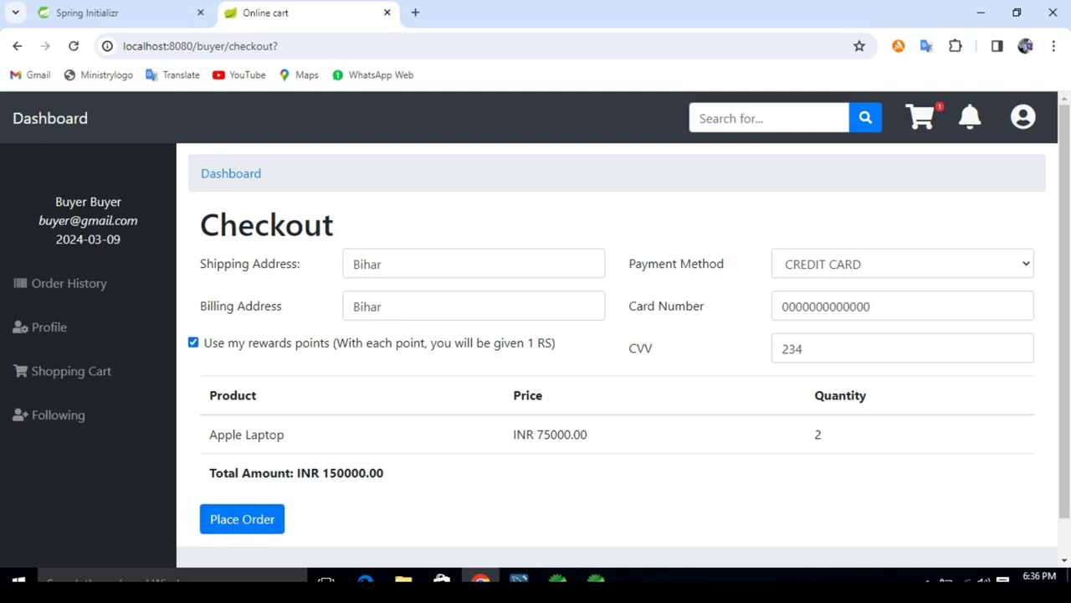
Step: Review the unit price, quantity 2 and total, then place the order
drag(534, 433, 589, 434)
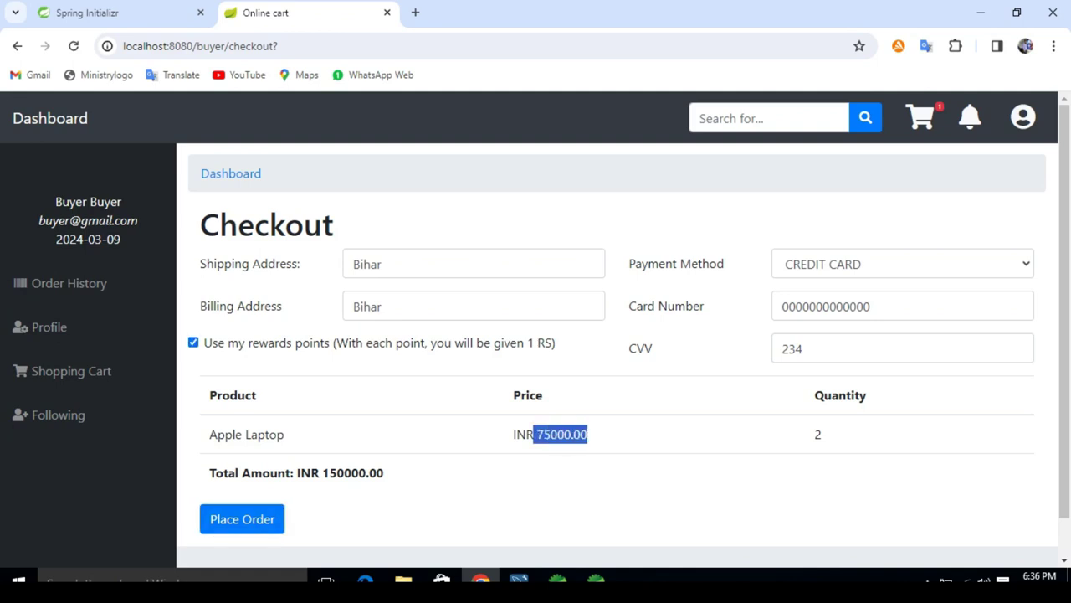
double_click(818, 434)
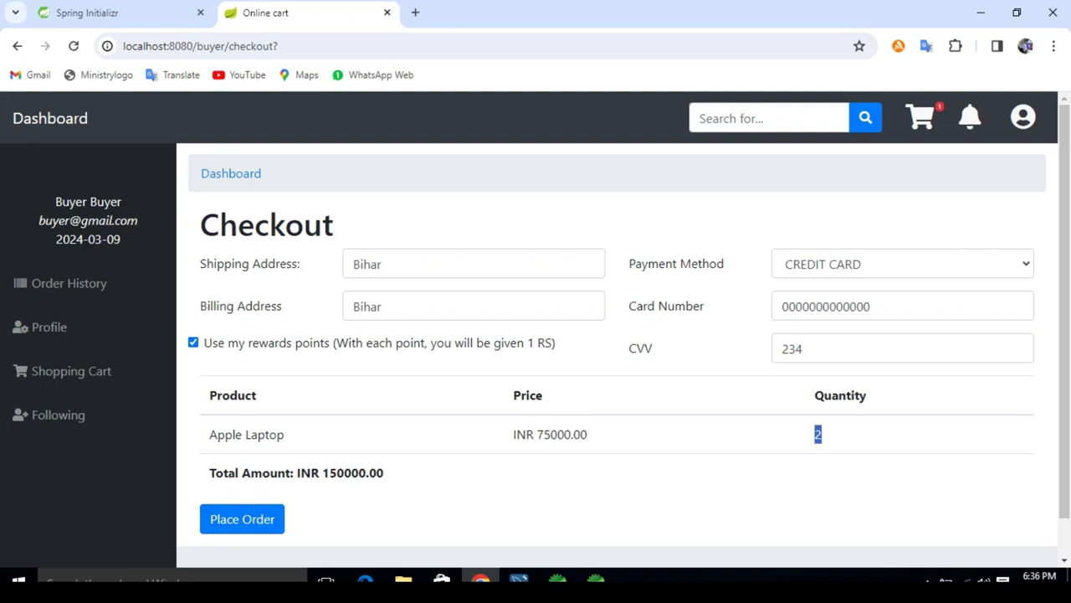
drag(323, 473, 383, 473)
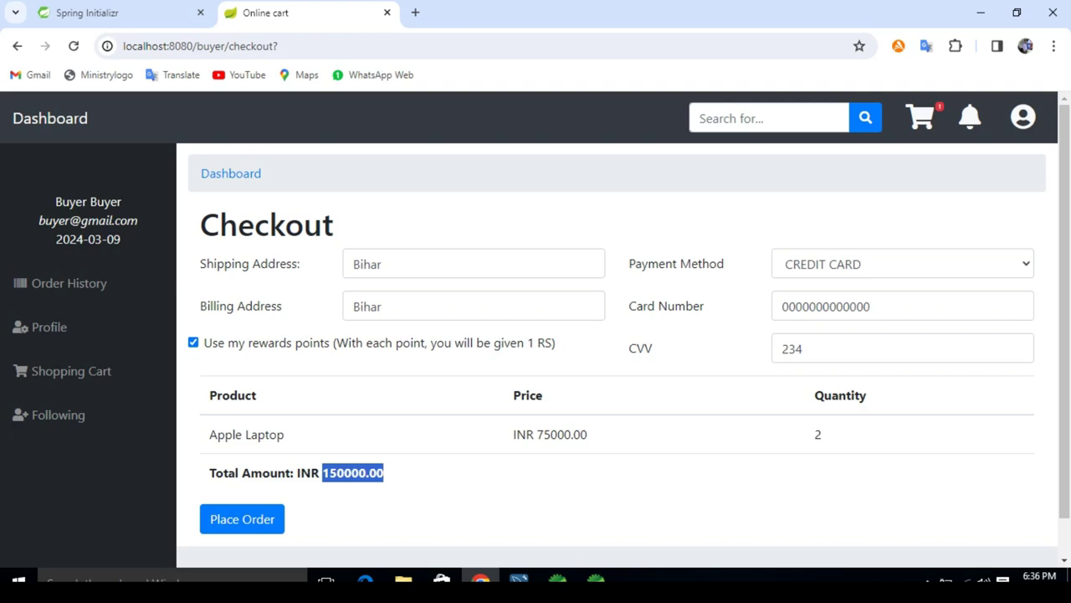
click(383, 473)
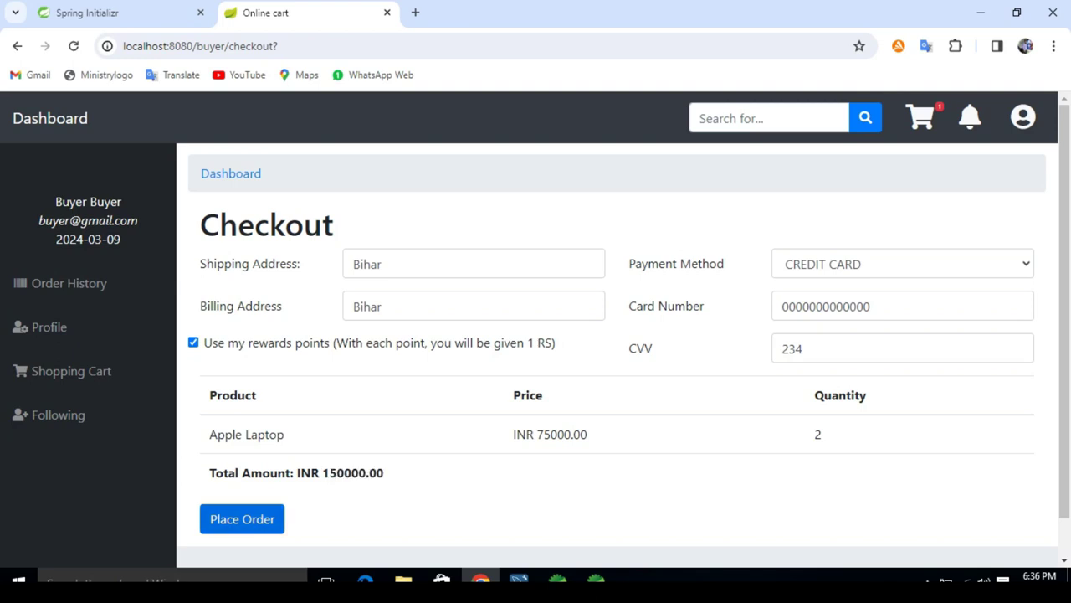
click(242, 519)
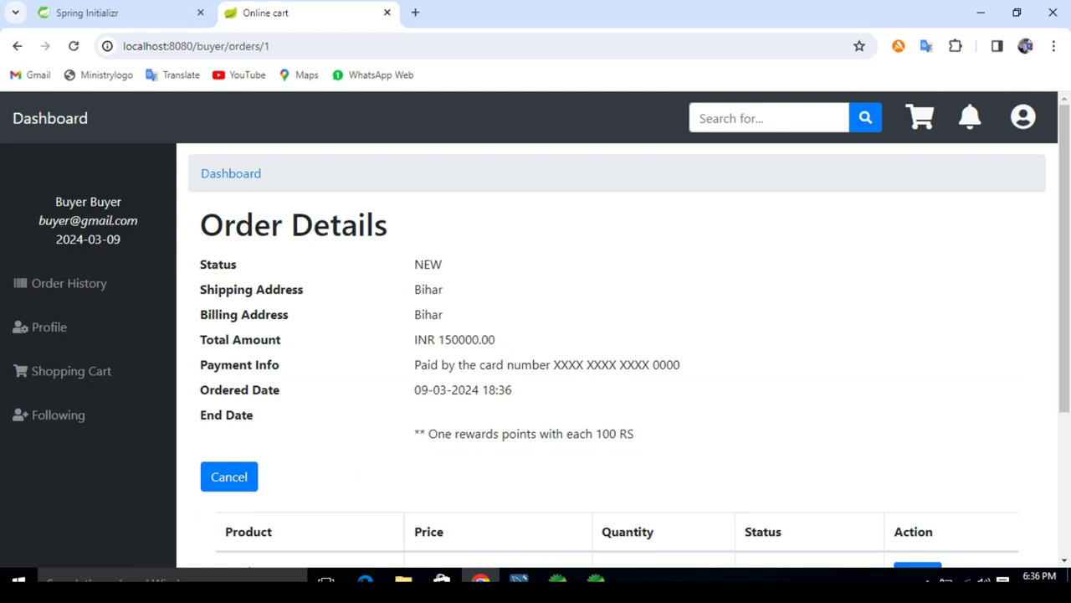
scroll(1065, 251, down, 2)
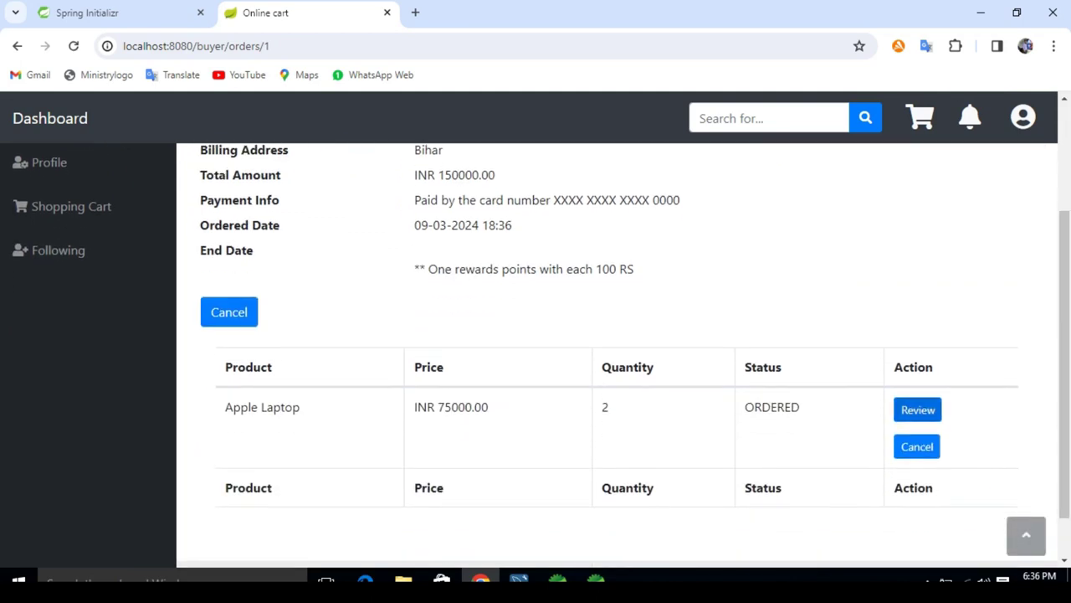
click(918, 410)
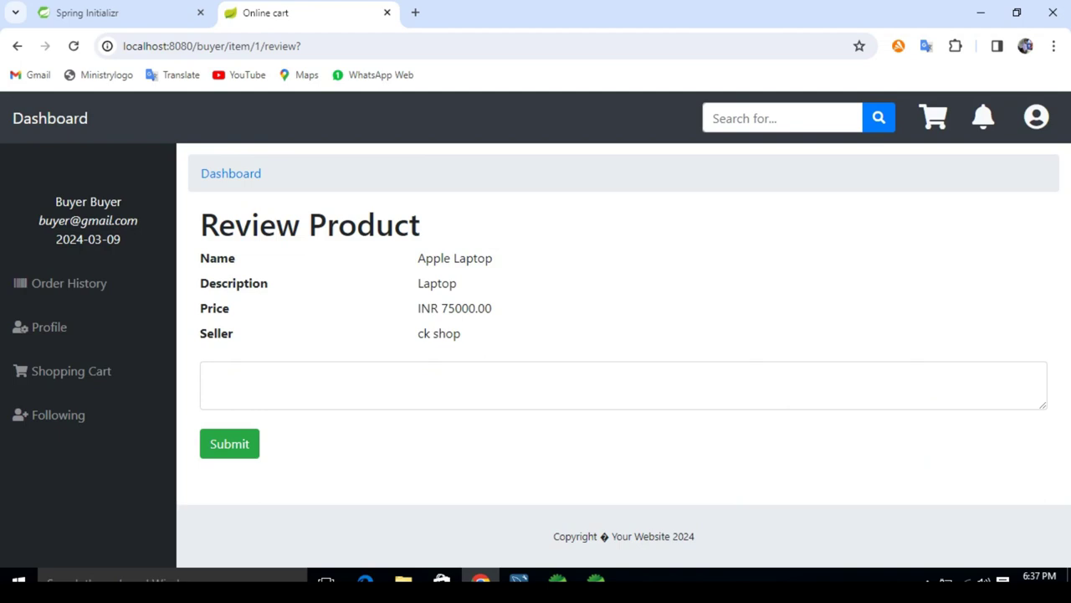
click(212, 377)
text(G)
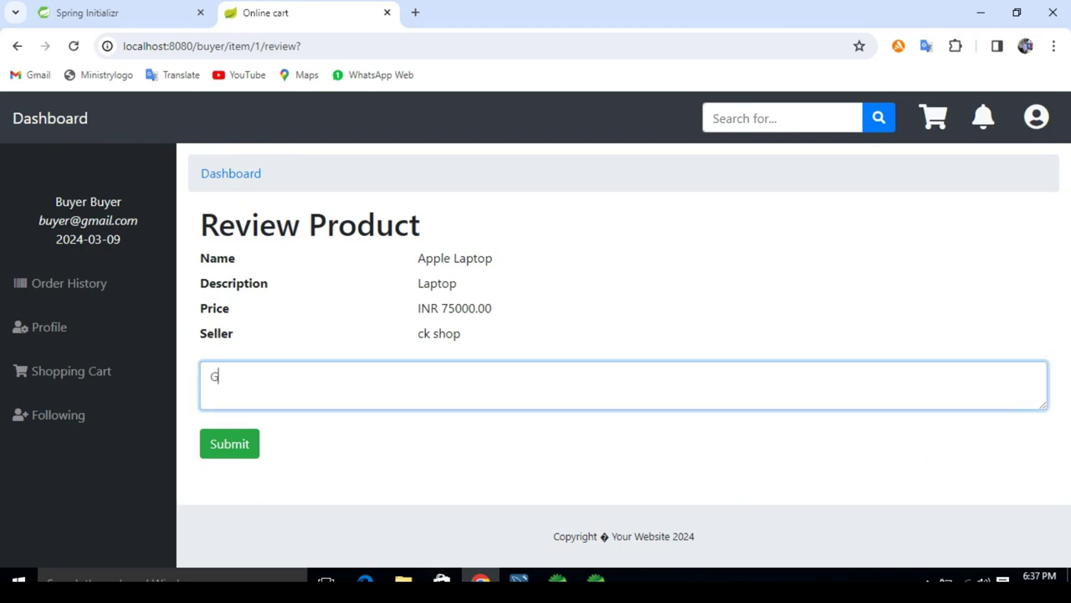
text(ood)
click(229, 444)
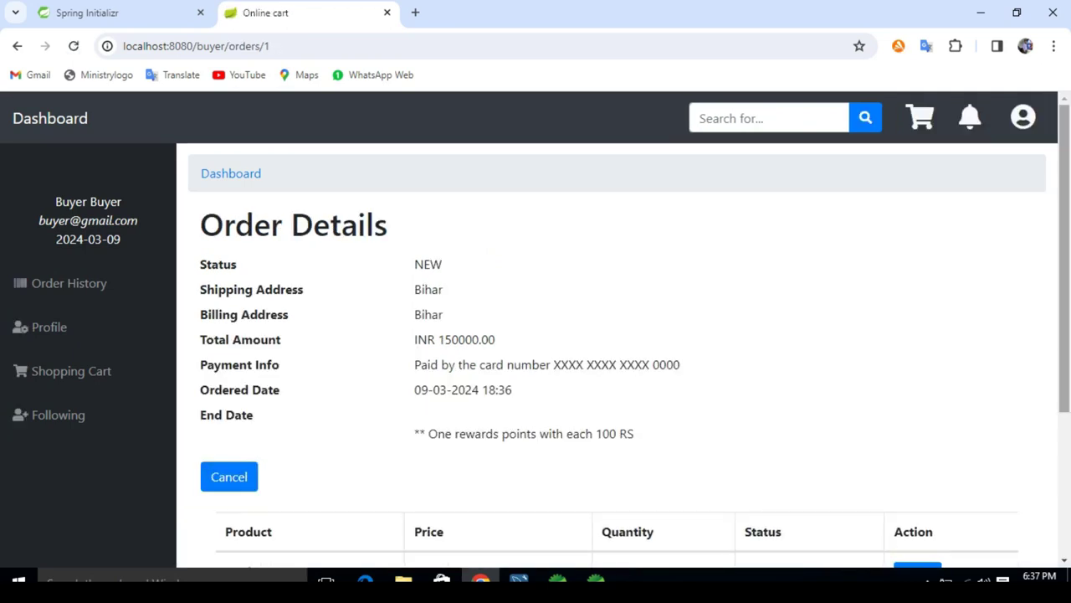
scroll(536, 335, down, 2)
scroll(535, 335, up, 2)
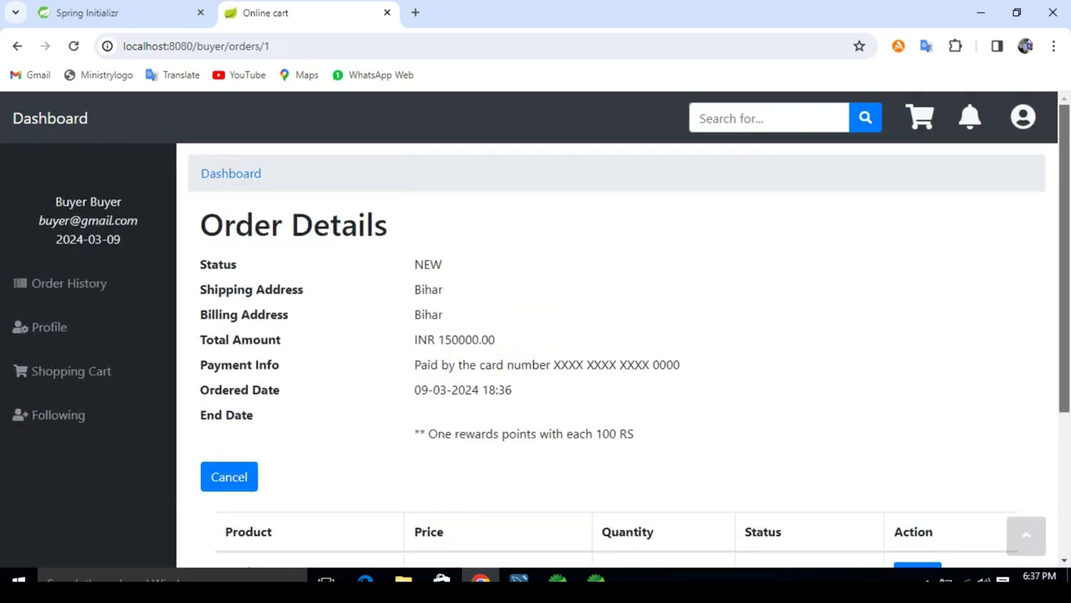
Step: Log out of the buyer account and go to the login page
click(1023, 116)
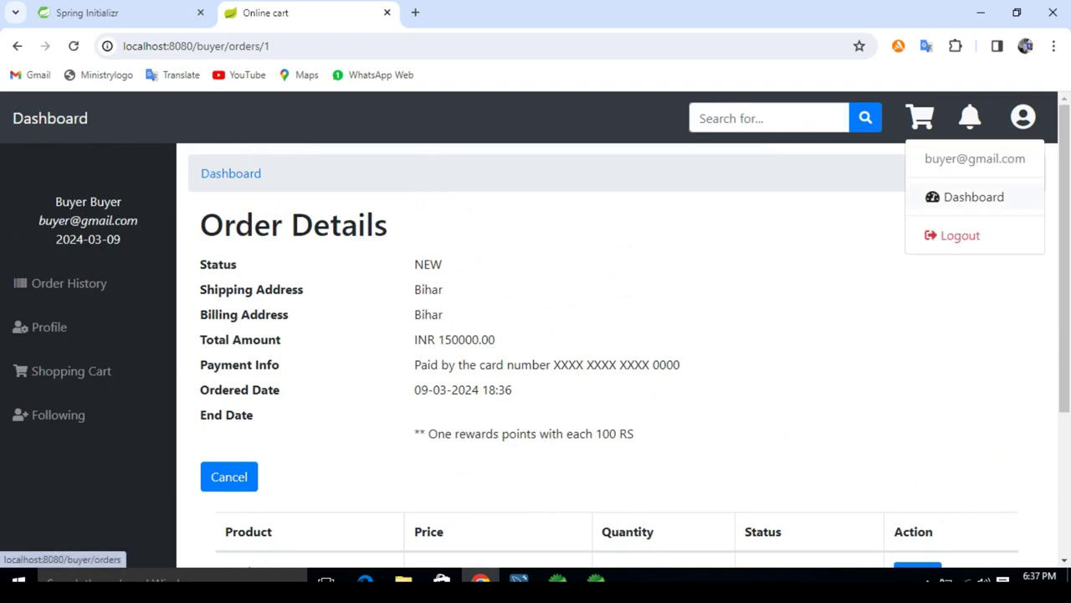
click(954, 235)
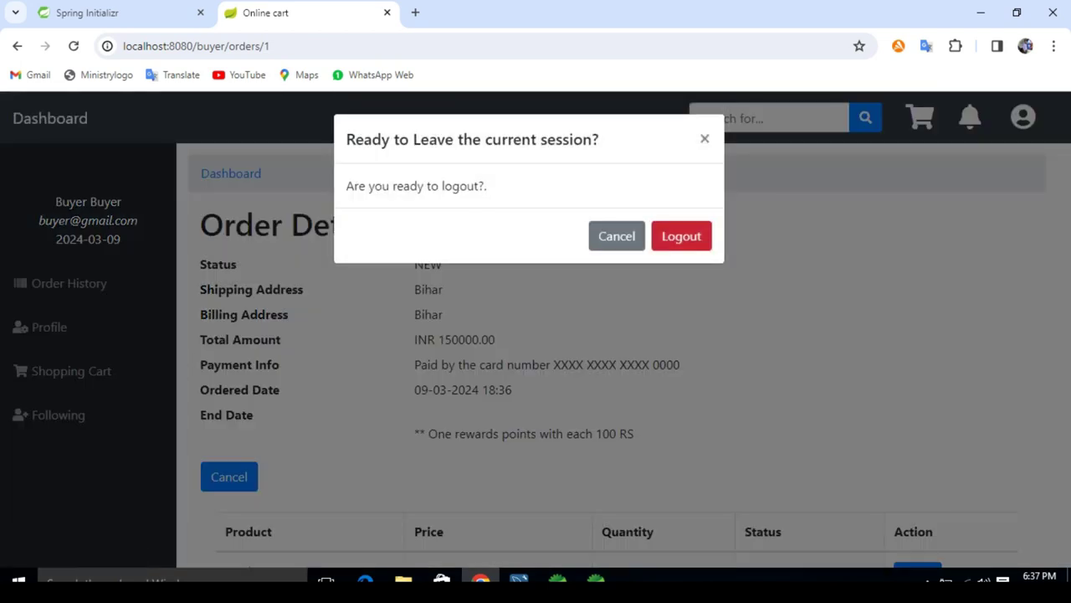
click(681, 233)
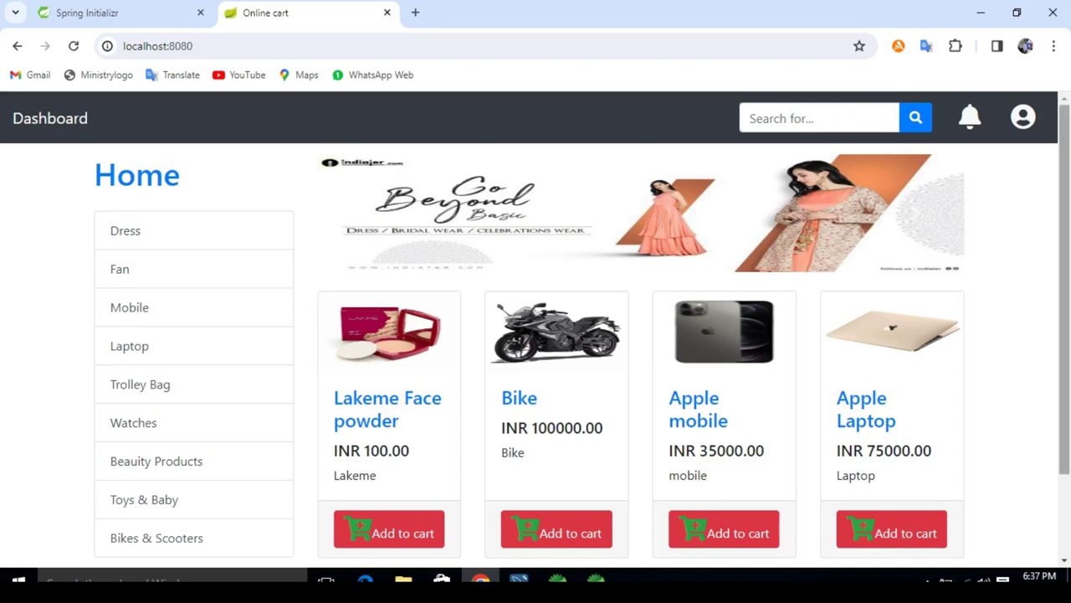
click(1023, 117)
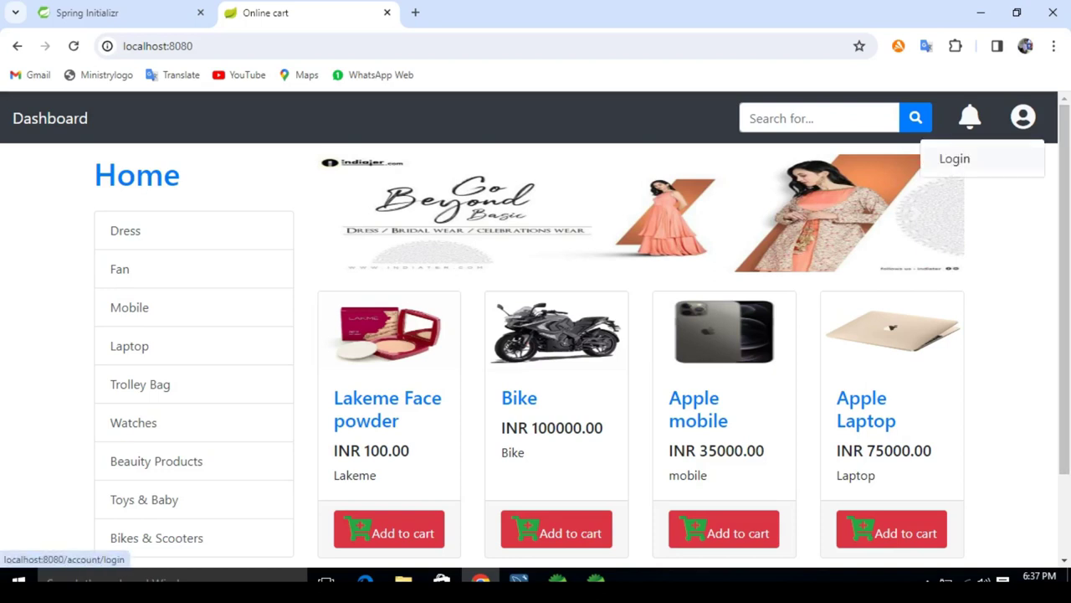
click(954, 159)
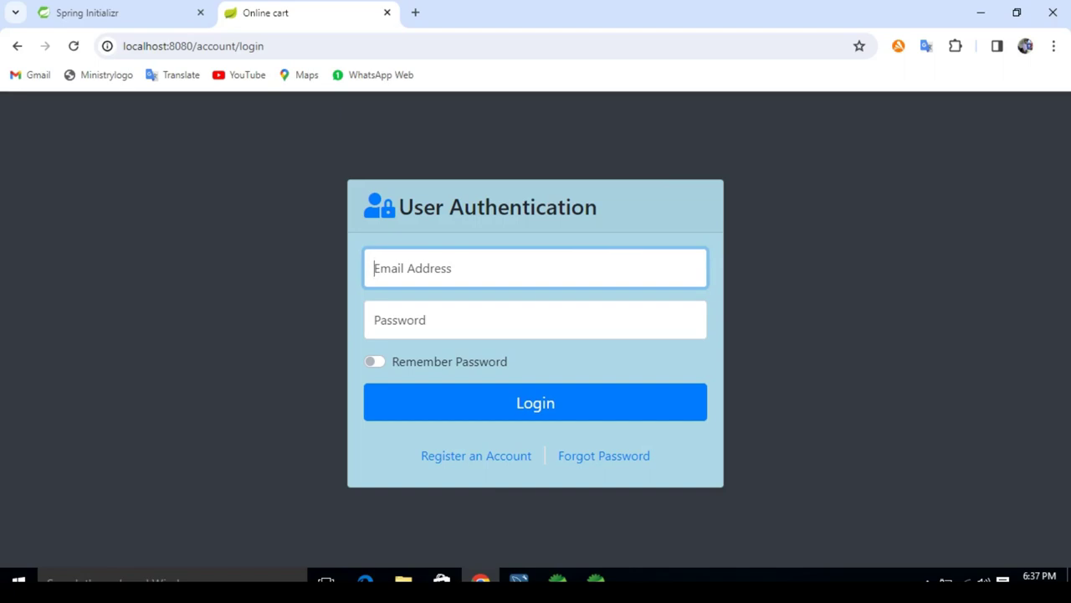
Step: Sign in with the suggested seller e-mail and password, dismissing the breach warning
text(ck)
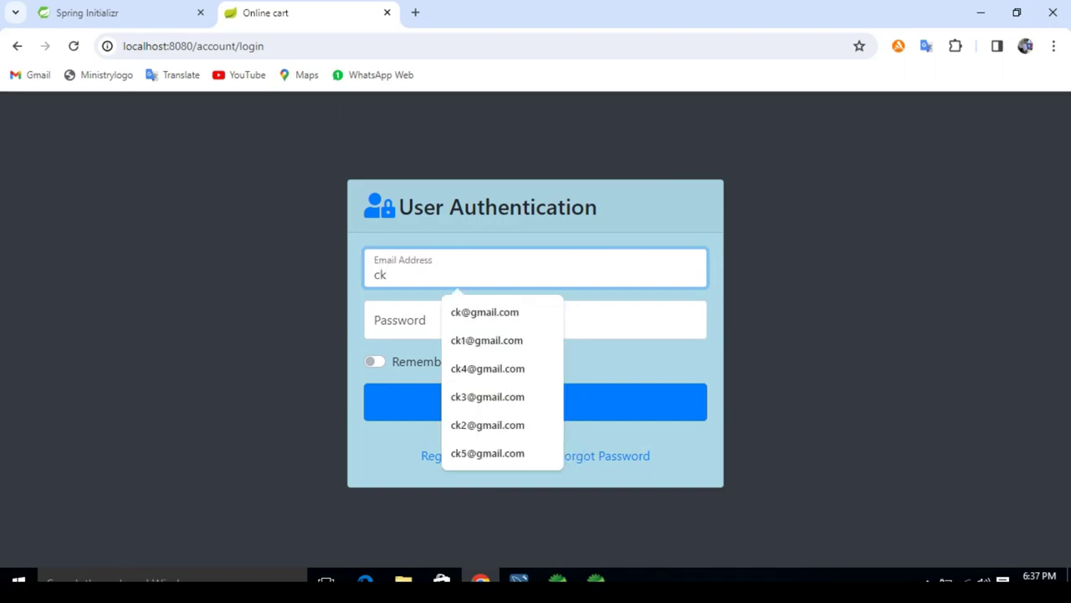
key(Down)
key(Return)
click(535, 319)
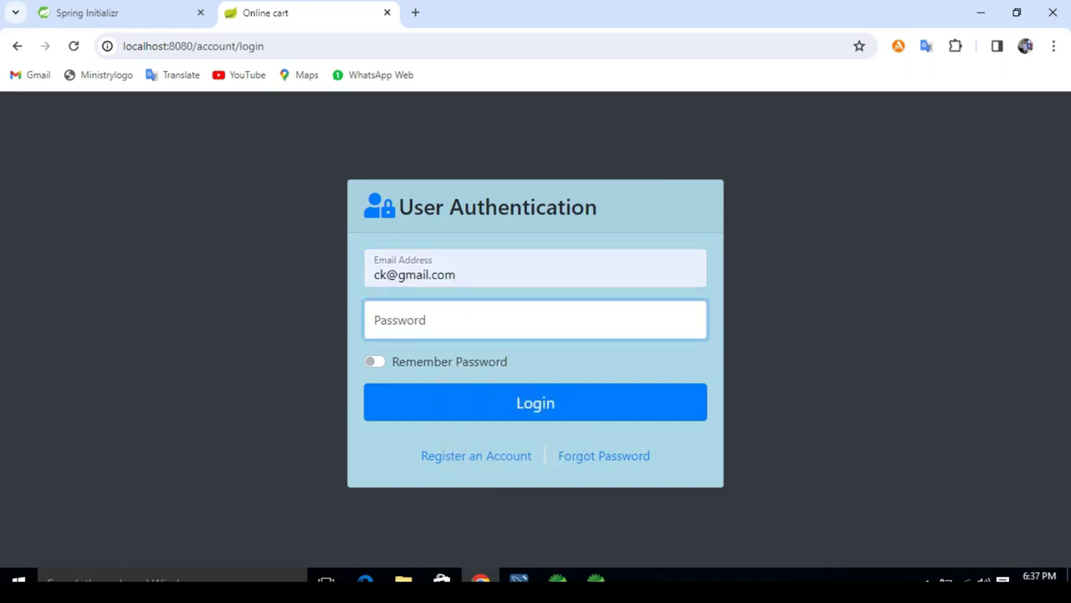
text(12345)
key(Tab)
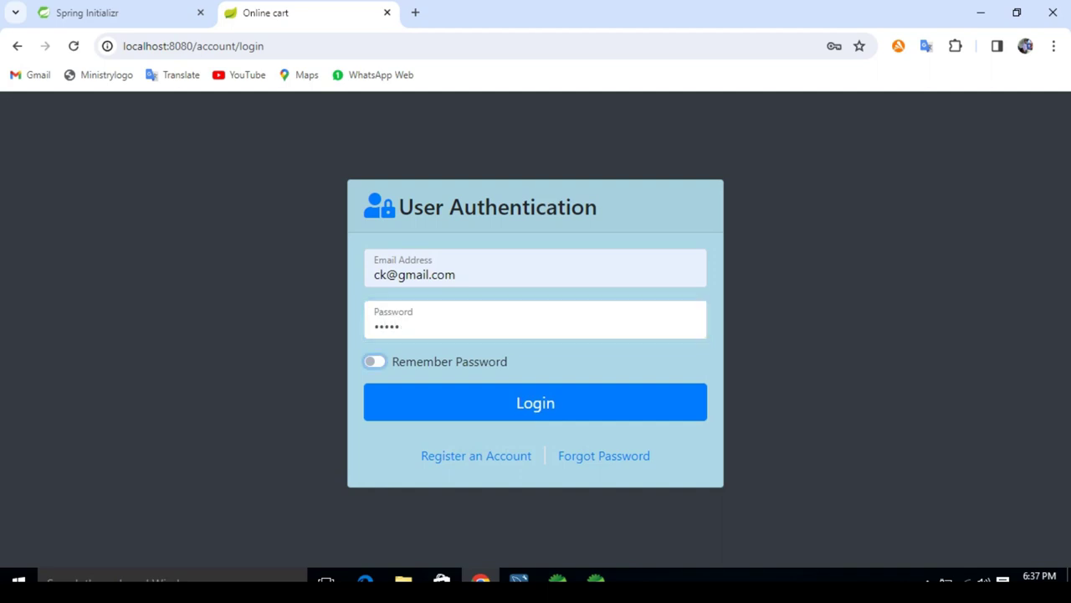
key(Tab)
key(Return)
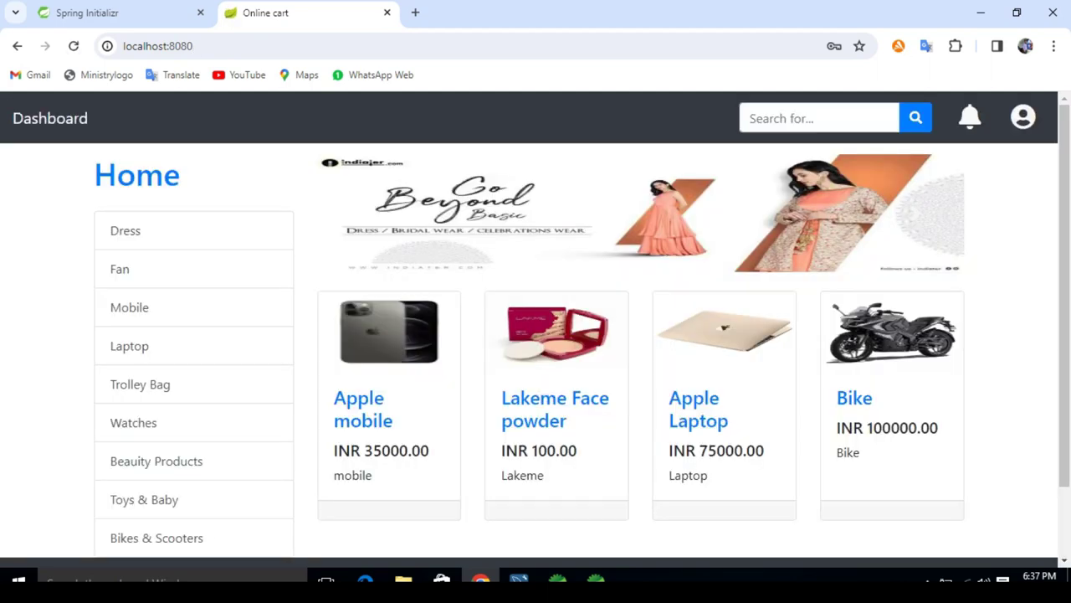
key(Return)
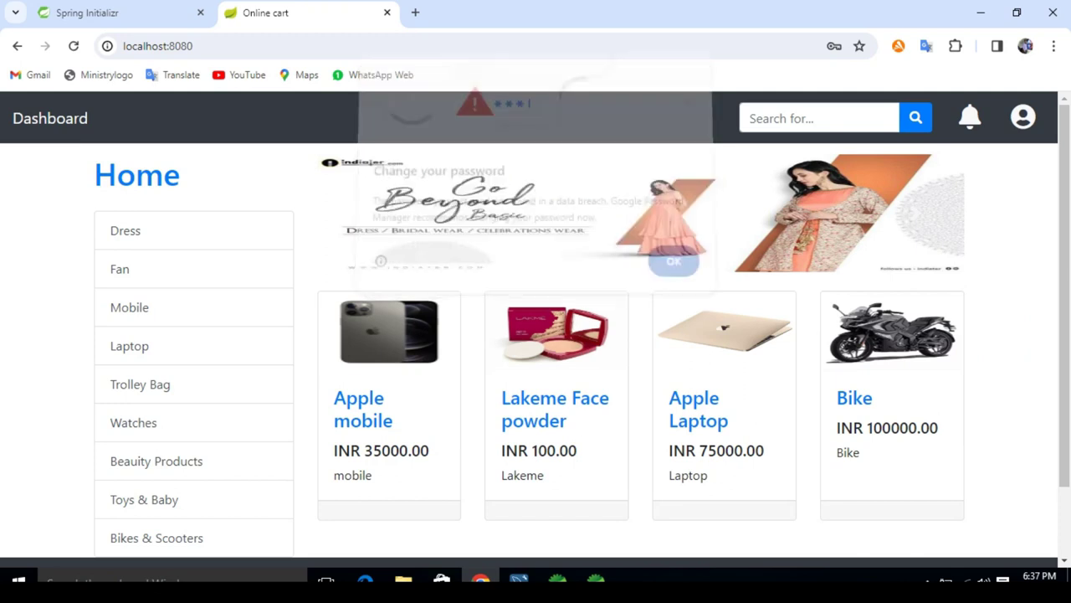
Step: Open the seller dashboard orders and review the buyer's Apple Laptop order, quantity 2
click(1023, 116)
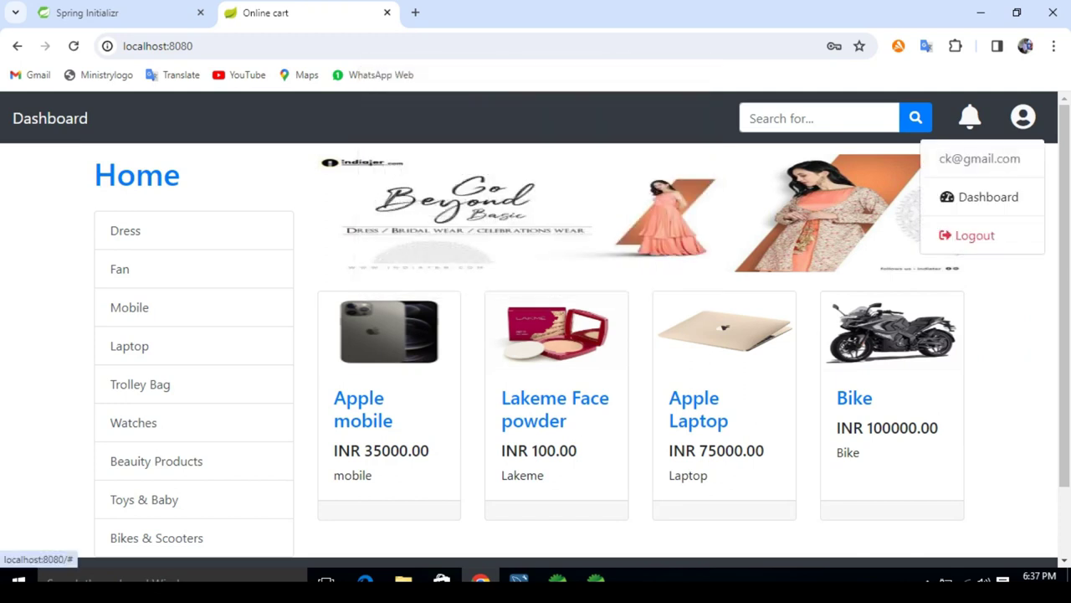
click(979, 196)
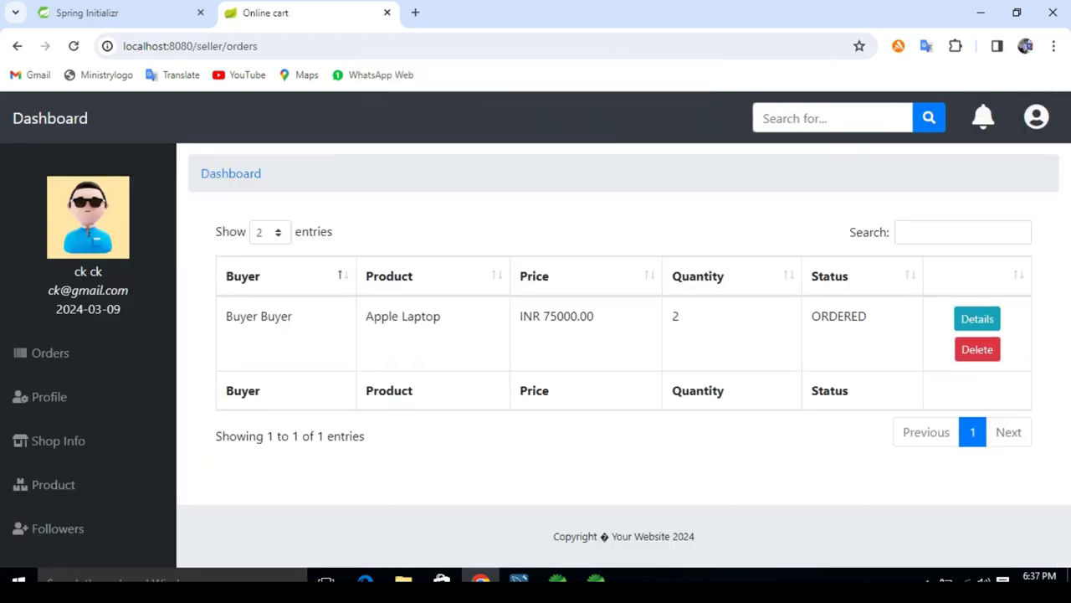
drag(224, 316, 293, 315)
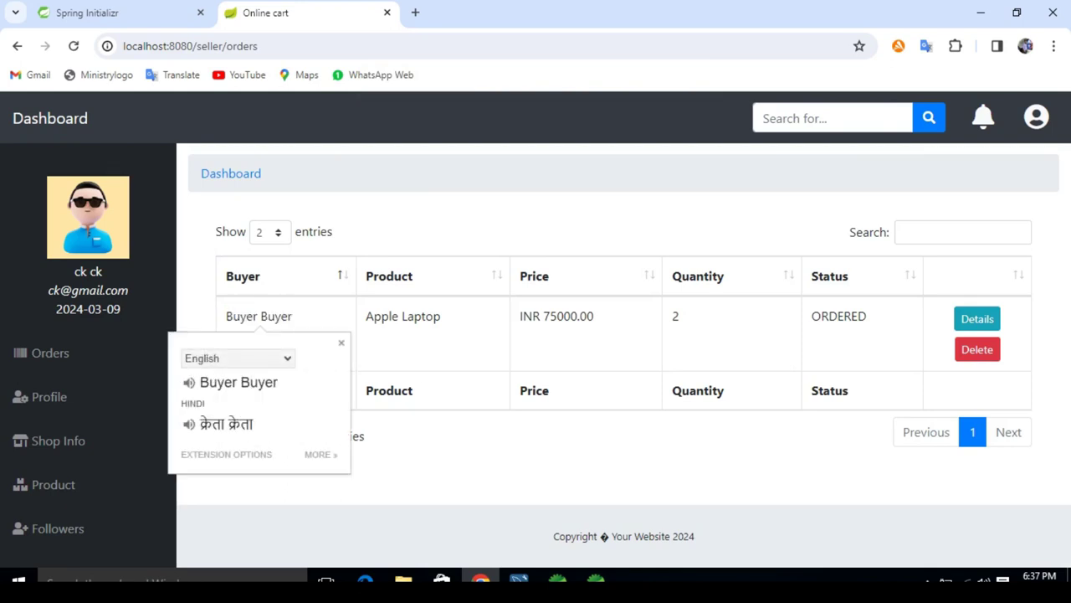
drag(366, 315, 422, 315)
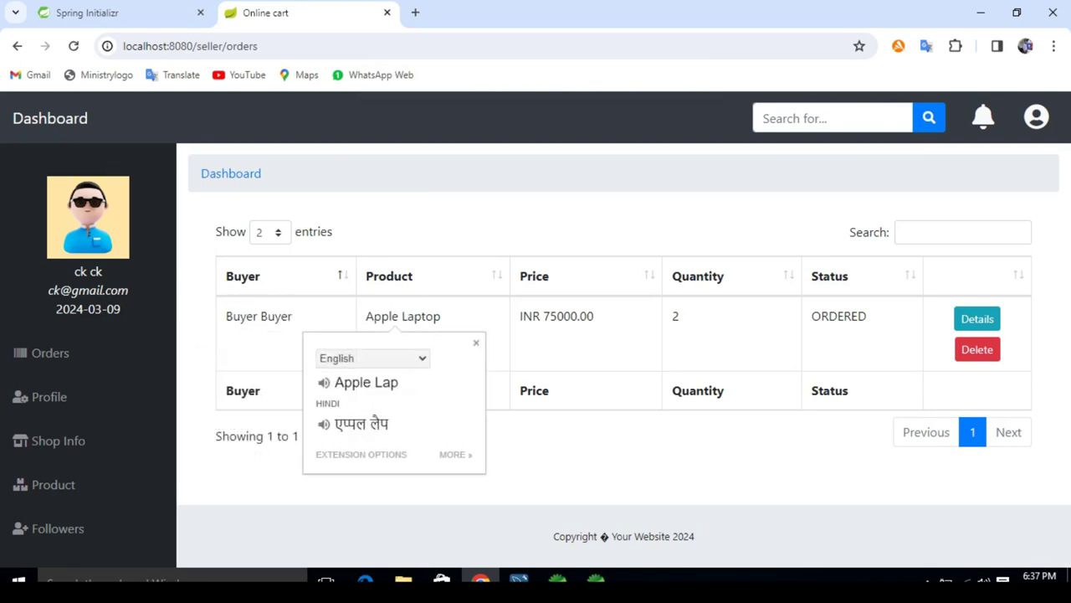
double_click(675, 315)
click(675, 315)
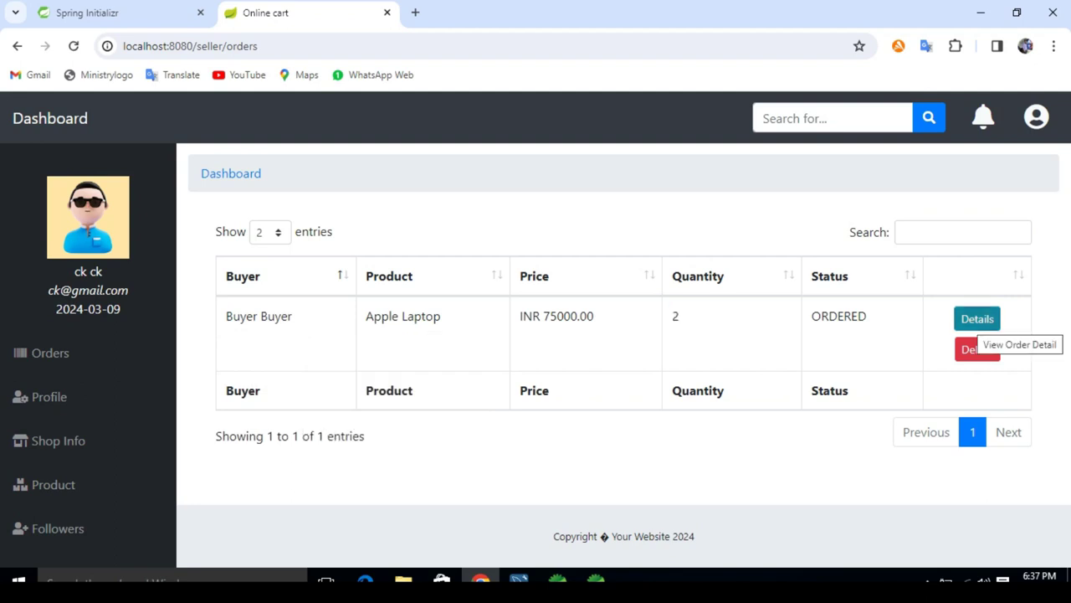
Step: Set the Apple Laptop order's status to DELIVERED in its details and save it
click(975, 322)
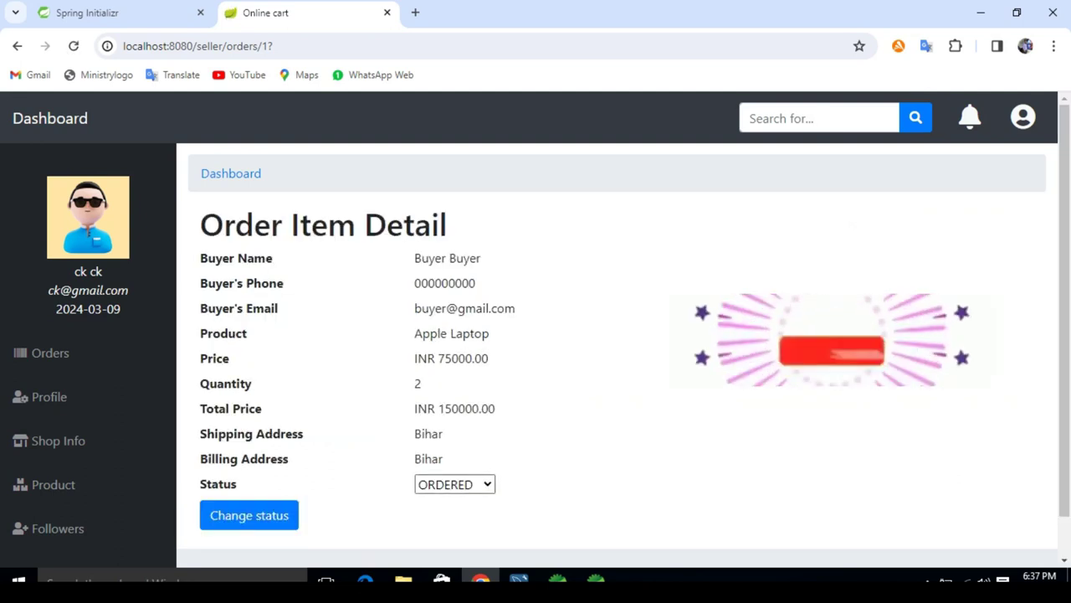
click(455, 484)
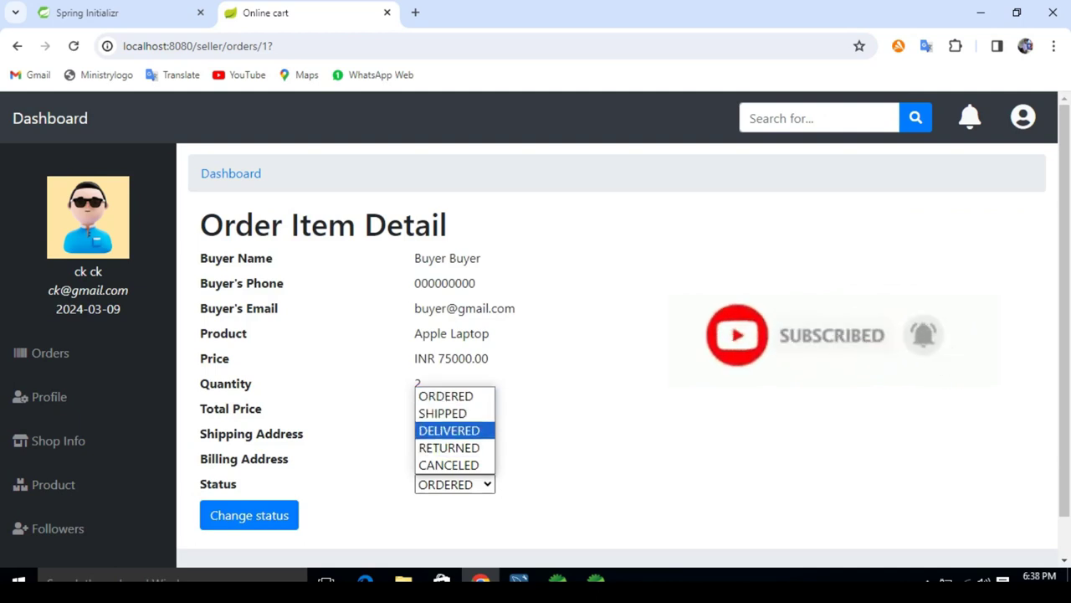
click(448, 430)
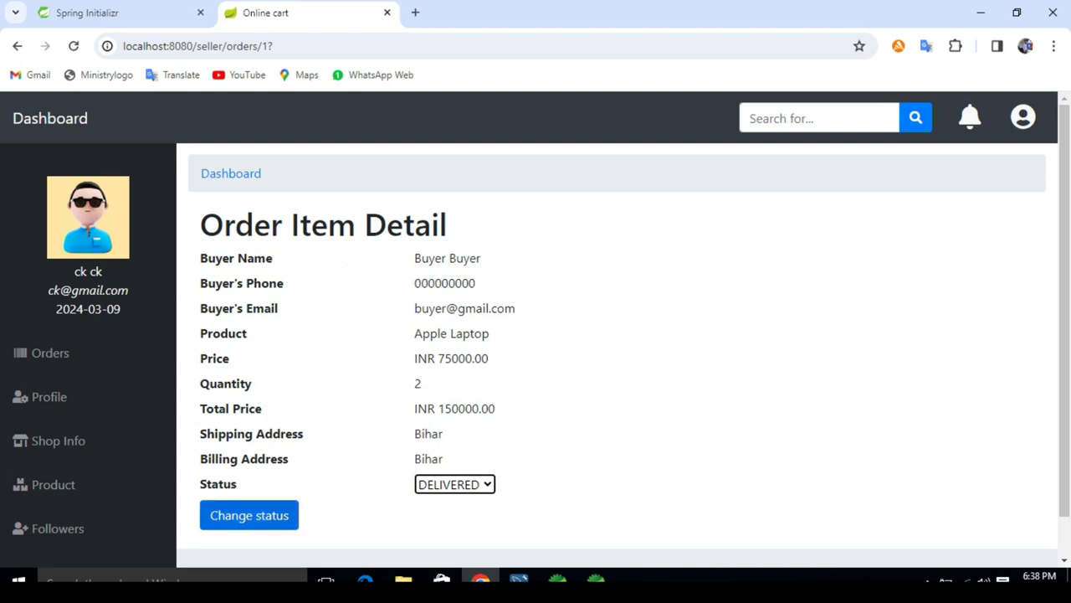
click(248, 514)
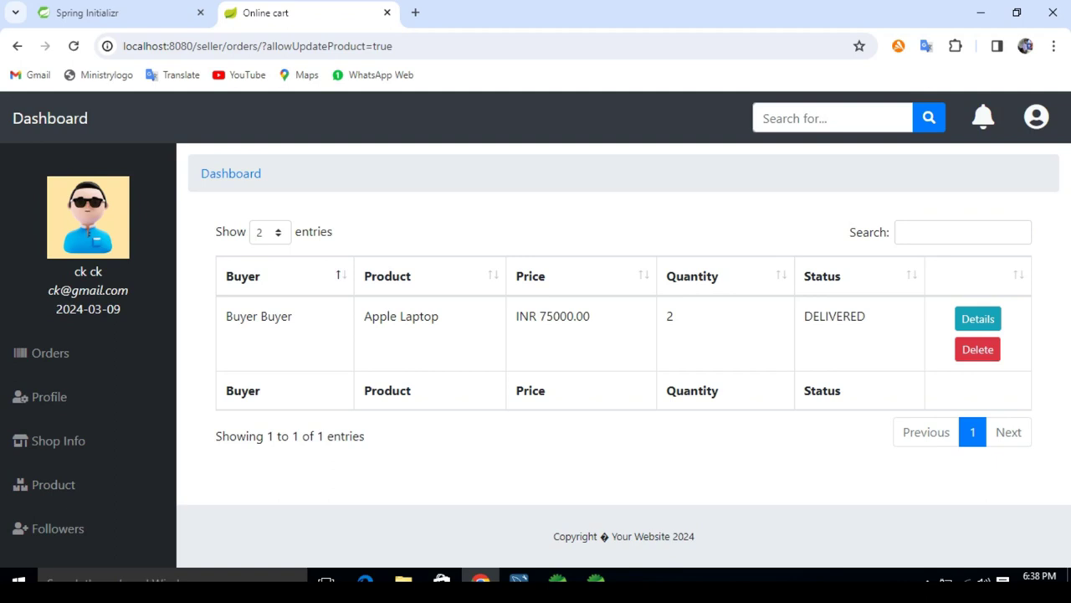
Step: Log out of the seller account and go to the login page
click(1036, 117)
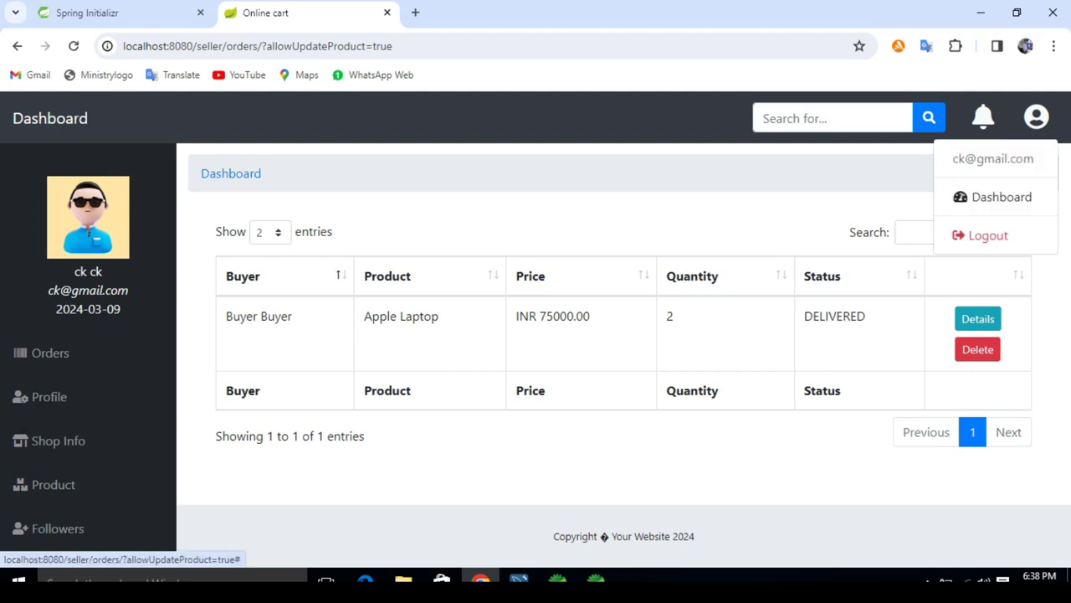
click(989, 235)
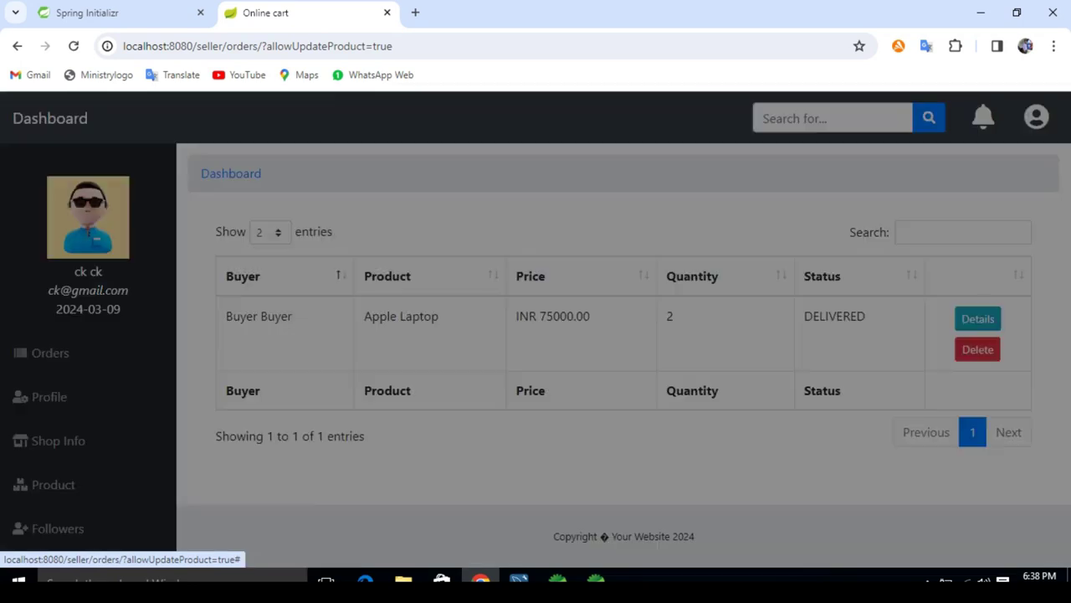
click(688, 235)
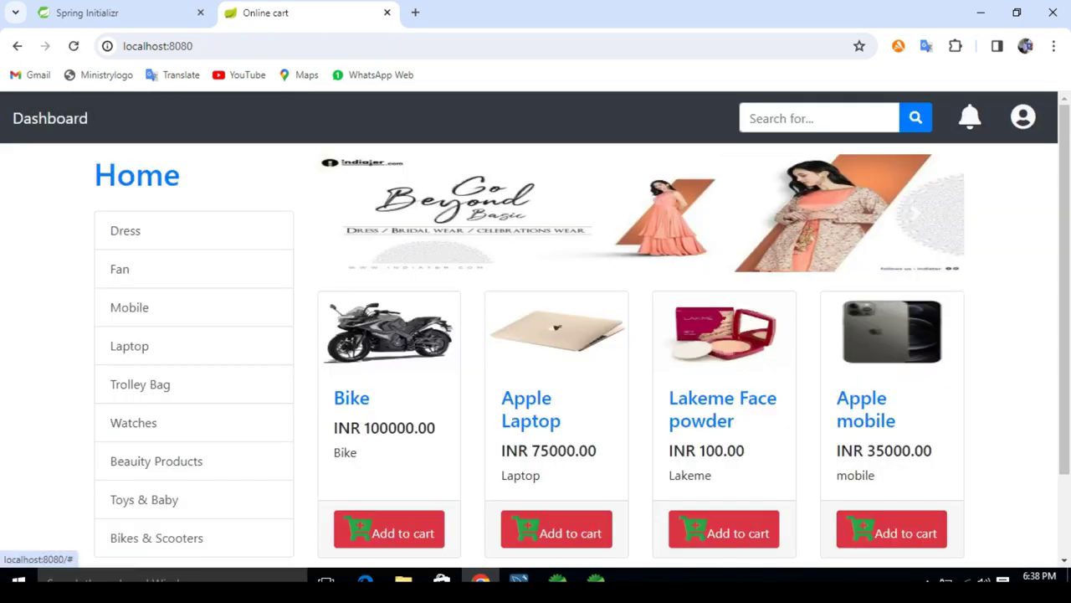
click(1022, 117)
click(962, 159)
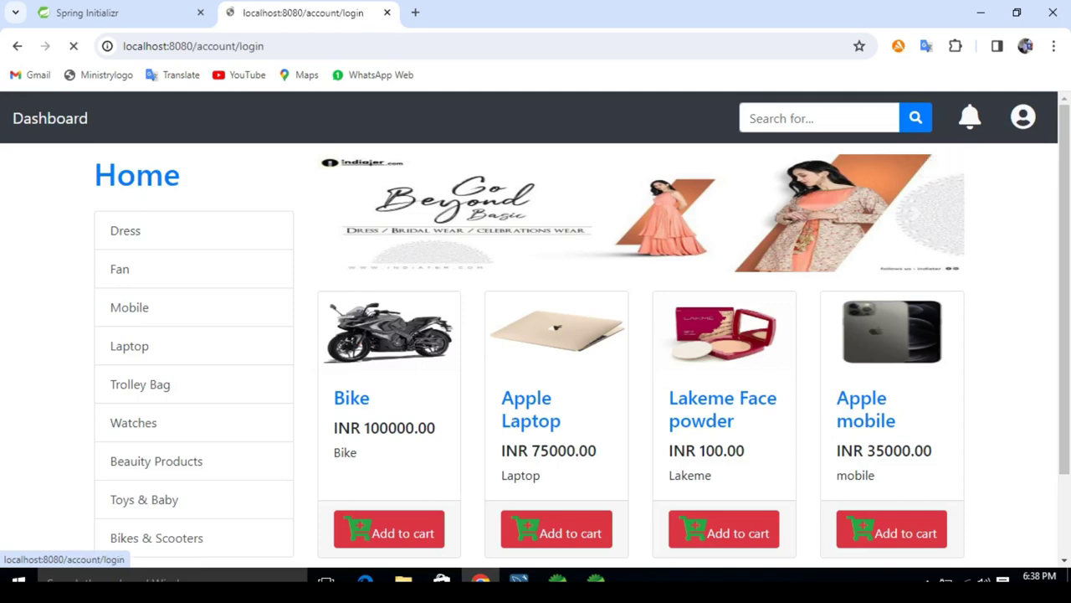
Step: Sign in with the suggested buyer e-mail and password, dismissing the breach warning
text(b)
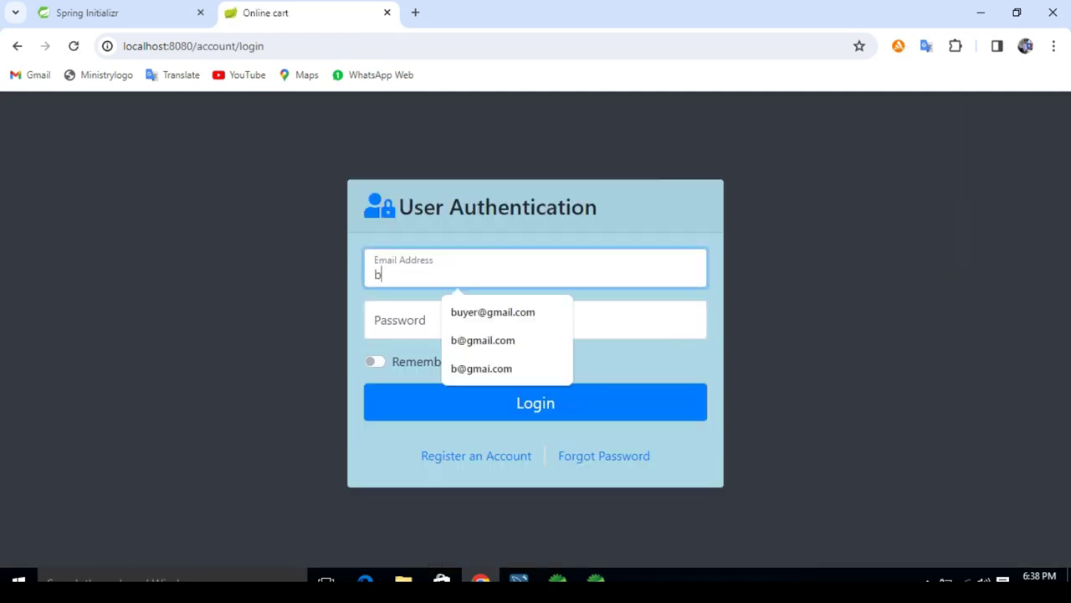
key(Down)
key(Tab)
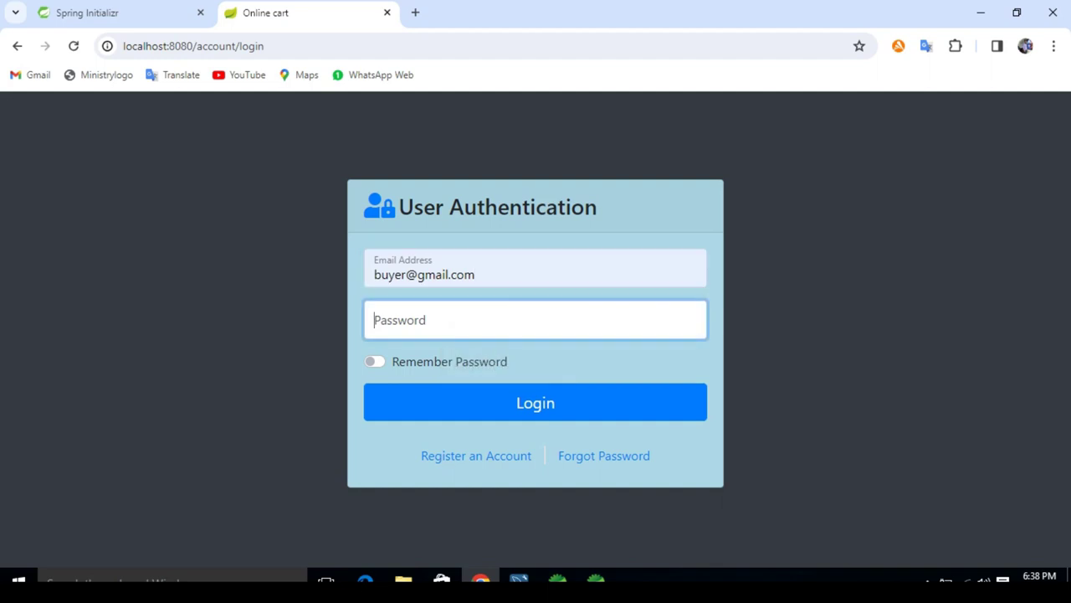
text(1234)
key(Tab)
key(Tab)
key(Return)
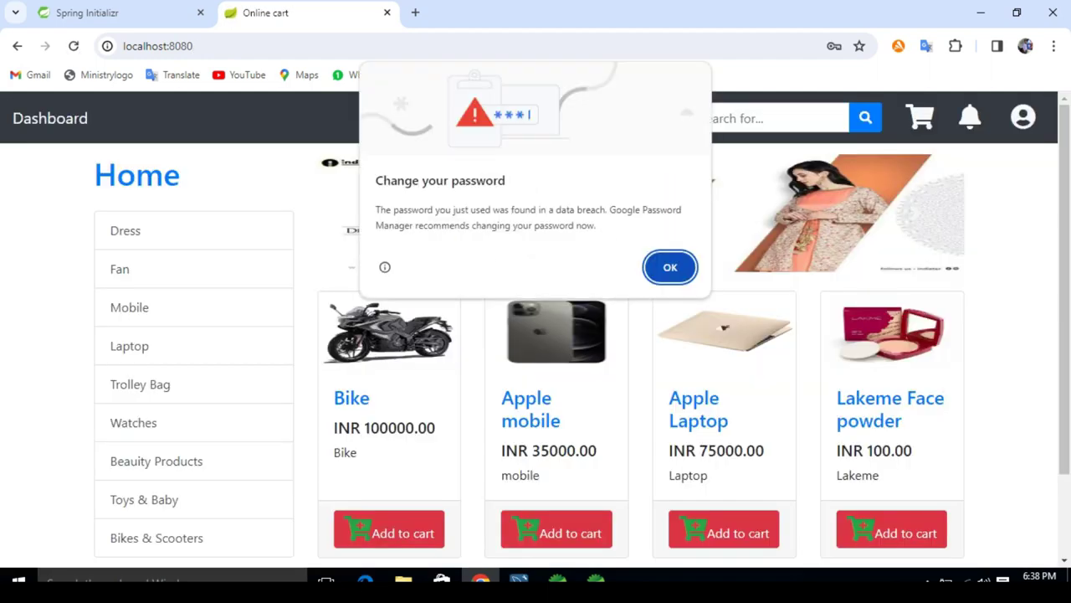
key(Return)
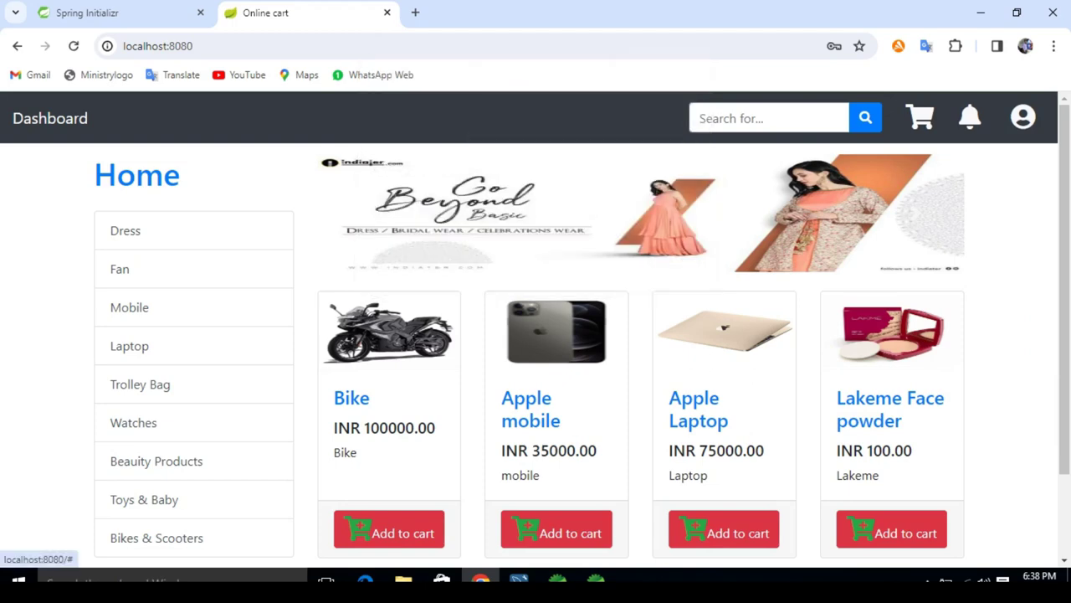
click(1023, 116)
Step: Open the COMPLETED order's details from the buyer dashboard and download the order.pdf receipt
click(968, 194)
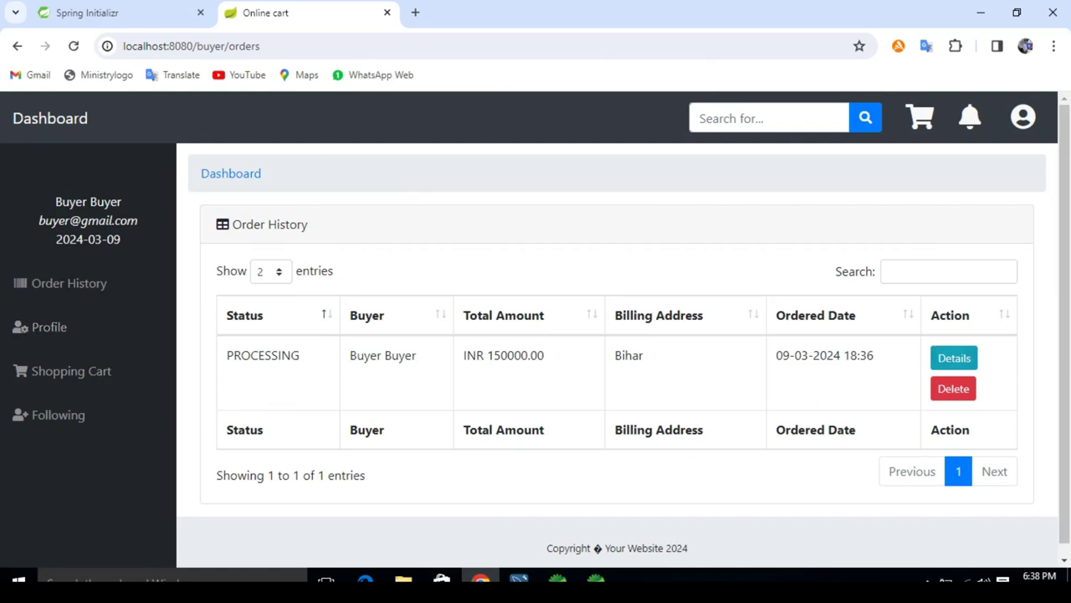
click(954, 357)
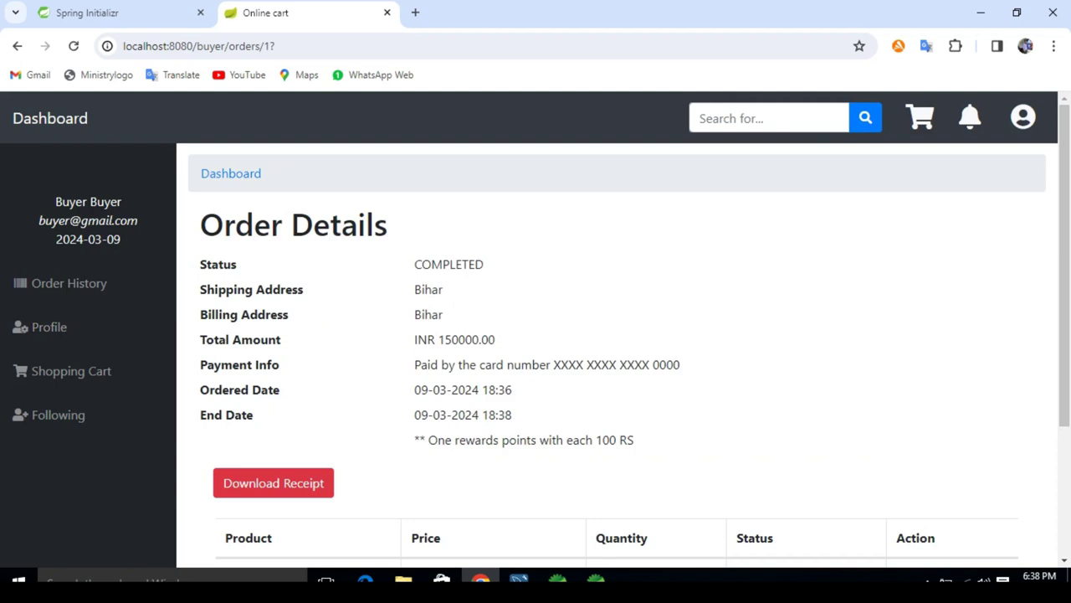
drag(415, 264, 484, 264)
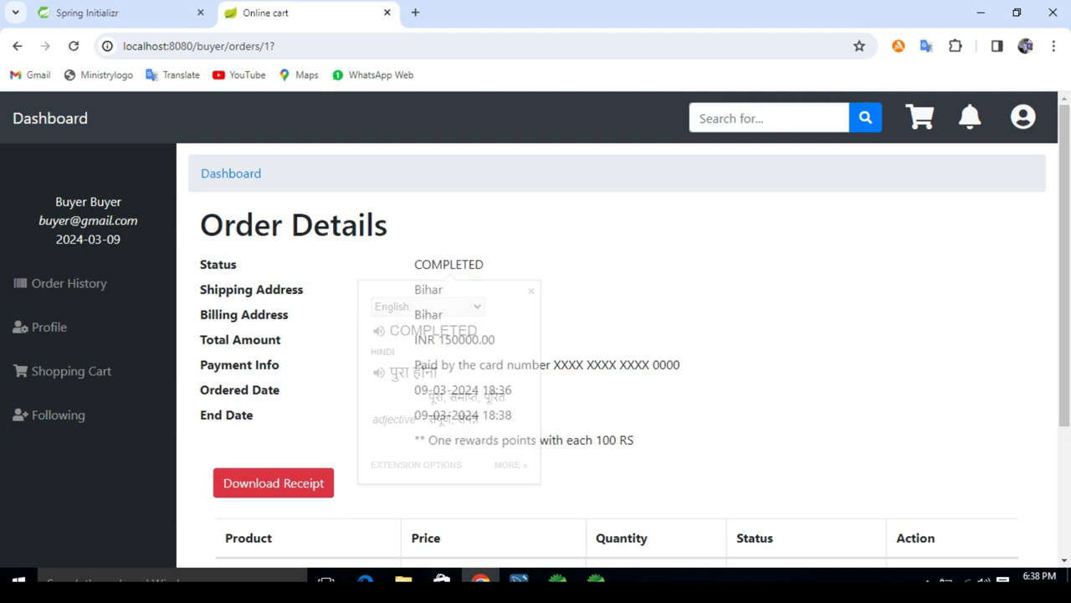
scroll(535, 352, down, 2)
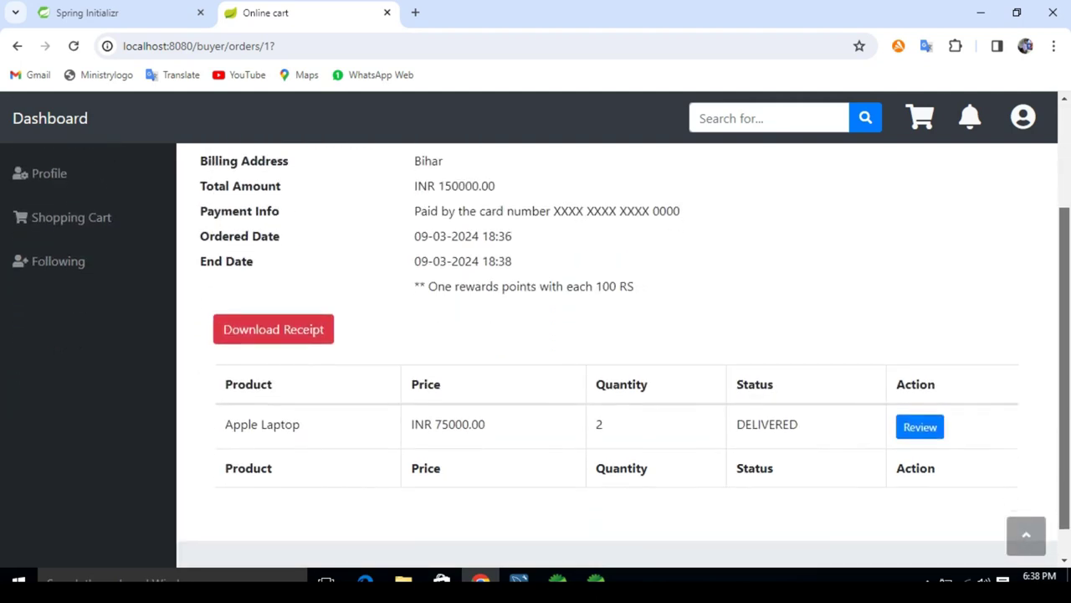
scroll(536, 351, up, 2)
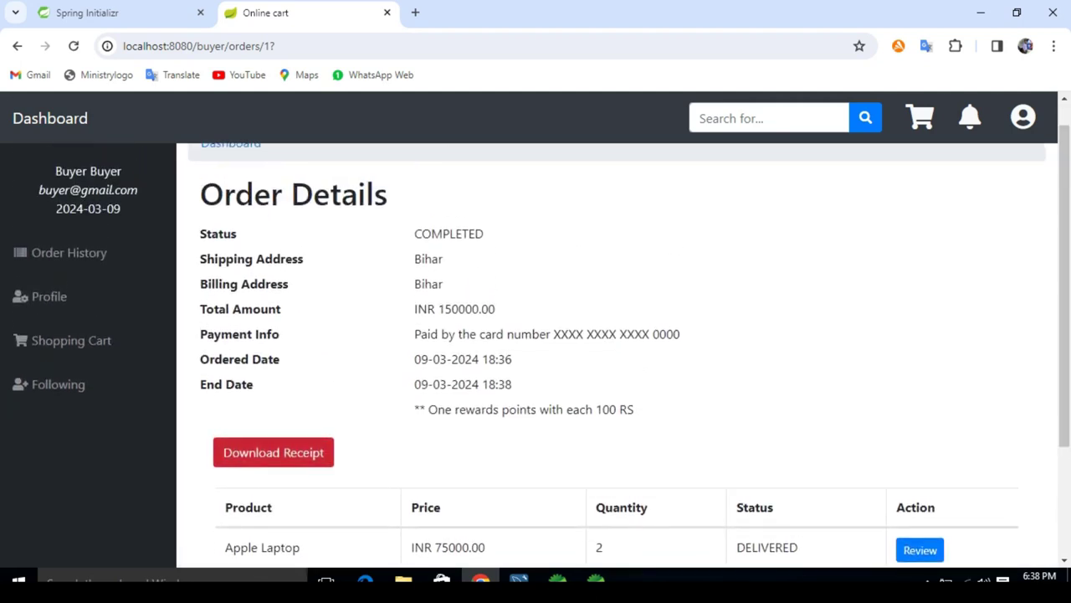
click(273, 452)
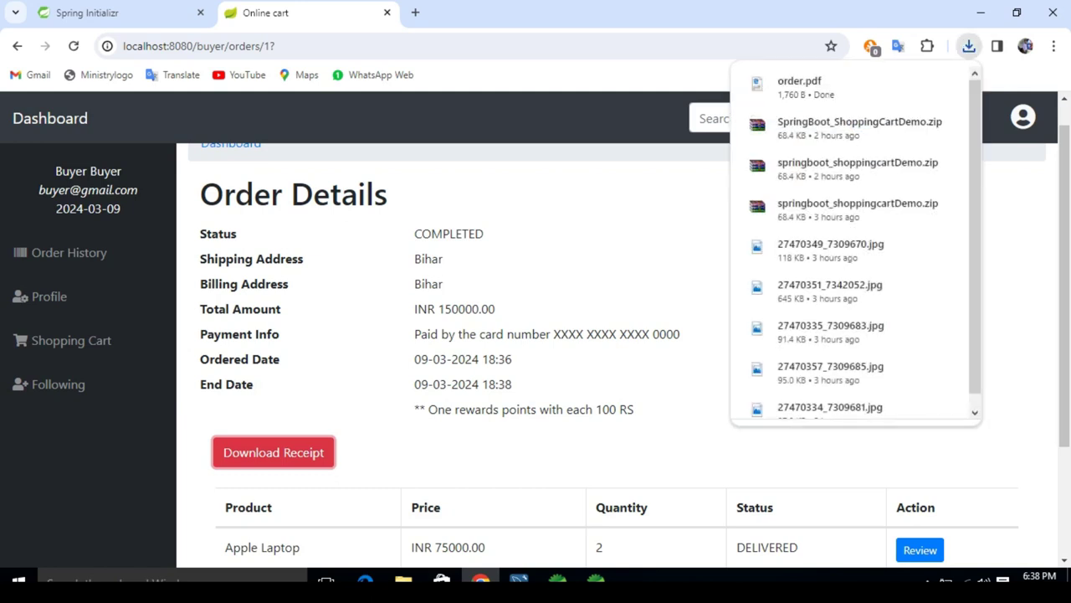
Step: Open order.pdf and highlight the Apple Laptop price 75000.00 and the 150000.00 total
click(803, 87)
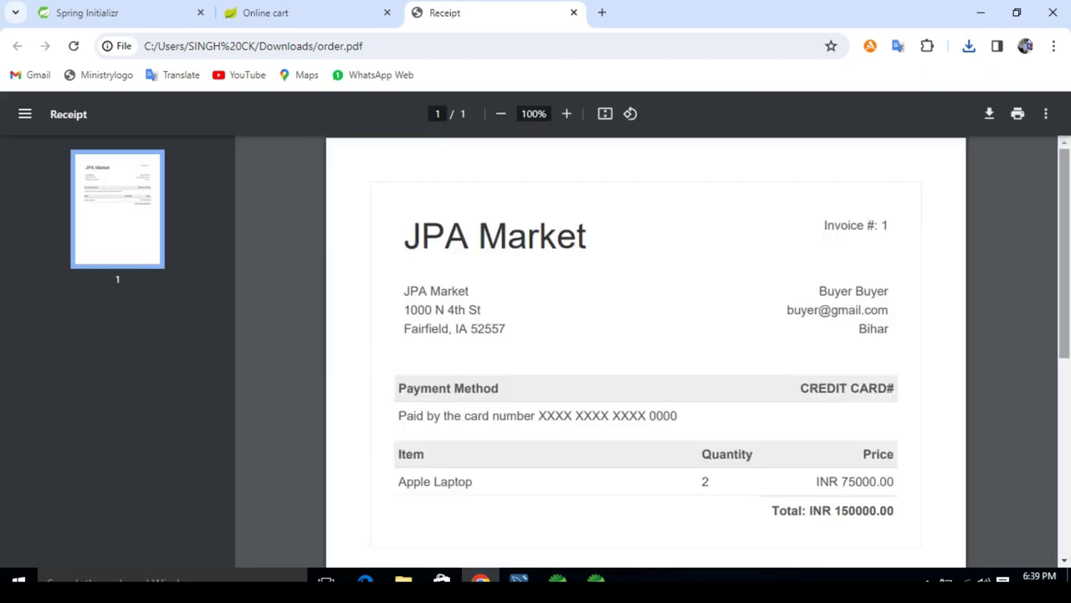
scroll(646, 351, down, 2)
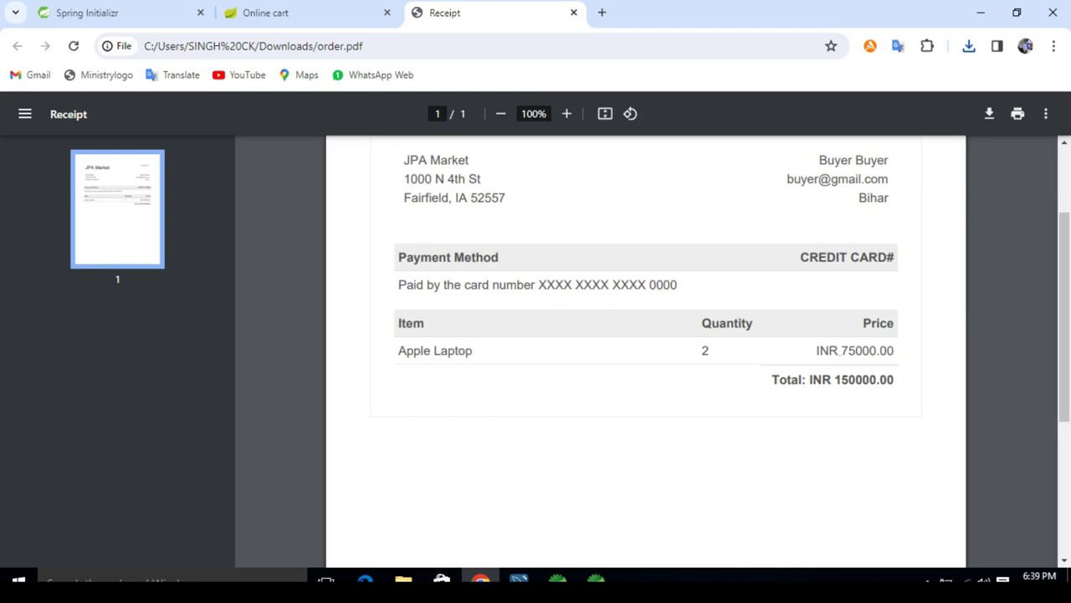
drag(840, 351, 894, 350)
drag(831, 379, 894, 379)
click(894, 379)
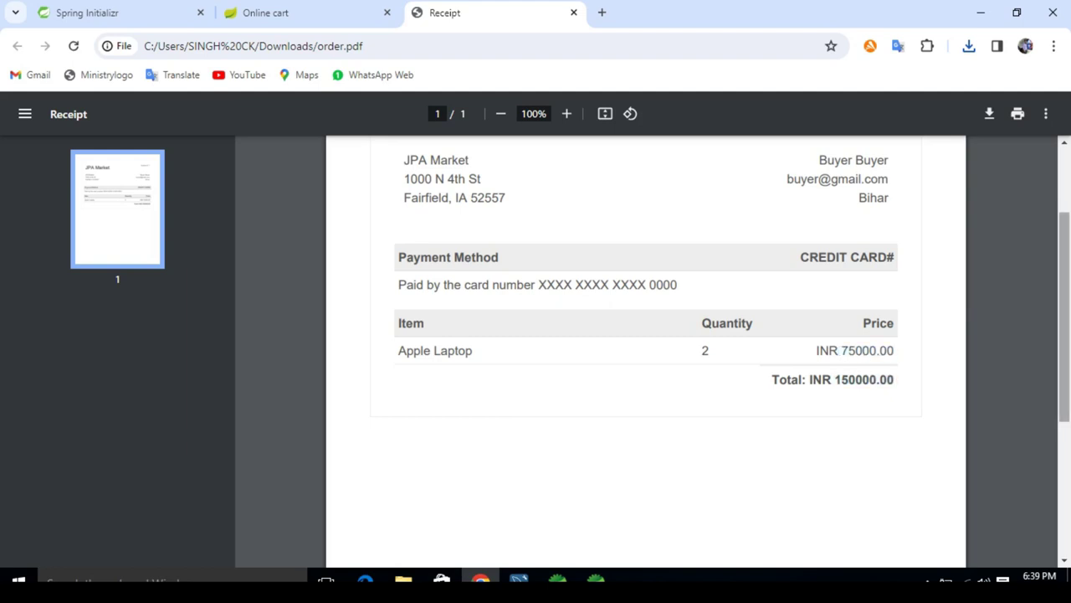
scroll(1065, 318, up, 2)
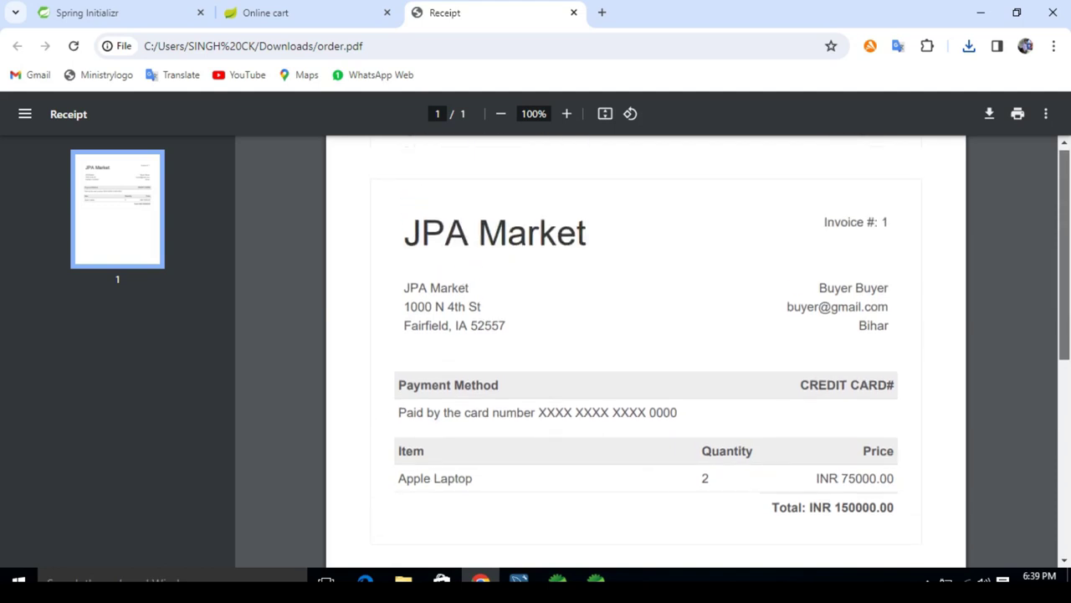
scroll(1064, 318, down, 4)
scroll(644, 351, down, 2)
scroll(645, 352, up, 5)
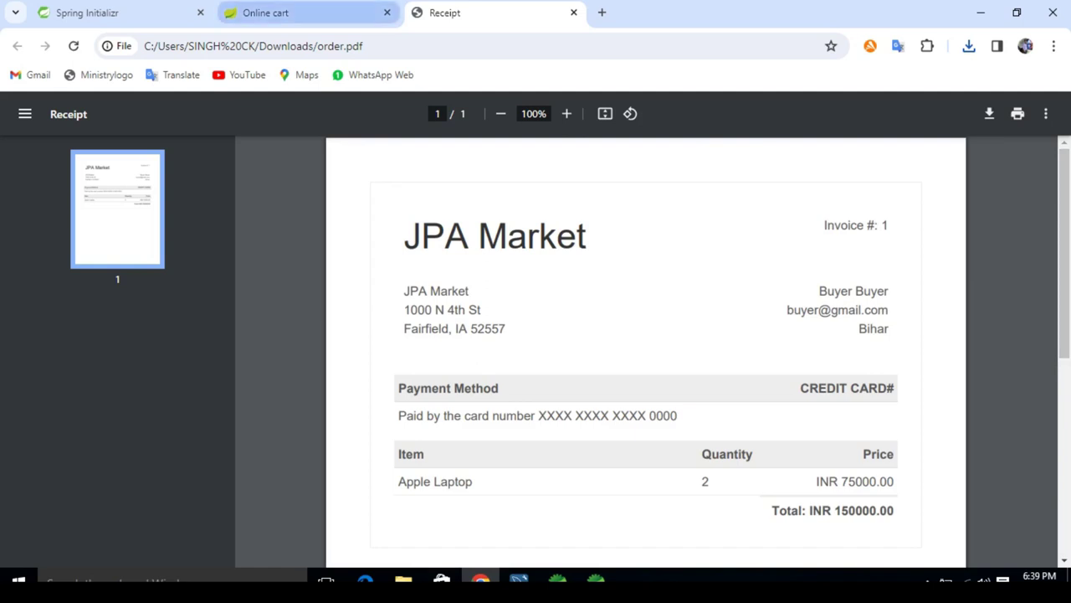
click(276, 12)
Step: Close the receipt, go Home, then open the buyer dashboard via the account menu
click(573, 12)
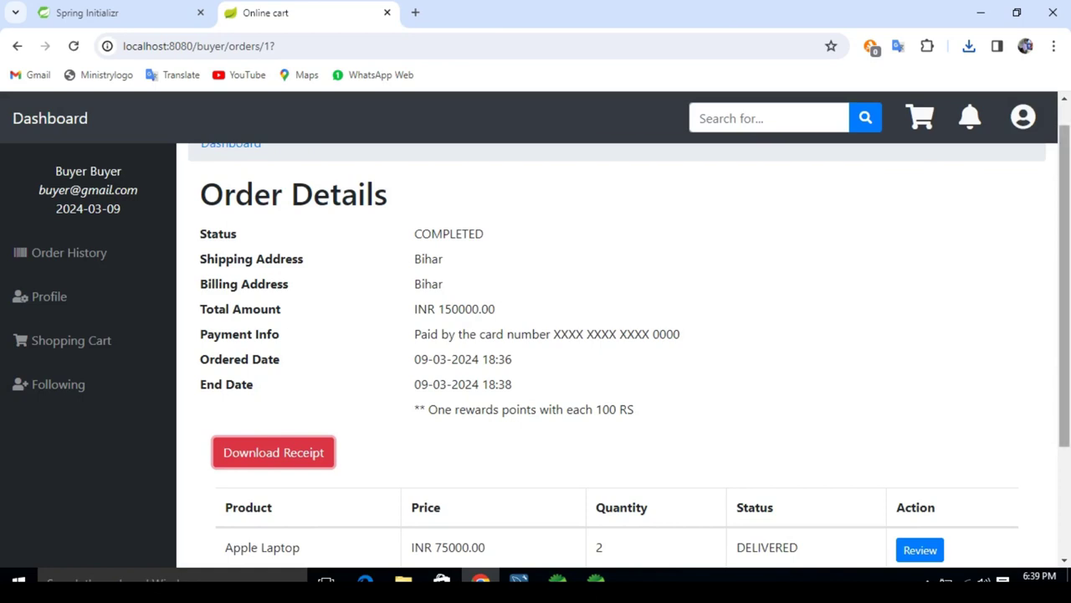
mouse_move(1064, 284)
mouse_down()
mouse_move(1065, 272)
mouse_move(1064, 406)
mouse_move(1064, 271)
mouse_up()
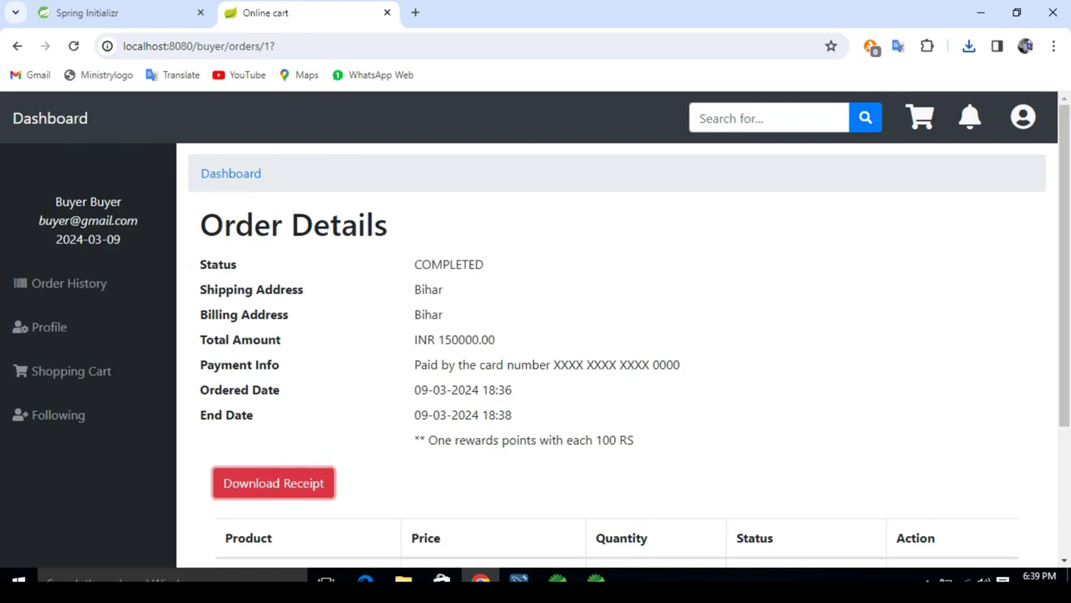
click(230, 173)
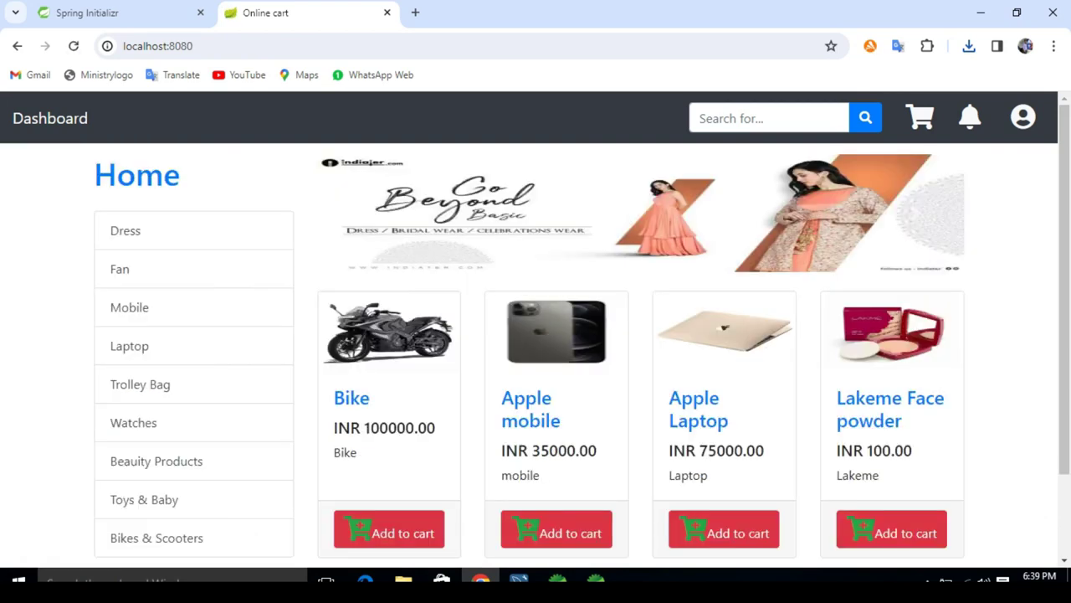
click(1023, 116)
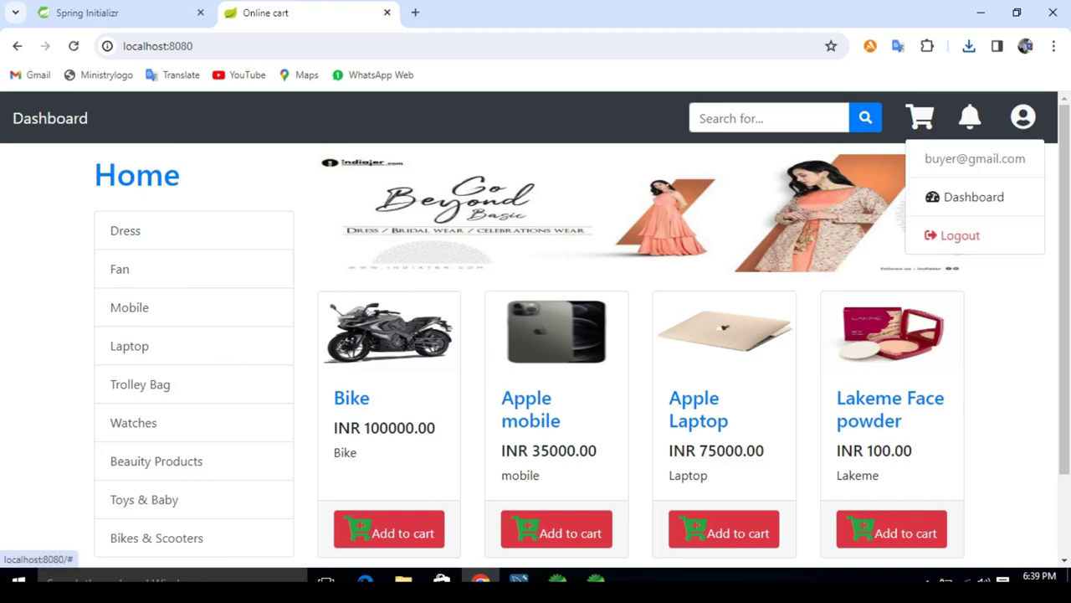
click(973, 197)
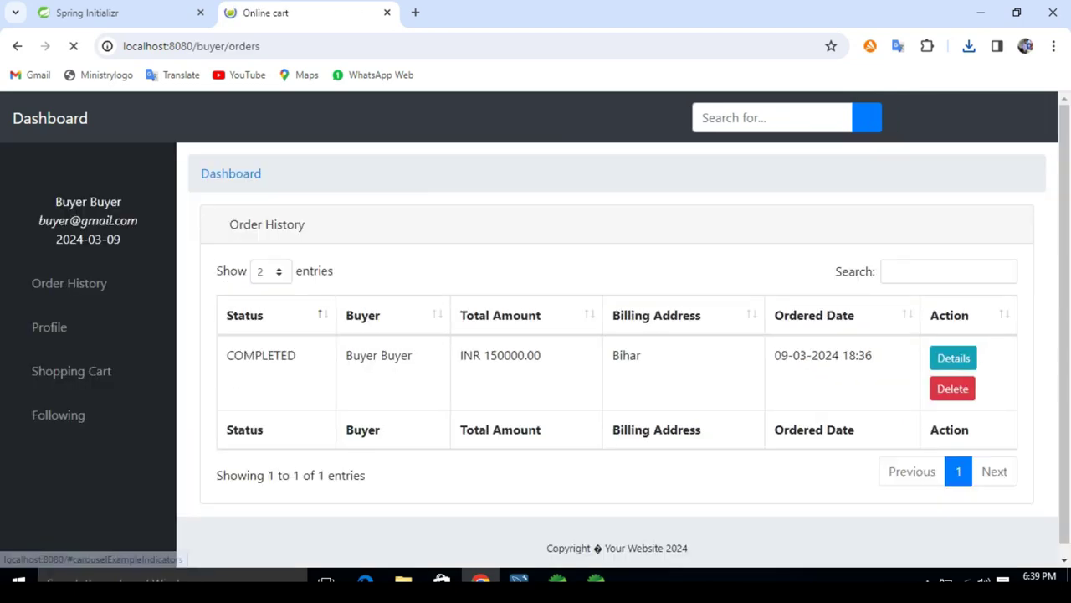
Step: Upload 27470351_7342052.jpg as the buyer's profile picture, save it, and return Home
click(48, 326)
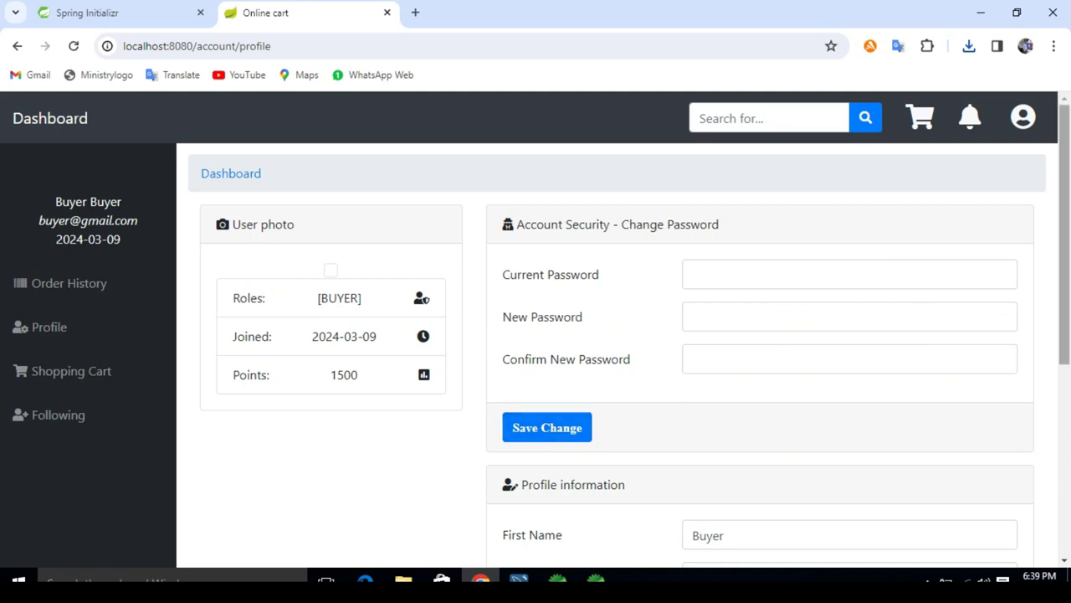
scroll(624, 351, down, 4)
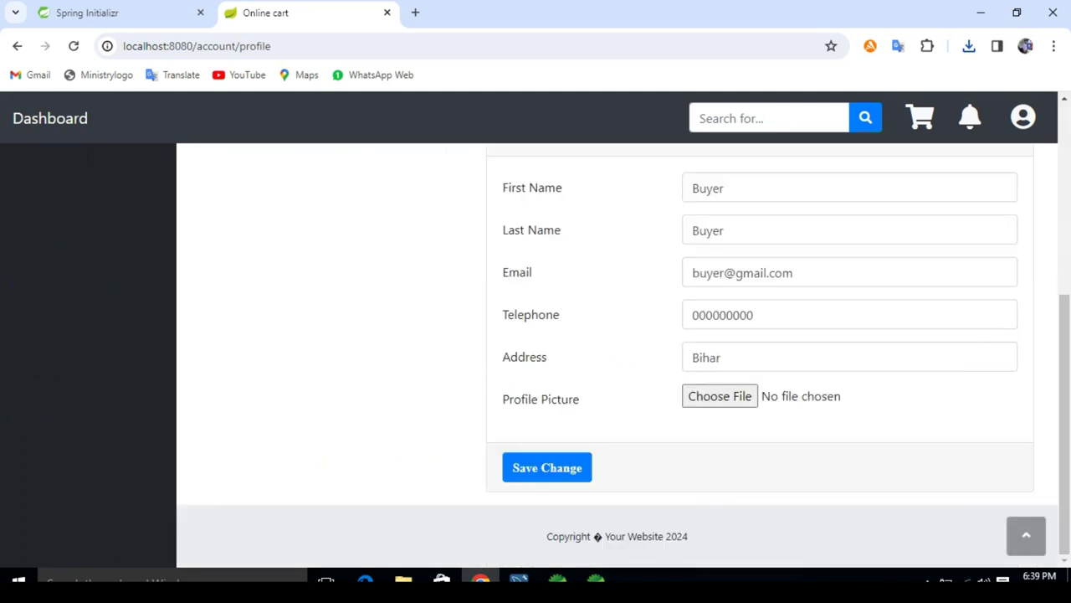
click(719, 396)
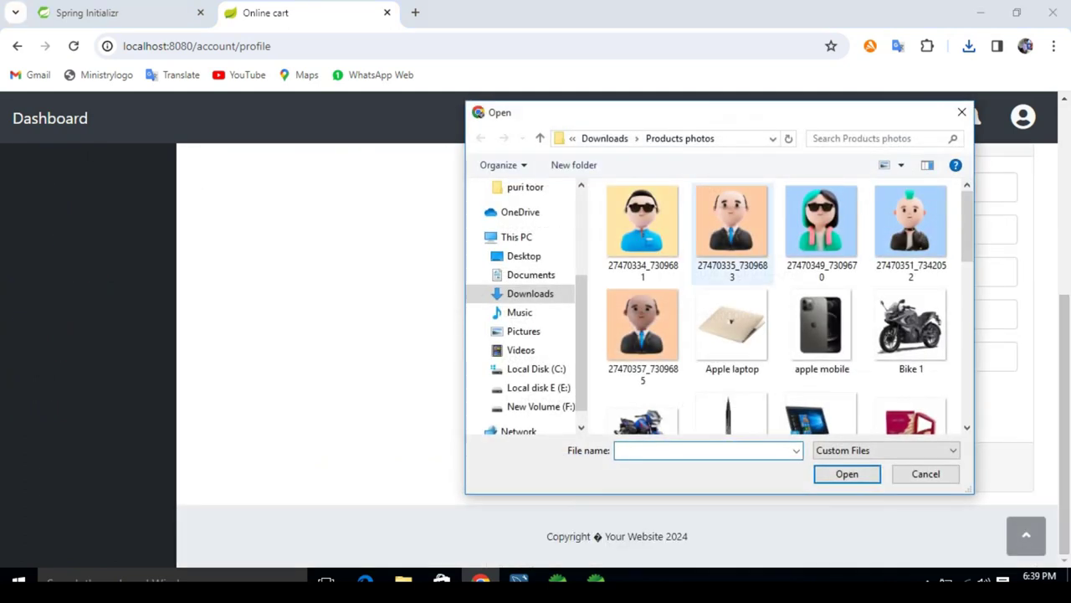
double_click(910, 222)
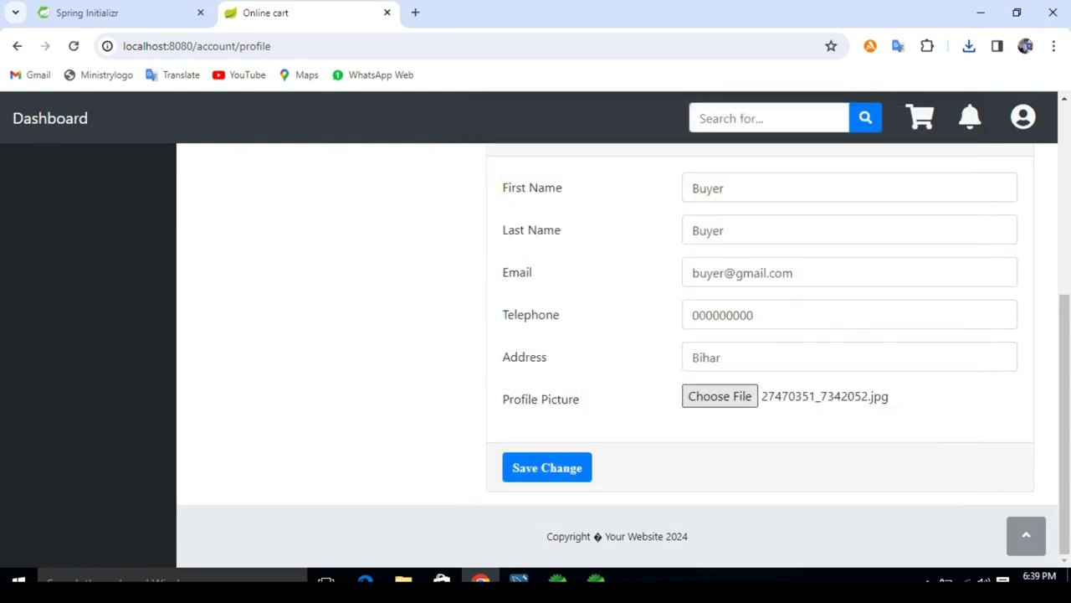
click(546, 467)
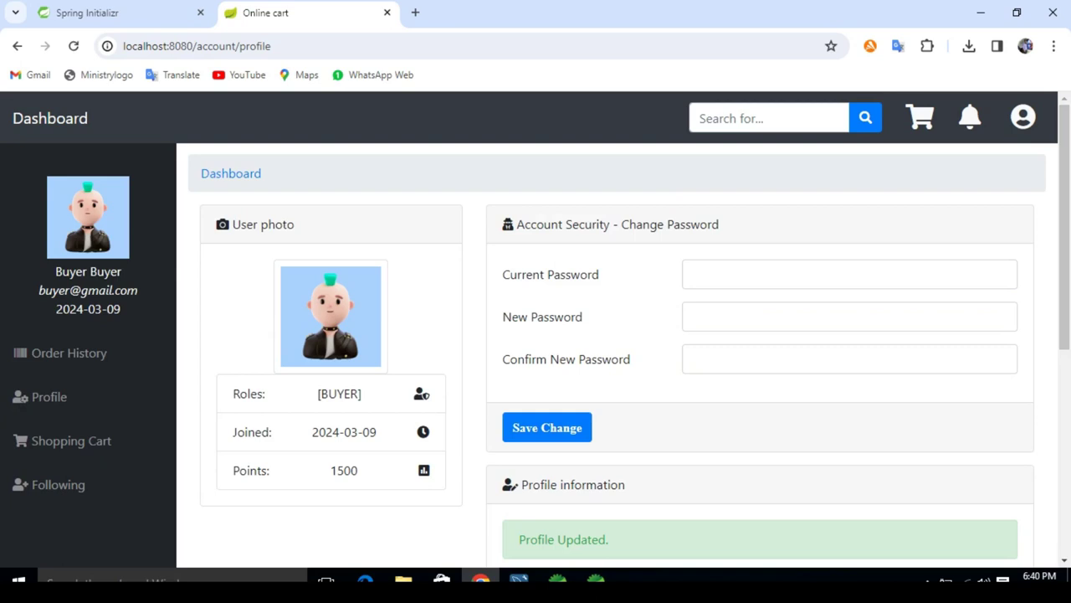
click(231, 173)
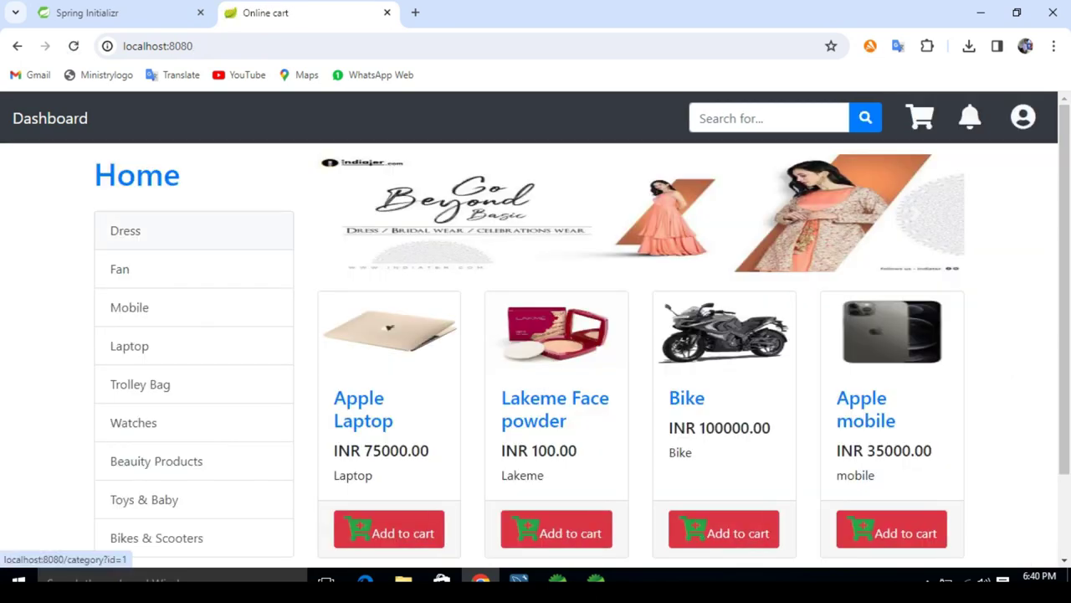
click(136, 175)
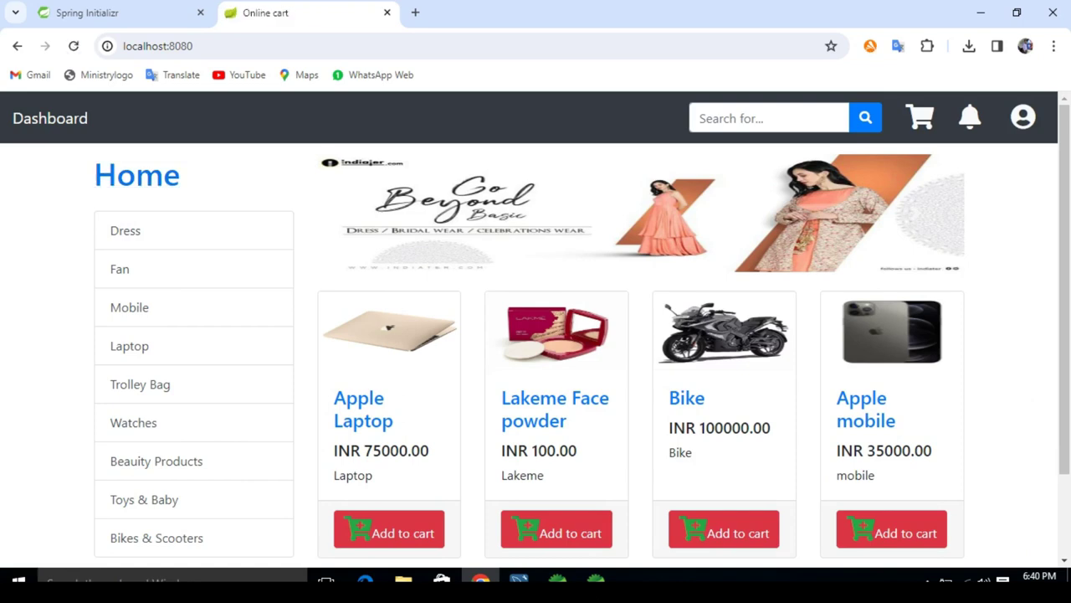
click(134, 230)
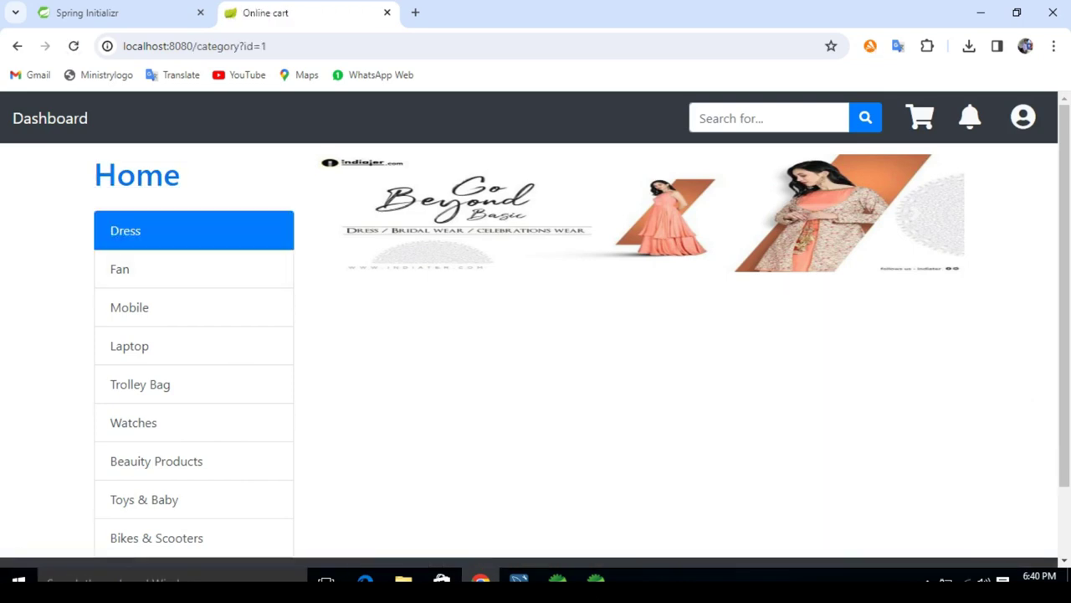
click(130, 307)
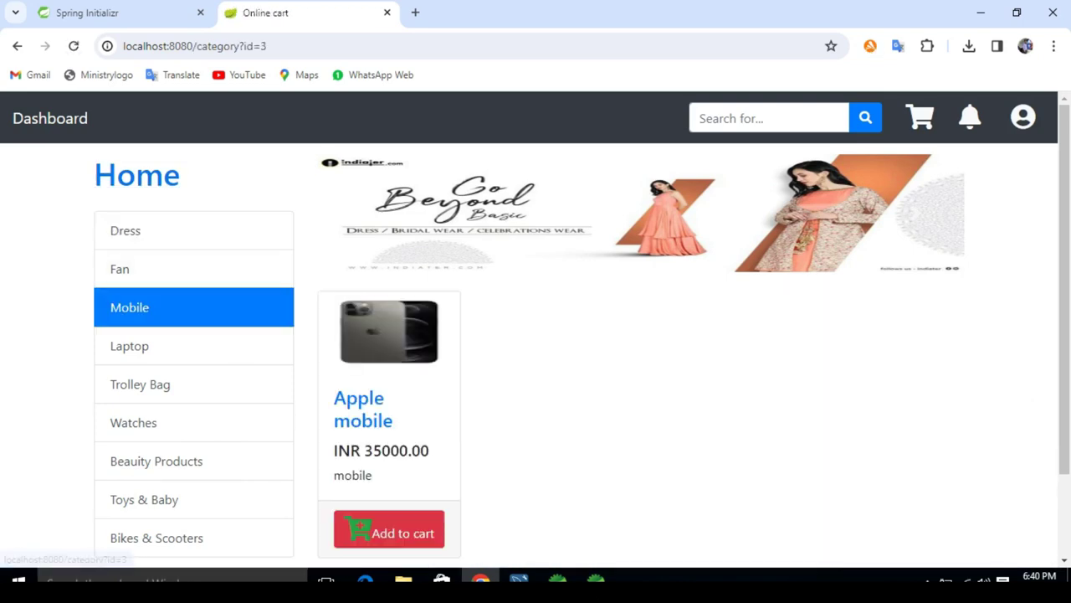
click(129, 346)
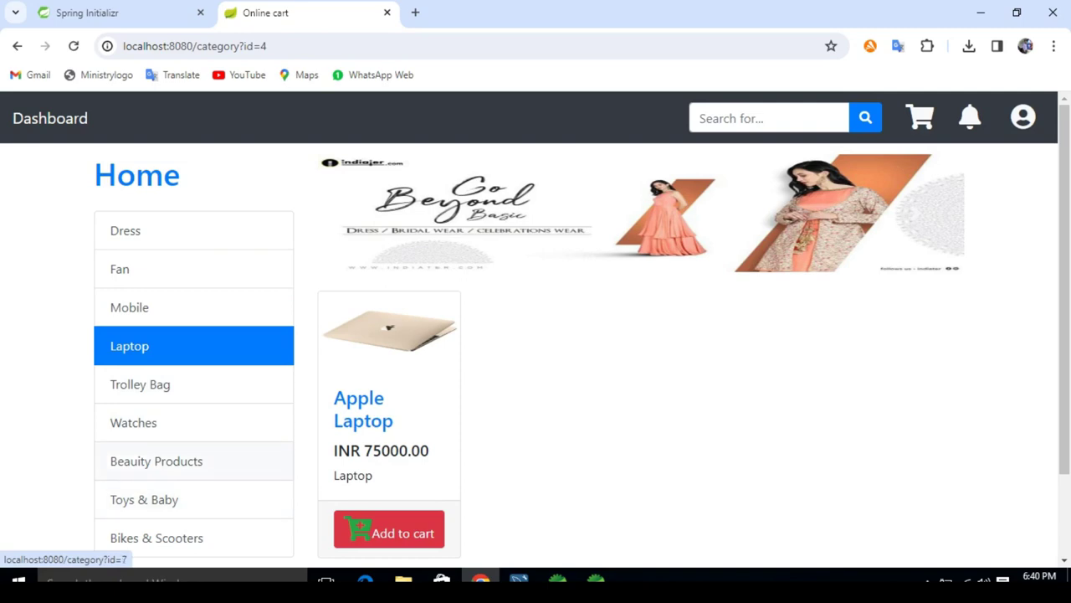
click(157, 461)
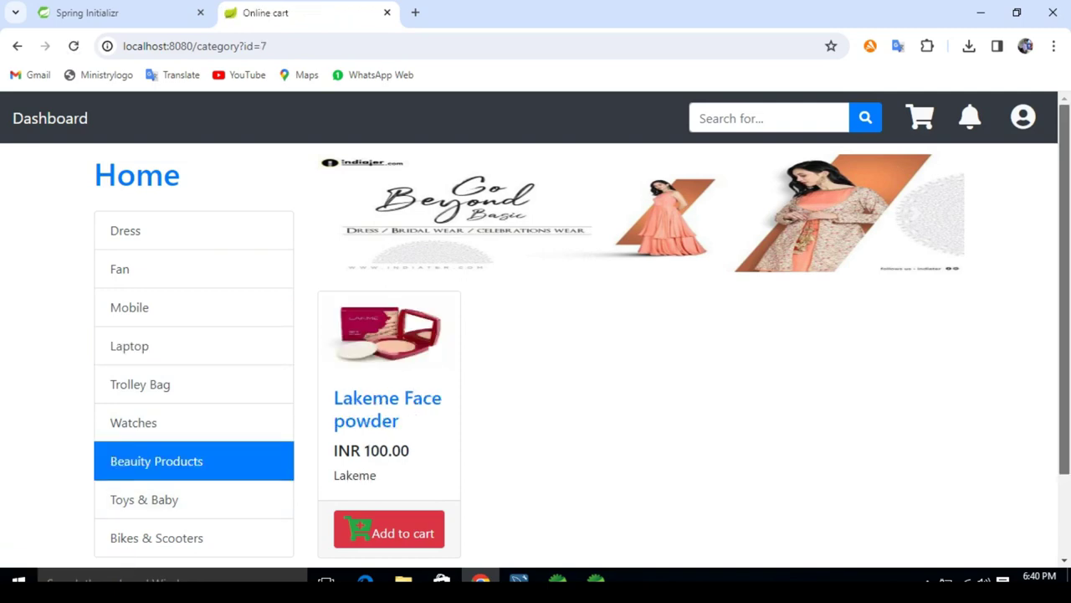
scroll(156, 456, down, 2)
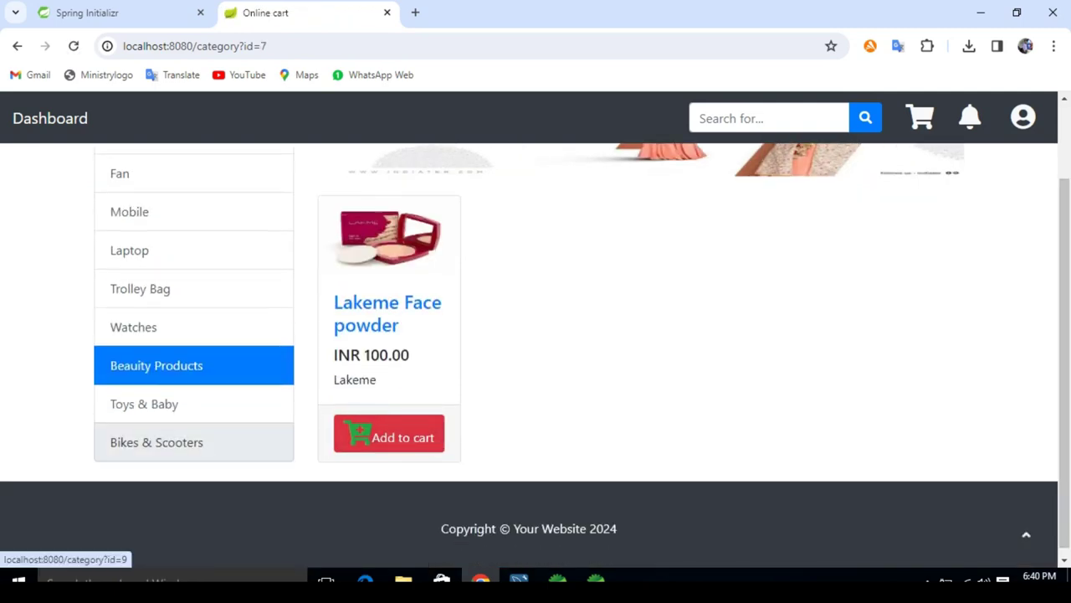
click(157, 442)
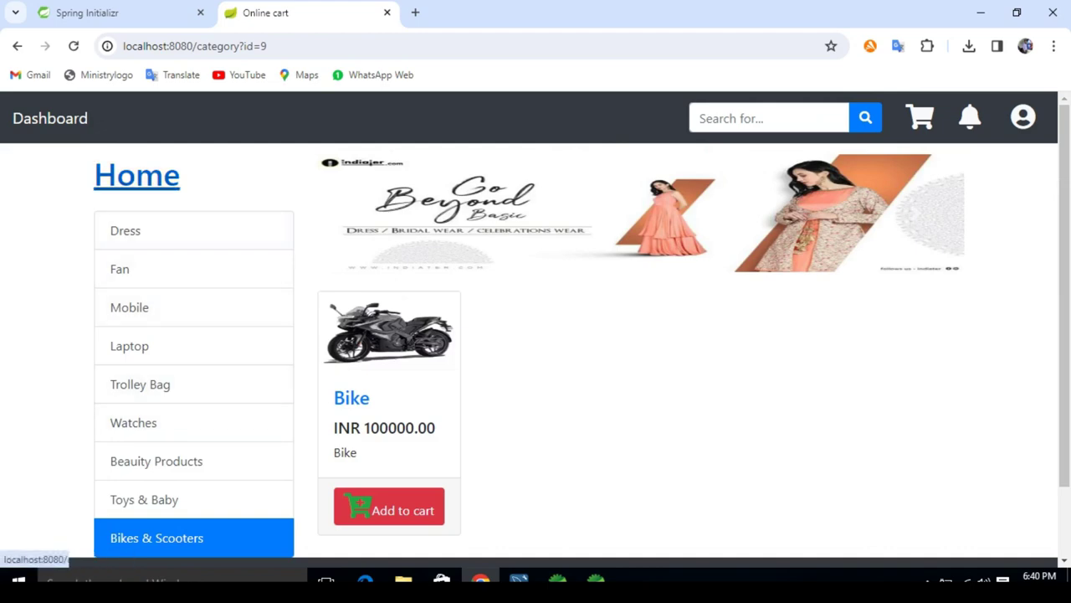
click(136, 175)
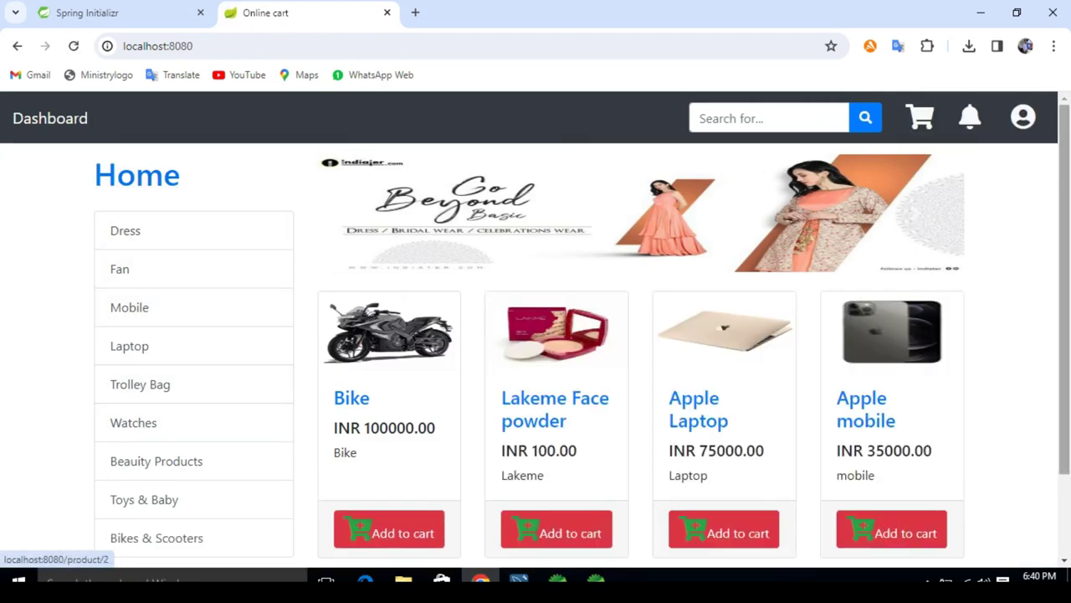
scroll(536, 351, down, 2)
scroll(535, 351, up, 2)
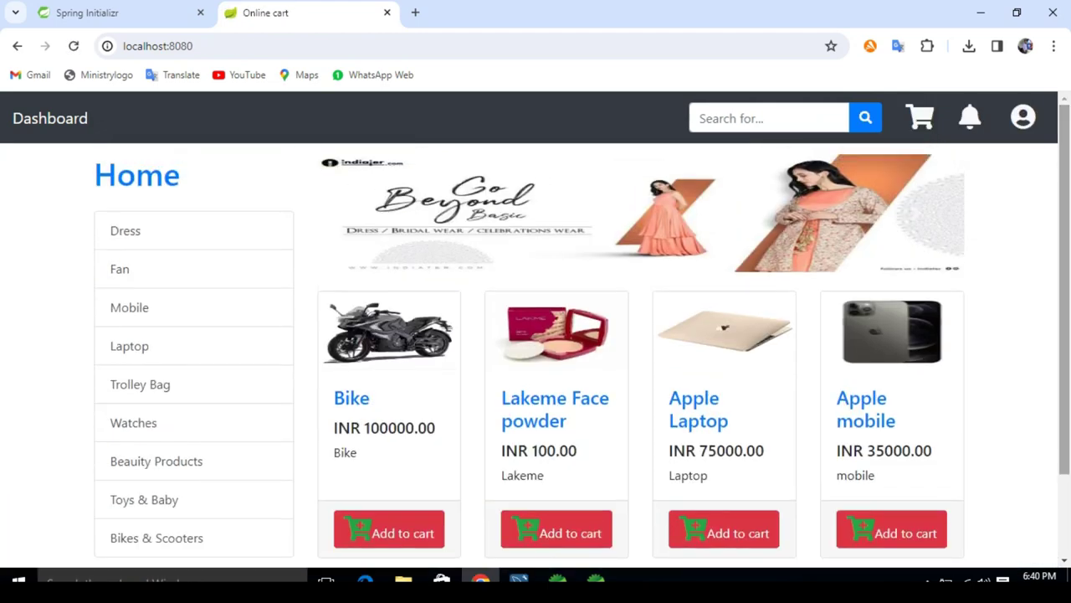
Step: Log the buyer out of Online cart
click(1023, 117)
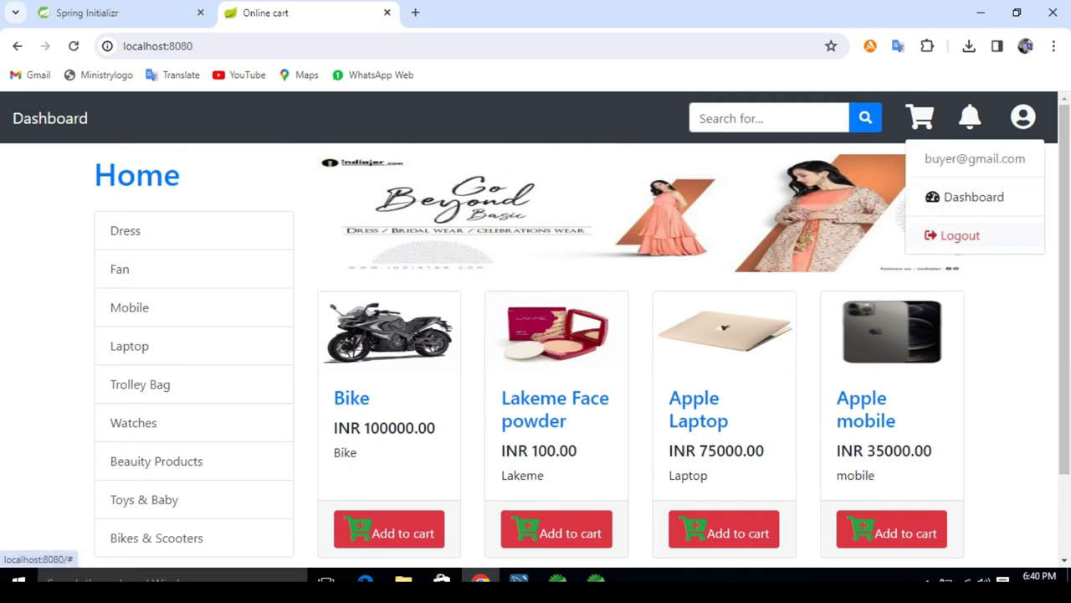
click(960, 235)
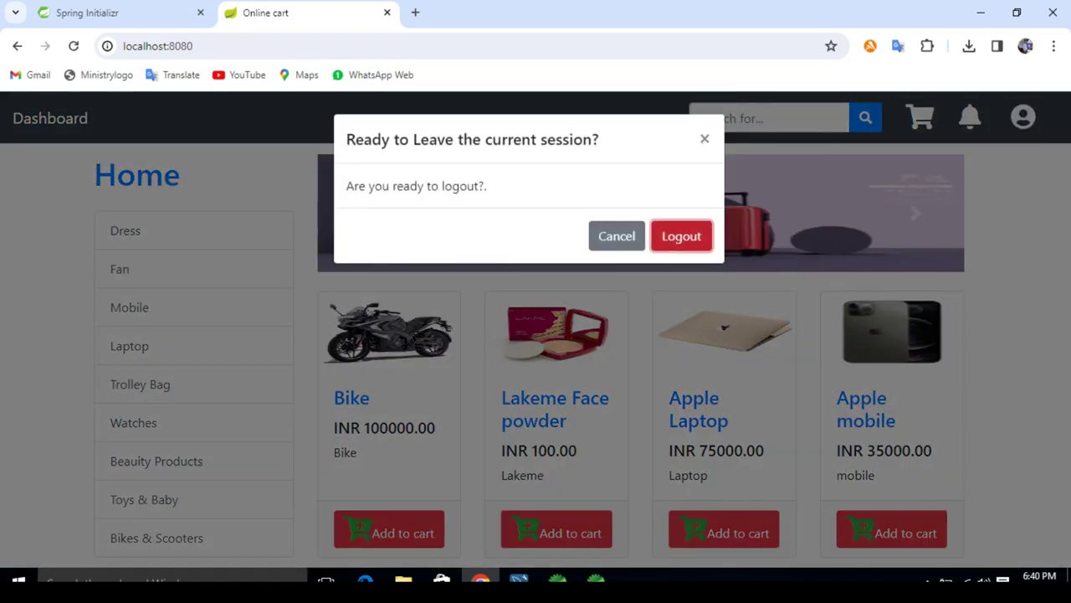
click(681, 236)
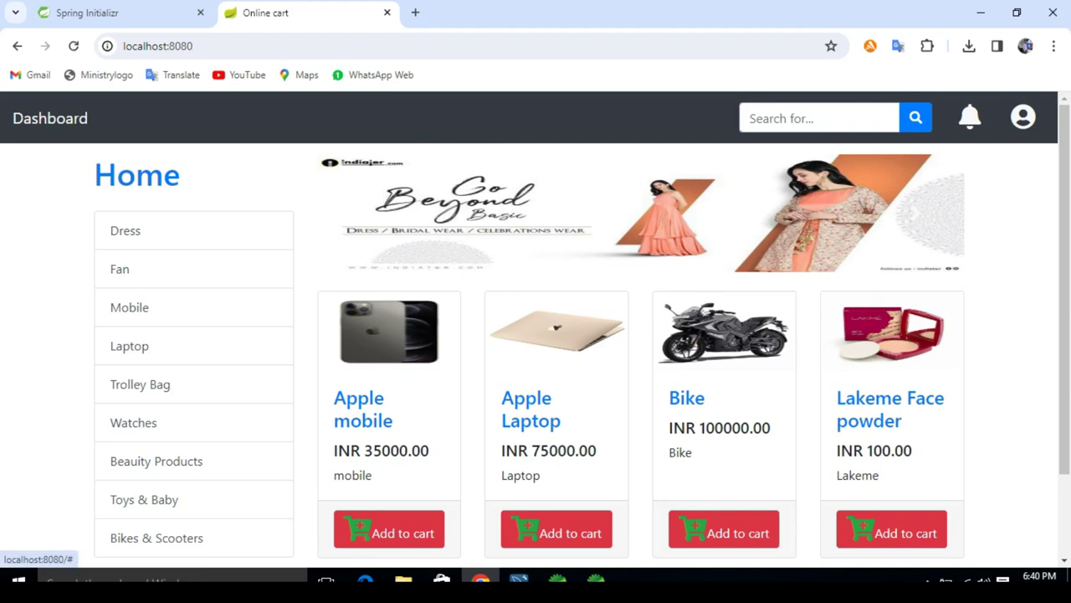
Step: Log in with the autofilled admin email and the admin password, then open the admin Dashboard
click(1022, 117)
click(957, 158)
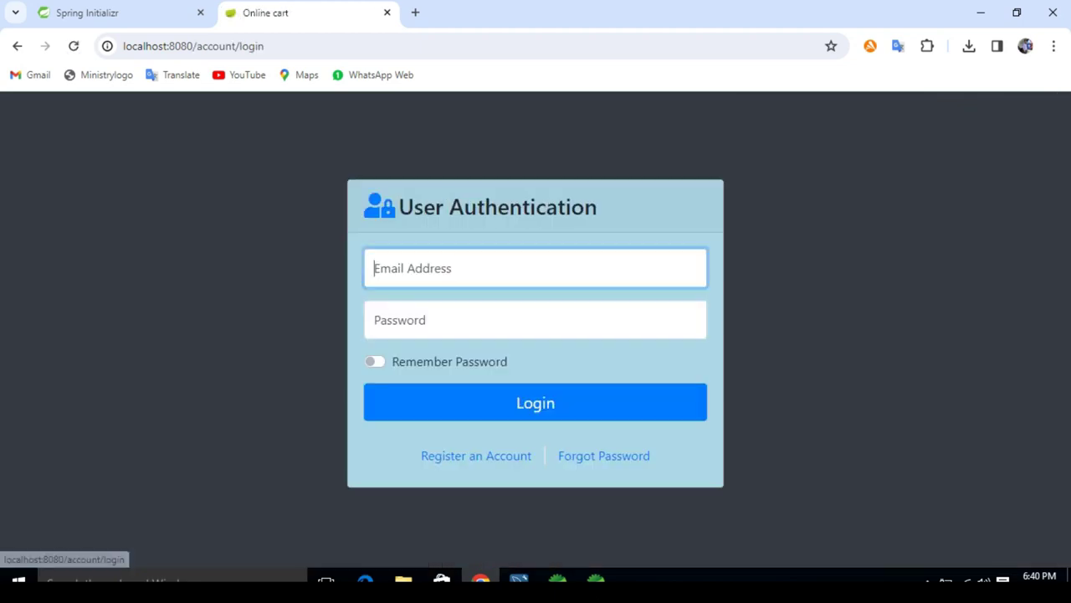
text(a)
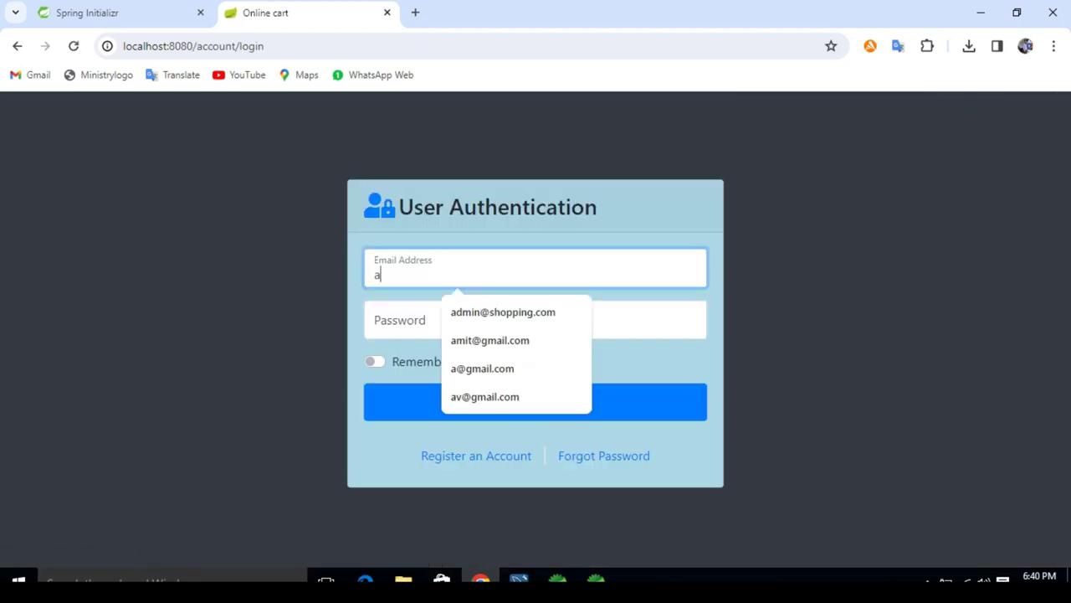
key(Down)
key(Return)
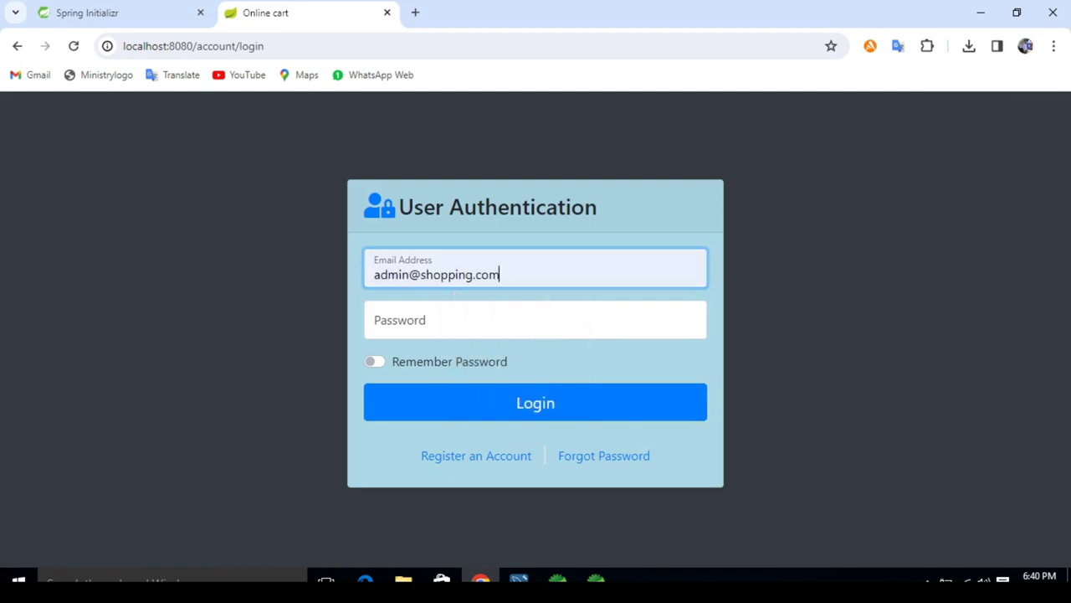
key(Tab)
text(min)
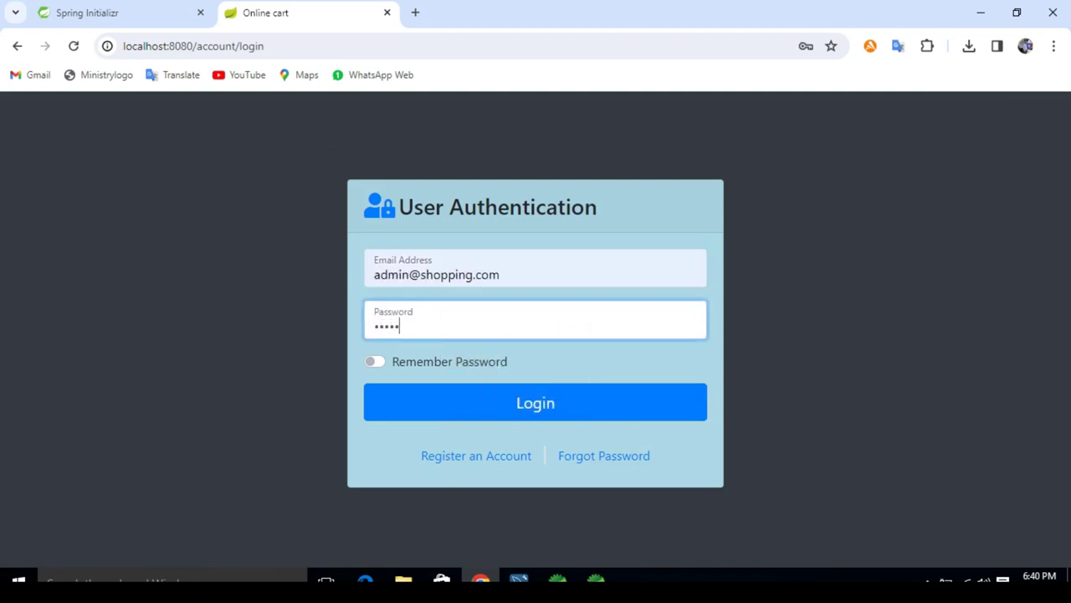
key(Tab)
key(Tab)
key(Return)
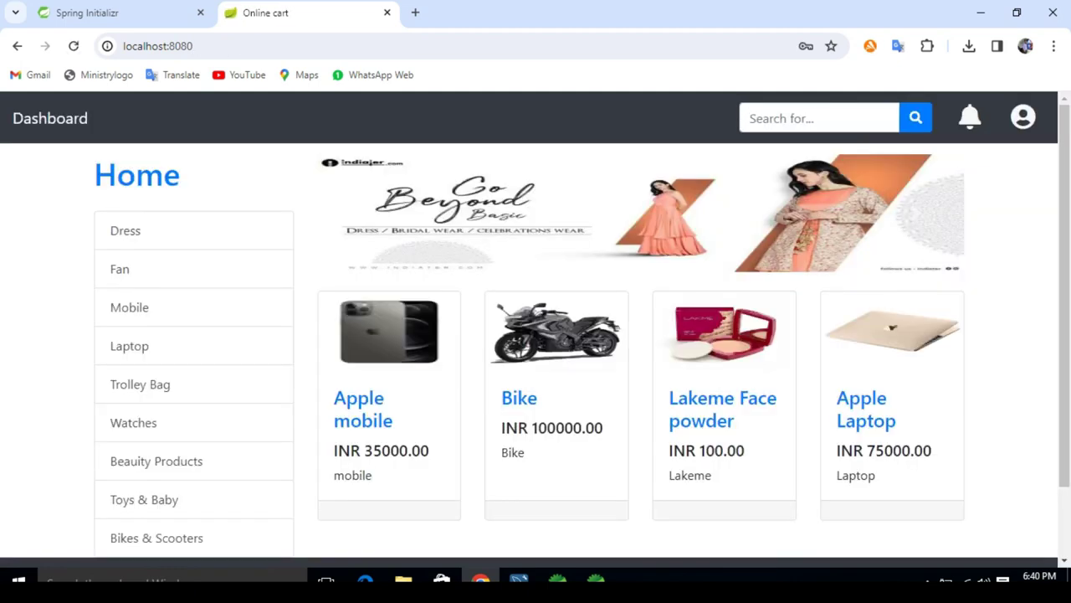
key(Return)
click(1023, 117)
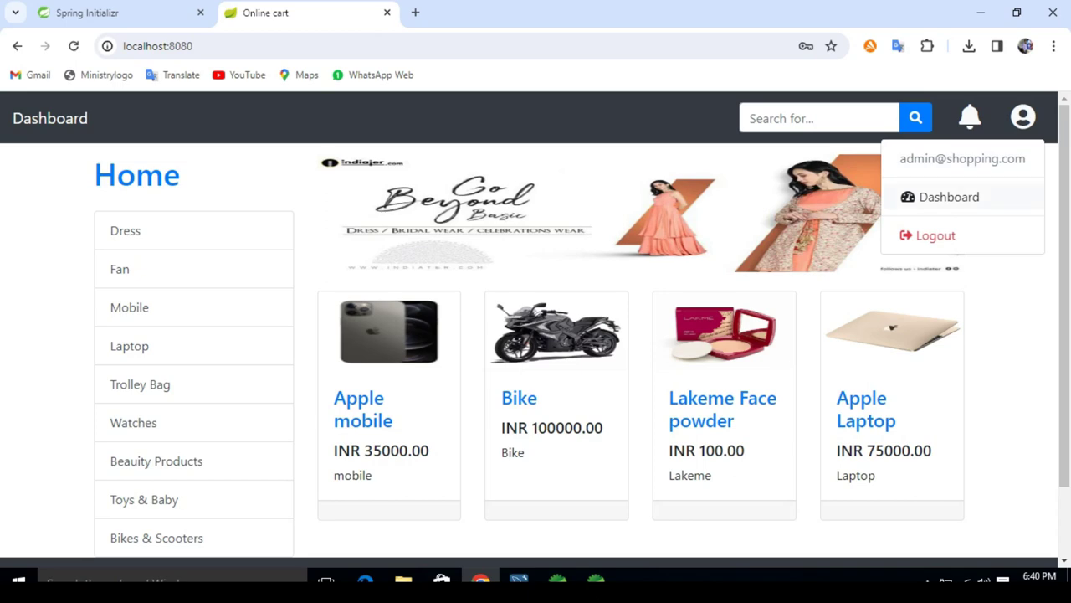
click(949, 196)
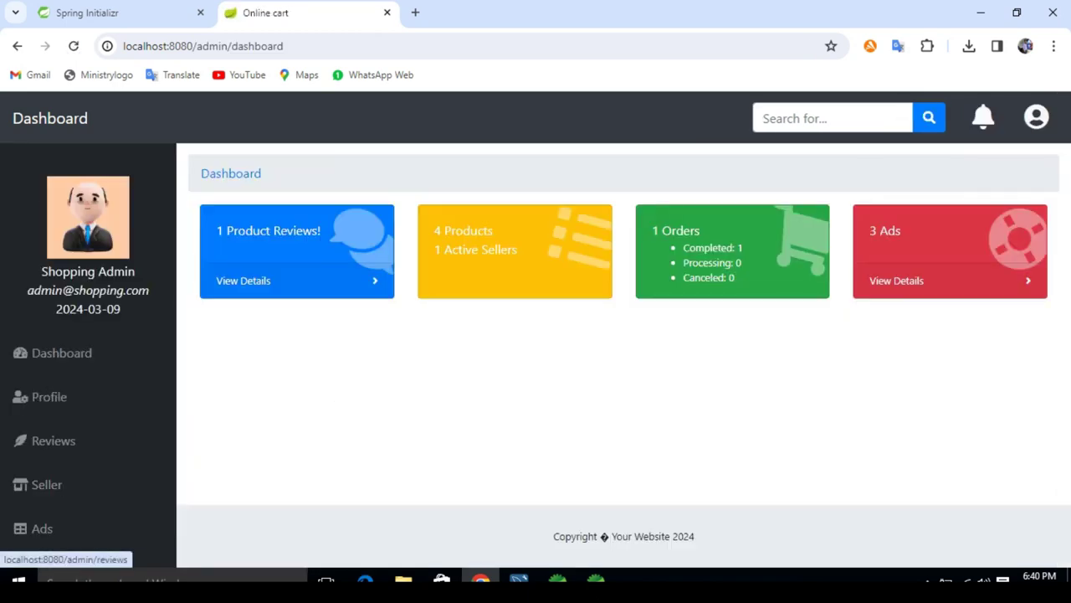
Step: Review the product review reading 'Good', then open the Ads list from the dashboard
click(53, 440)
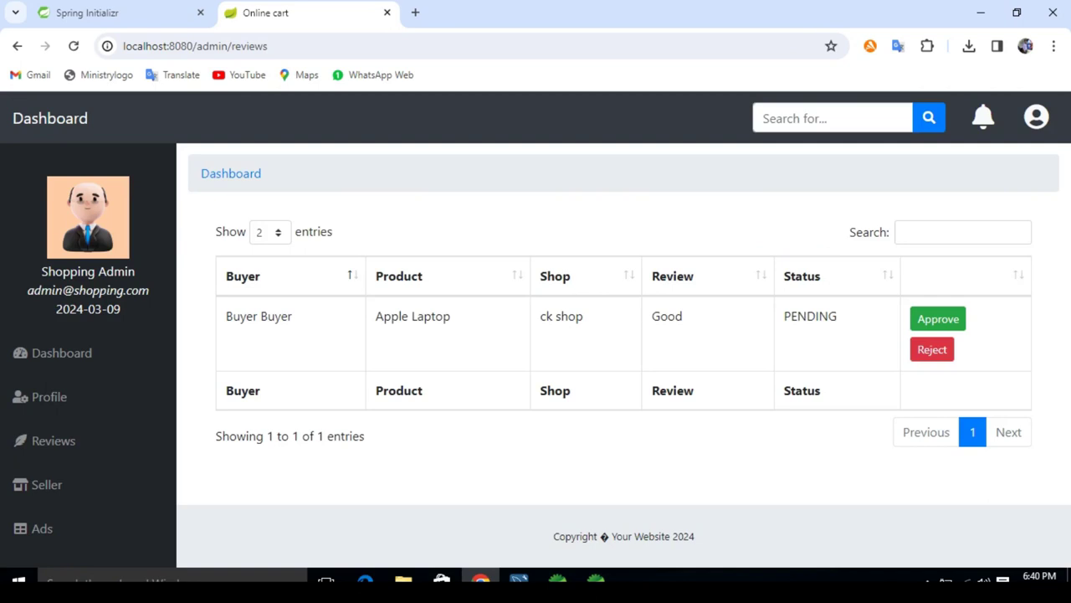
double_click(667, 315)
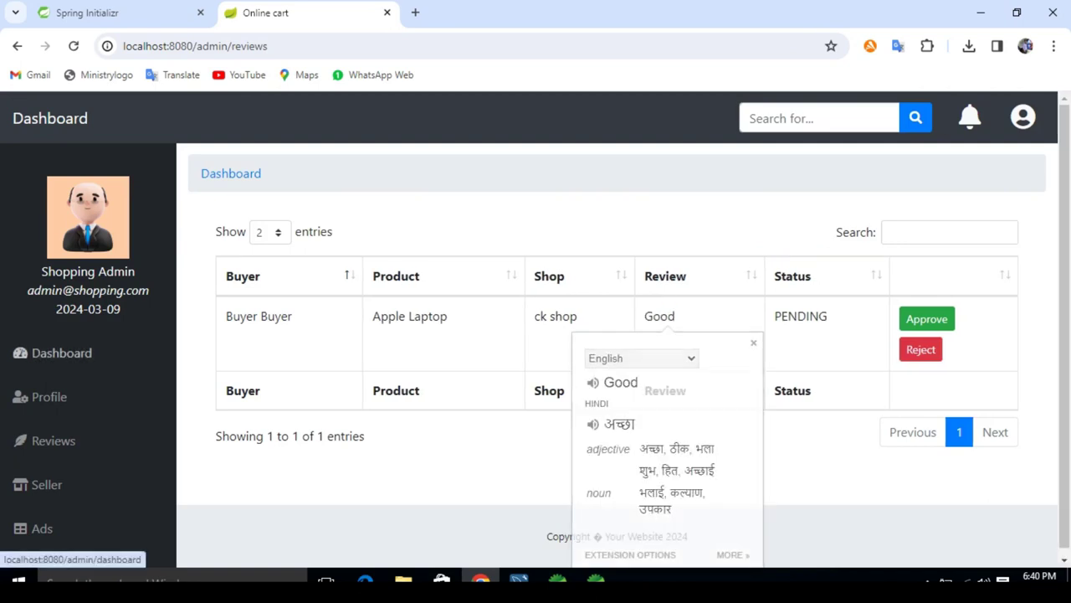
click(61, 352)
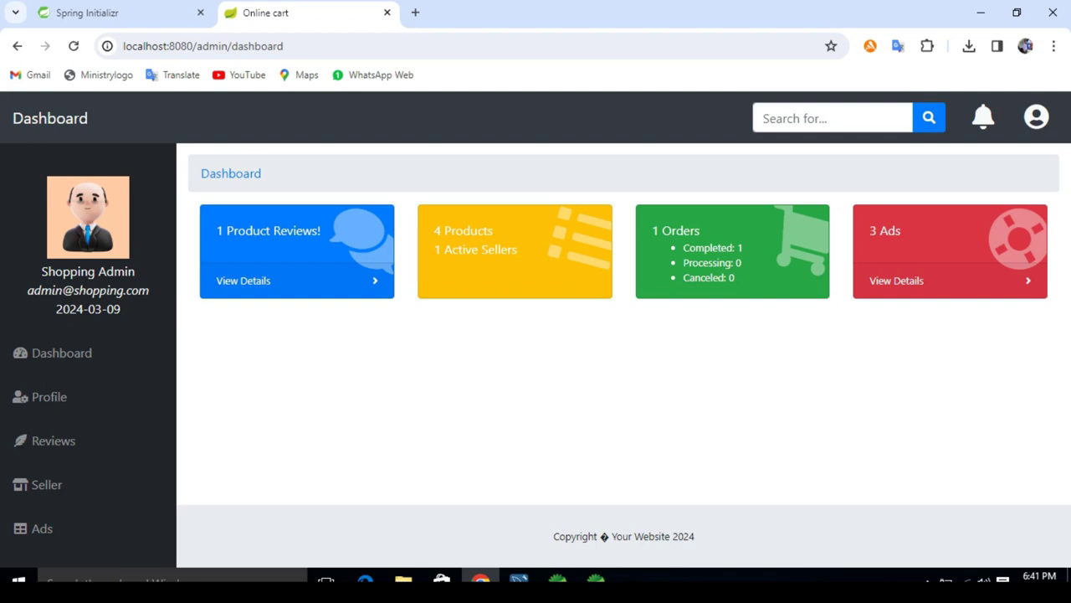
click(42, 528)
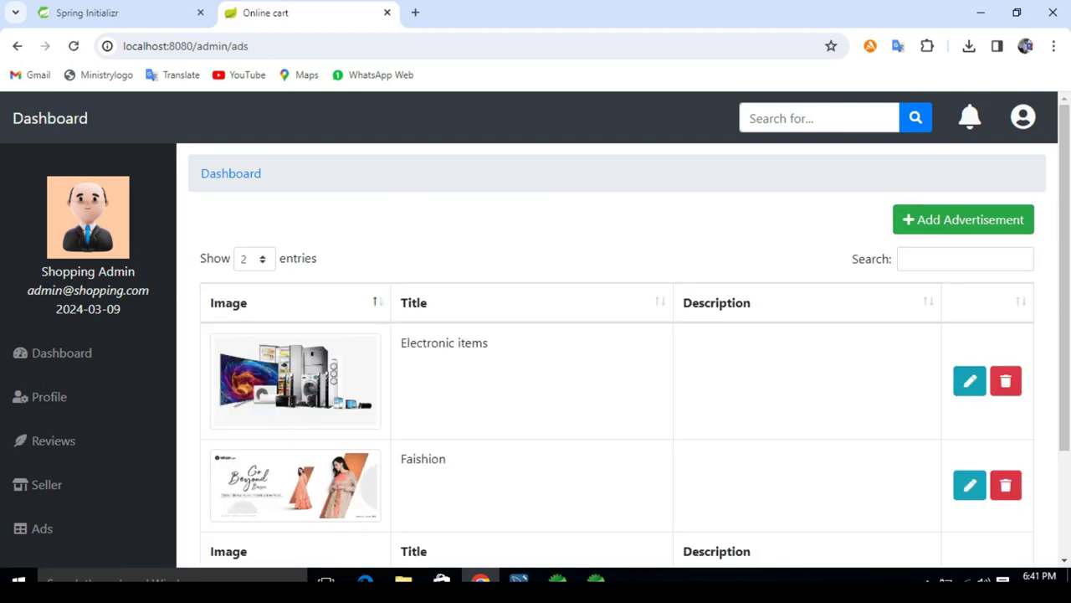
Step: Inspect the Electronic items ad's edit form, go back to the dashboard, then switch to STS
click(970, 381)
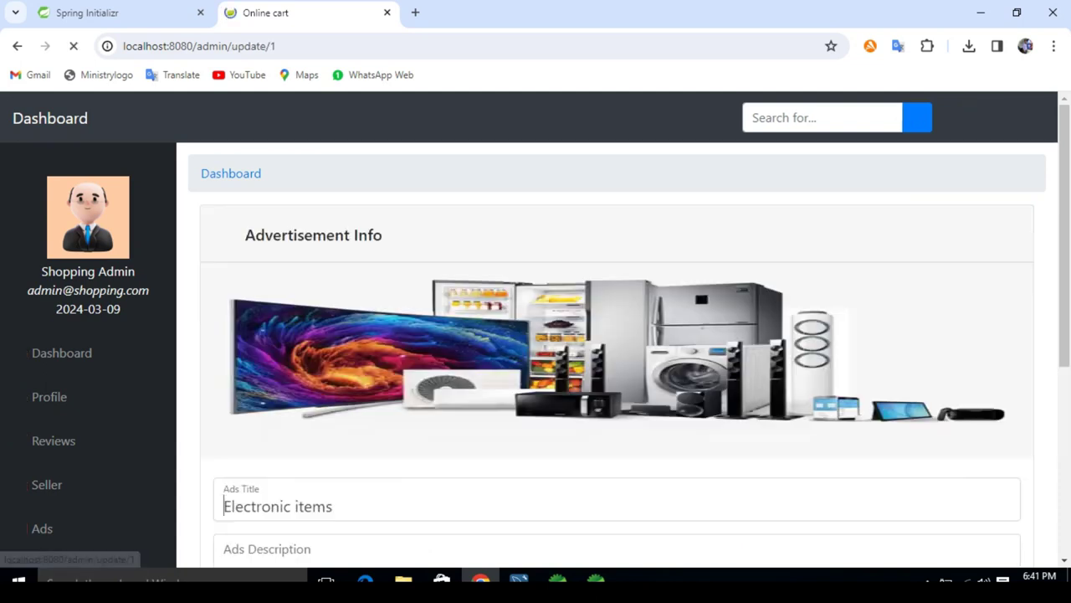
scroll(616, 352, down, 2)
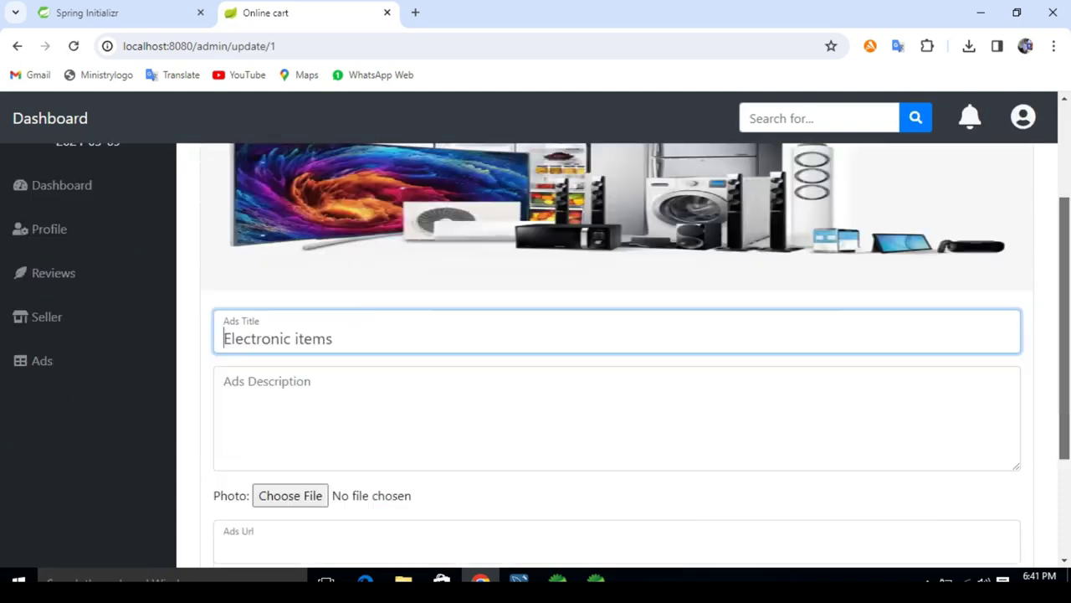
scroll(616, 351, down, 2)
scroll(616, 351, up, 3)
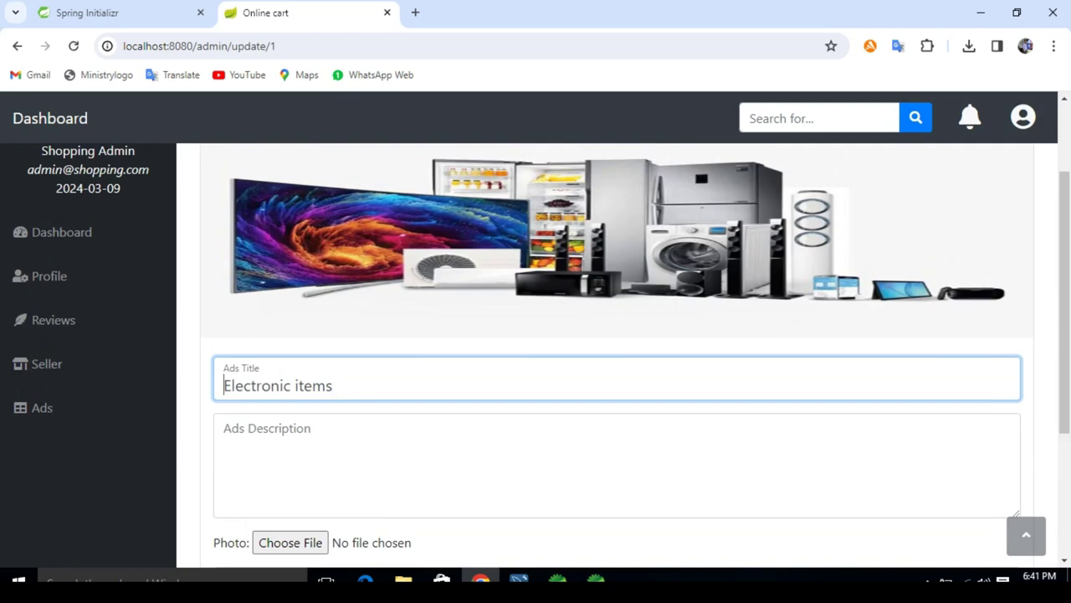
click(61, 232)
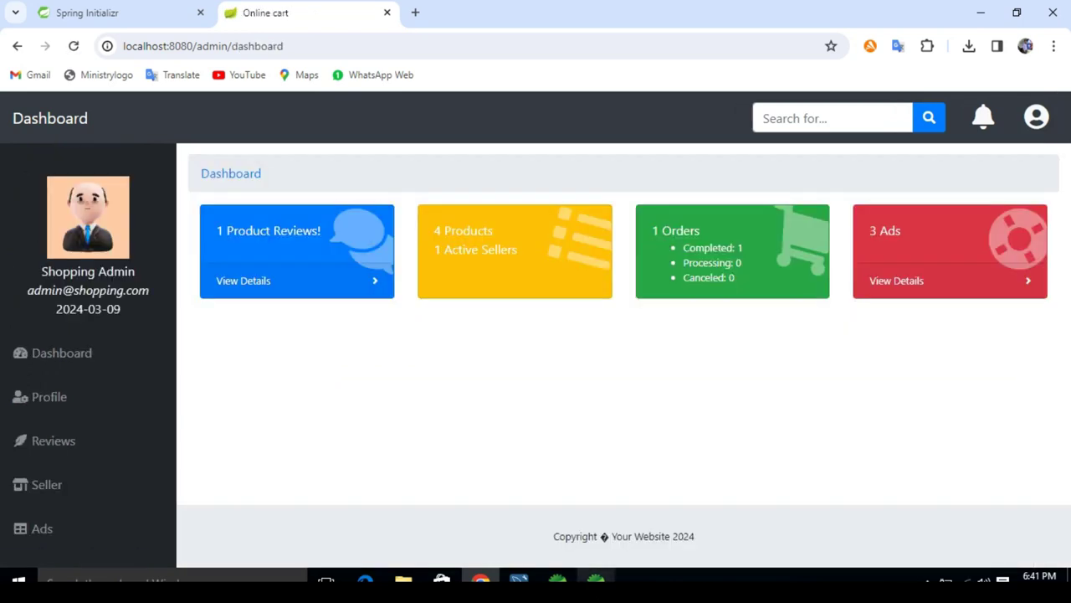
click(596, 578)
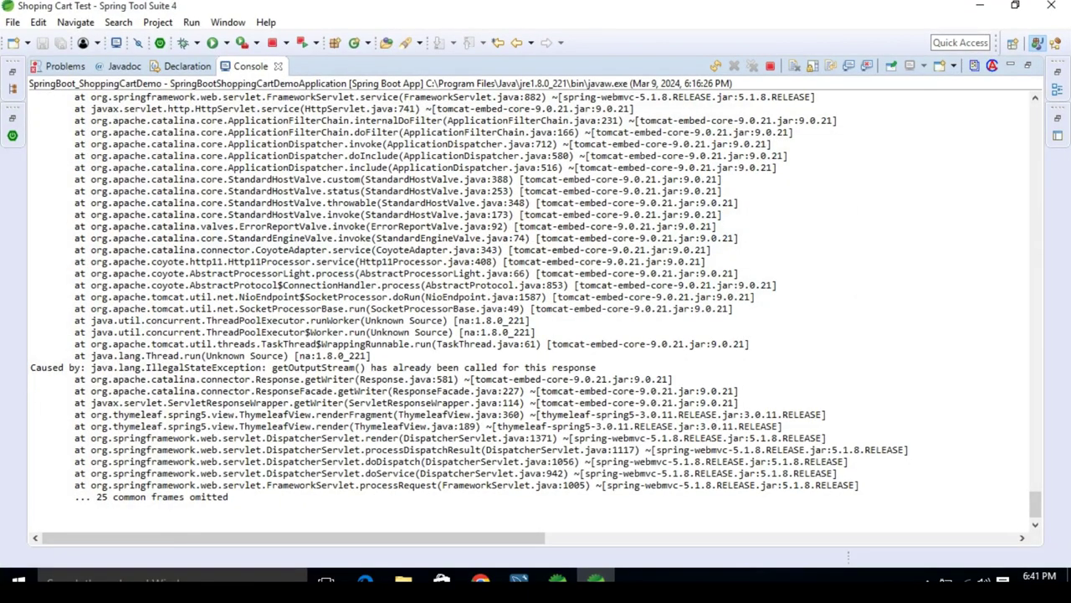
Step: Un-maximize the STS Console, focus Package Explorer, then switch to MySQL Workbench
double_click(250, 67)
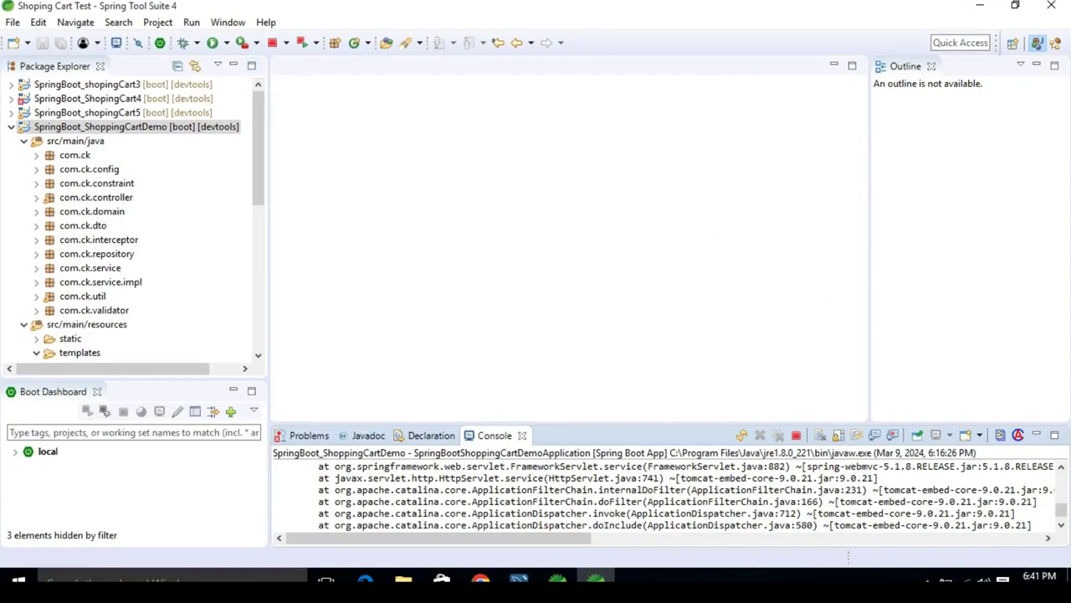
click(136, 126)
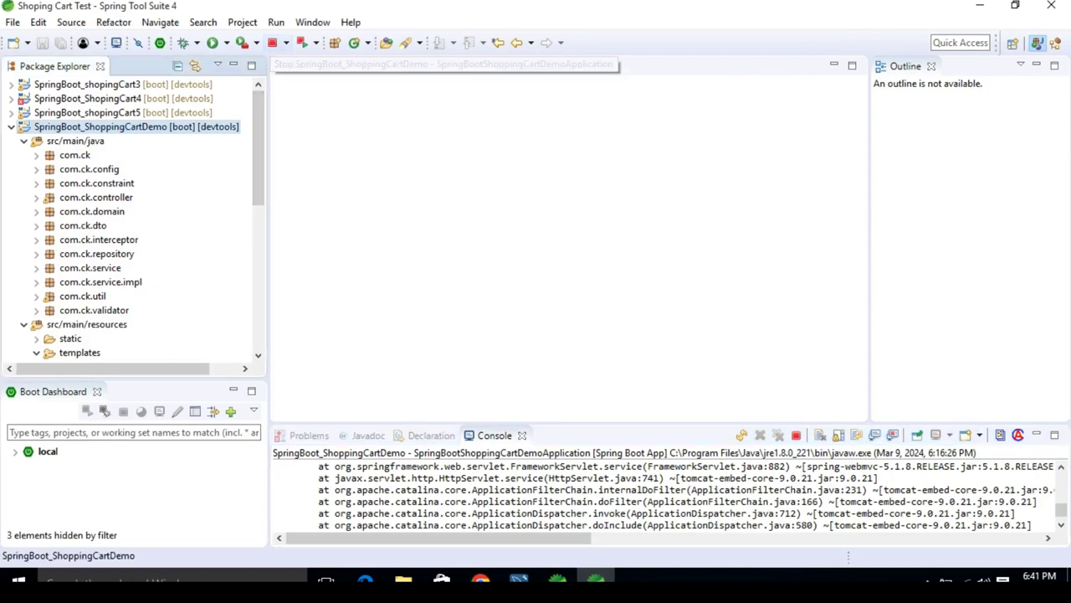
click(519, 579)
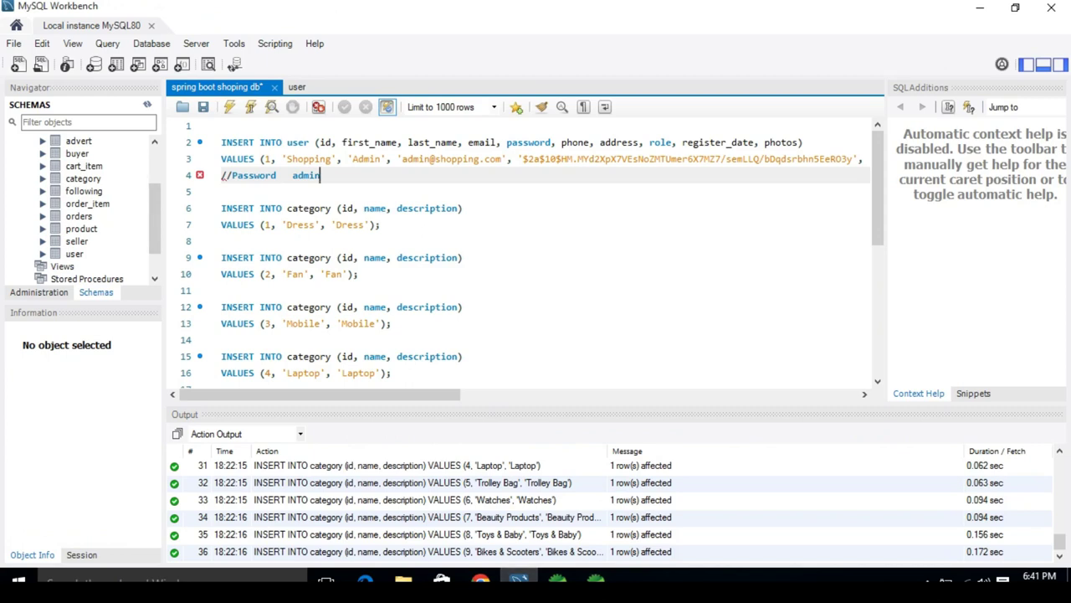
Step: View the rows of the user, seller, product, orders, order_item, following and category tables
click(141, 254)
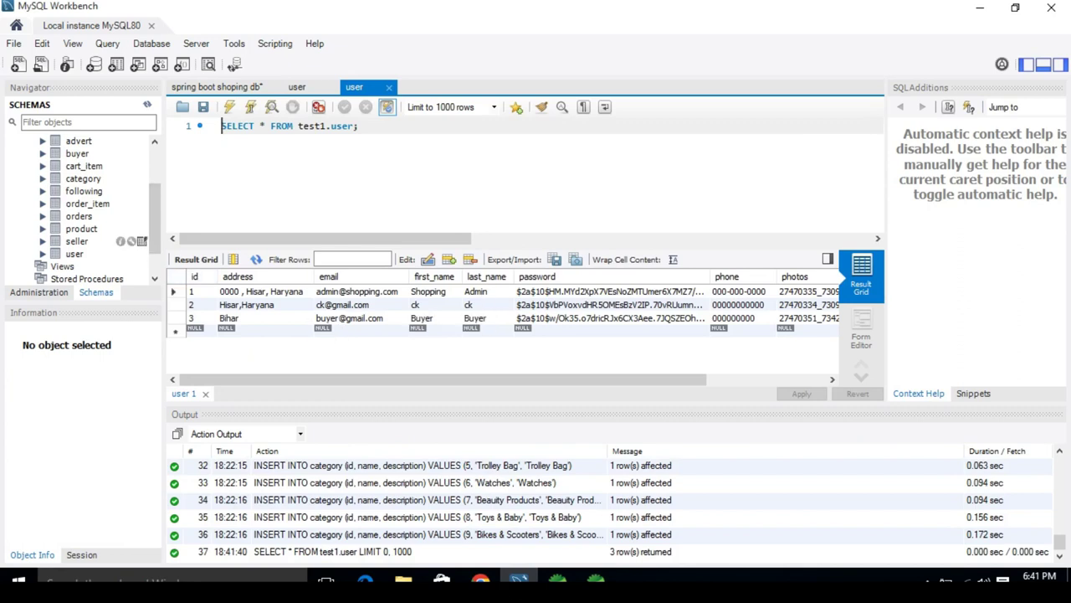
click(142, 241)
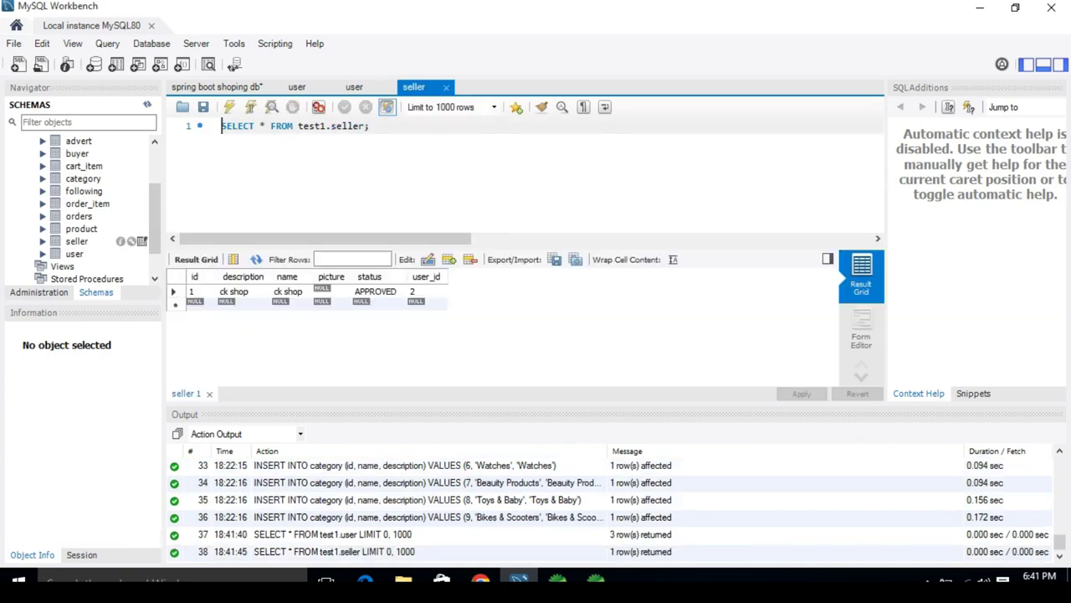
click(142, 228)
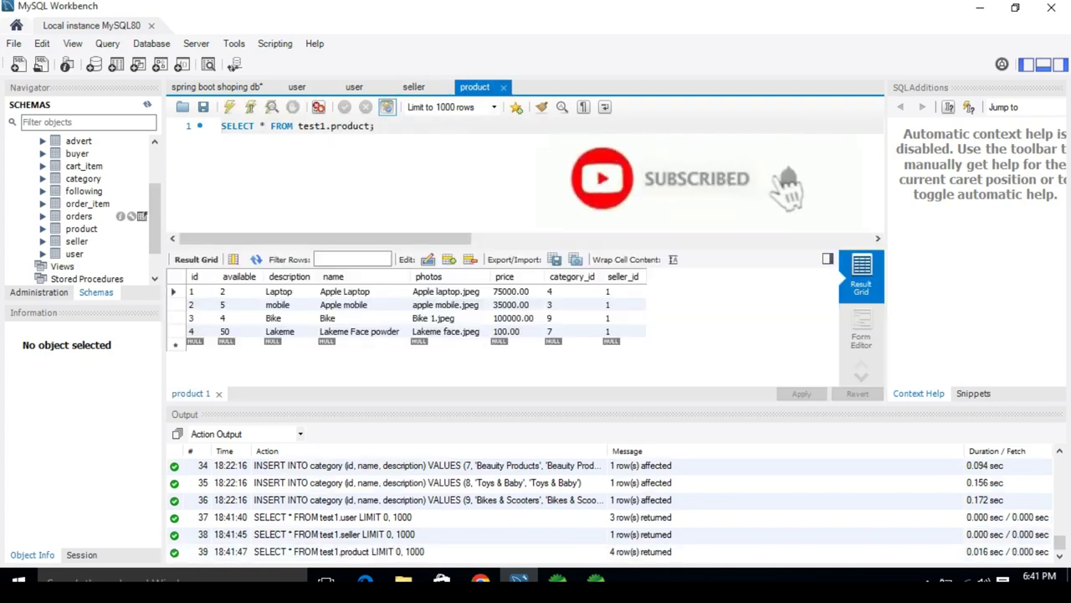
click(141, 216)
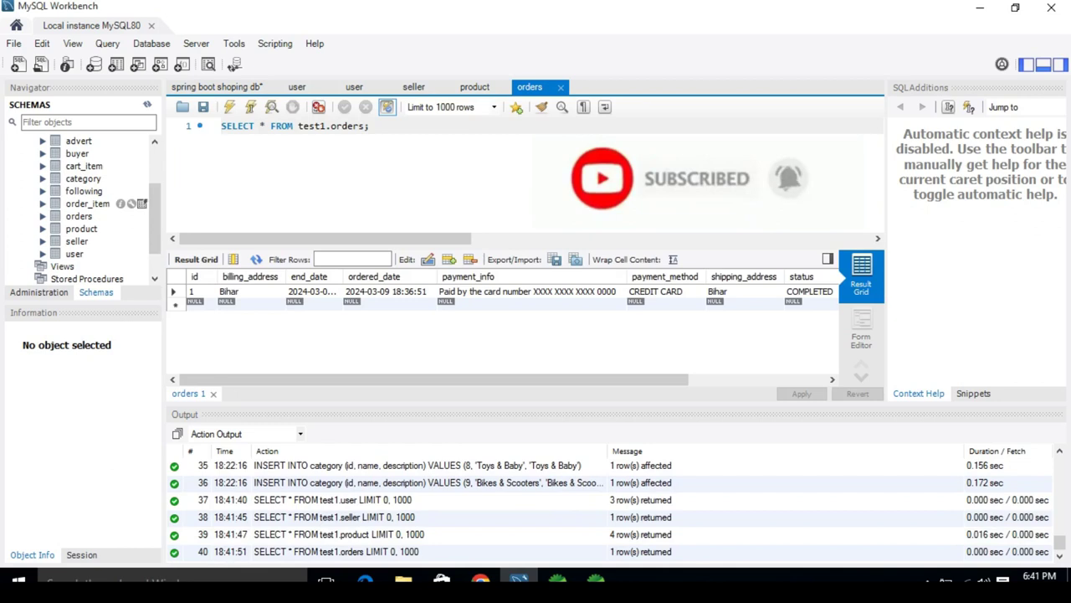
click(141, 203)
click(141, 191)
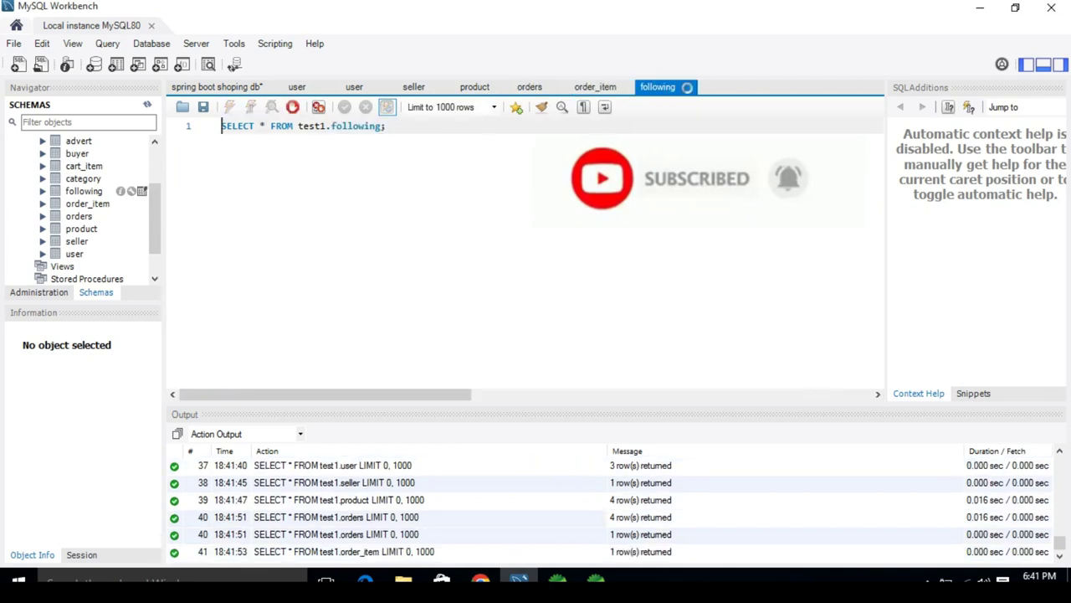
click(141, 178)
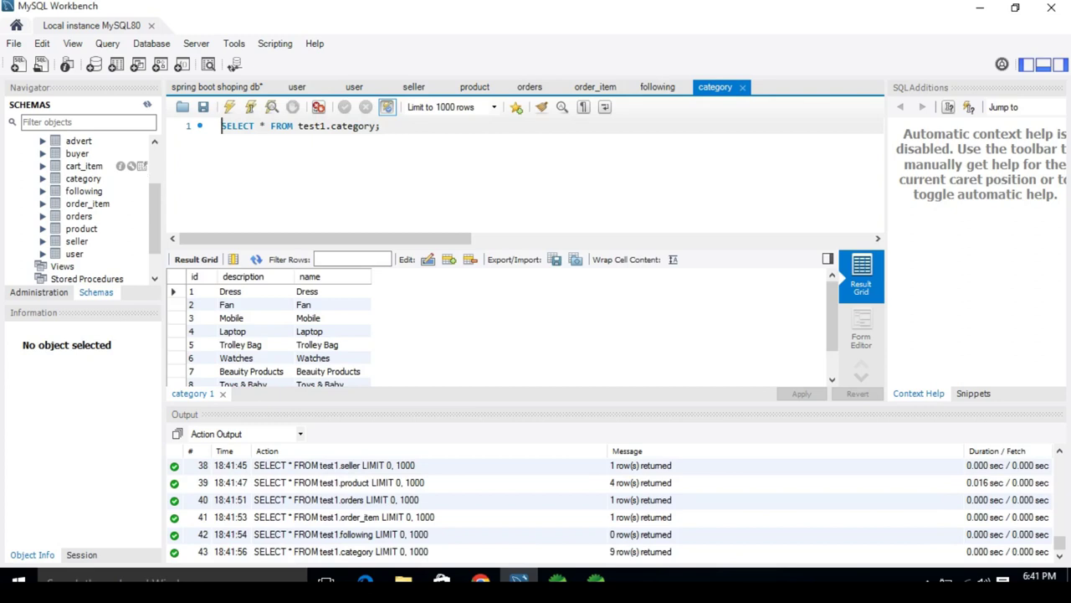
Step: View the cart_item, buyer and advert table rows, then stop the Spring Boot app in STS
click(141, 166)
click(142, 166)
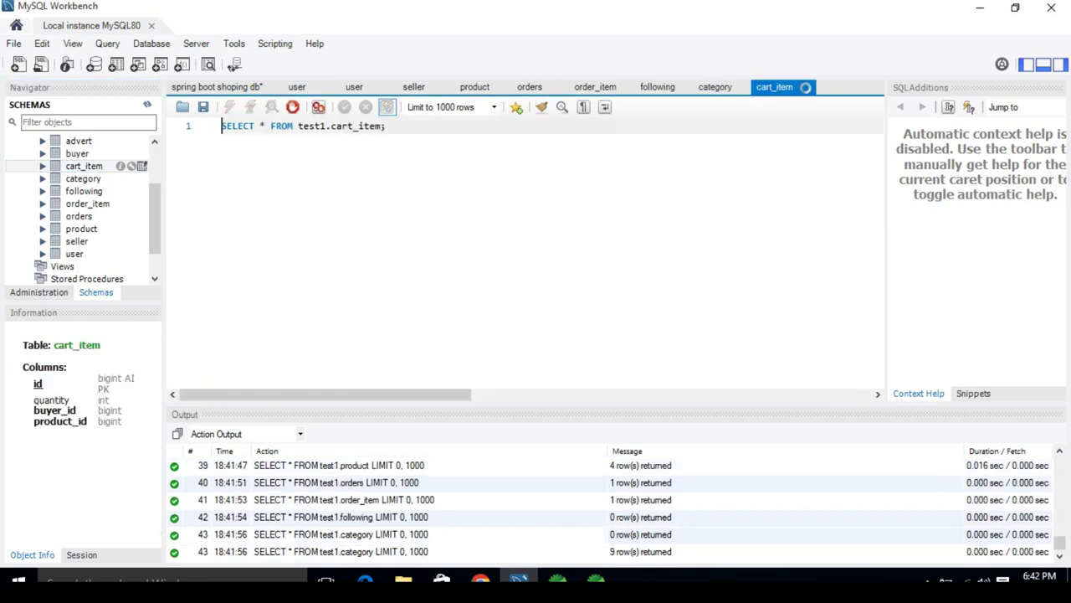
click(141, 153)
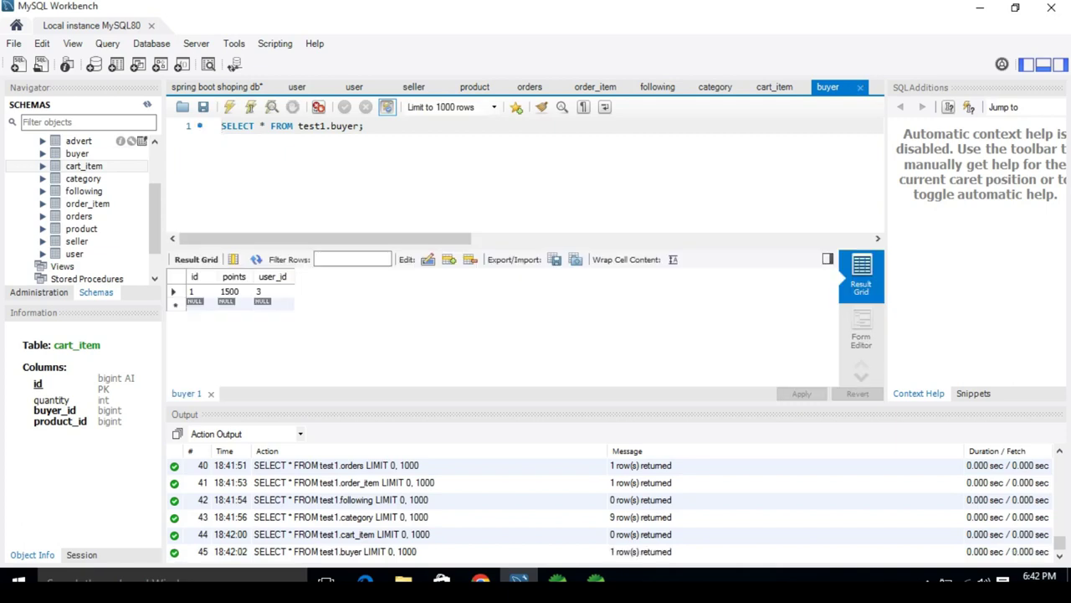
click(141, 141)
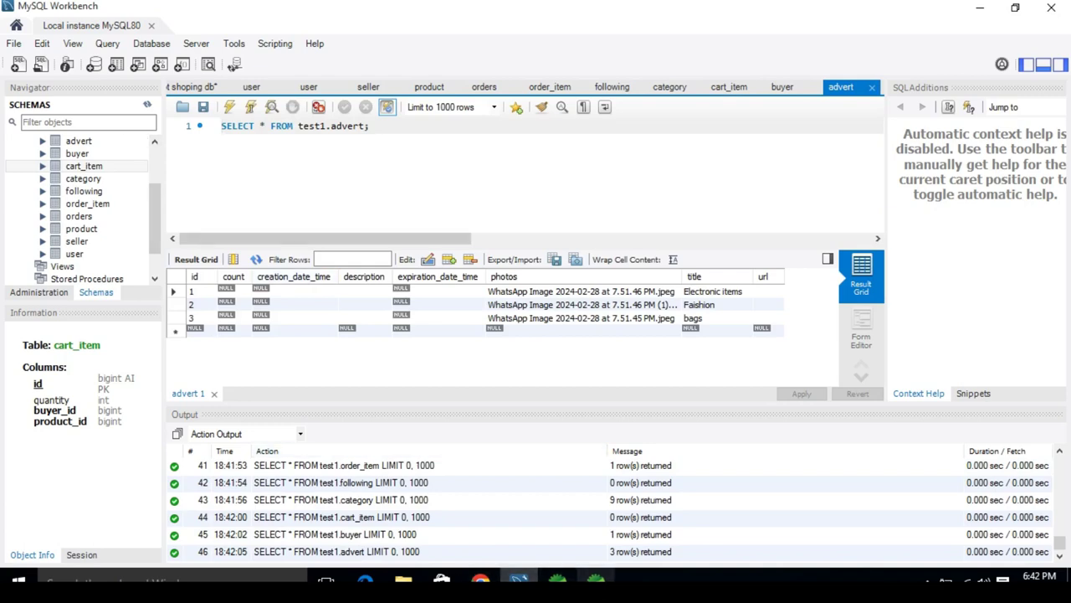
key(alt+Tab)
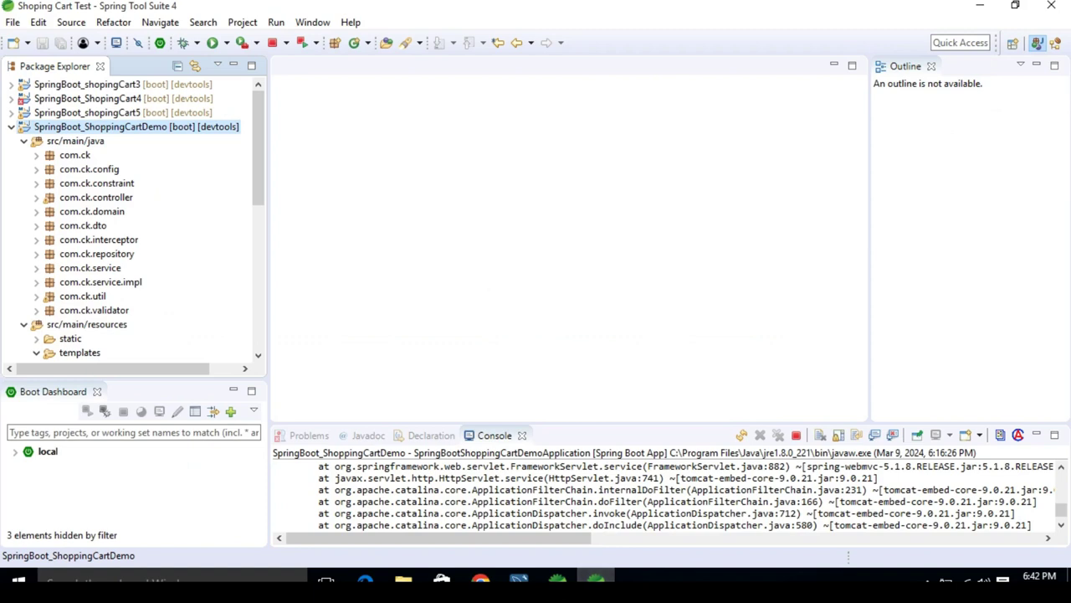
click(272, 41)
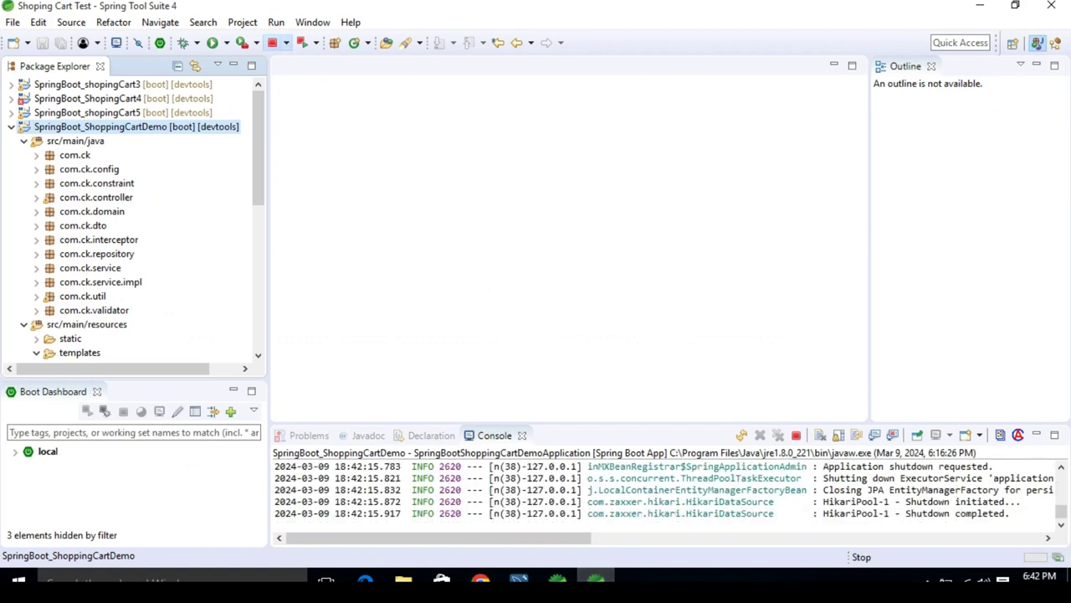